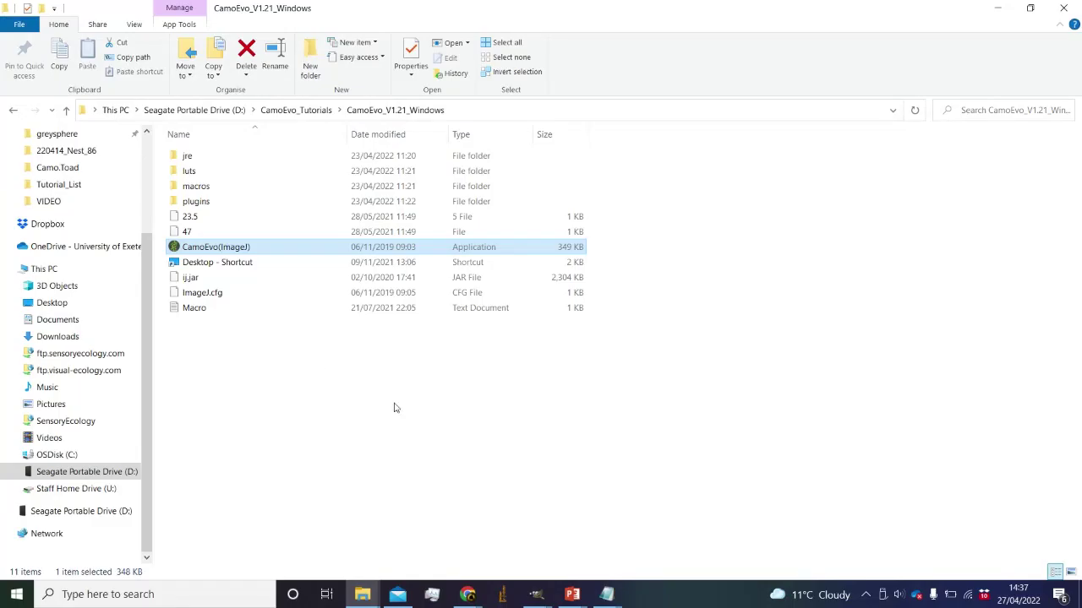
# - Launch CamoEvo, dismiss its start screen, and start the Phenotype Maker plugin
pyautogui.doubleClick(247, 250)
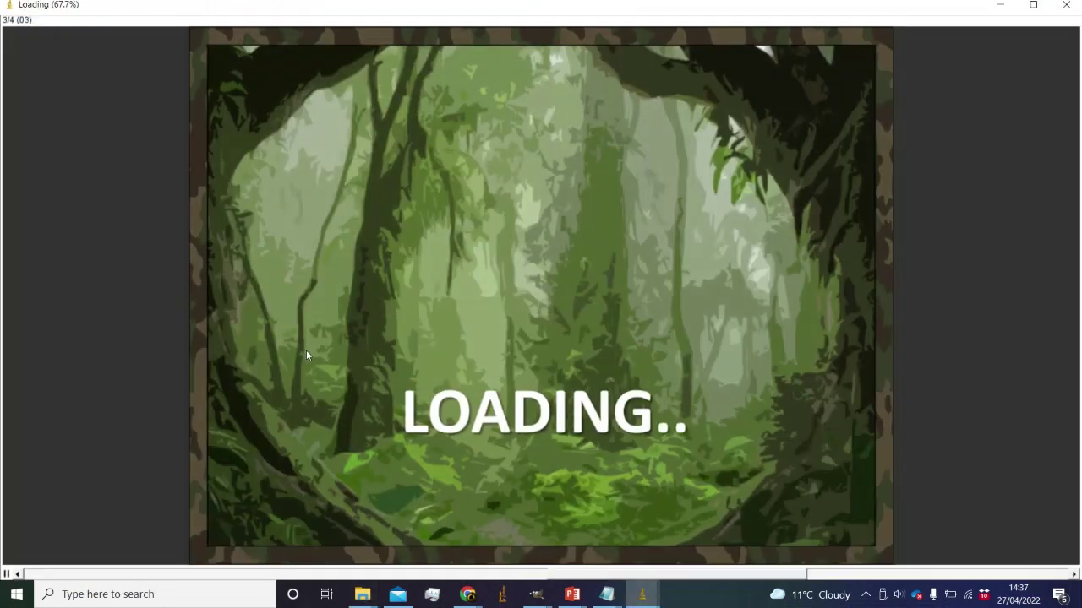
pyautogui.click(476, 523)
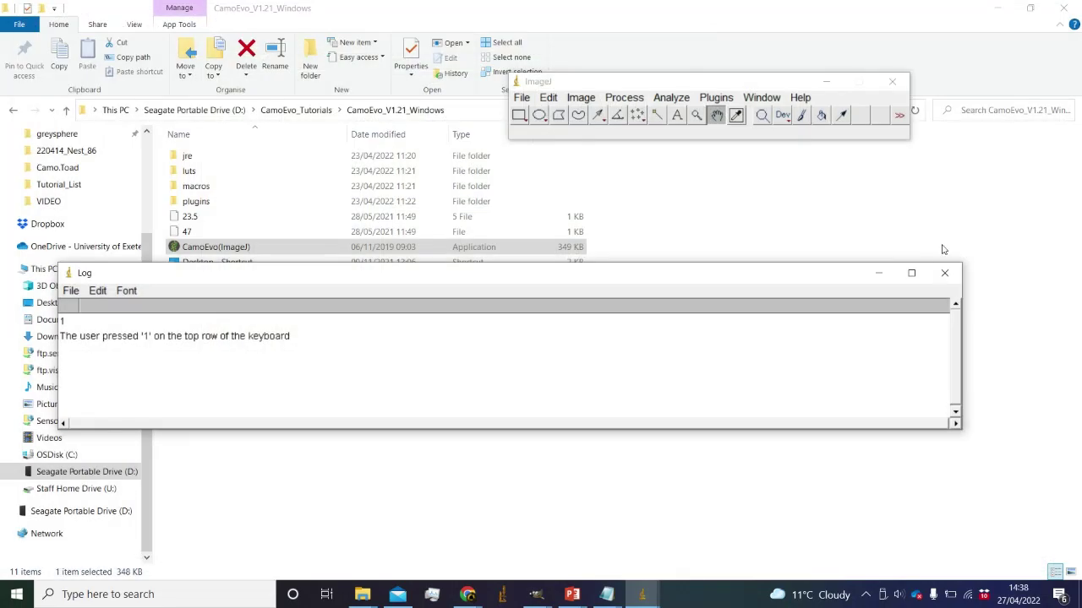
pyautogui.click(719, 98)
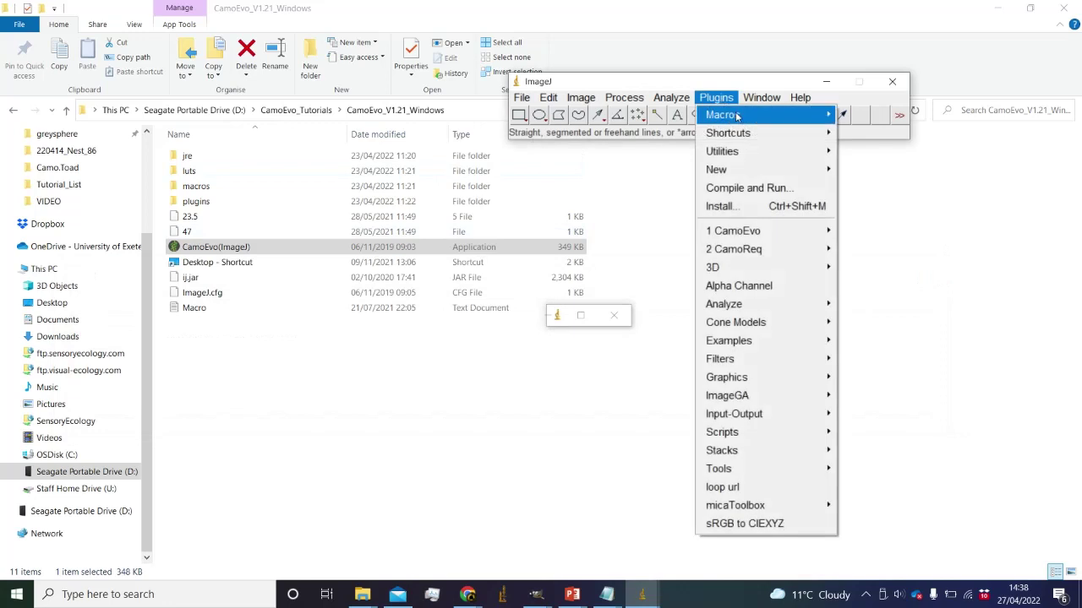
pyautogui.moveTo(748, 230)
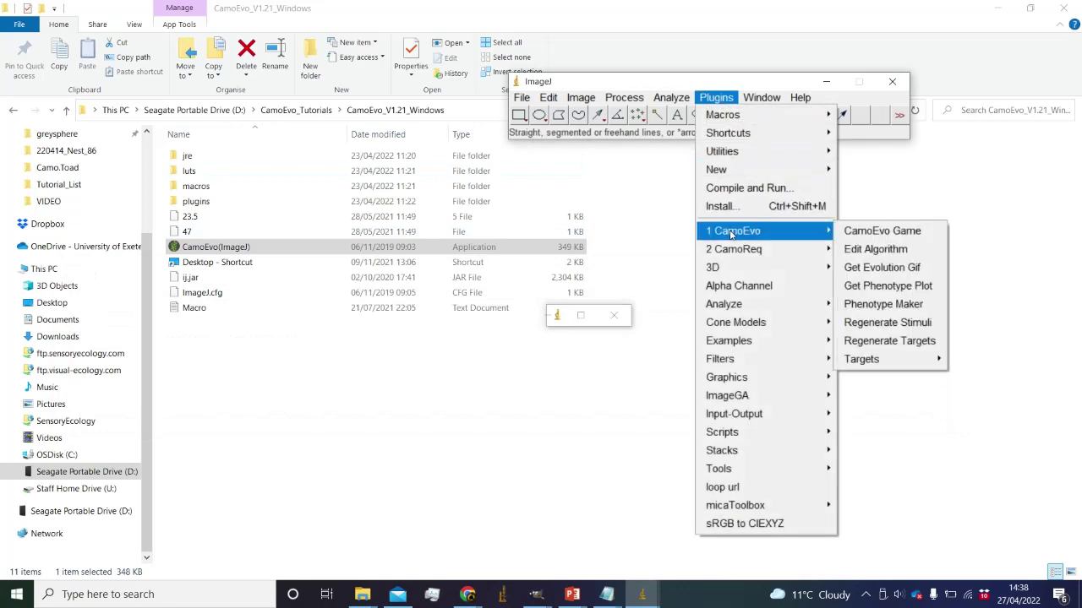
pyautogui.click(906, 304)
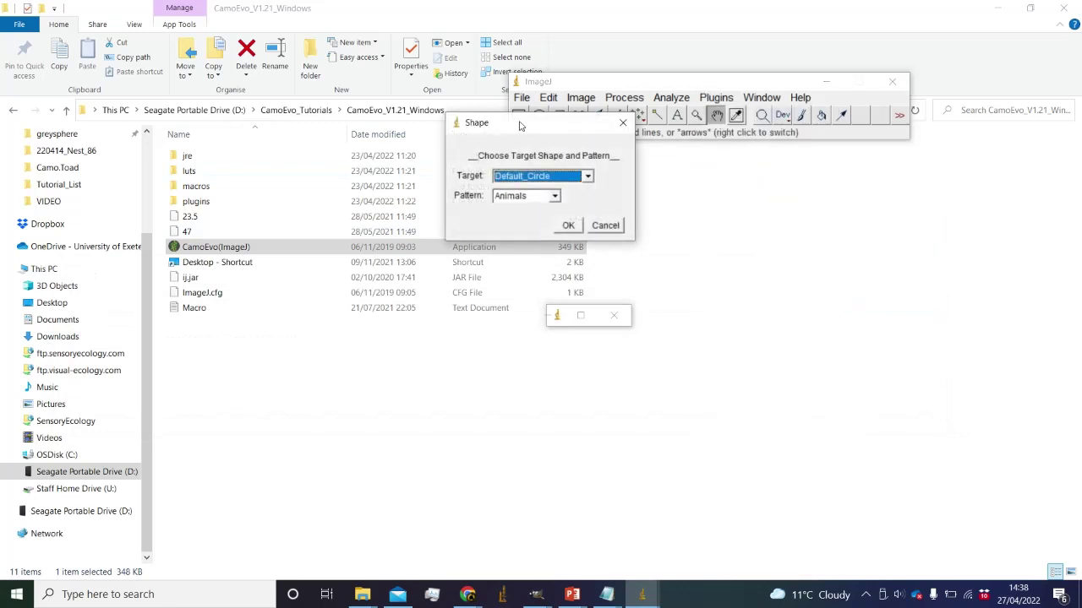
# - Keep Default_Circle as the target shape and Animals as the pattern
pyautogui.moveTo(517, 123); pyautogui.dragTo(692, 169)
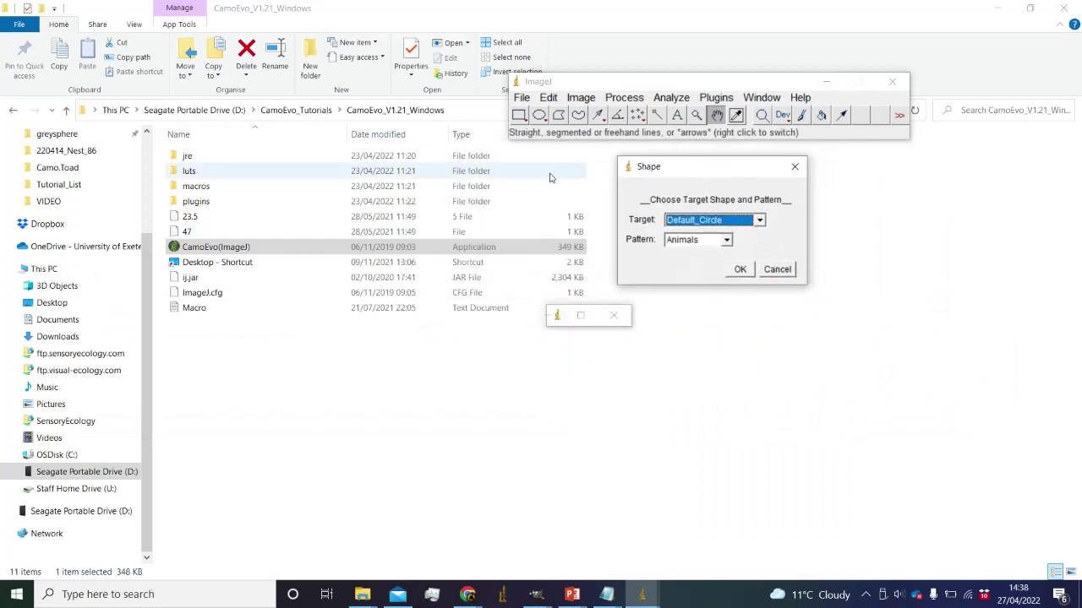
pyautogui.click(759, 220)
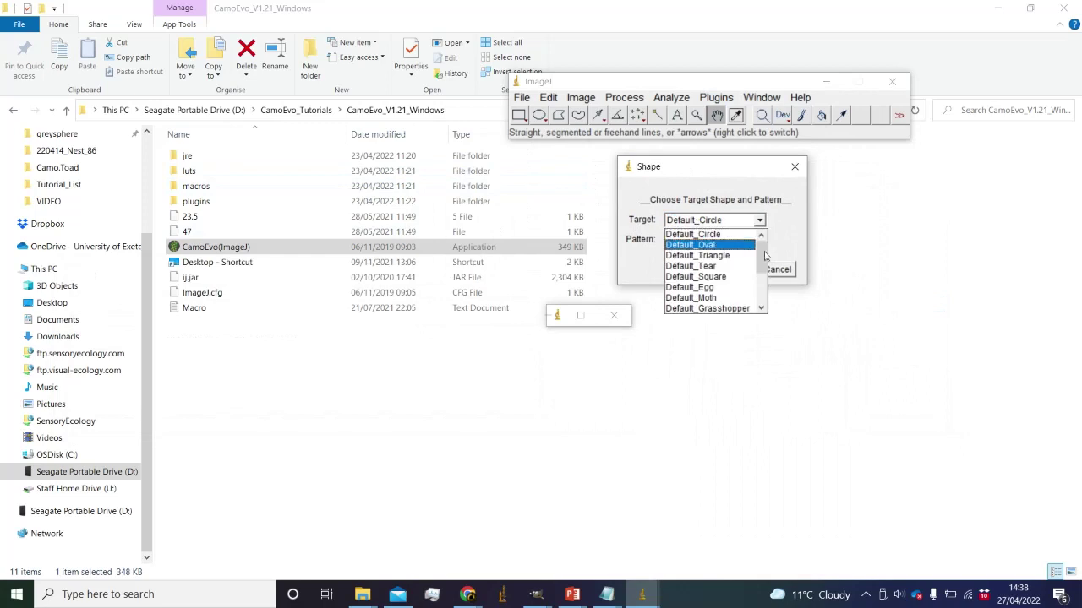
pyautogui.scroll(-5, 719, 279)
pyautogui.moveTo(763, 302); pyautogui.dragTo(763, 237)
pyautogui.click(695, 234)
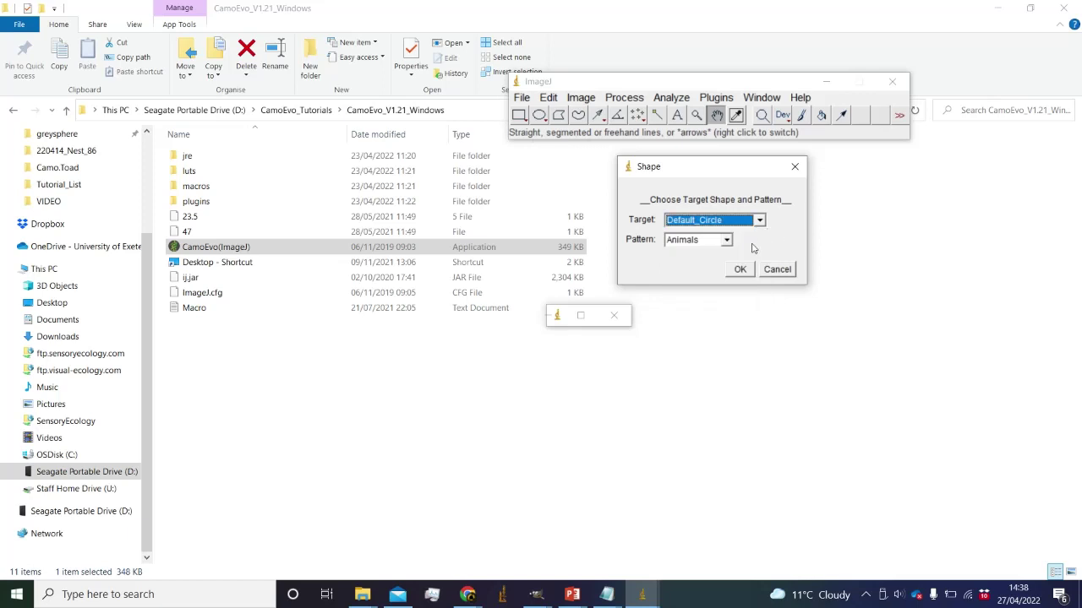
pyautogui.click(725, 240)
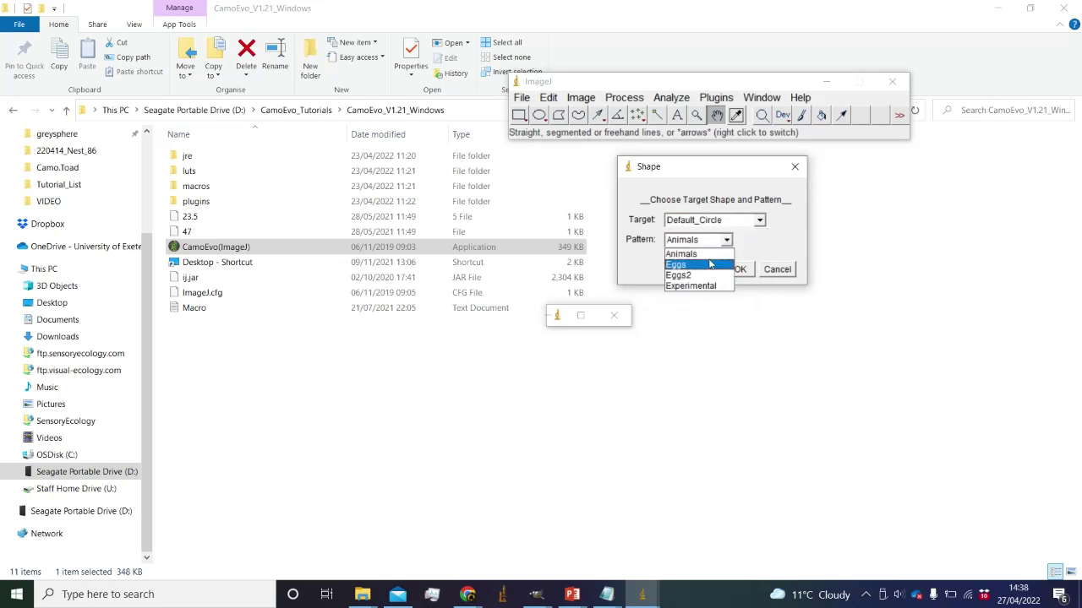
pyautogui.click(763, 244)
pyautogui.click(698, 223)
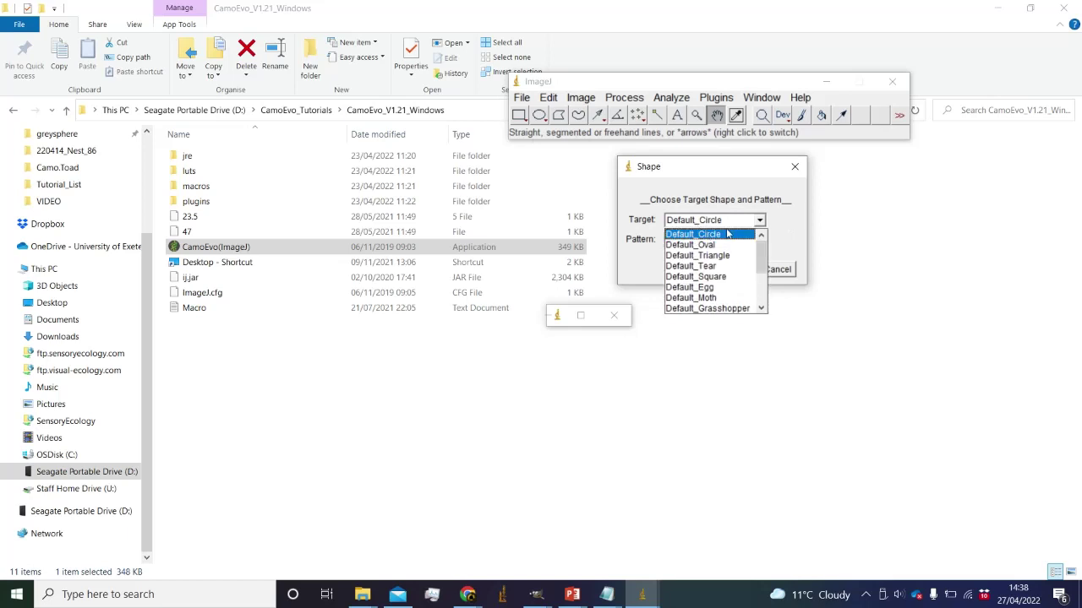
pyautogui.click(789, 239)
# - Preview the colour space from the default L, a and b ranges, then decline it to try again
pyautogui.click(740, 270)
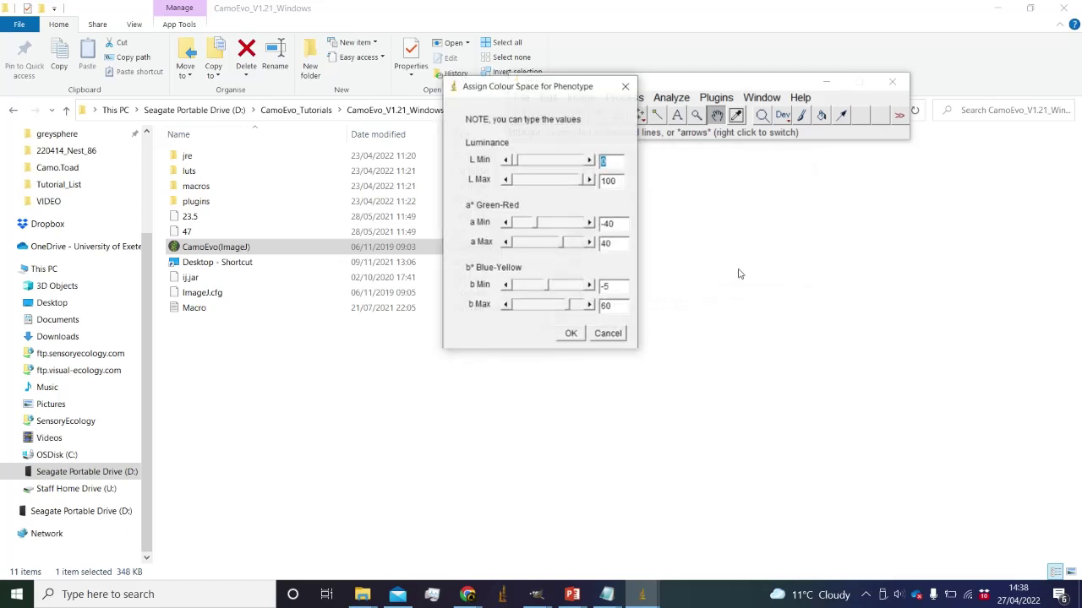
pyautogui.moveTo(540, 116); pyautogui.dragTo(610, 150)
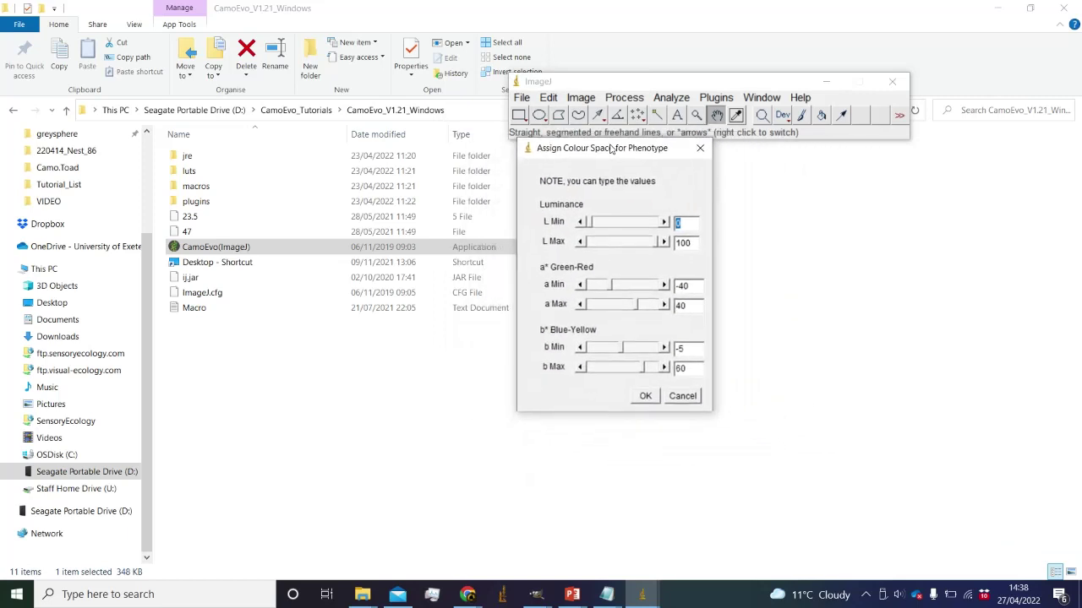
pyautogui.click(593, 222)
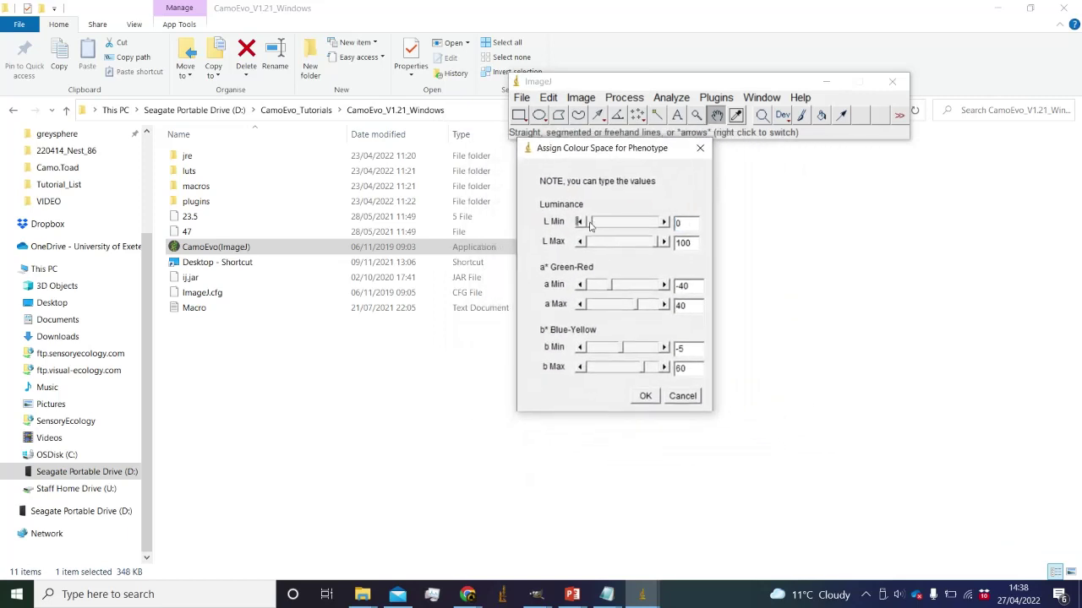
pyautogui.click(654, 243)
pyautogui.click(645, 396)
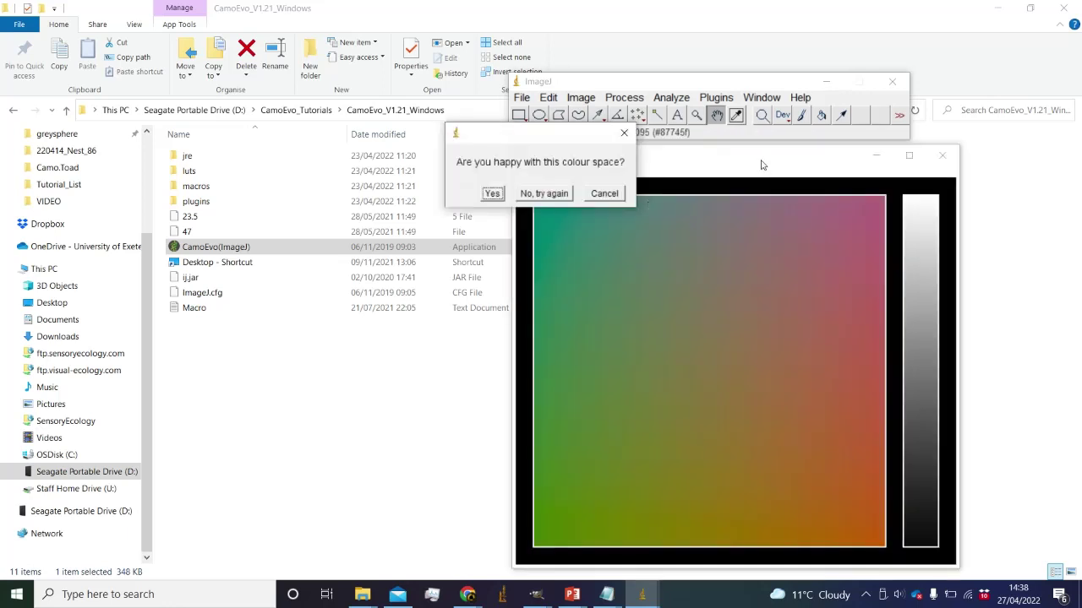
pyautogui.moveTo(527, 136); pyautogui.dragTo(392, 71)
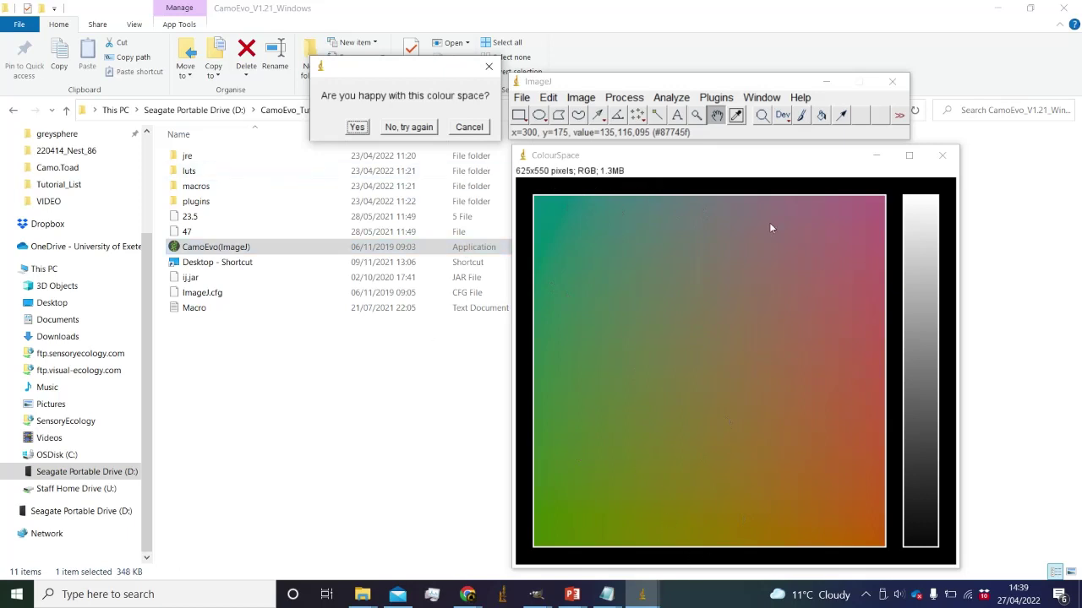
pyautogui.click(414, 130)
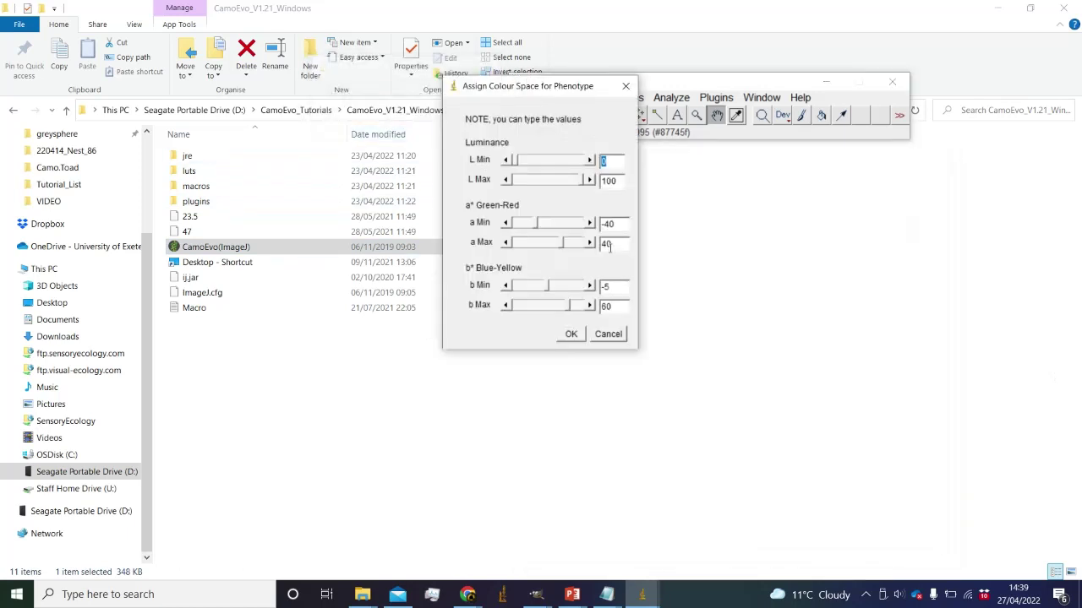
# - Set b Min to -40 and b Max to 40, preview the result, and cancel the prompt
pyautogui.click(614, 284)
pyautogui.write('-40')
pyautogui.click(616, 305)
pyautogui.write('40')
pyautogui.click(571, 334)
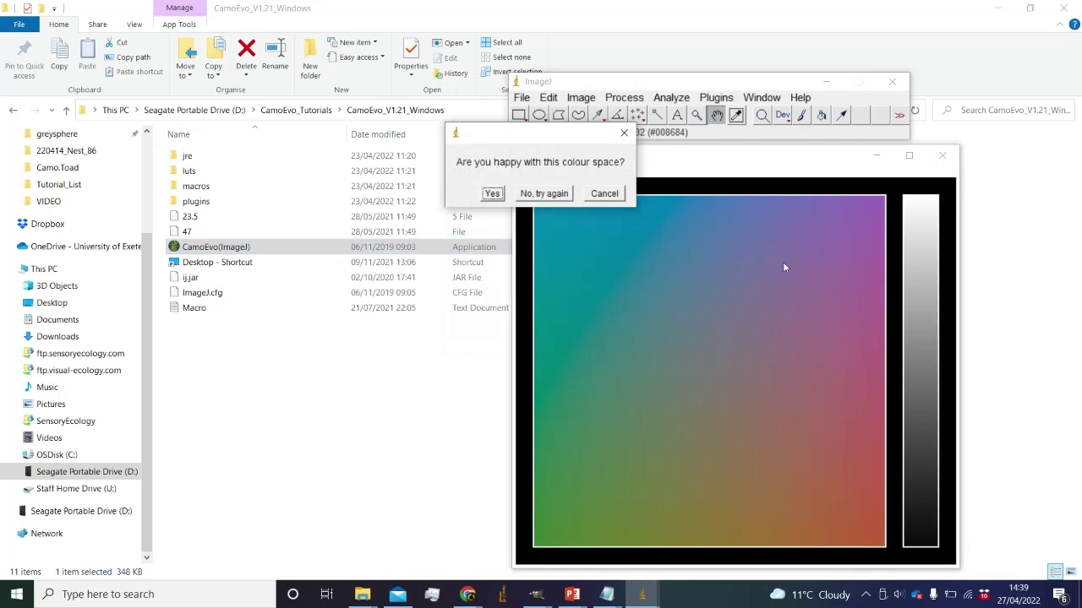
pyautogui.moveTo(559, 137); pyautogui.dragTo(428, 161)
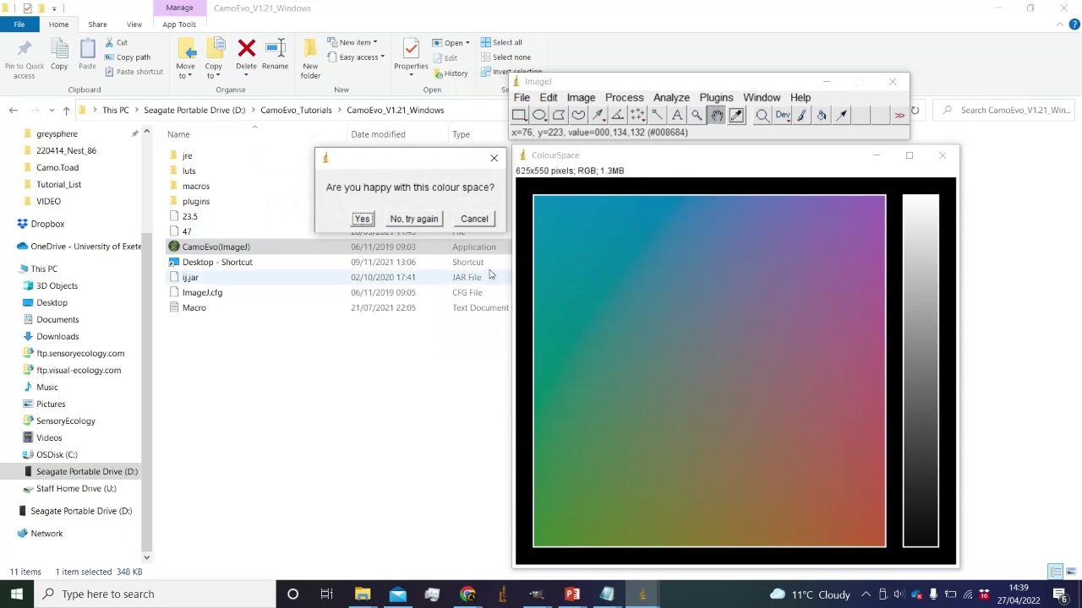
pyautogui.click(474, 219)
# - Restart the Phenotype Maker with the Eggs pattern on the Default_Circle target
pyautogui.click(718, 98)
pyautogui.moveTo(744, 232)
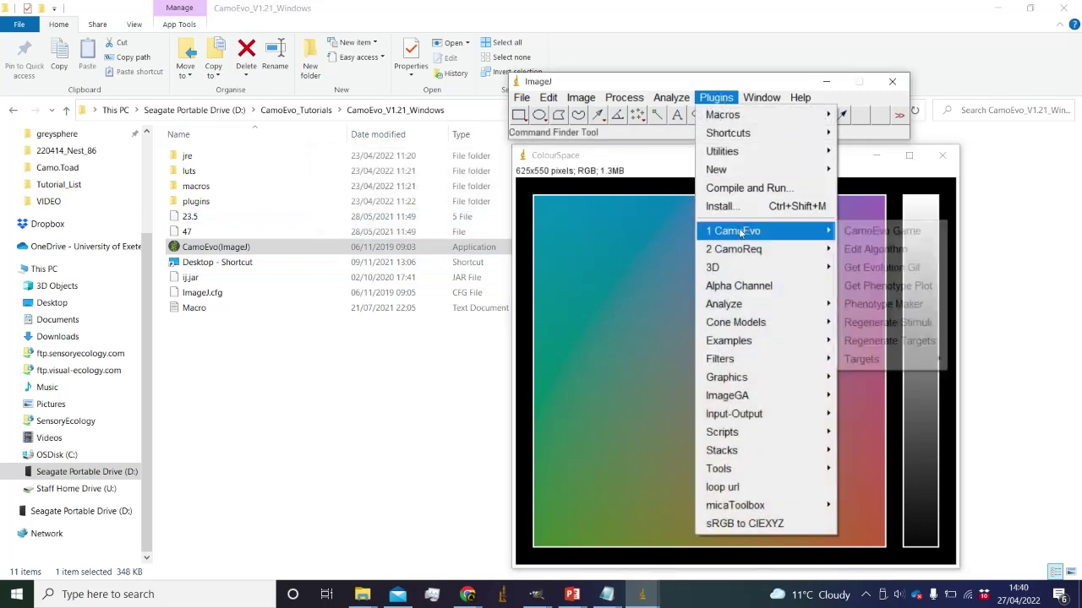
pyautogui.click(902, 305)
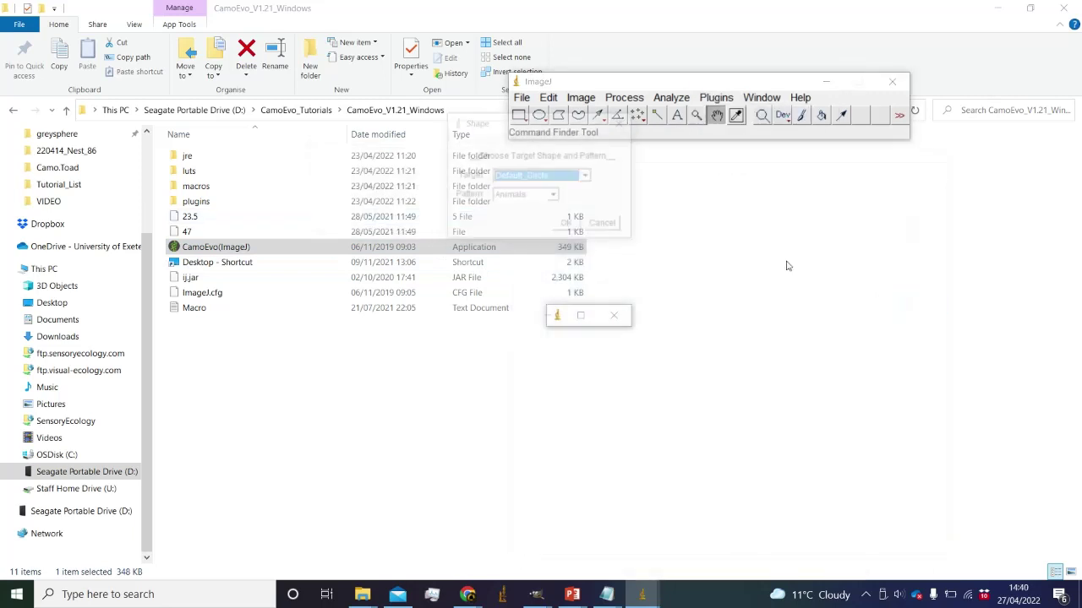
pyautogui.click(513, 196)
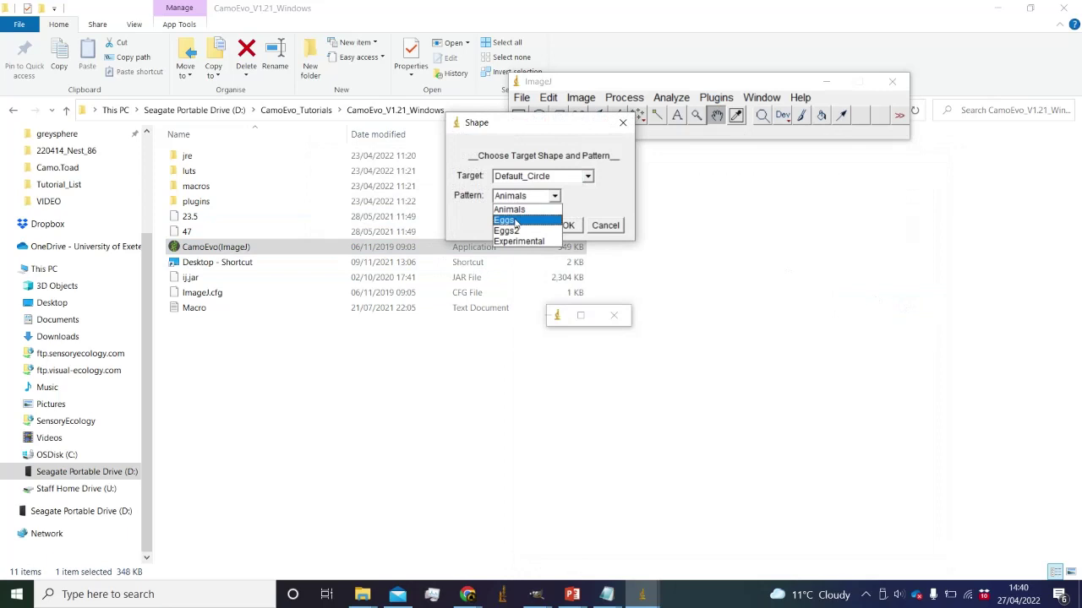
pyautogui.click(511, 207)
pyautogui.click(558, 181)
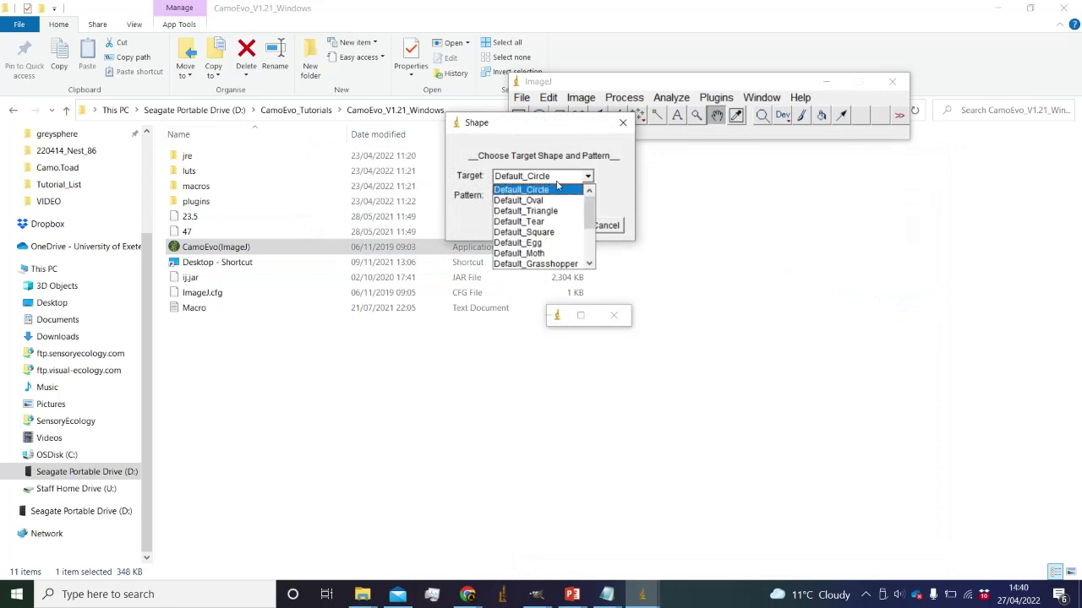
pyautogui.click(554, 182)
pyautogui.click(568, 225)
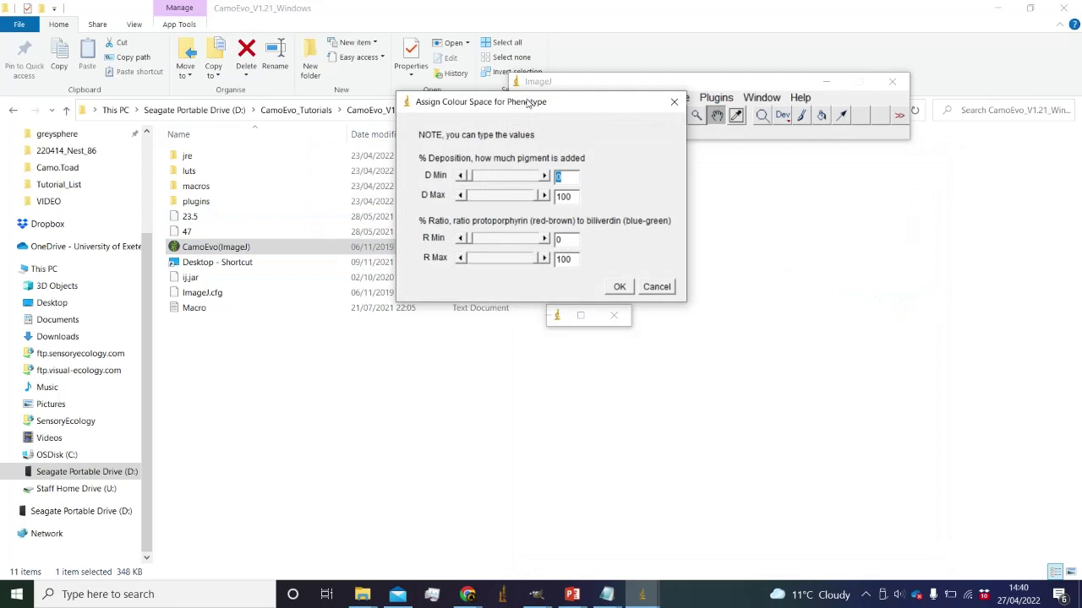
# - Adjust the minimum pigment deposition, preview the egg pigment colour space, and decline it
pyautogui.moveTo(531, 100); pyautogui.dragTo(654, 156)
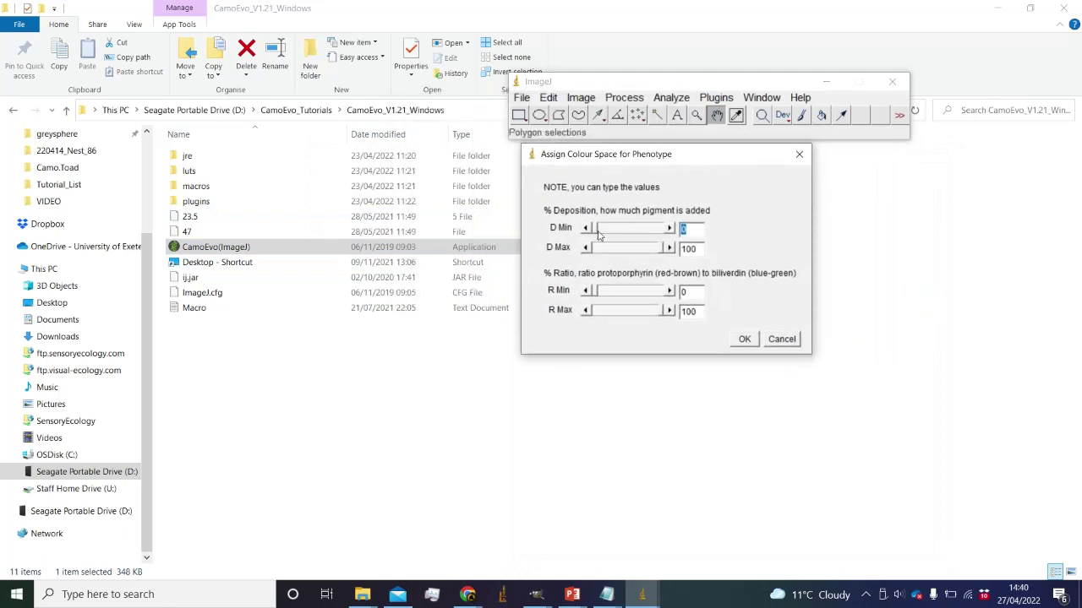
pyautogui.moveTo(595, 228)
pyautogui.mouseDown()
pyautogui.moveTo(668, 230)
pyautogui.moveTo(587, 233)
pyautogui.mouseUp()
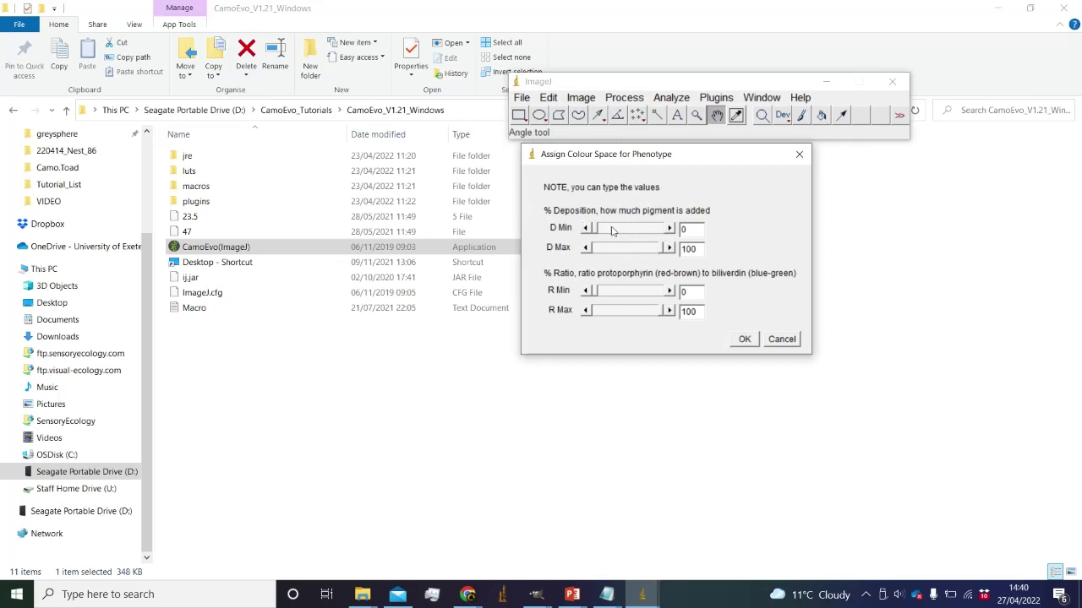
pyautogui.click(583, 228)
pyautogui.click(747, 339)
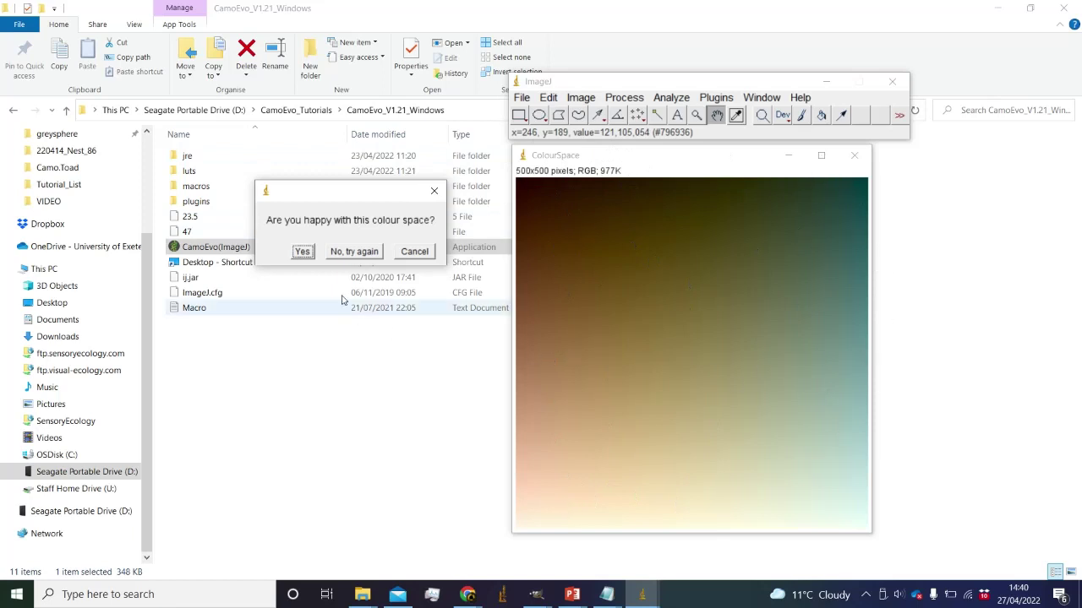
pyautogui.click(354, 251)
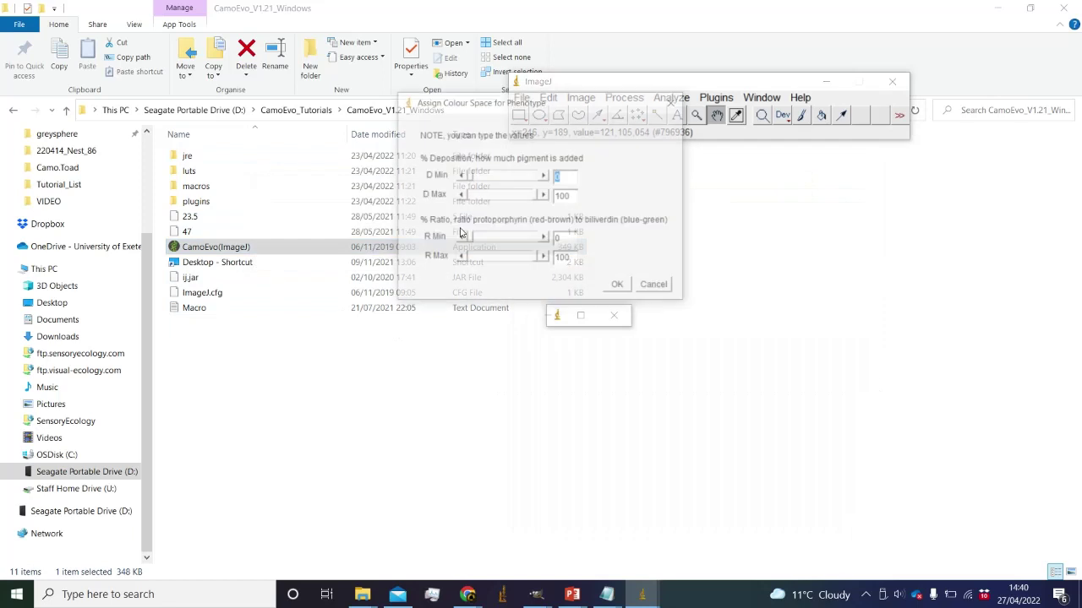
# - Set pigment ratio to 6–65 and maximum deposition to 89, then preview the colour space
pyautogui.click(527, 259)
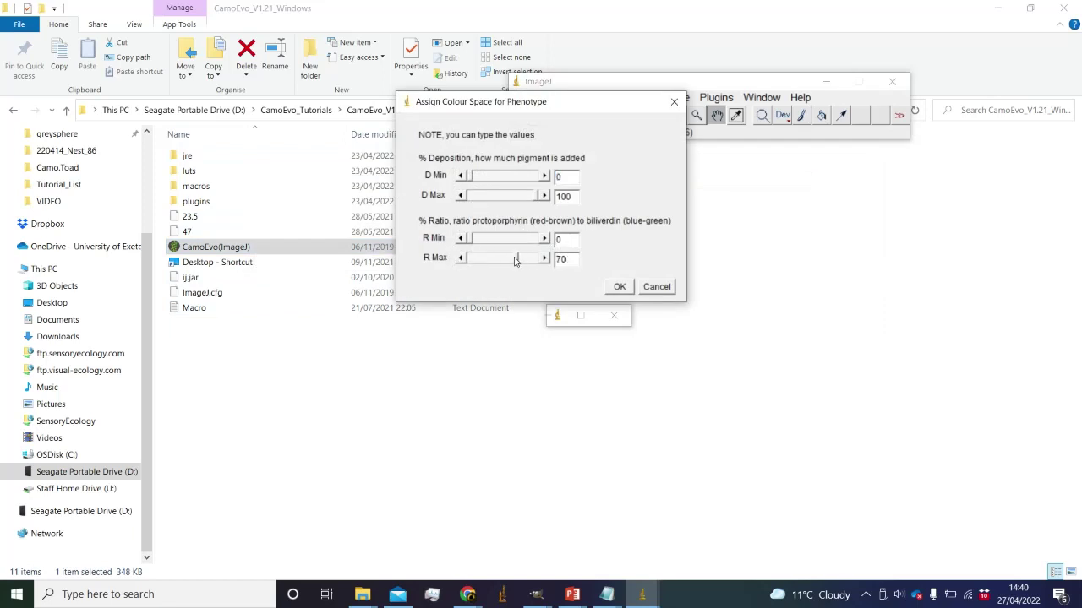
pyautogui.click(514, 262)
pyautogui.moveTo(466, 240); pyautogui.dragTo(472, 243)
pyautogui.moveTo(540, 202); pyautogui.dragTo(529, 201)
pyautogui.click(619, 286)
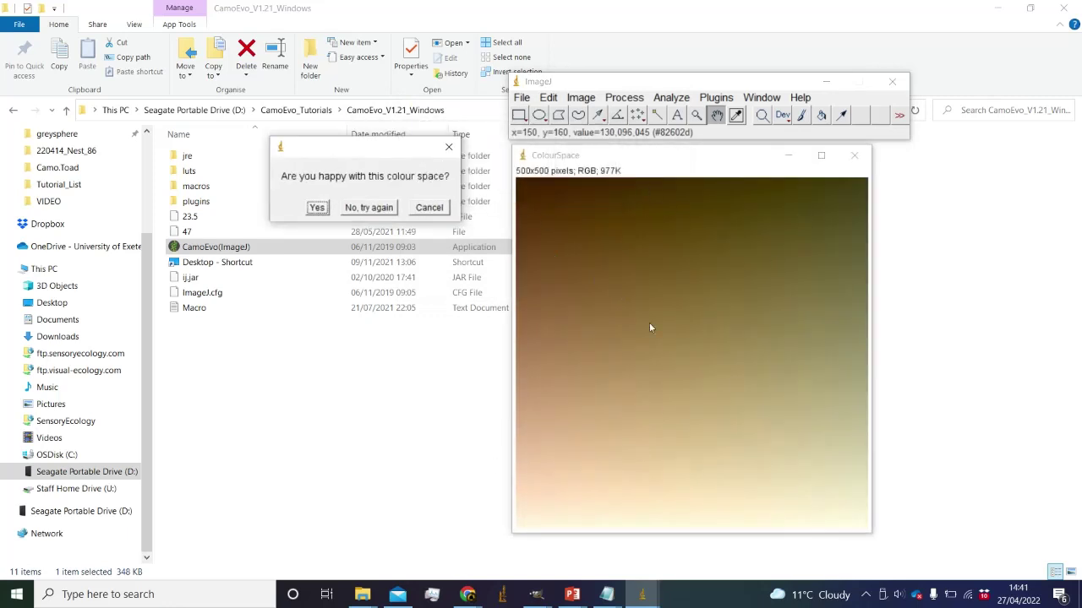
pyautogui.click(424, 208)
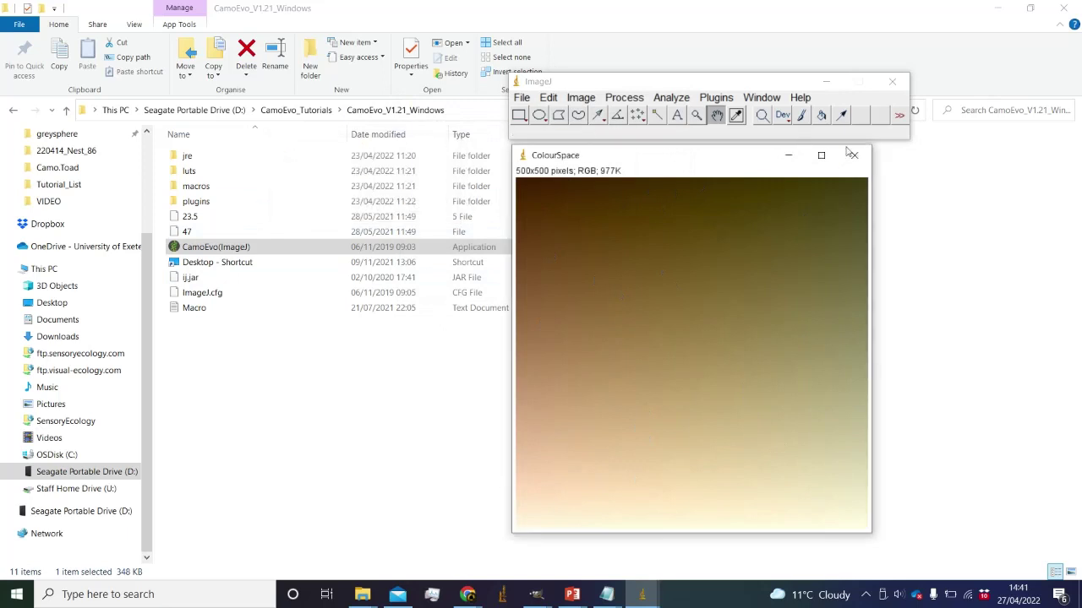
# - Rerun the Phenotype Maker with default shape, pattern and colour ranges, and accept the colour space
pyautogui.click(719, 98)
pyautogui.moveTo(752, 231)
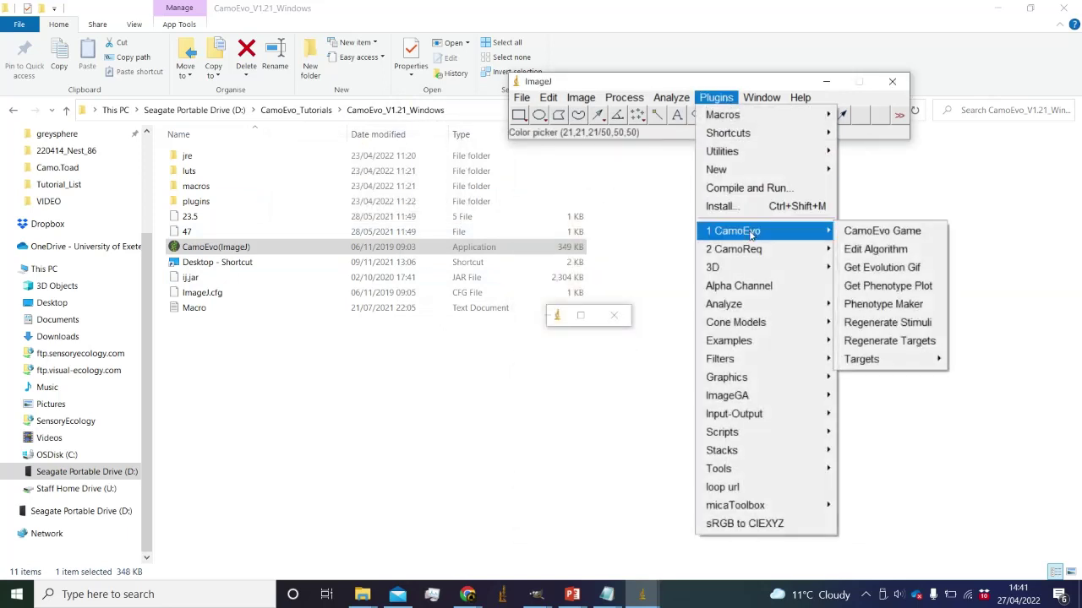
pyautogui.click(873, 309)
pyautogui.click(573, 228)
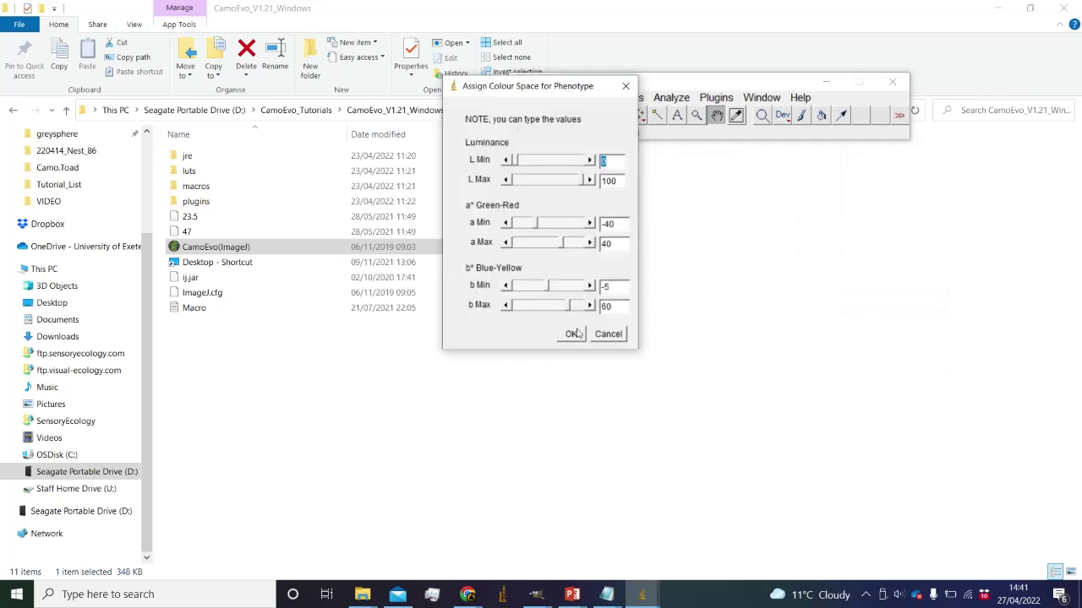
pyautogui.click(568, 334)
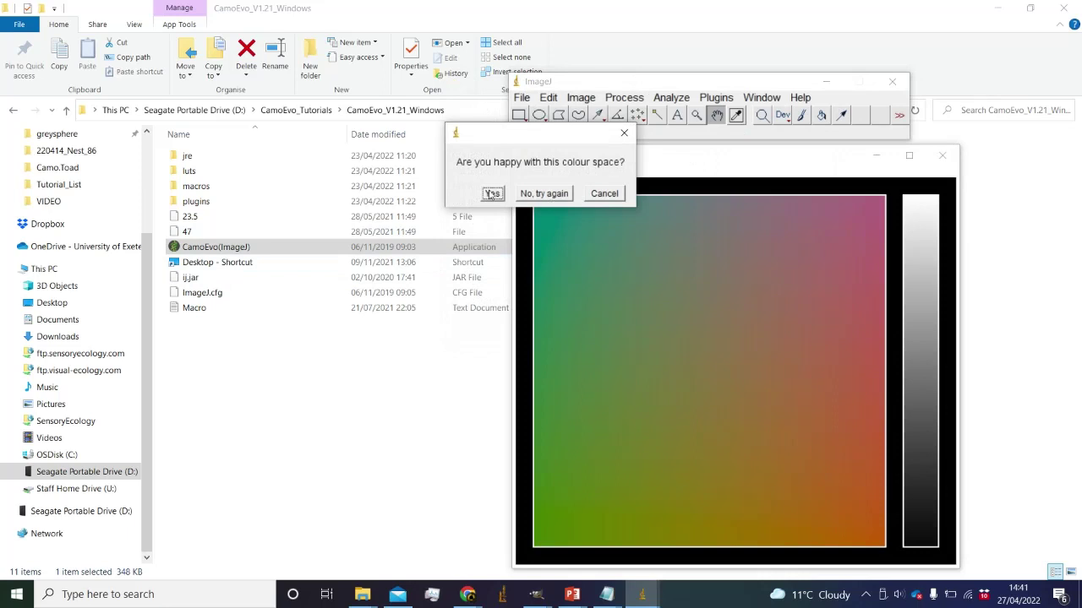
pyautogui.click(492, 195)
pyautogui.moveTo(546, 137); pyautogui.dragTo(574, 158)
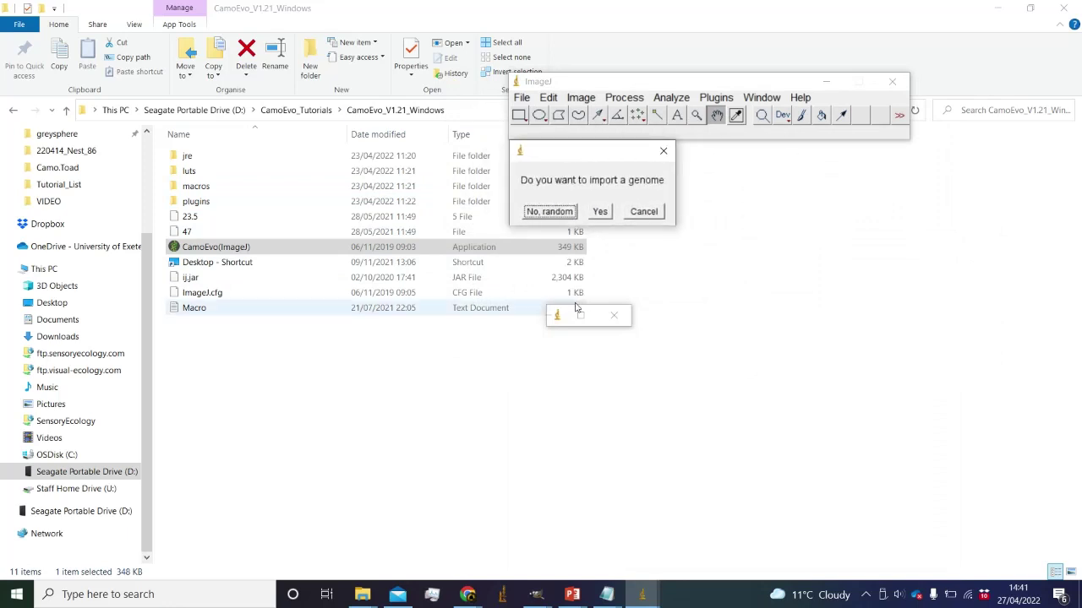
# - Choose to import a genome and open the GrumpyToad text file from Custom_Targets
pyautogui.click(599, 211)
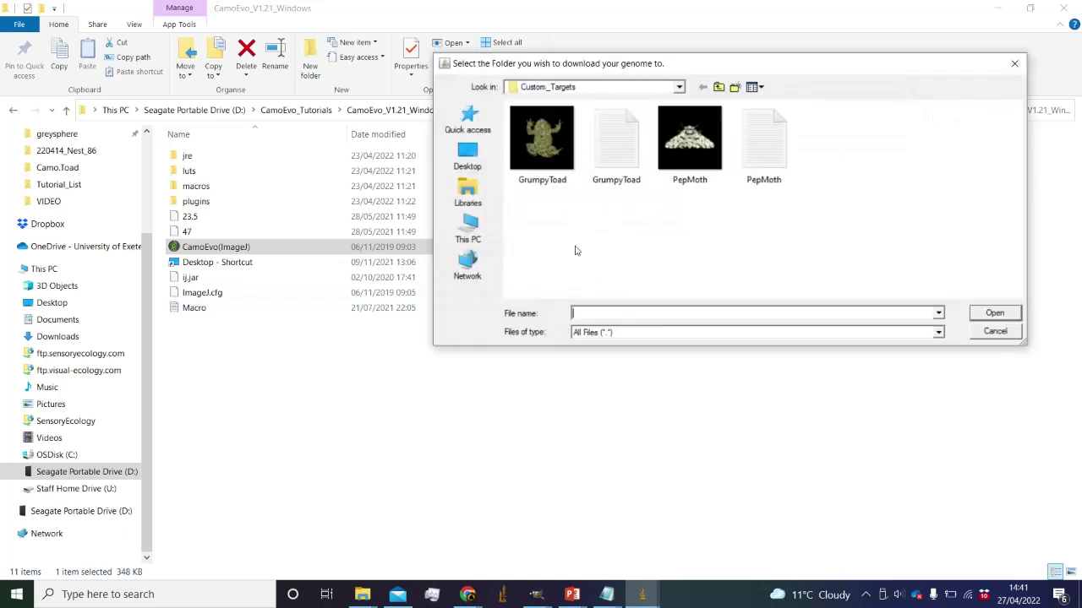
pyautogui.moveTo(703, 73); pyautogui.dragTo(705, 156)
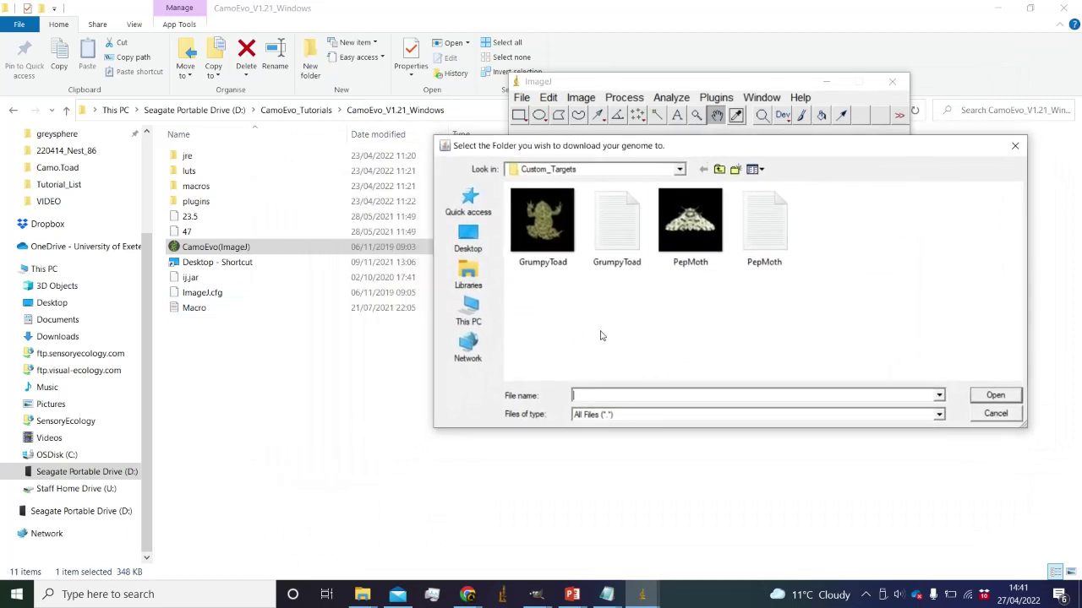
pyautogui.click(610, 235)
pyautogui.click(991, 395)
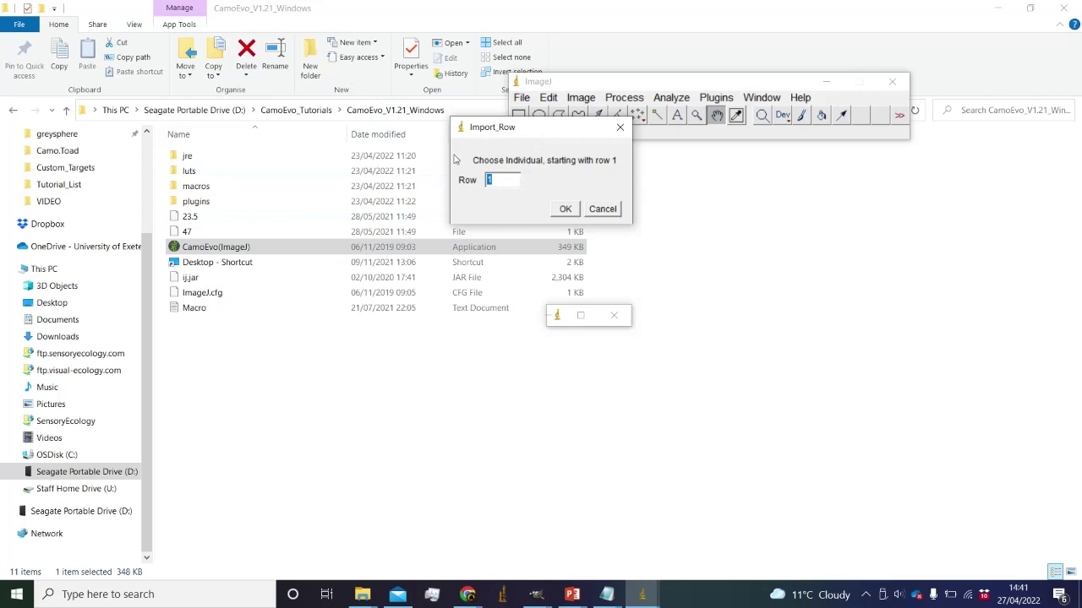
# - Import row 1 of GrumpyToad and accept all three gene value sets to render the pattern
pyautogui.click(566, 210)
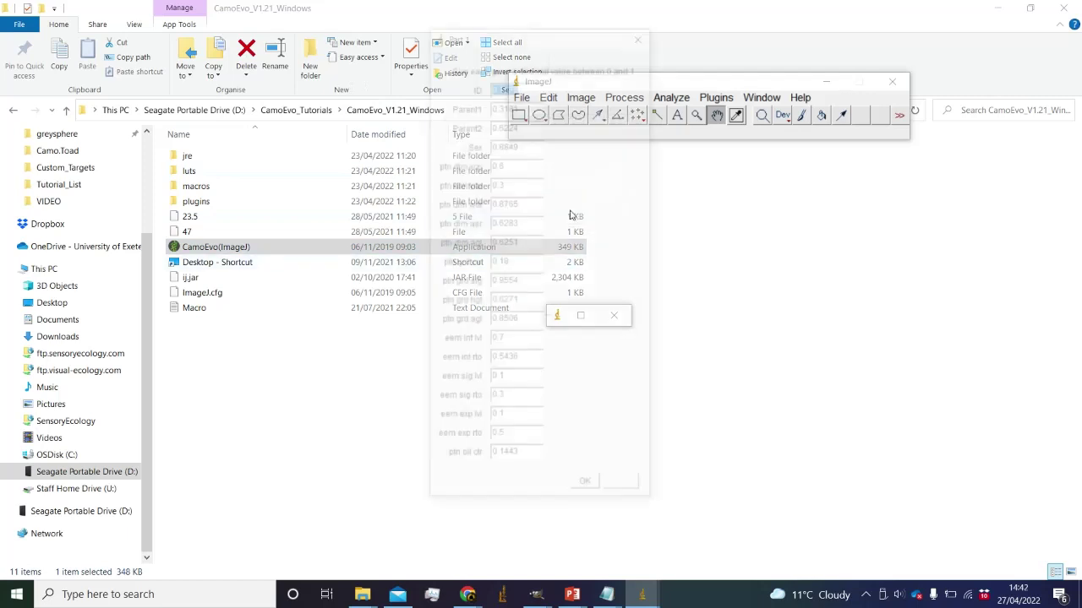
pyautogui.moveTo(549, 38); pyautogui.dragTo(393, 67)
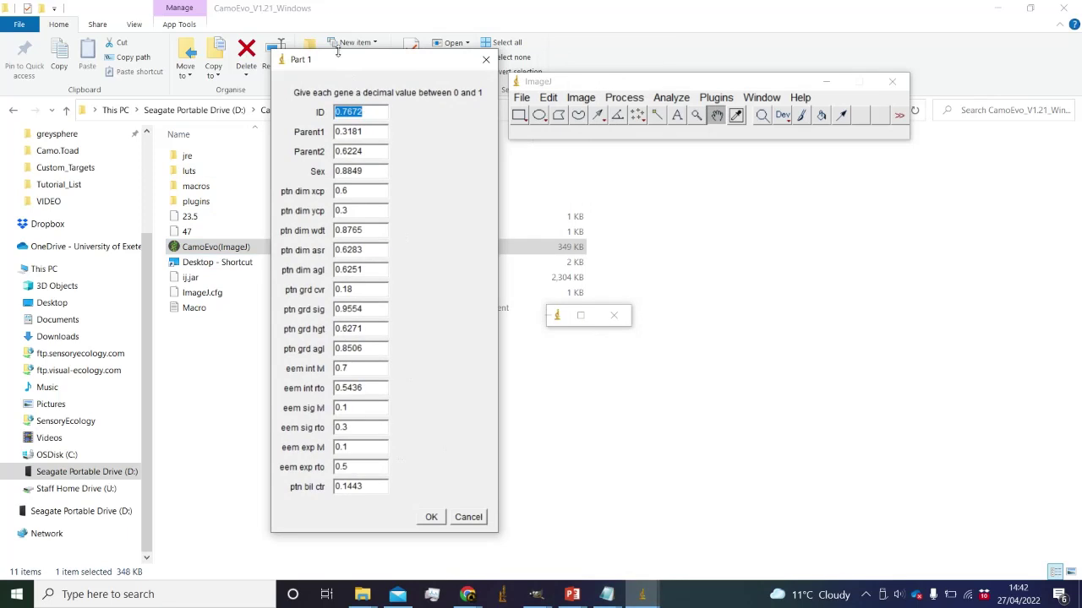
pyautogui.moveTo(337, 51); pyautogui.dragTo(275, 53)
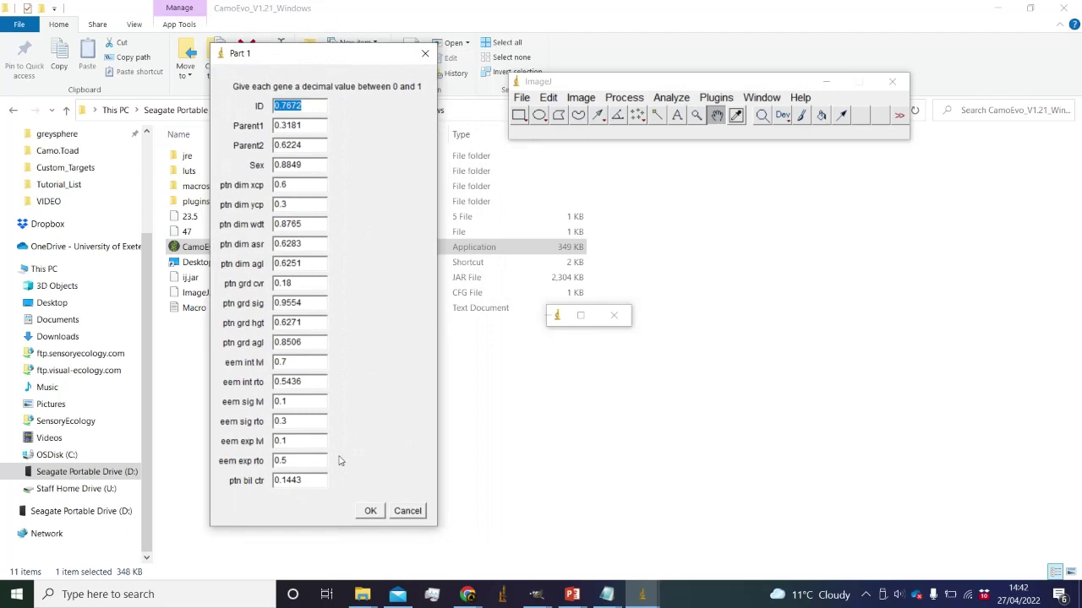
pyautogui.click(371, 511)
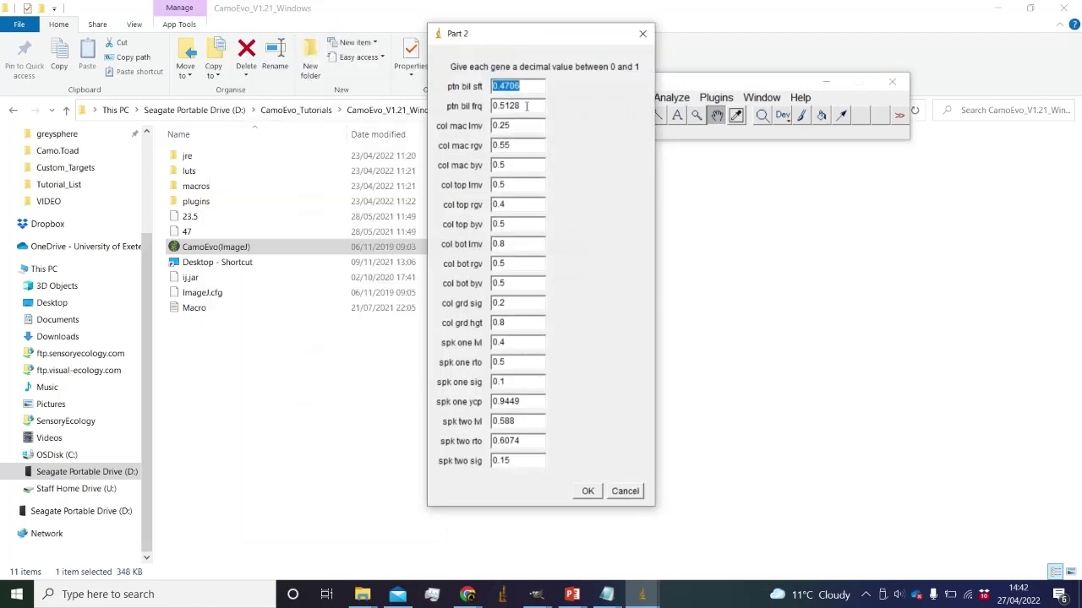
pyautogui.click(587, 494)
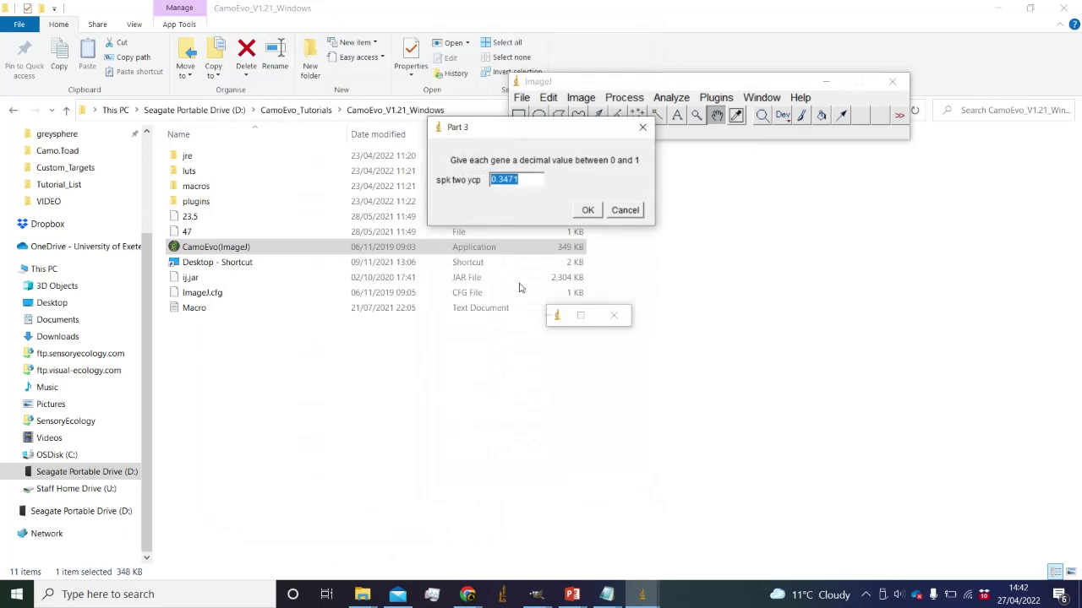
pyautogui.click(588, 210)
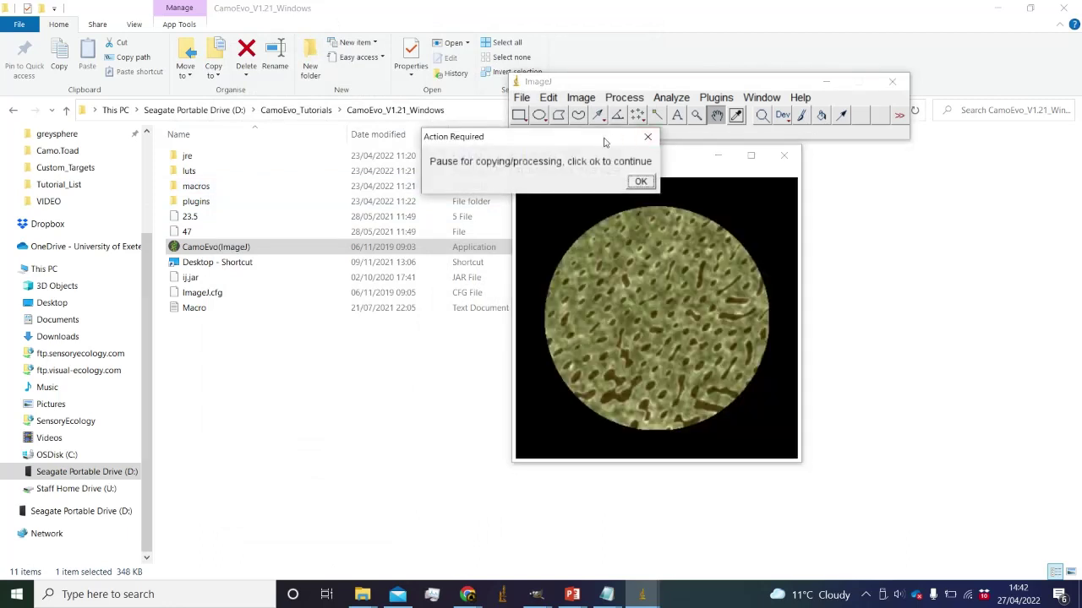
pyautogui.moveTo(507, 136); pyautogui.dragTo(324, 131)
pyautogui.moveTo(631, 162); pyautogui.dragTo(357, 203)
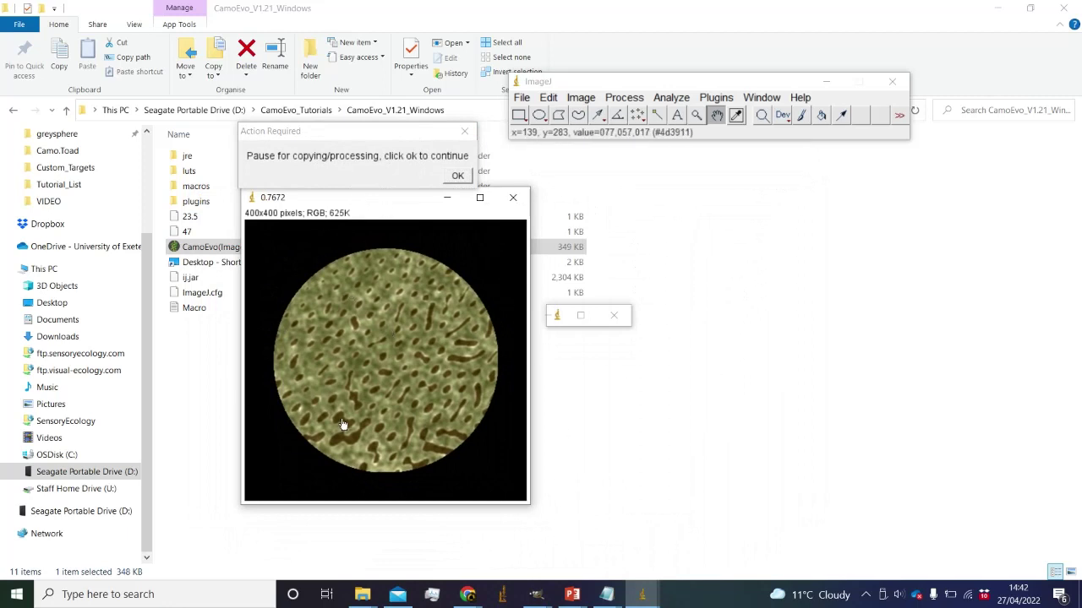
pyautogui.moveTo(380, 197); pyautogui.dragTo(675, 194)
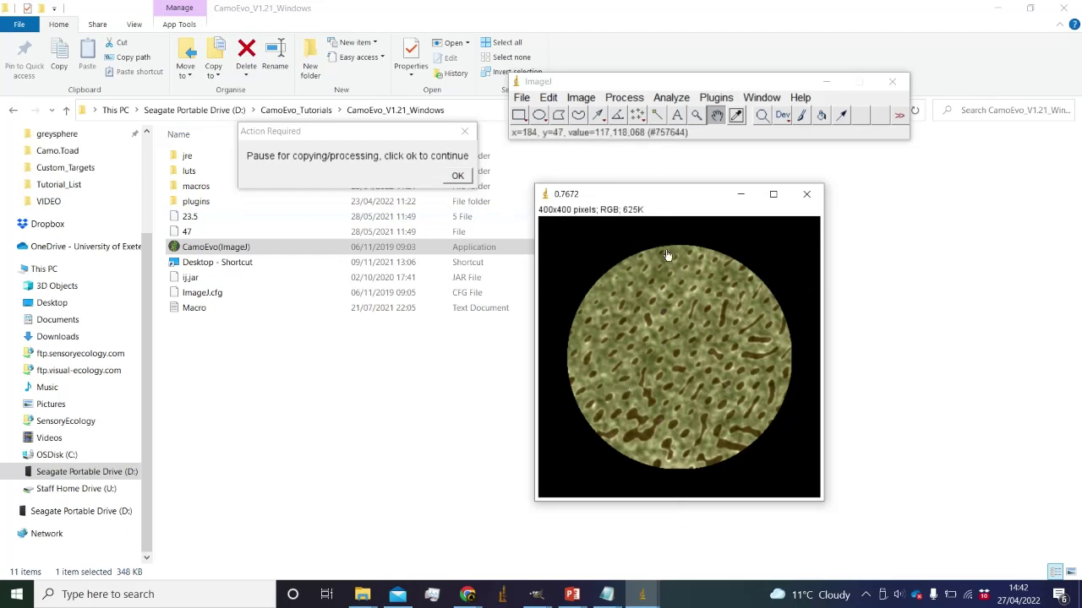
pyautogui.moveTo(615, 198); pyautogui.dragTo(583, 156)
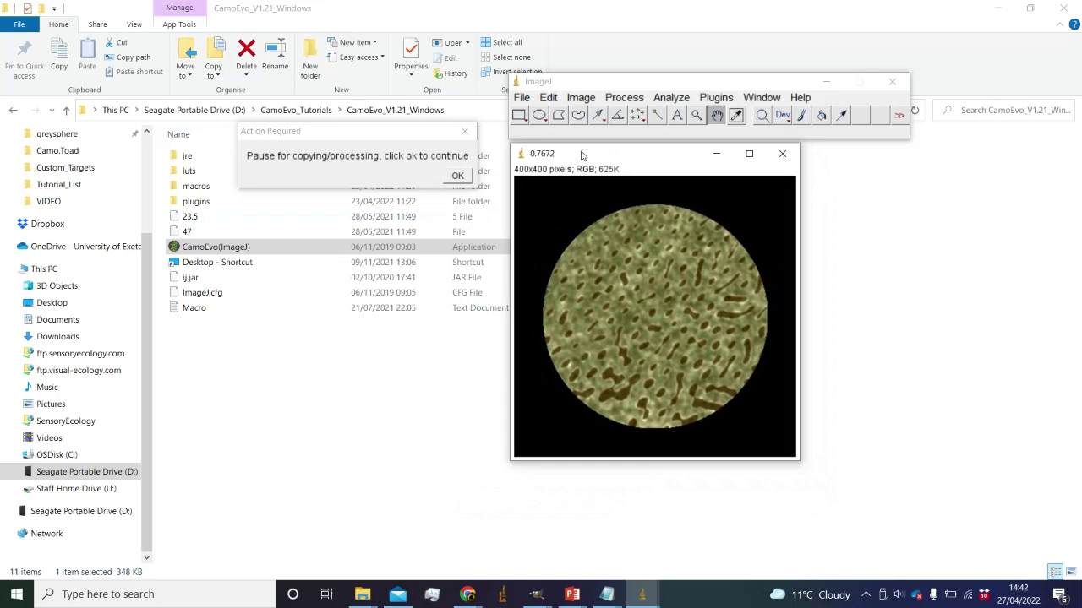
# - Reject the pattern, keep current genes, set ptn dim xcp to 0 and ycp to 0.1, and regenerate
pyautogui.click(458, 177)
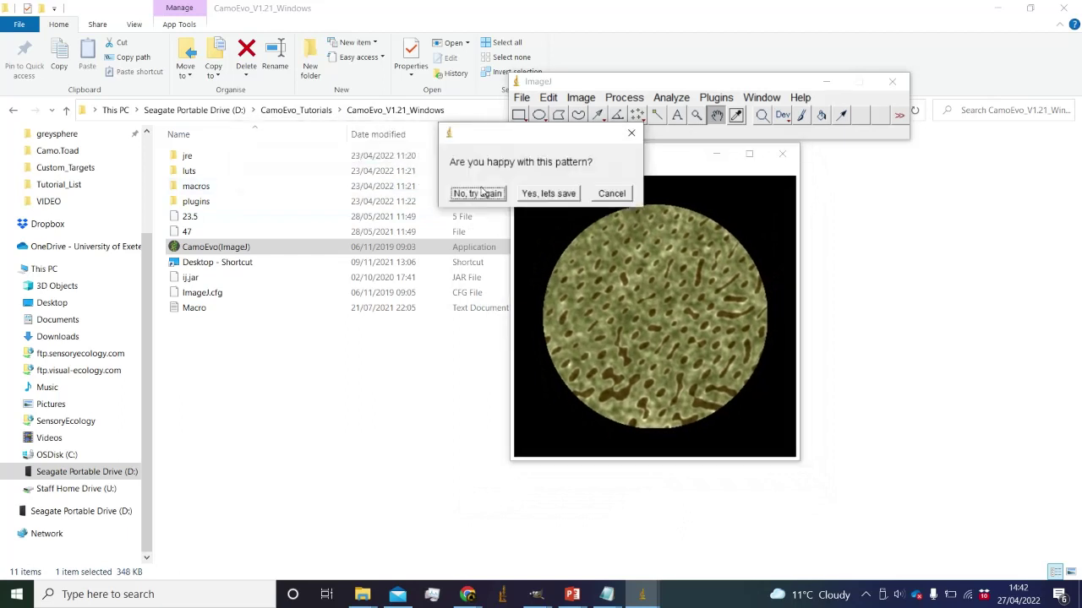
pyautogui.moveTo(518, 147); pyautogui.dragTo(311, 163)
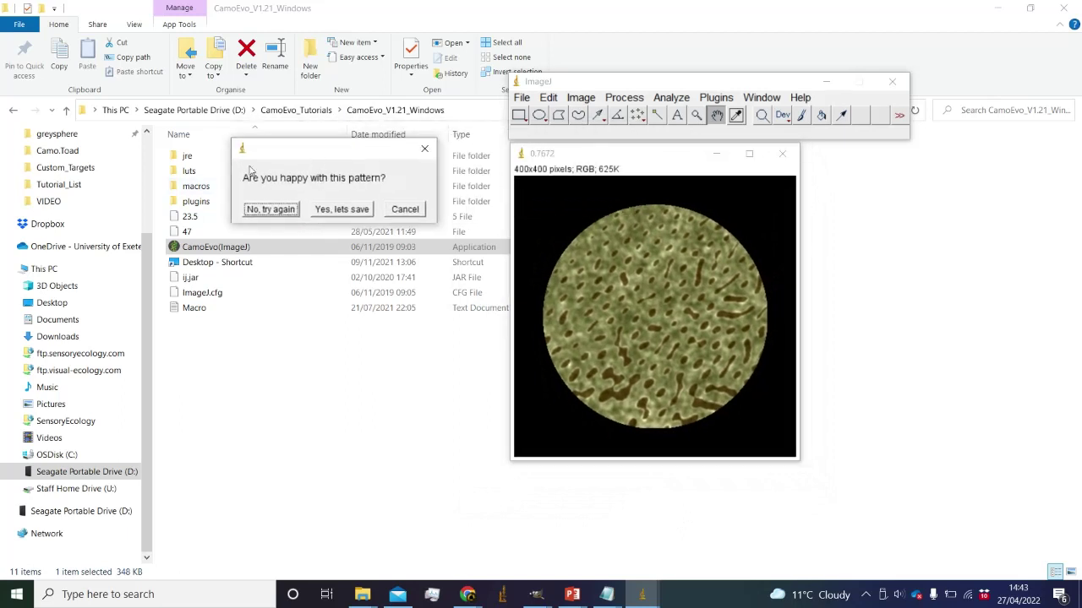
pyautogui.click(270, 210)
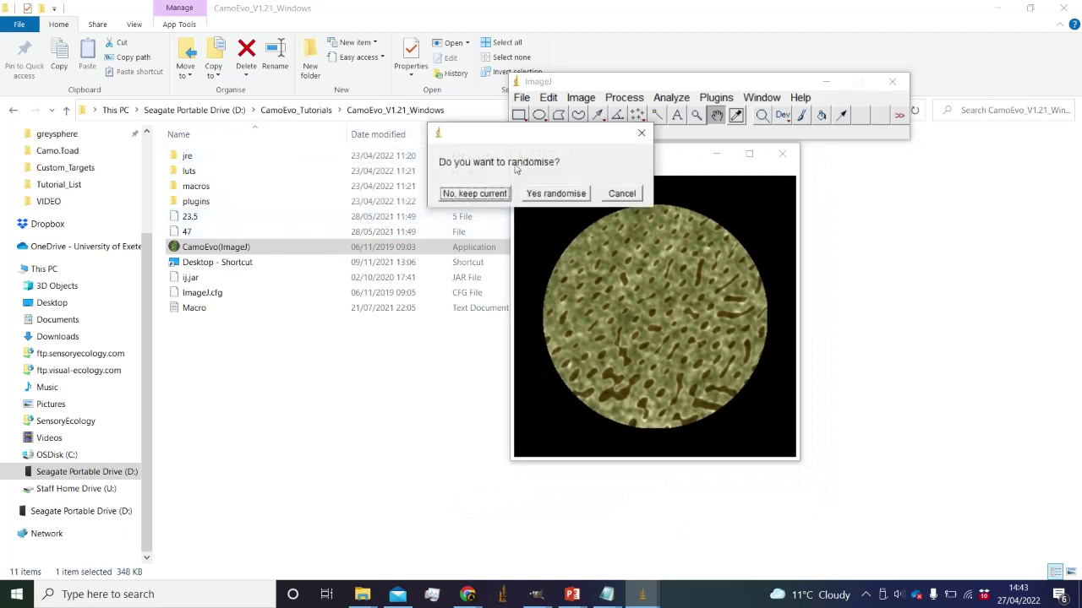
pyautogui.moveTo(534, 136); pyautogui.dragTo(378, 170)
pyautogui.click(332, 229)
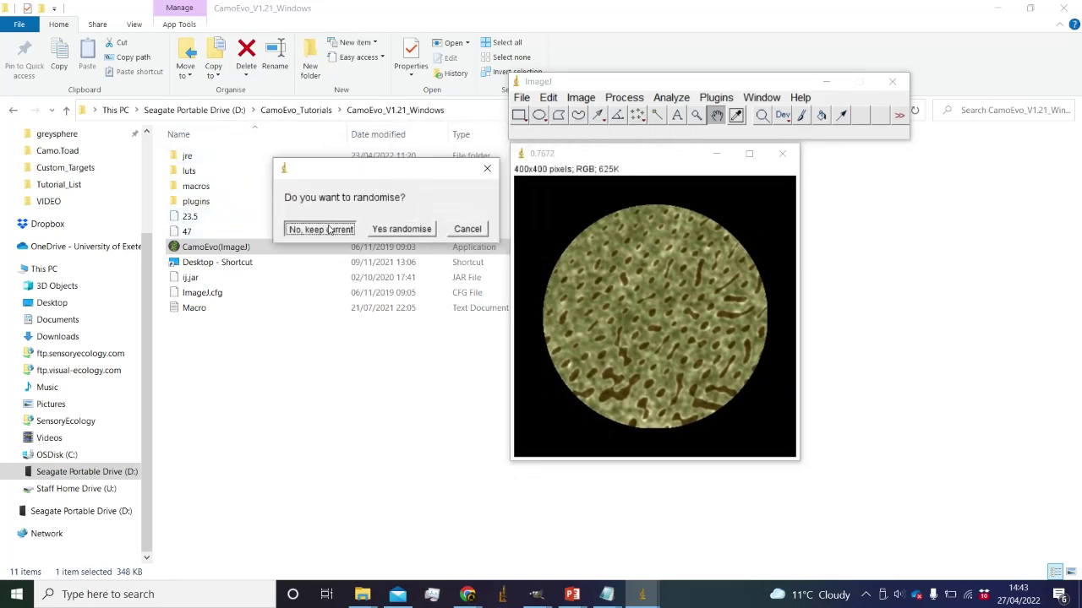
pyautogui.moveTo(562, 42); pyautogui.dragTo(335, 75)
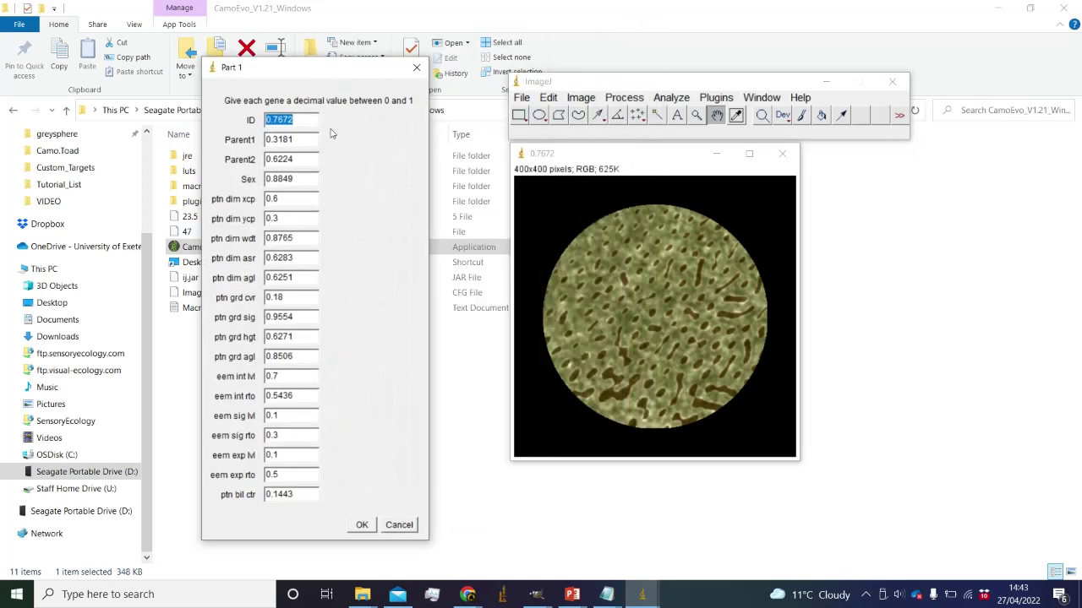
pyautogui.click(307, 198)
pyautogui.write('0')
pyautogui.click(288, 219)
pyautogui.write('0.1')
pyautogui.press('Return')
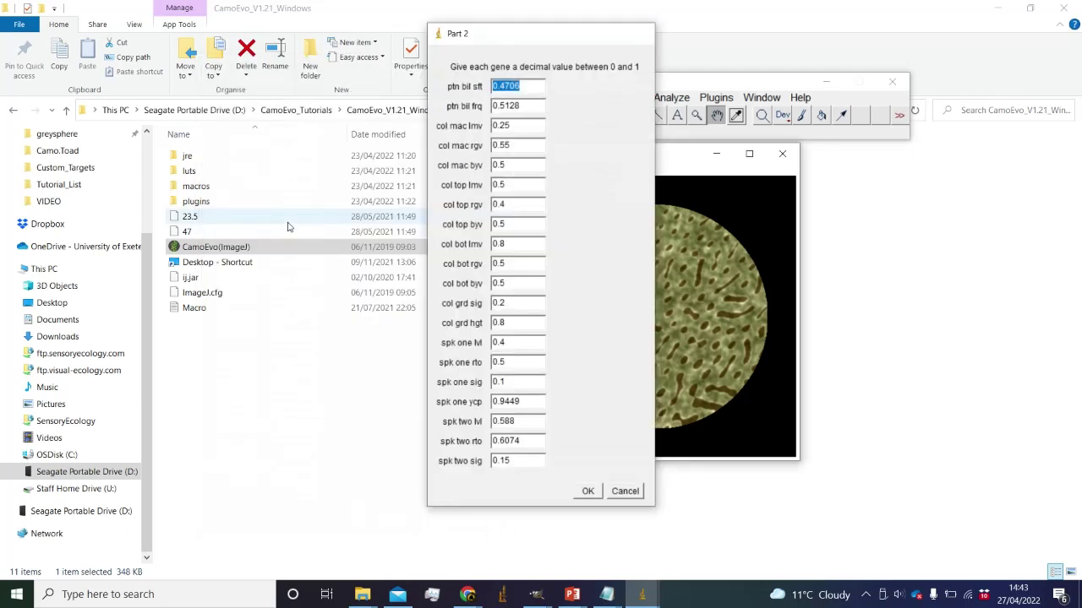
pyautogui.press('Return')
pyautogui.press('Return')
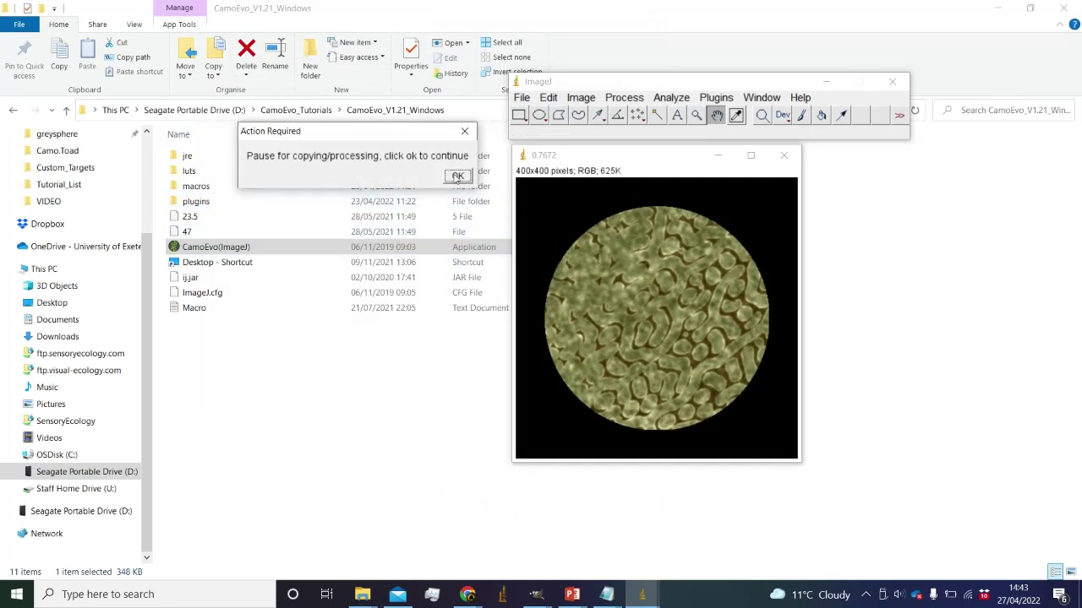
# - Set the ptn grd cvr gene to 0.5 and regenerate the pattern
pyautogui.click(457, 176)
pyautogui.press('Return')
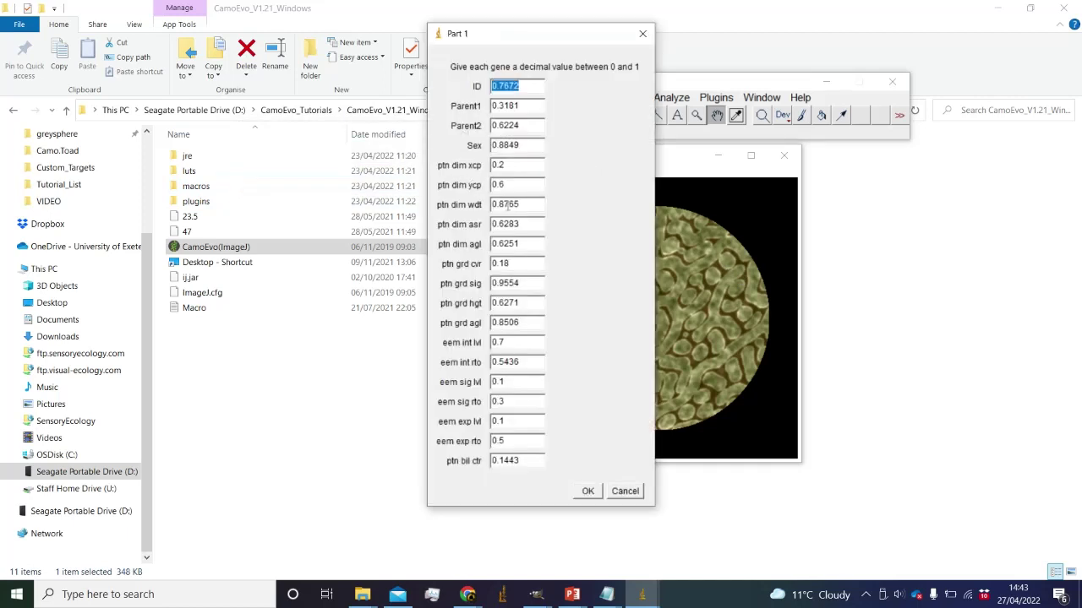
pyautogui.doubleClick(503, 264)
pyautogui.write('0.5')
pyautogui.press('Return')
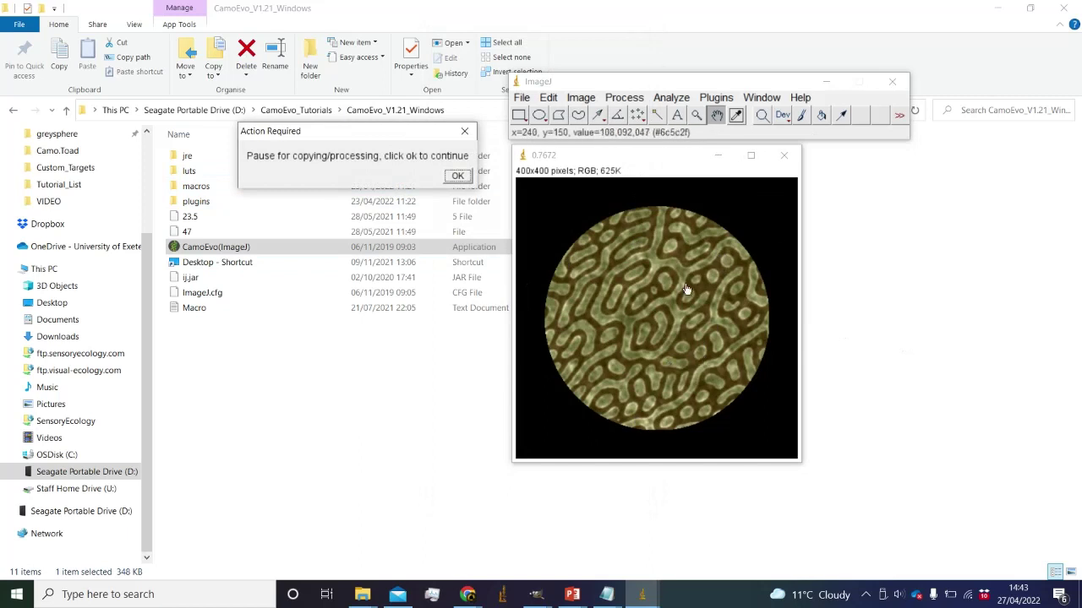
pyautogui.click(466, 181)
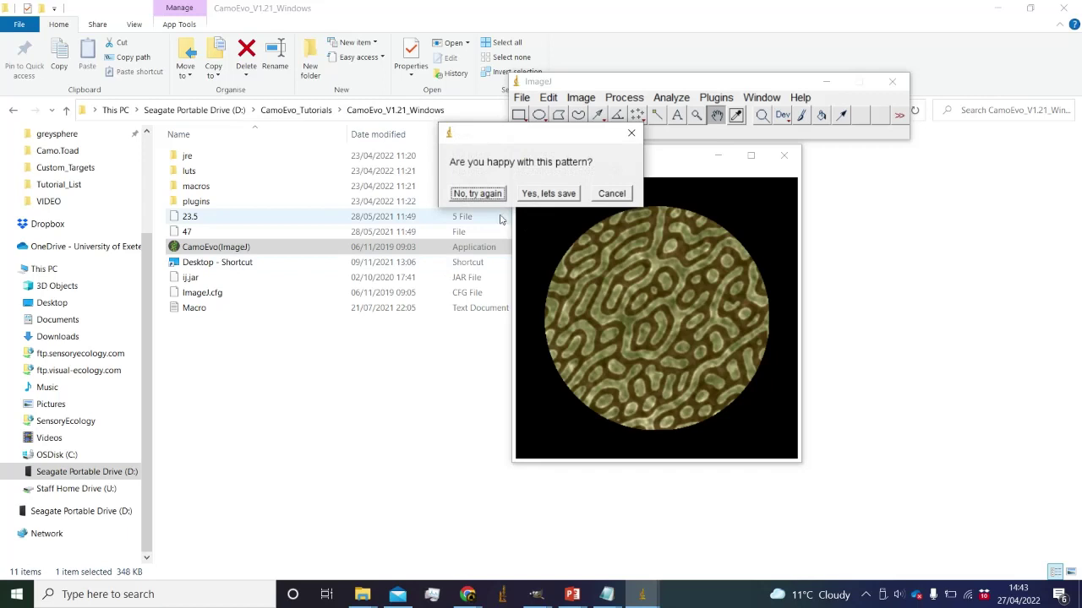
# - Reject the pattern and regenerate it with the current gene values unchanged
pyautogui.click(481, 201)
pyautogui.click(474, 193)
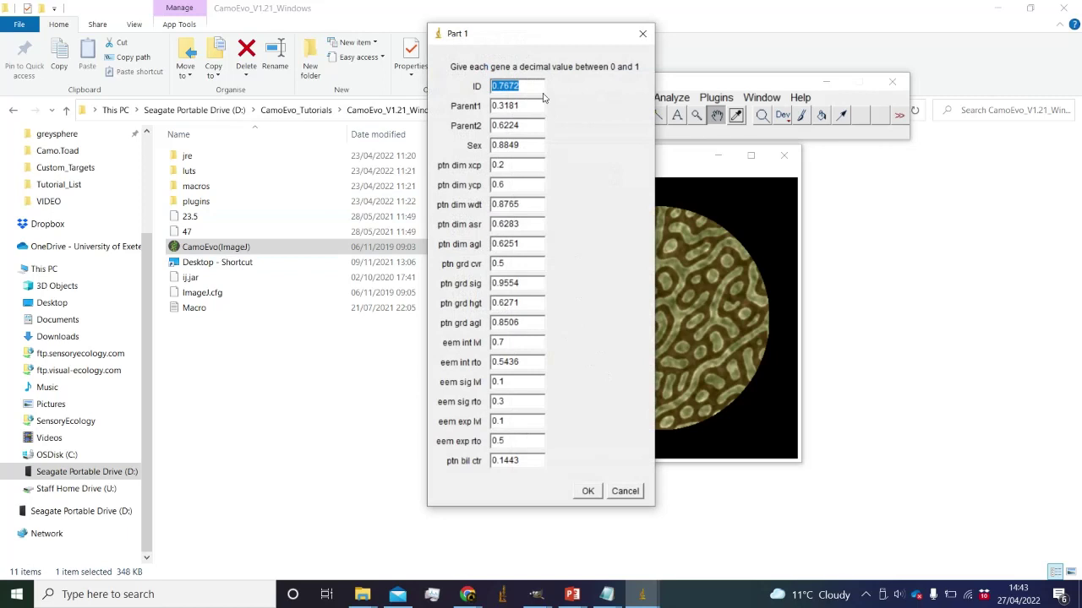
pyautogui.moveTo(554, 37); pyautogui.dragTo(395, 48)
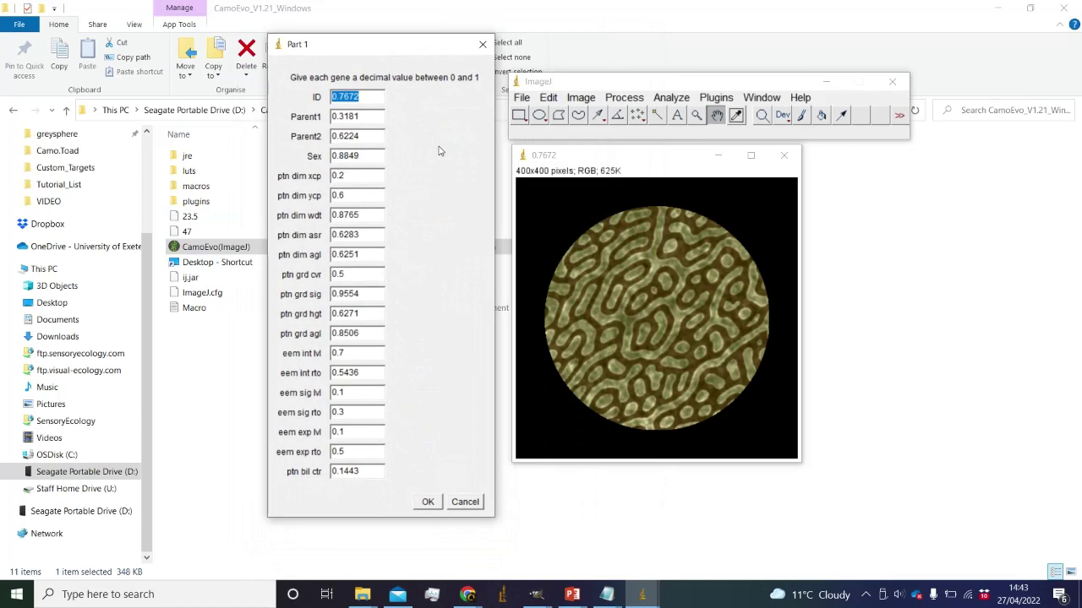
pyautogui.click(428, 502)
pyautogui.click(590, 494)
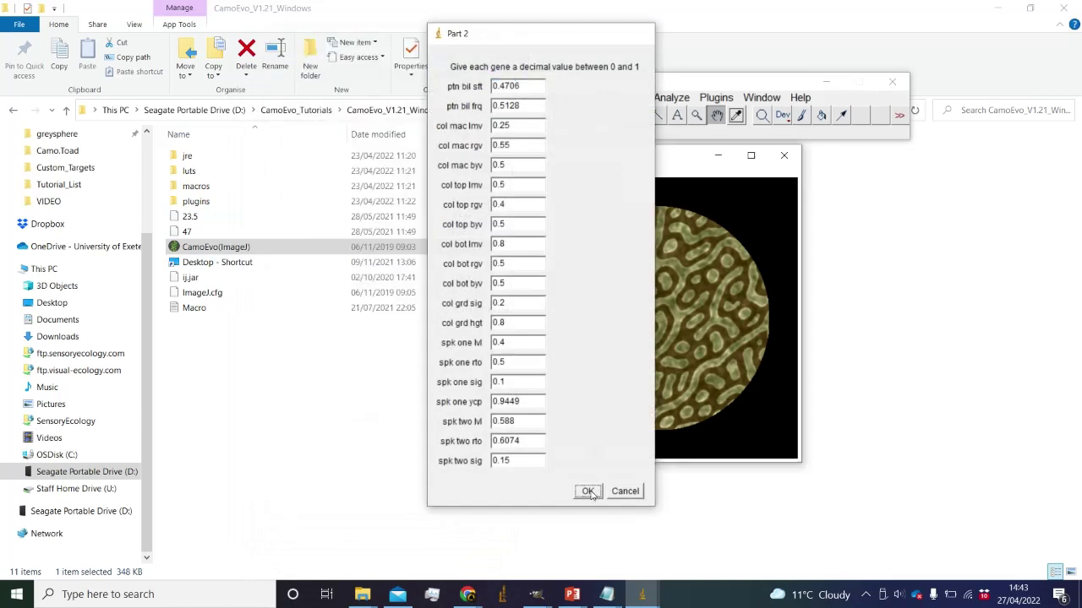
pyautogui.click(588, 209)
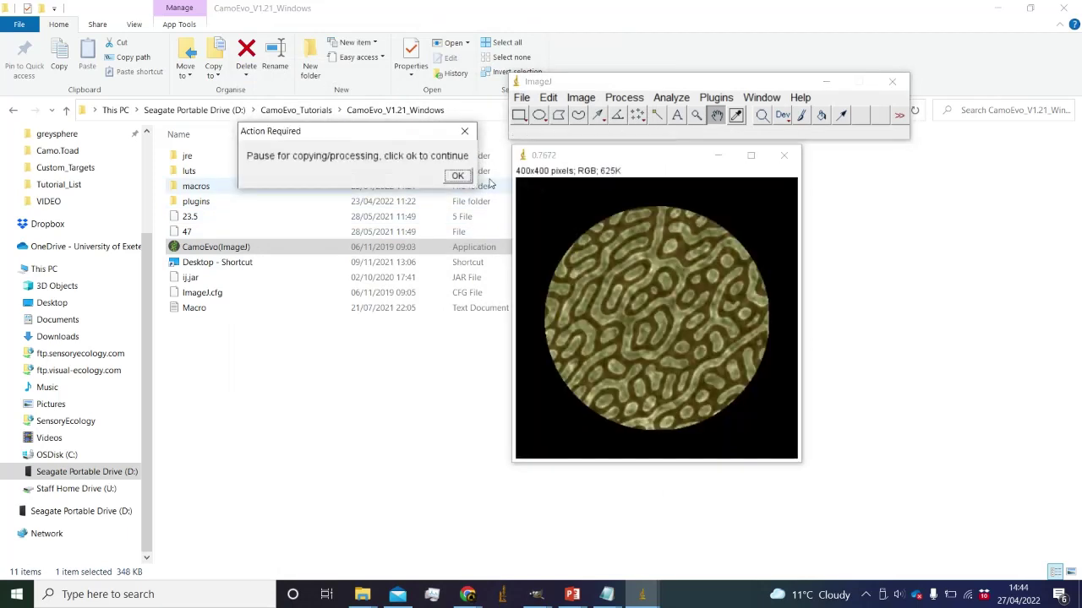
pyautogui.click(459, 174)
# - Randomise all genes repeatedly until a cream network on dark brown pattern appears
pyautogui.click(500, 197)
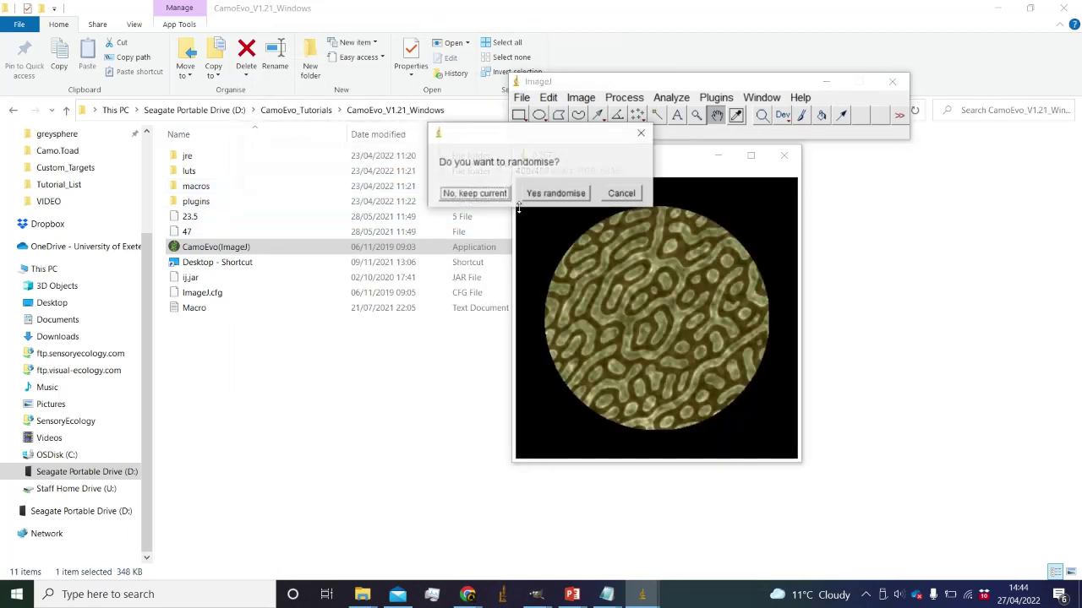
pyautogui.click(533, 194)
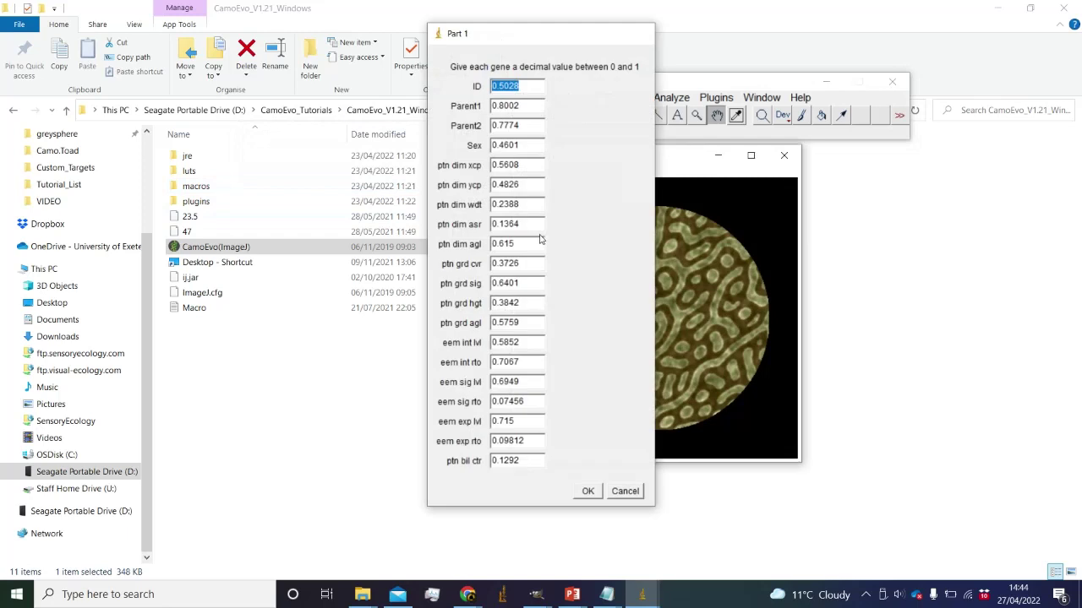
pyautogui.press('Return')
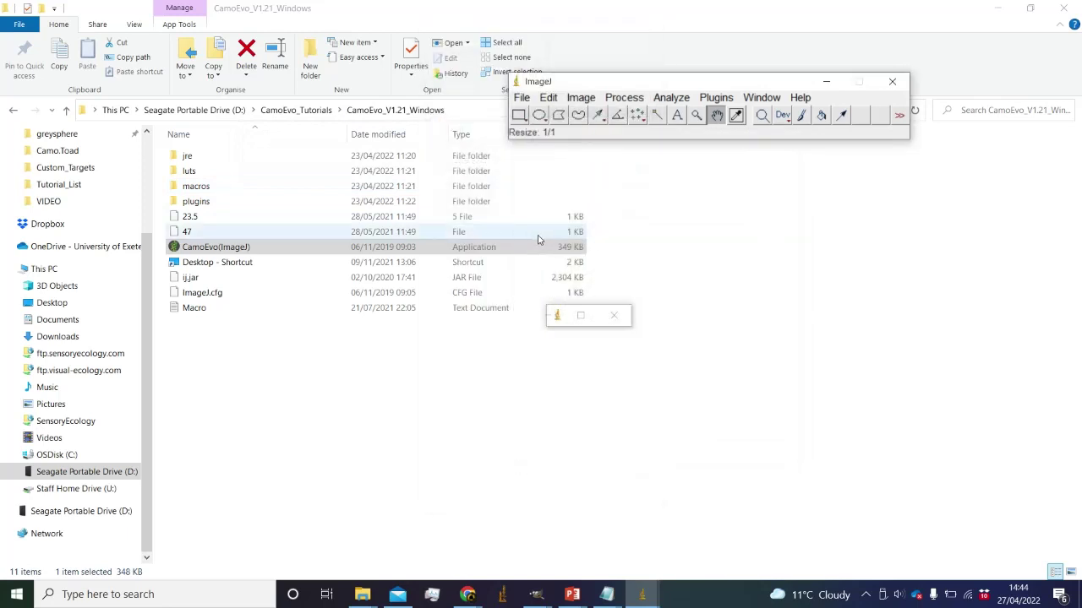
pyautogui.press('Return')
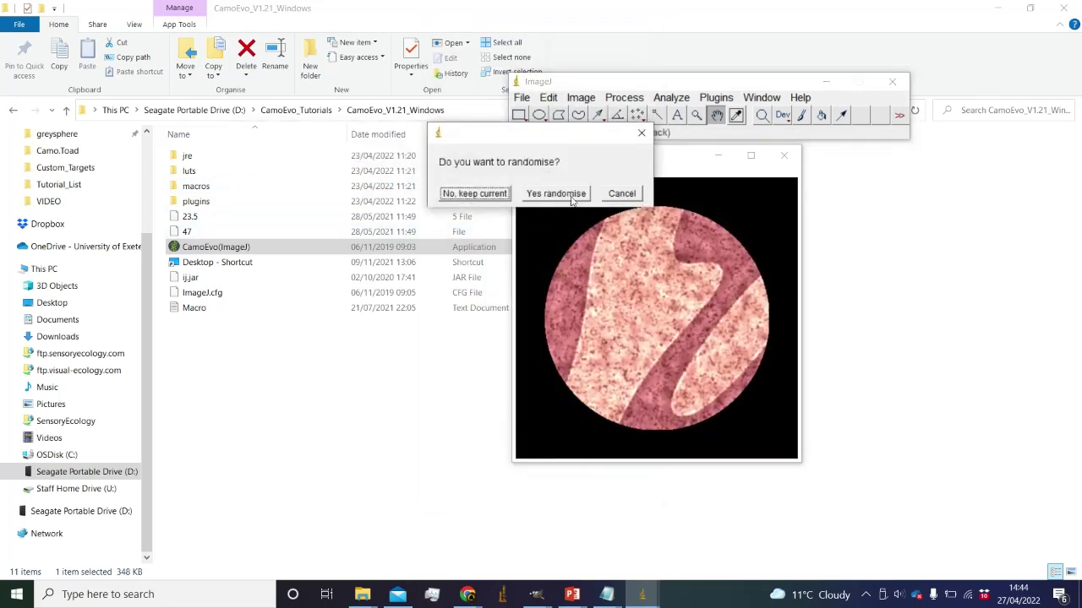
pyautogui.click(571, 193)
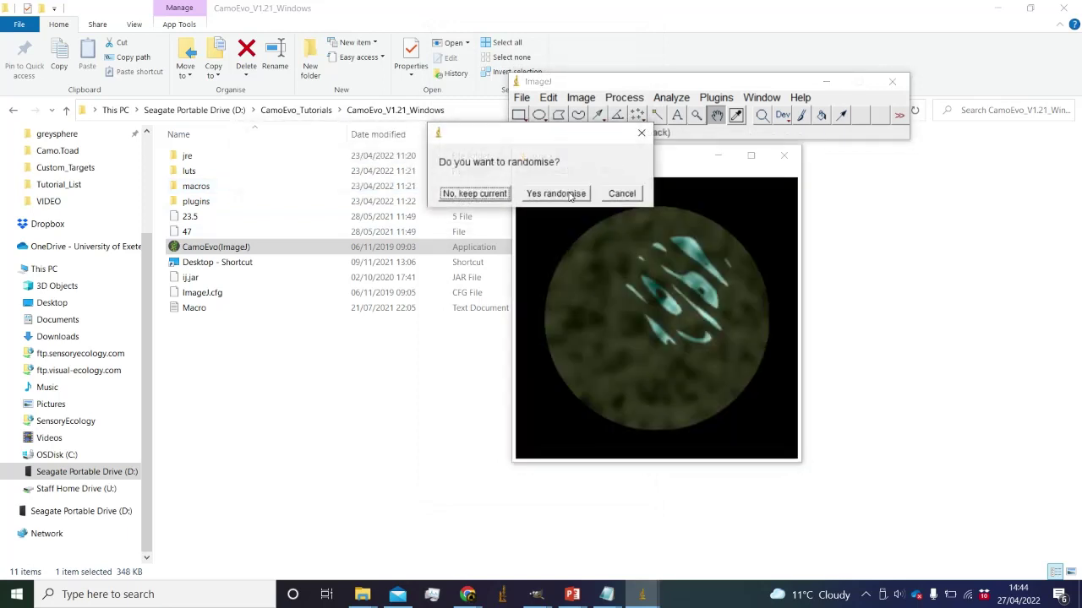
pyautogui.click(570, 193)
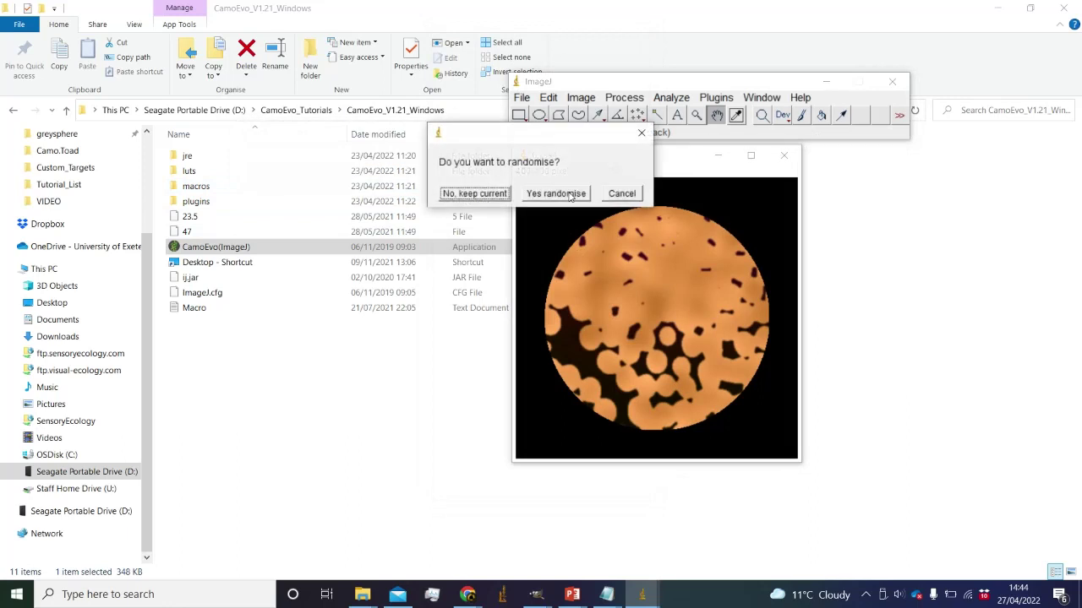
pyautogui.click(568, 193)
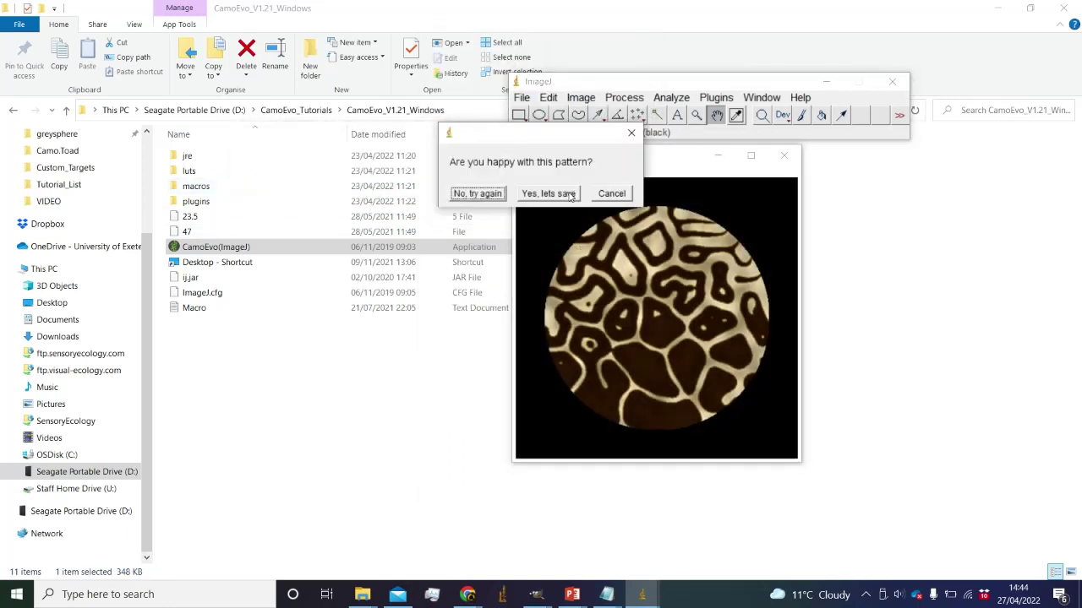
# - Approve the cream-network pattern and name the phenotype SpottyCircle
pyautogui.click(565, 196)
pyautogui.click(540, 194)
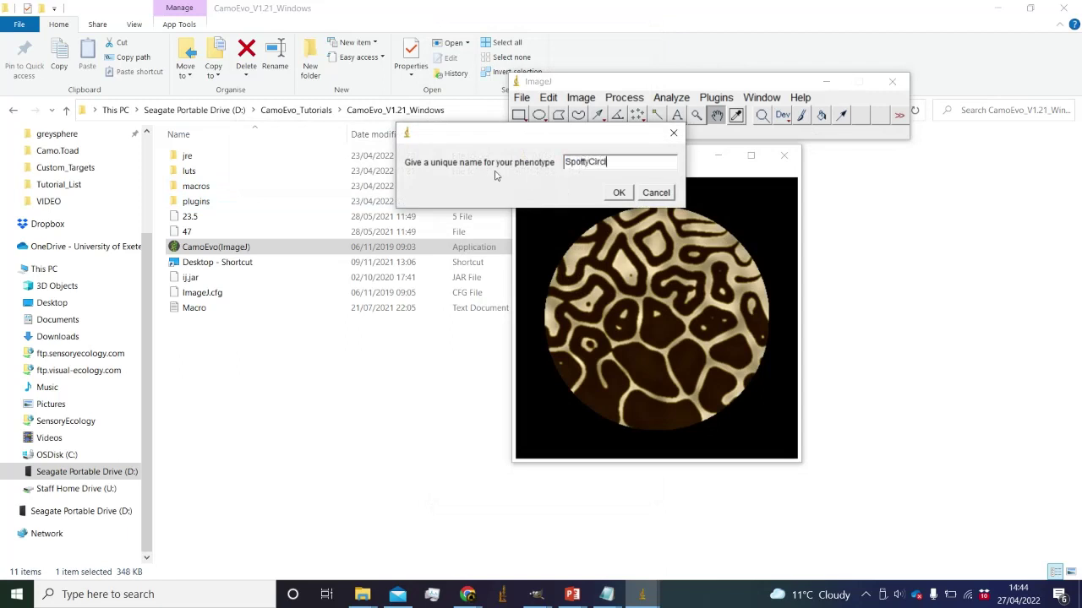
pyautogui.press('Return')
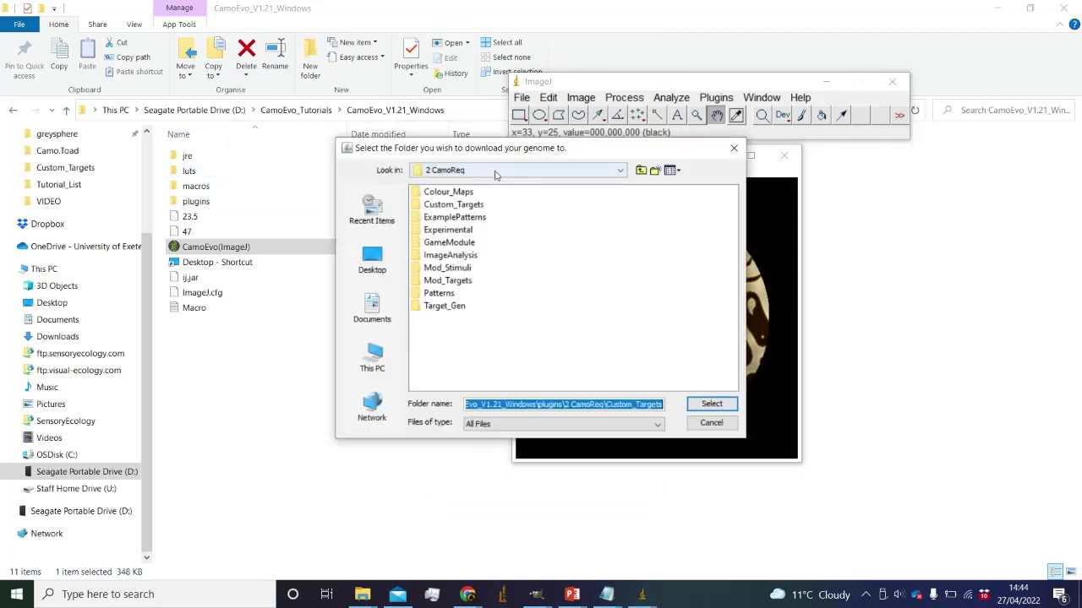
# - Save the genome into the Custom_Targets folder
pyautogui.moveTo(482, 147); pyautogui.dragTo(450, 167)
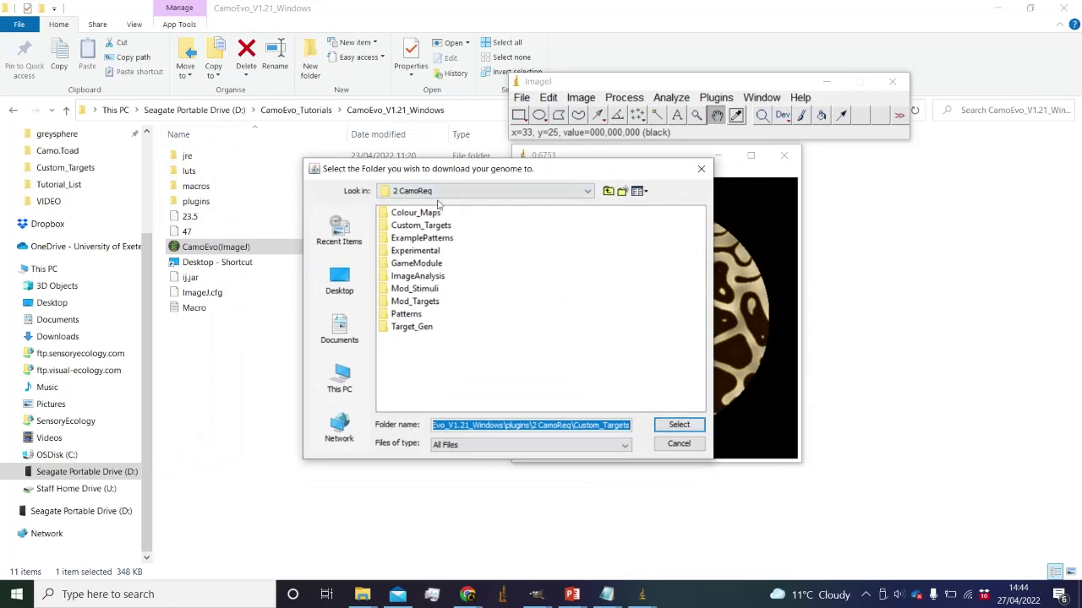
pyautogui.click(427, 227)
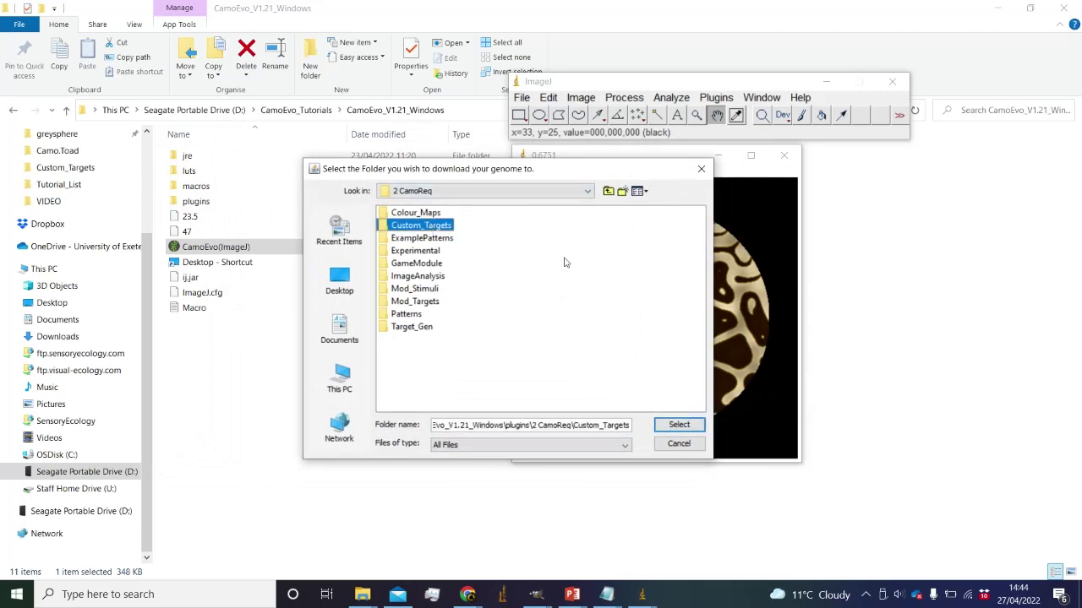
pyautogui.doubleClick(393, 227)
pyautogui.click(679, 426)
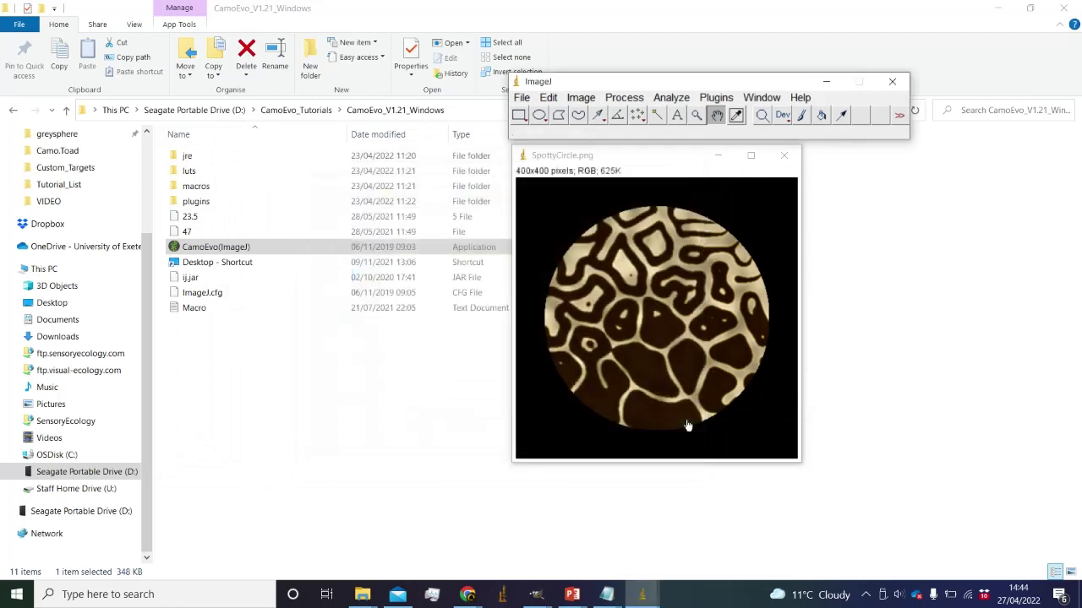
pyautogui.click(201, 211)
# - Browse to plugins > 2 CamoReq > Custom_Targets and view the GrumpyToad, PepMoth and SpottyCircle images
pyautogui.doubleClick(200, 202)
pyautogui.doubleClick(206, 172)
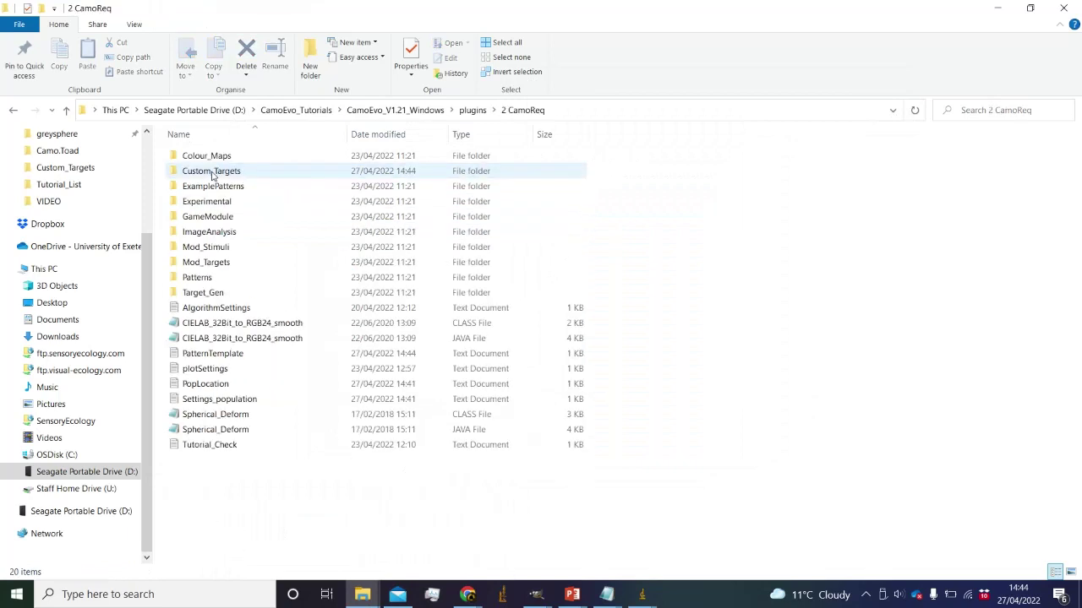
pyautogui.doubleClick(211, 171)
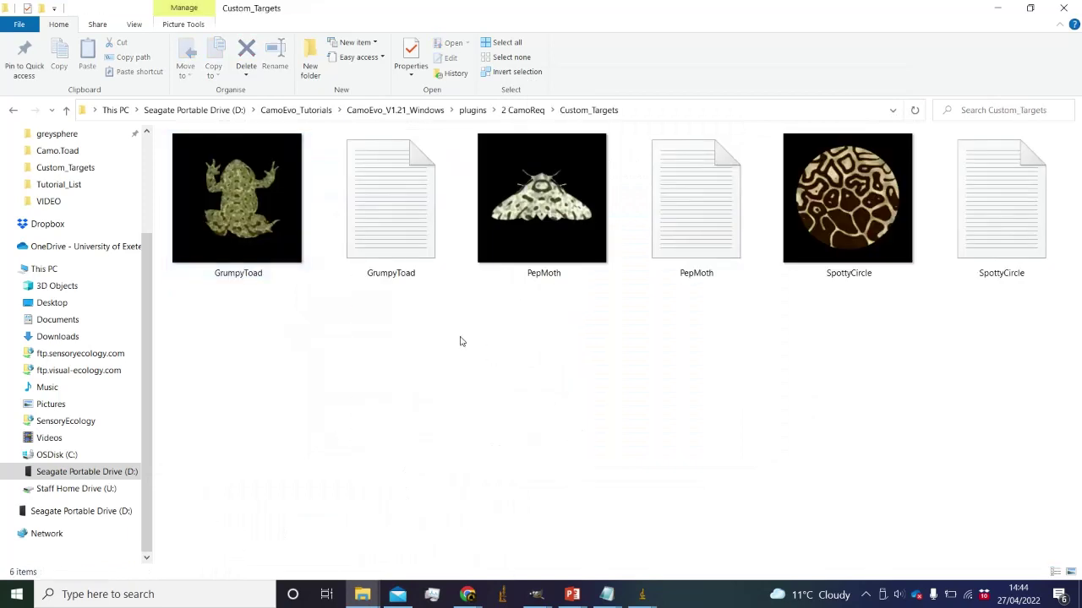
pyautogui.click(268, 211)
pyautogui.click(515, 269)
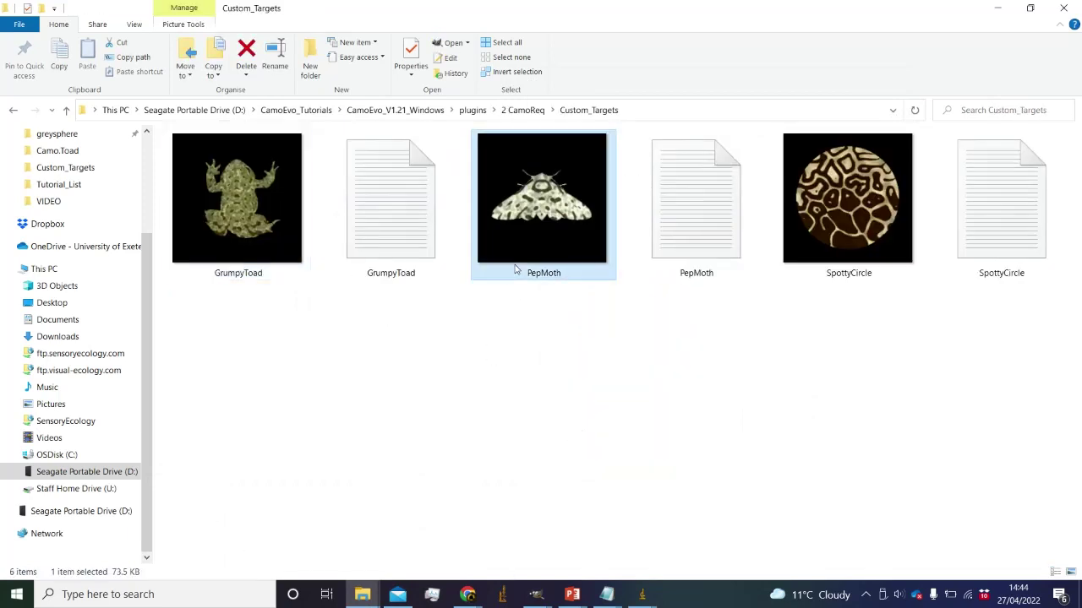
pyautogui.click(851, 258)
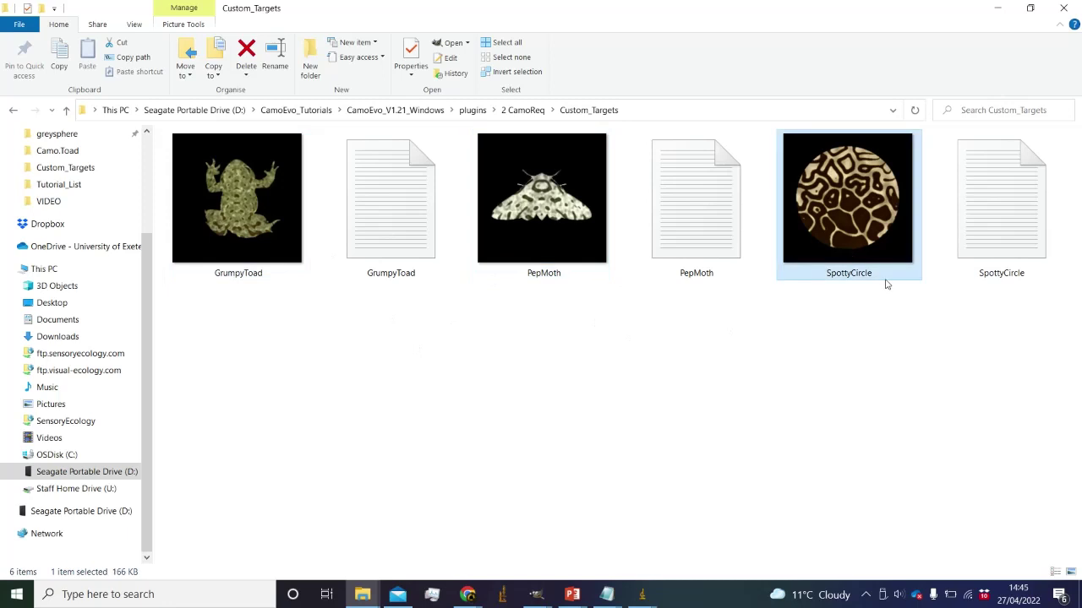
# - Open the GrumpyToad, PepMoth and SpottyCircle genome text files in Notepad, closing each in turn
pyautogui.doubleClick(411, 248)
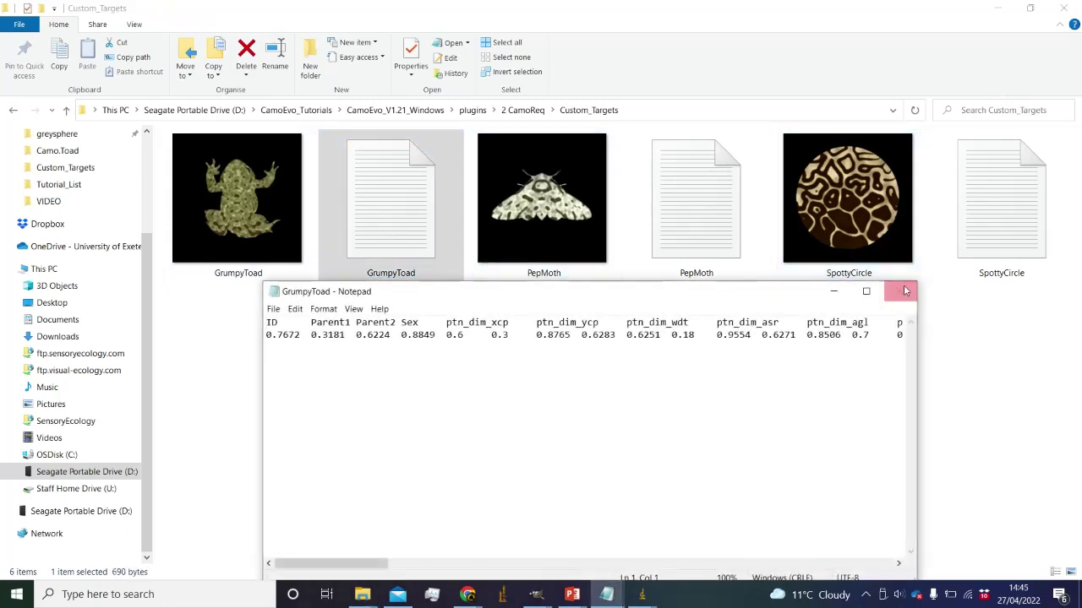
pyautogui.click(905, 290)
pyautogui.doubleClick(736, 242)
pyautogui.click(895, 294)
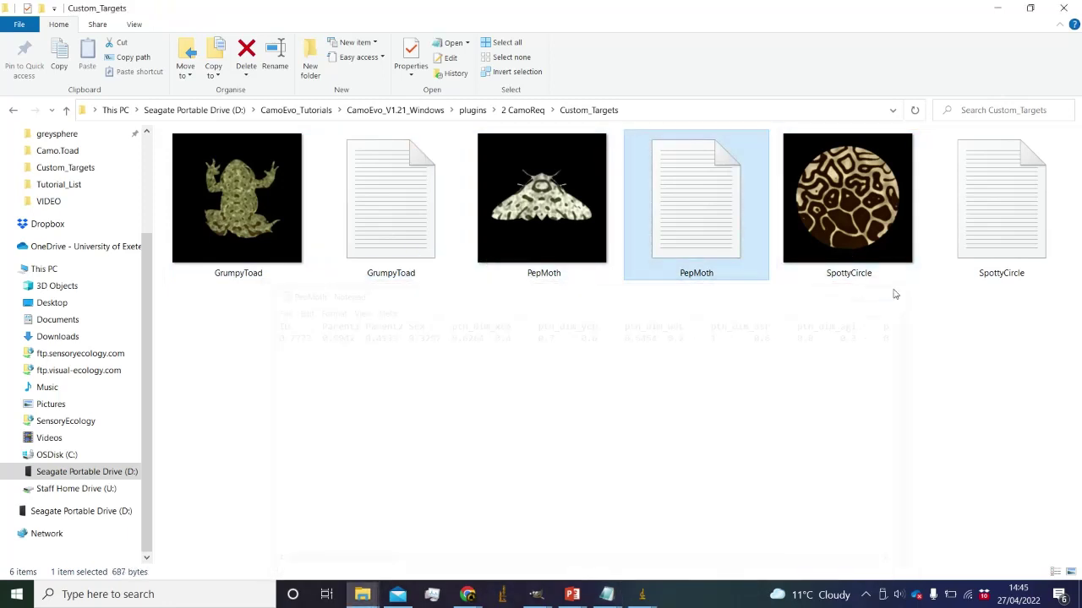
pyautogui.doubleClick(946, 256)
pyautogui.click(898, 298)
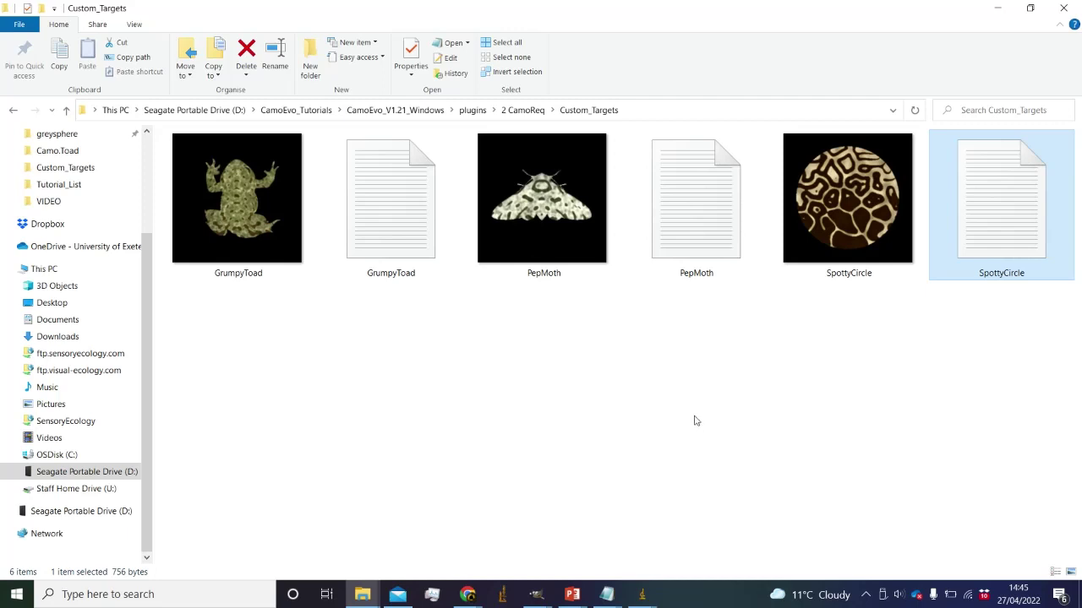
# - Browse to plugins > 1 CamoEvo > Populations and open the PepMoth population folder
pyautogui.click(473, 110)
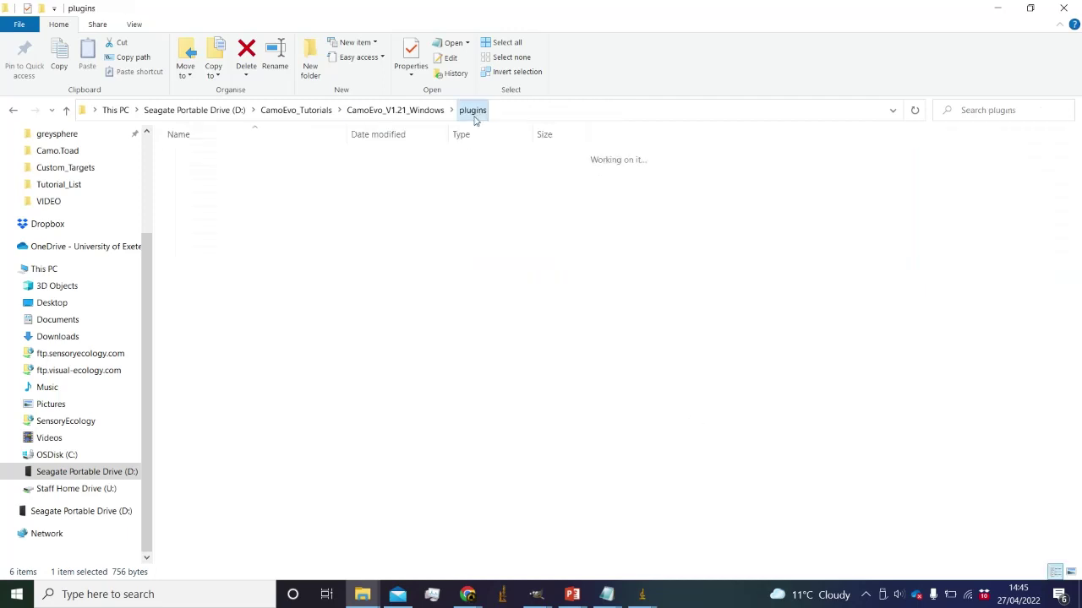
pyautogui.click(372, 111)
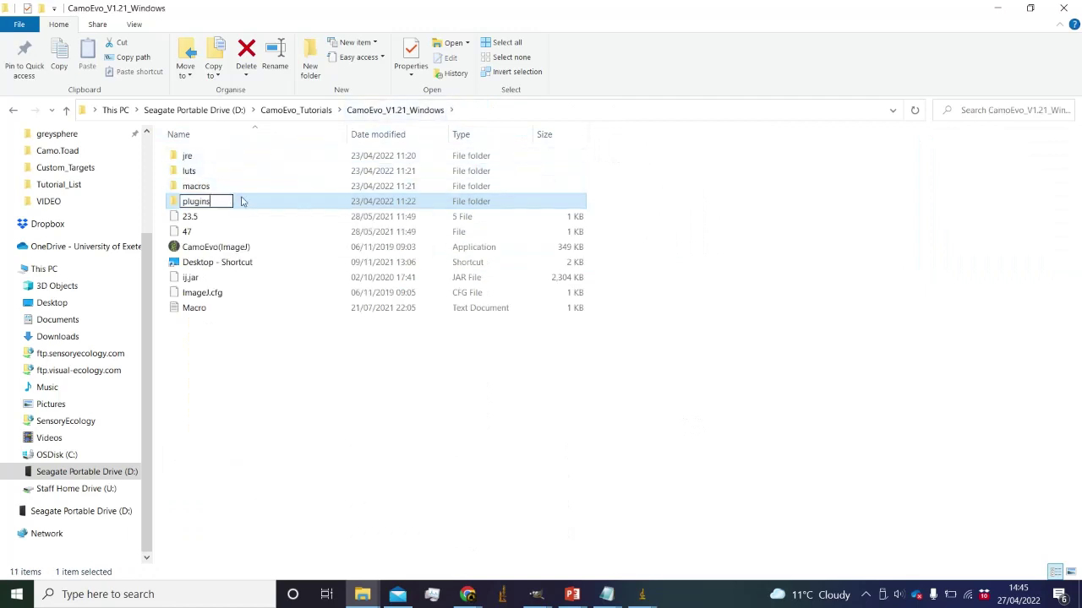
pyautogui.doubleClick(241, 201)
pyautogui.doubleClick(206, 158)
pyautogui.click(205, 171)
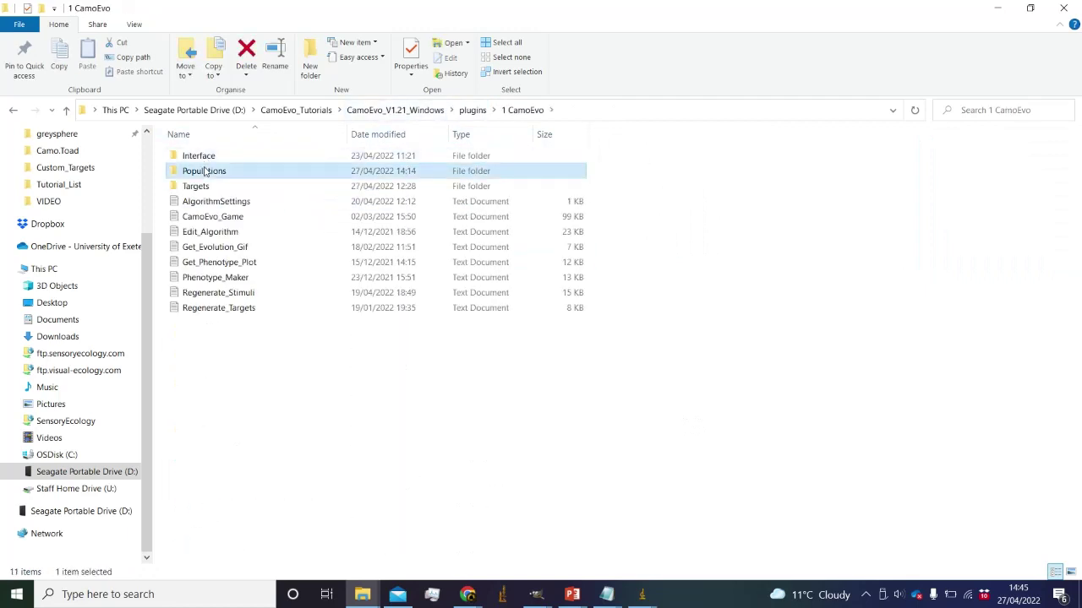
pyautogui.doubleClick(206, 171)
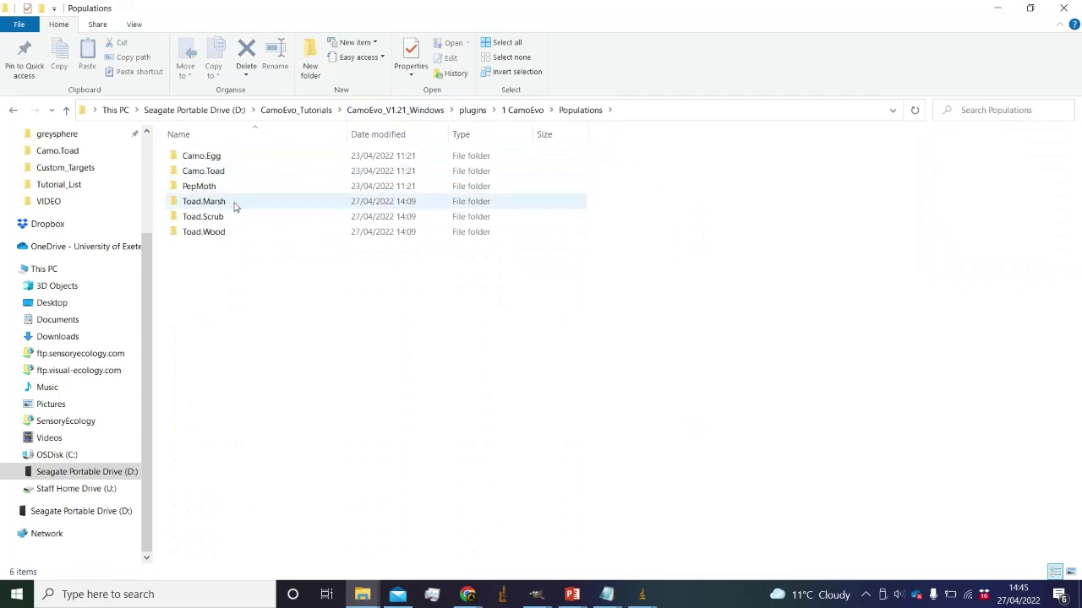
pyautogui.click(231, 156)
pyautogui.click(227, 172)
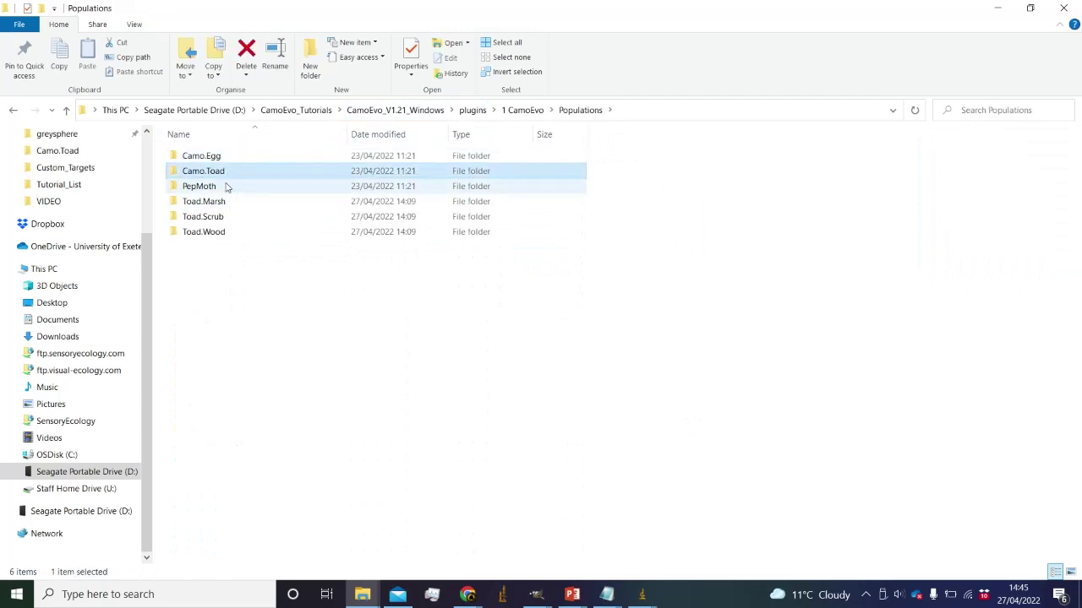
pyautogui.doubleClick(227, 187)
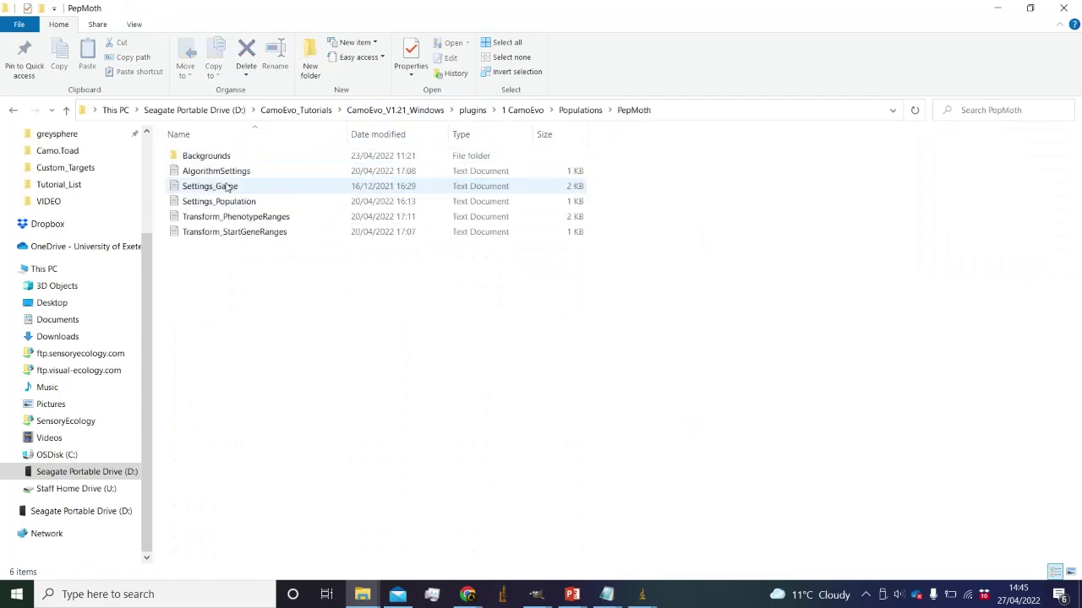
# - Review PepMoth's Transform_StartGeneRanges and Transform_PhenotypeRanges files, then open the Toad.Marsh folder
pyautogui.doubleClick(268, 234)
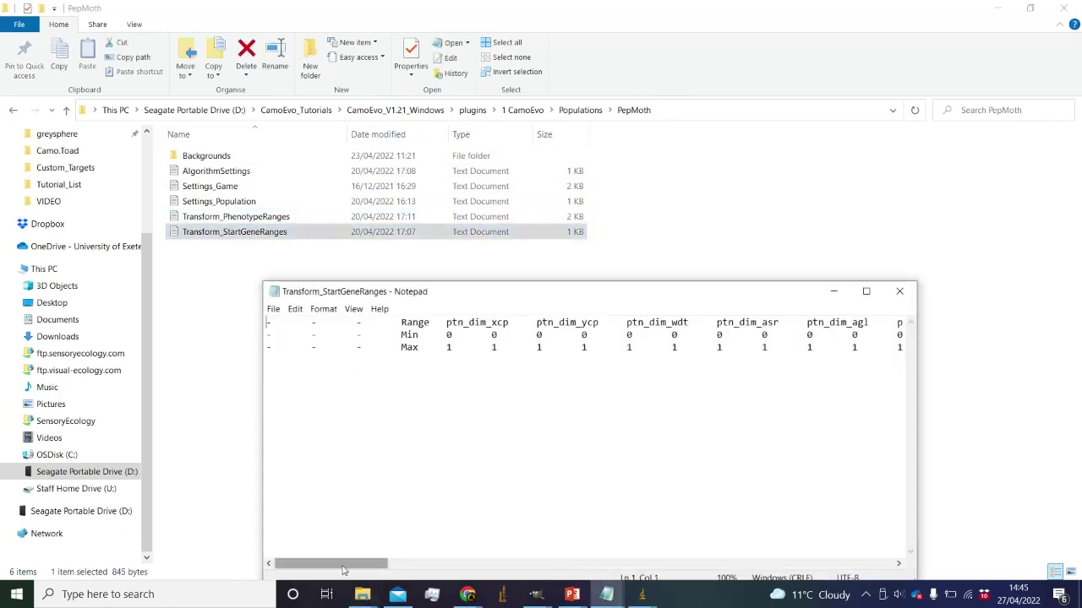
pyautogui.moveTo(338, 565); pyautogui.dragTo(357, 543)
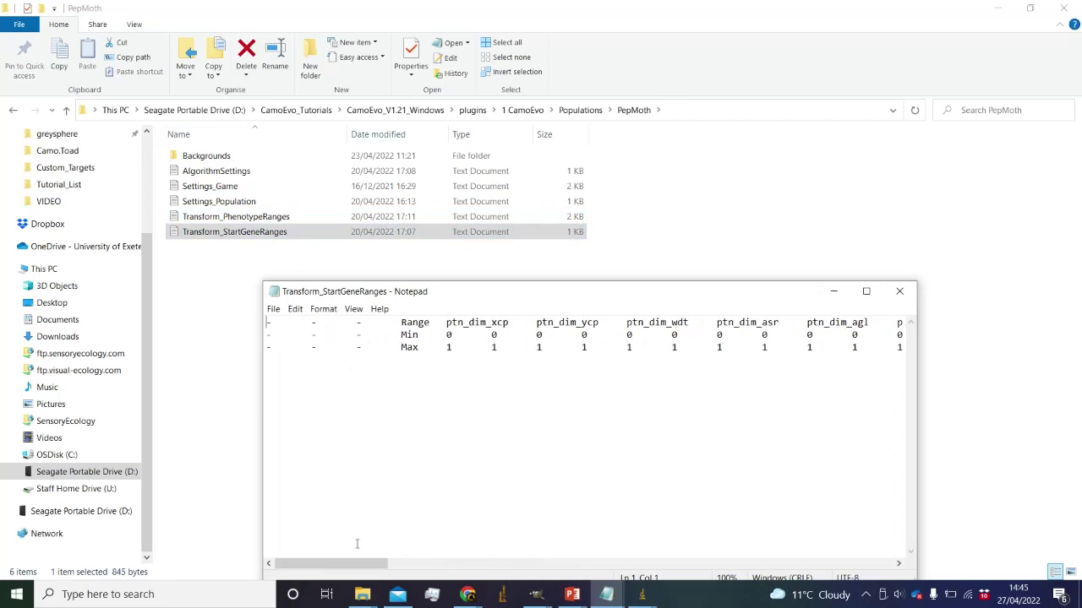
pyautogui.click(897, 289)
pyautogui.doubleClick(318, 218)
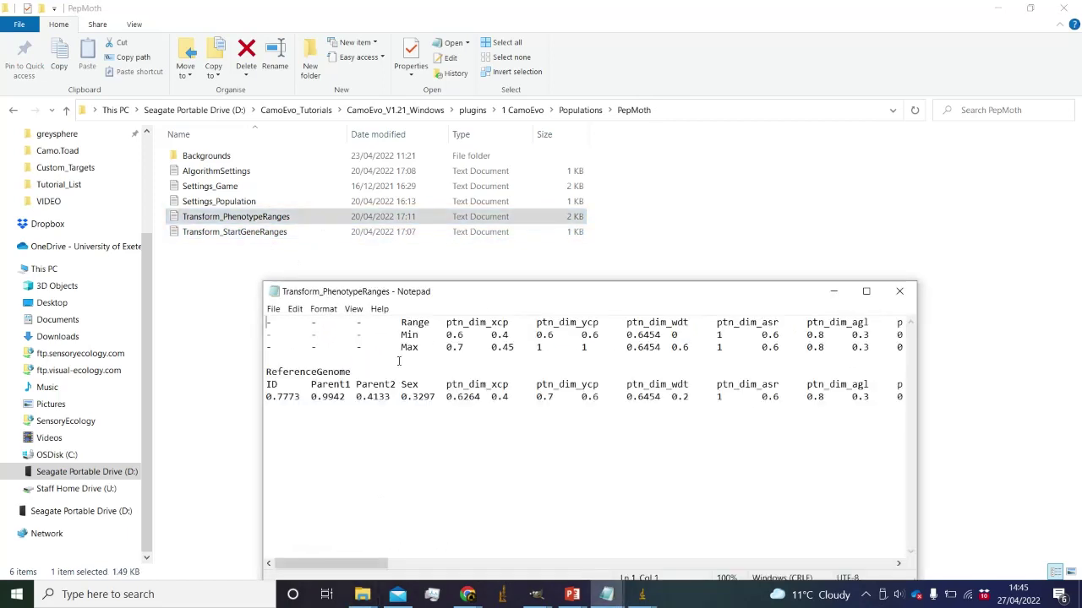
pyautogui.moveTo(481, 297); pyautogui.dragTo(555, 274)
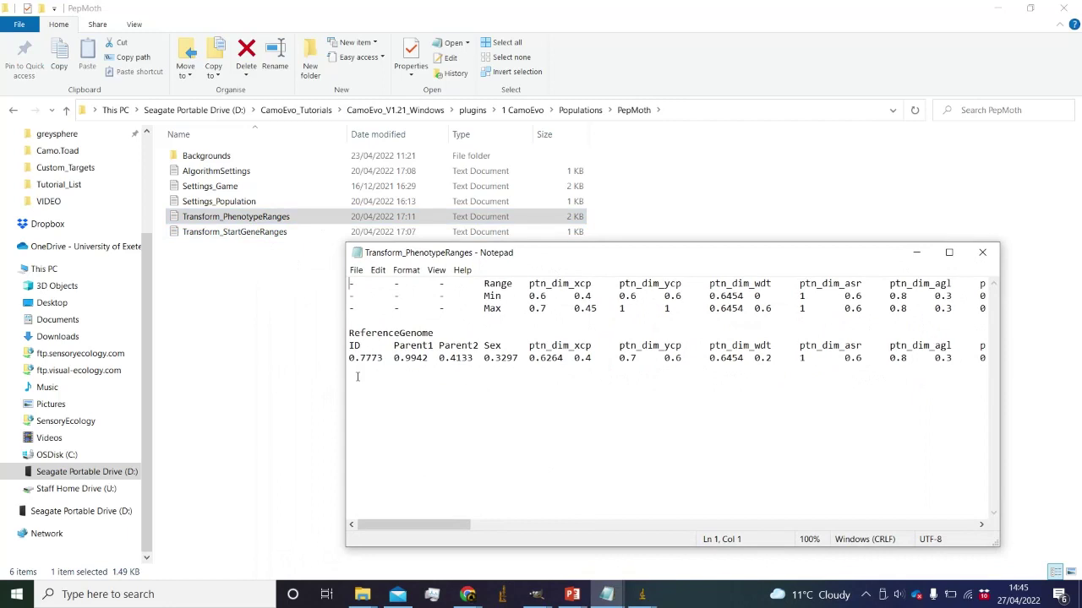
pyautogui.click(985, 256)
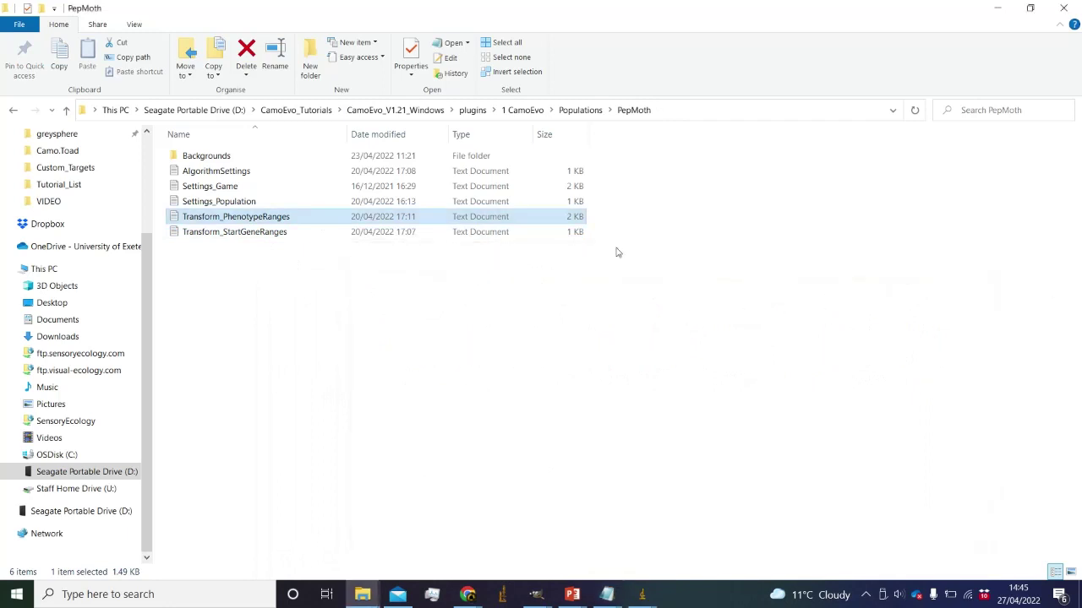
pyautogui.click(581, 119)
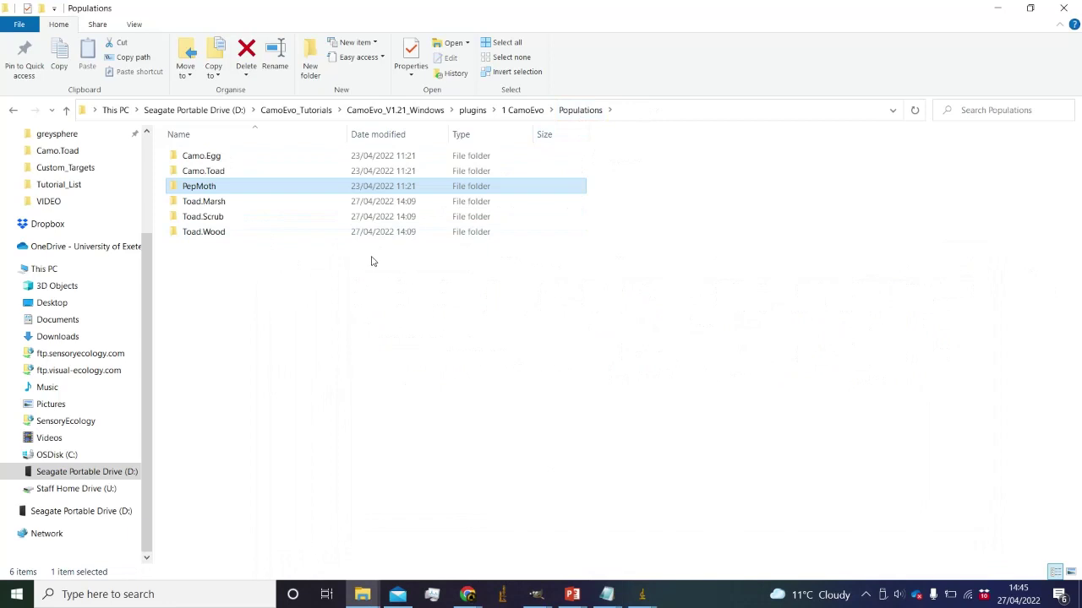
pyautogui.doubleClick(228, 203)
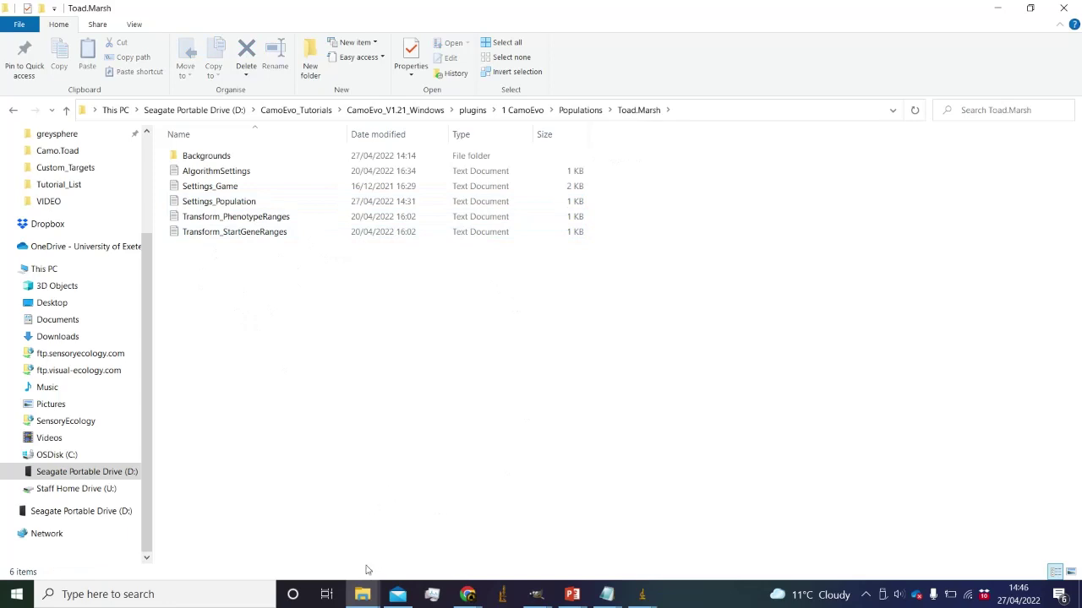
# - In the other folder window, browse to plugins > 2 CamoReq > Custom_Targets
pyautogui.moveTo(362, 594)
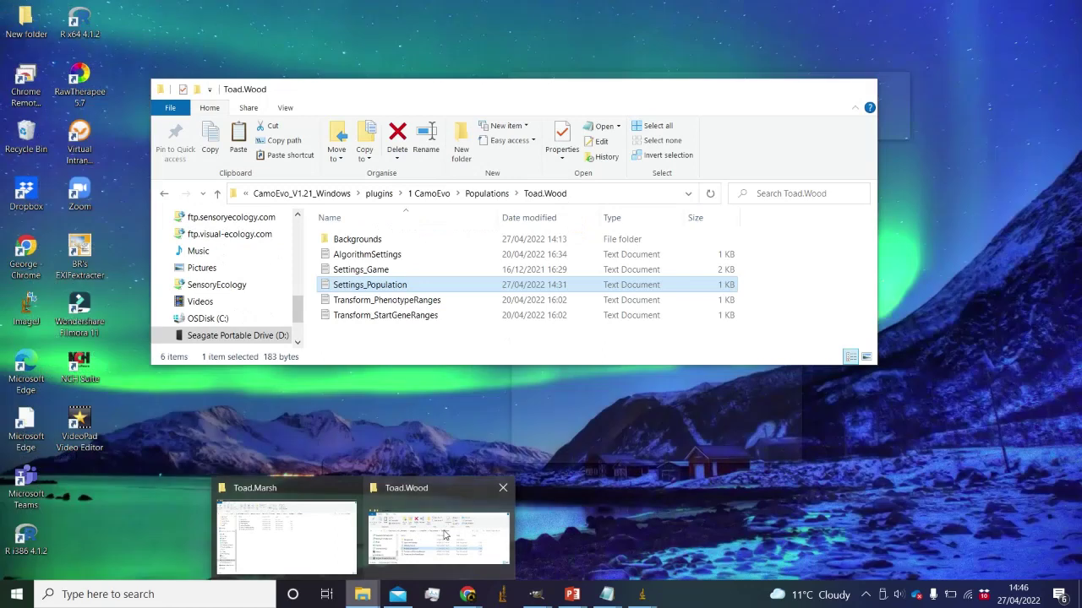
pyautogui.click(448, 533)
pyautogui.click(378, 193)
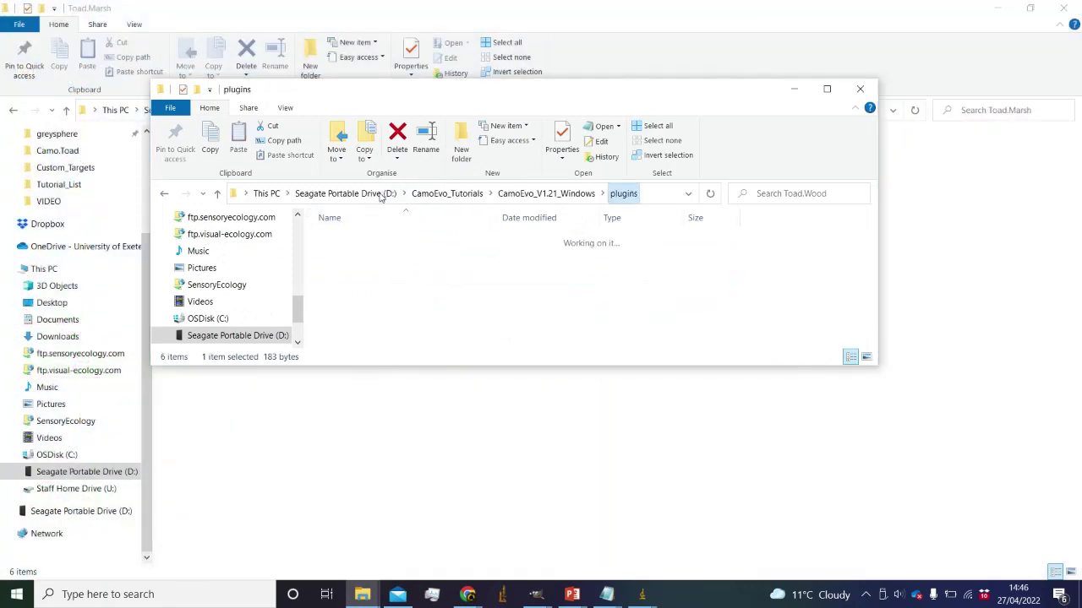
pyautogui.doubleClick(359, 254)
pyautogui.doubleClick(406, 257)
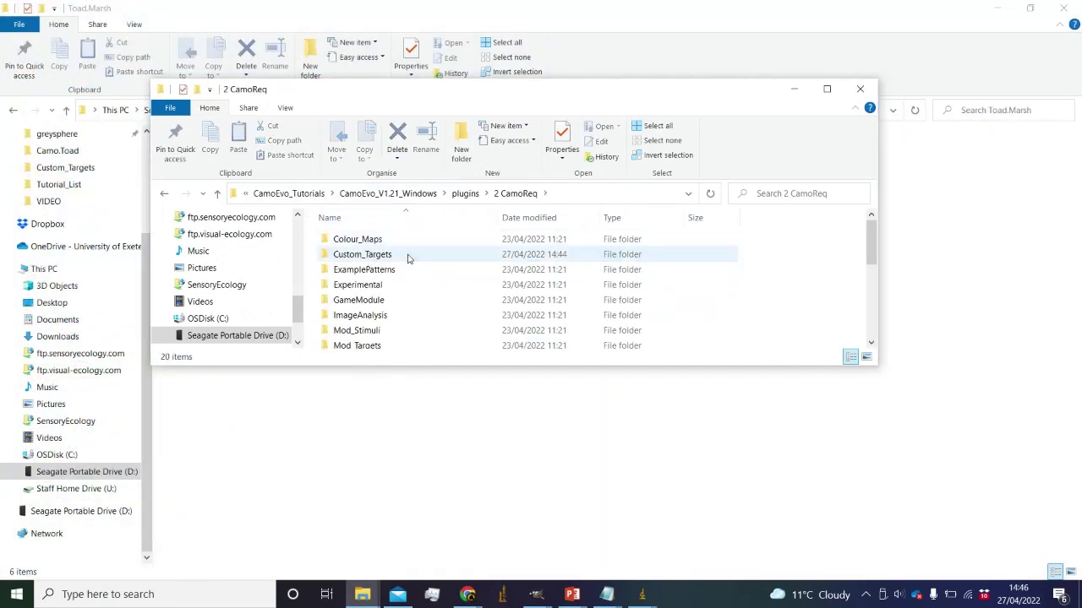
# - Open the GrumpyToad data file in Notepad and select all its gene table text
pyautogui.click(437, 292)
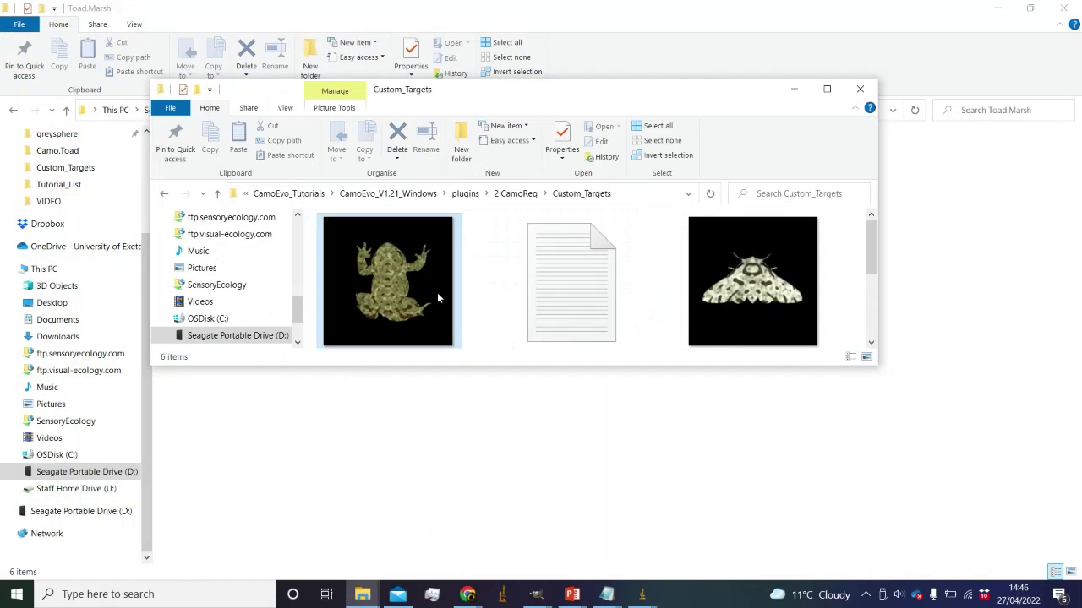
pyautogui.doubleClick(496, 295)
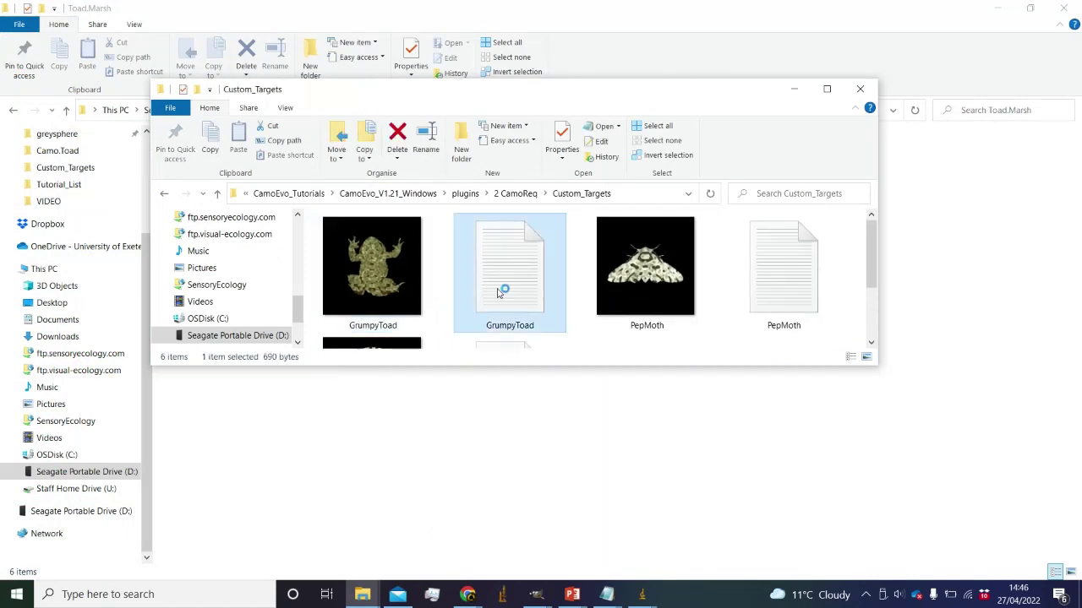
pyautogui.hotkey('ctrl', 'a')
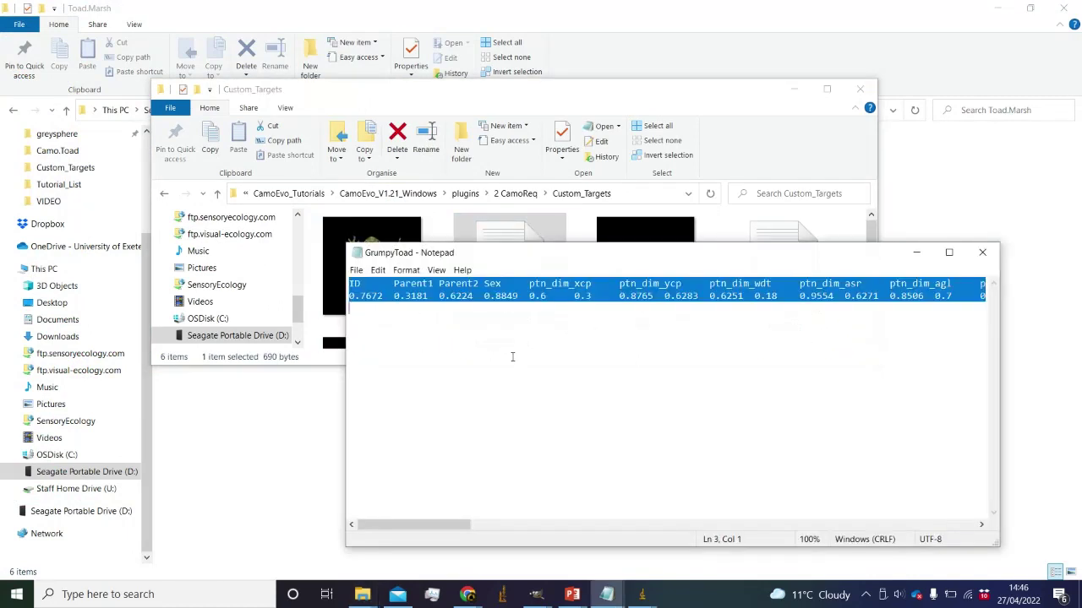
pyautogui.click(312, 444)
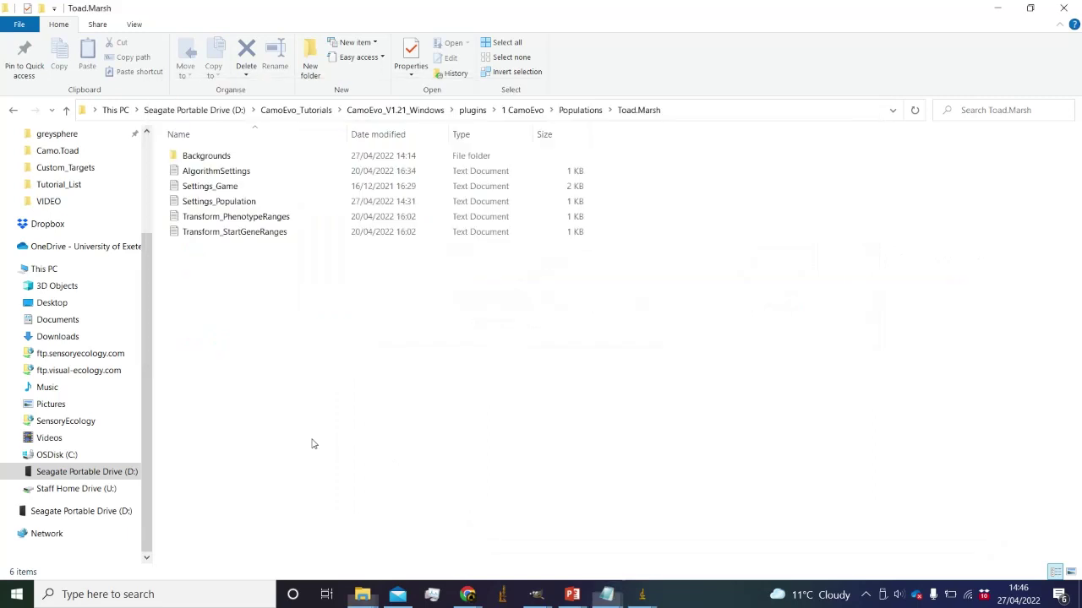
pyautogui.click(229, 588)
# - Launch Excel 2016, paste the GrumpyToad gene table into a blank workbook, then minimize Excel
pyautogui.write('ex')
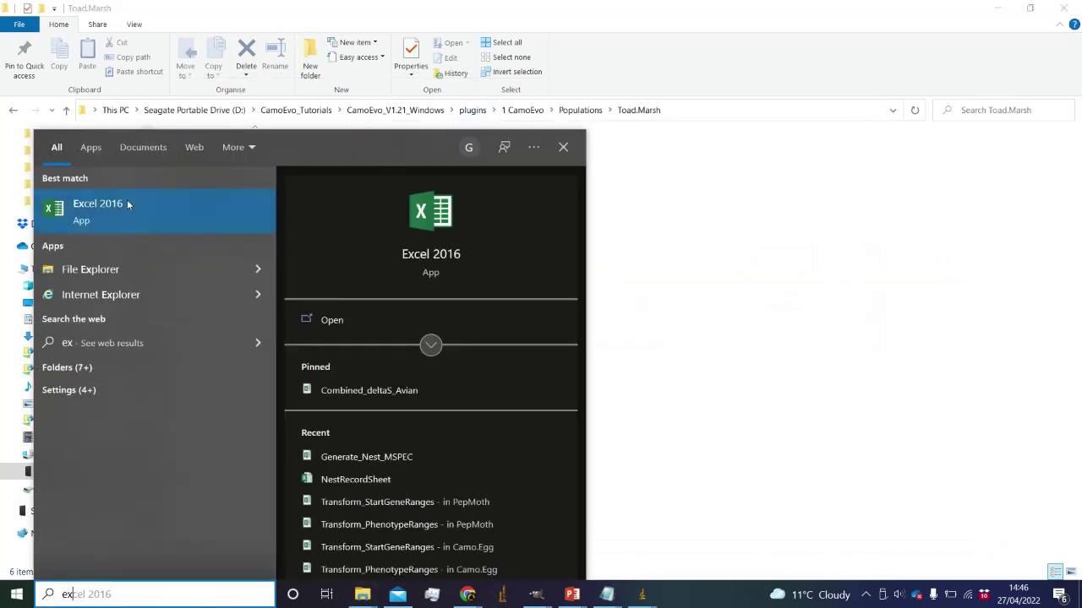
pyautogui.click(127, 204)
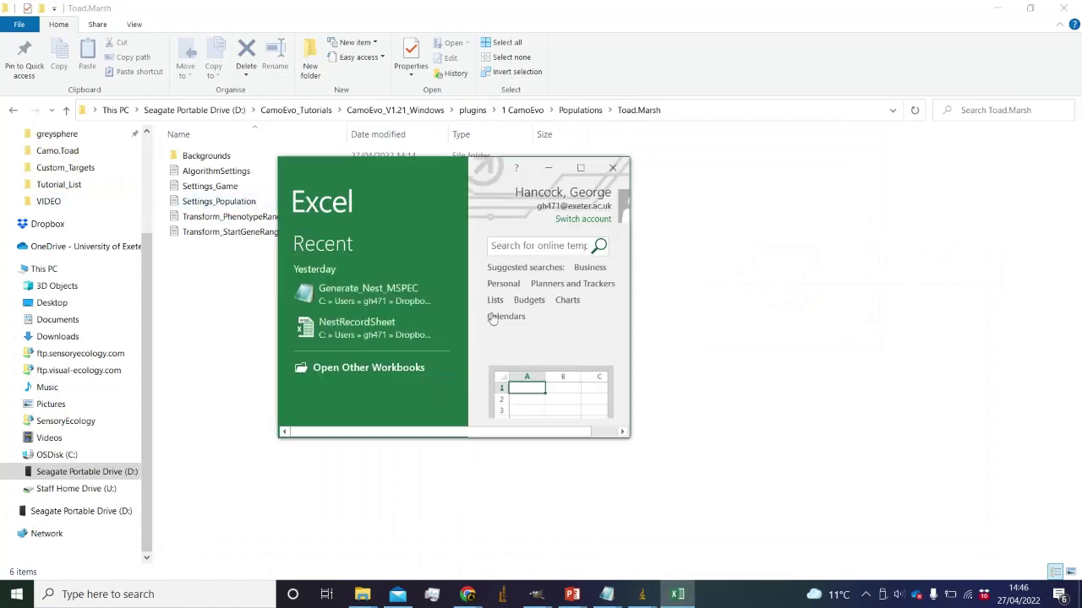
pyautogui.click(536, 393)
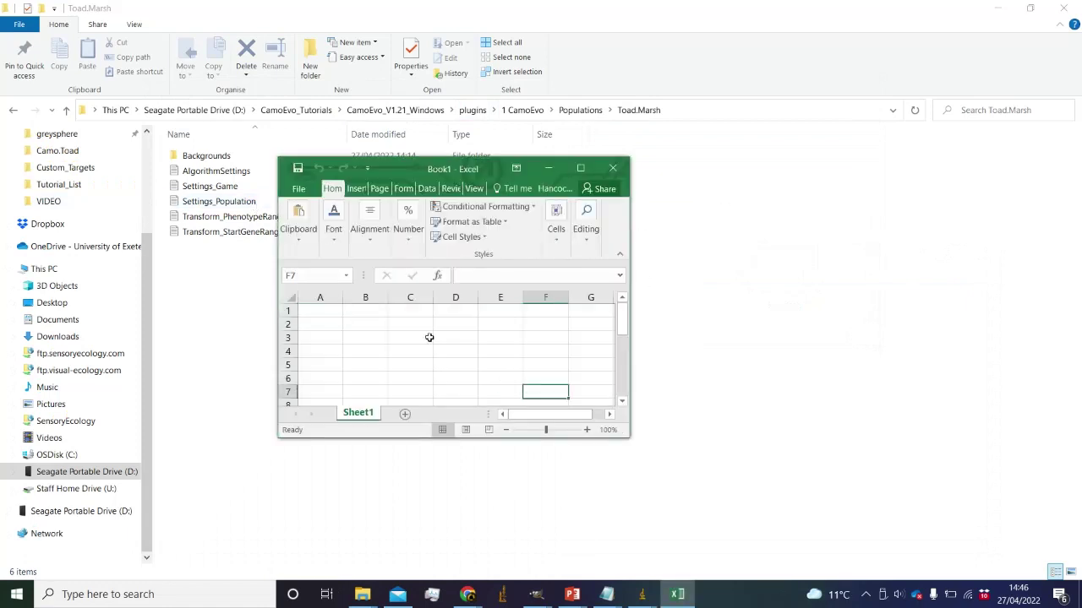
pyautogui.hotkey('ctrl', 'v')
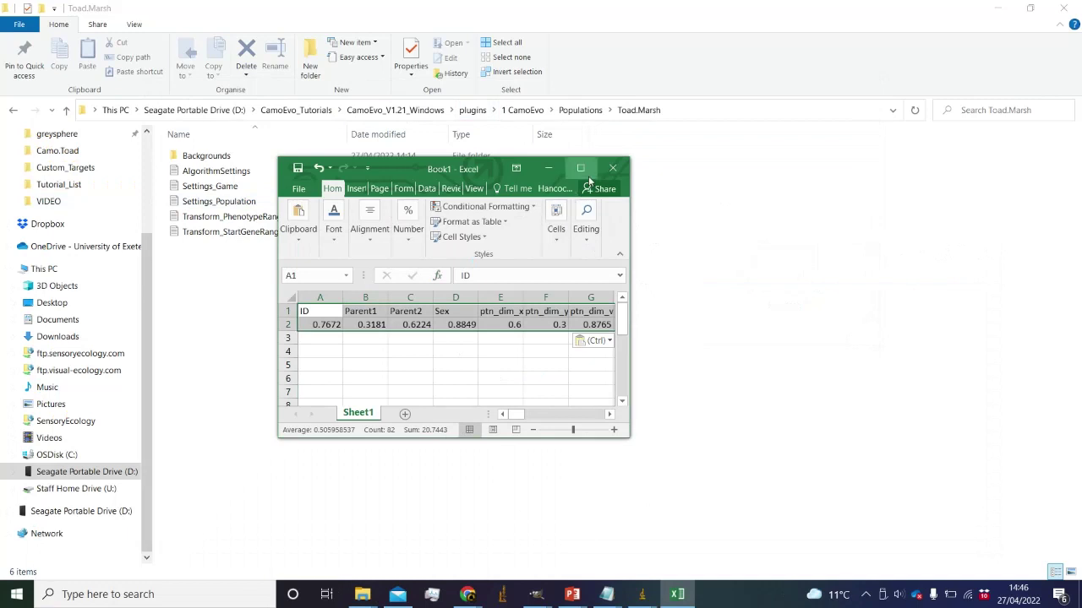
pyautogui.click(580, 169)
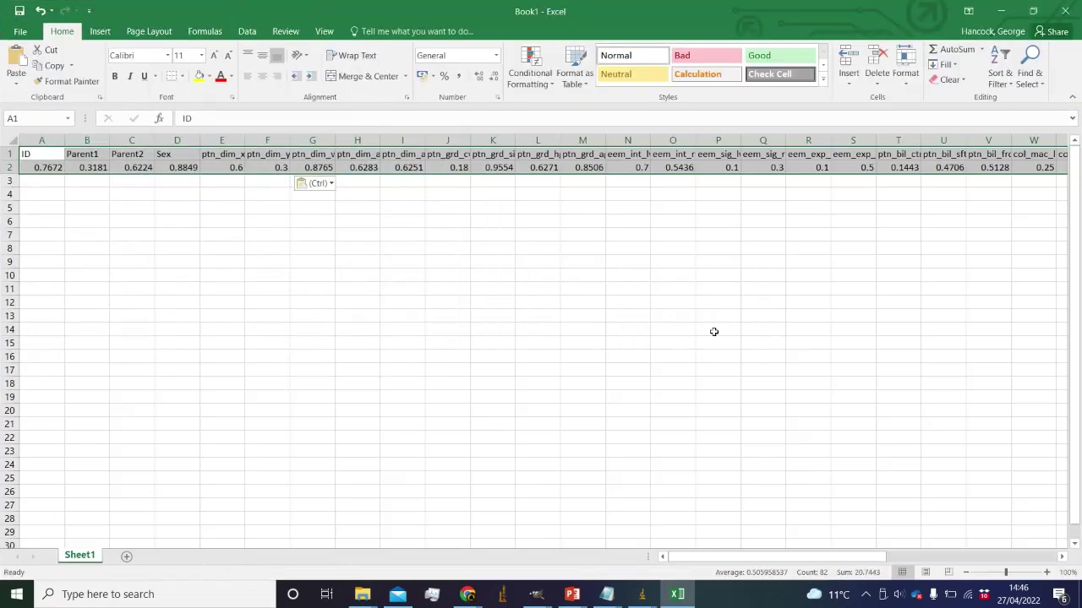
pyautogui.click(1003, 10)
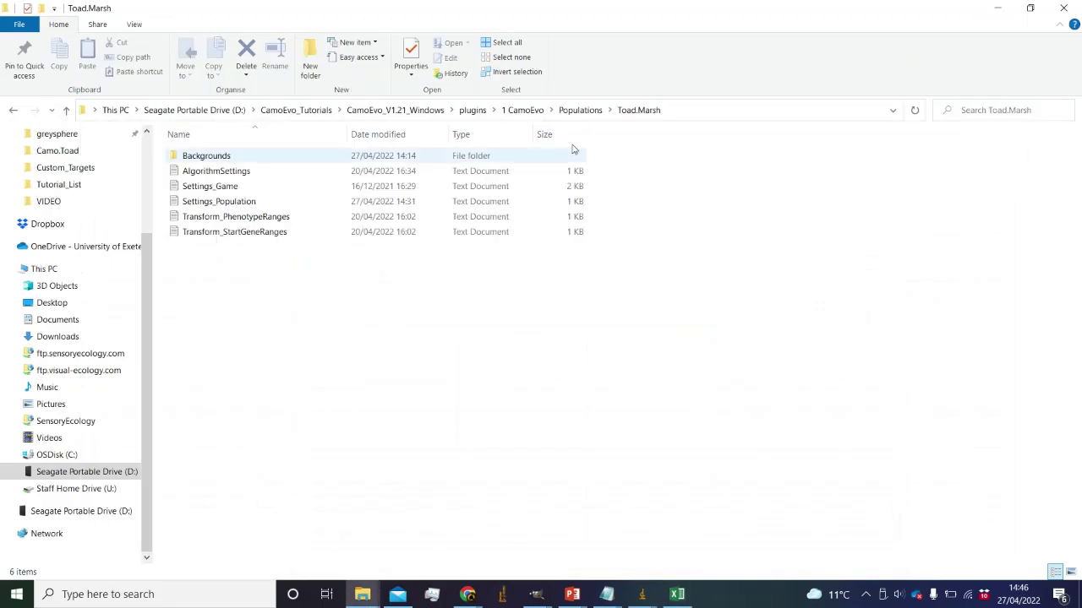
pyautogui.click(473, 110)
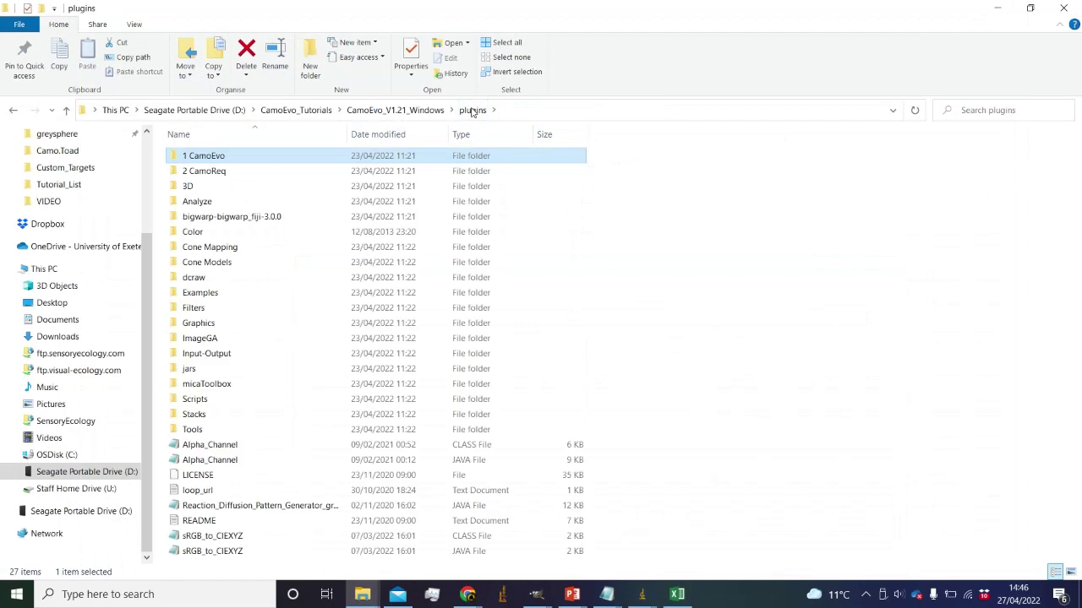
pyautogui.doubleClick(203, 156)
pyautogui.doubleClick(215, 171)
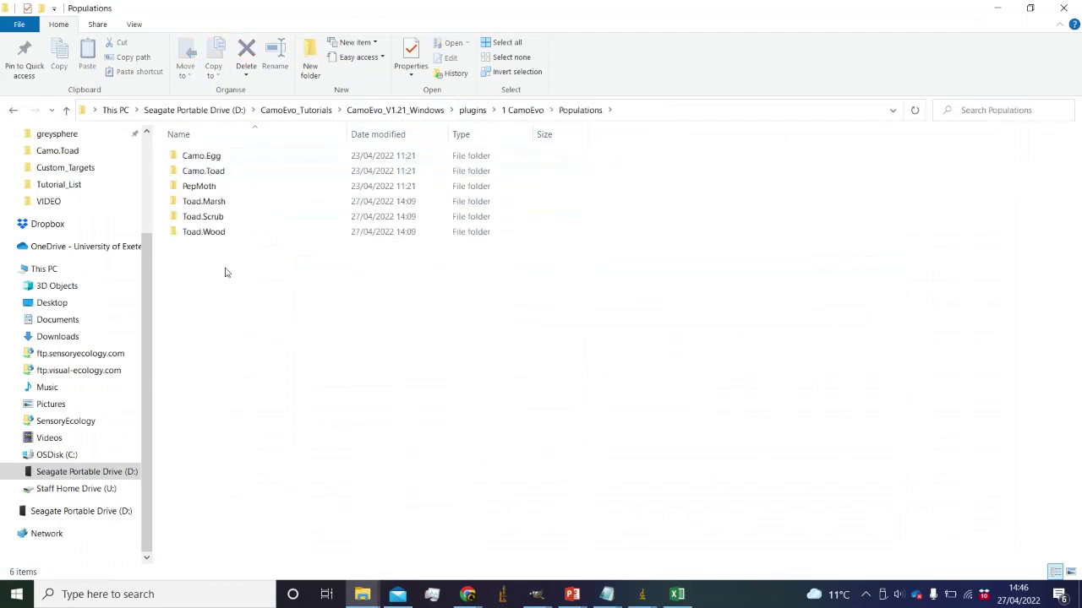
pyautogui.doubleClick(211, 202)
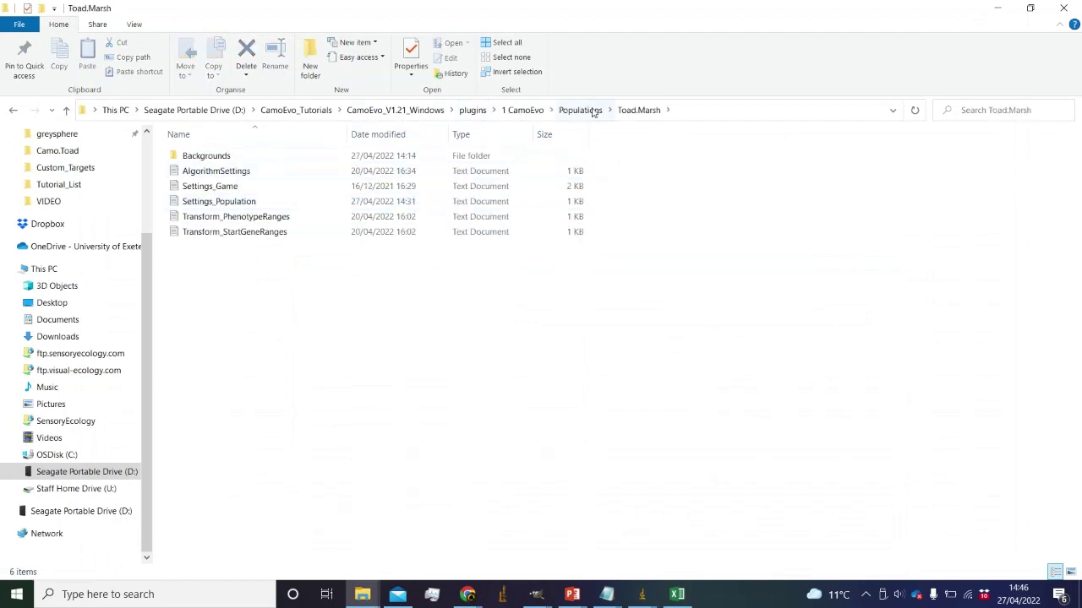
pyautogui.doubleClick(190, 156)
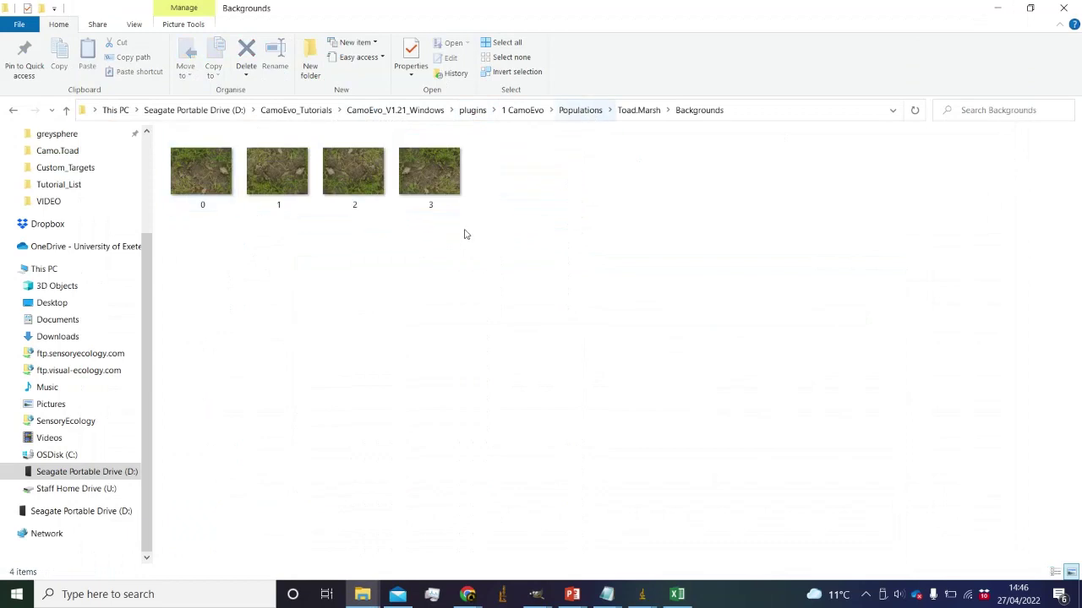
pyautogui.click(638, 110)
pyautogui.click(582, 110)
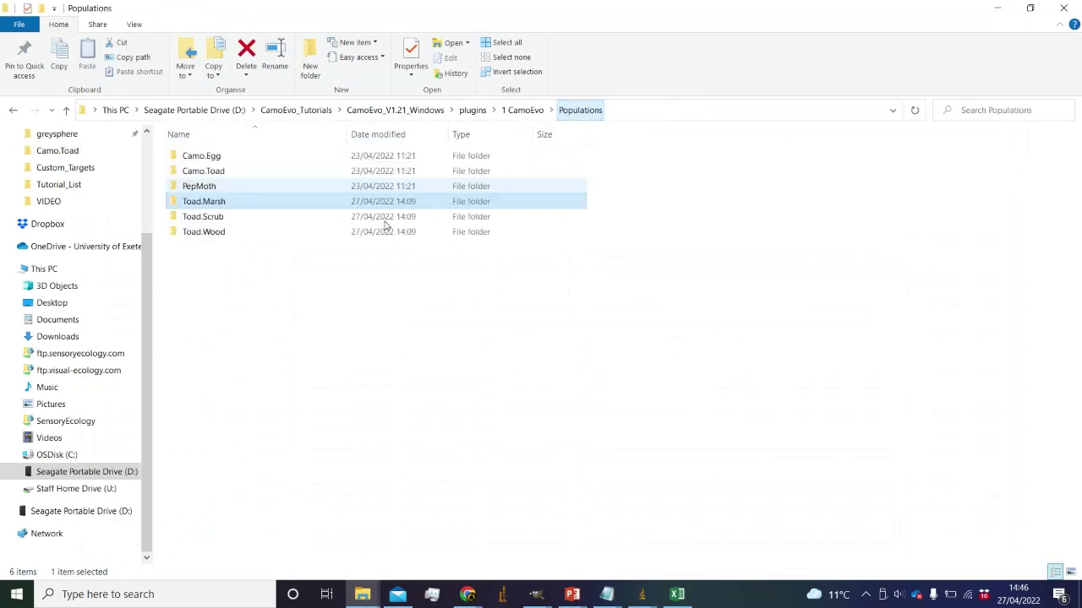
pyautogui.doubleClick(286, 218)
pyautogui.doubleClick(238, 156)
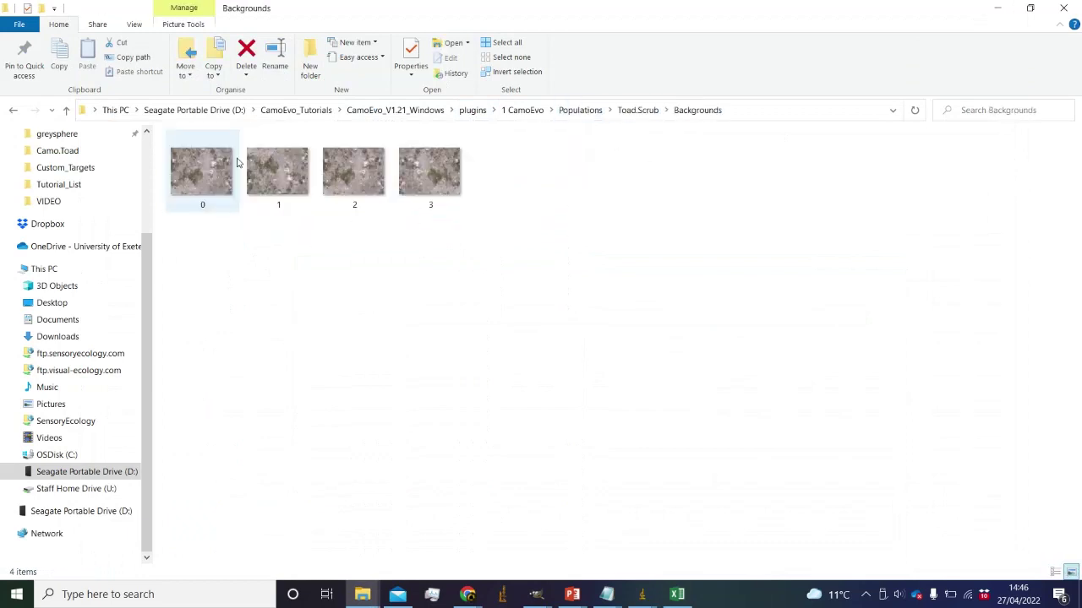
pyautogui.click(580, 110)
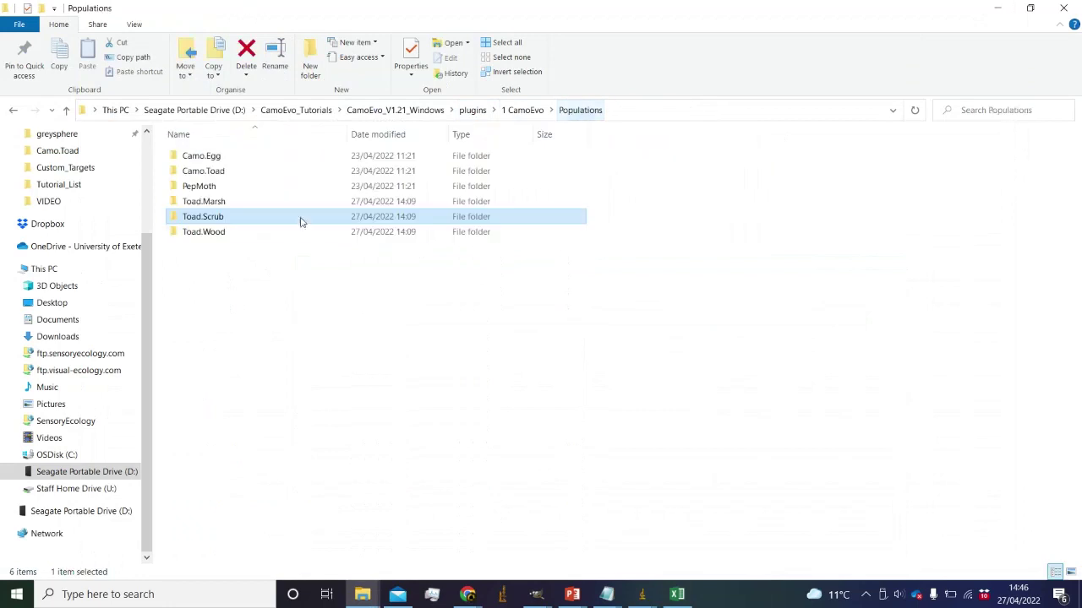
pyautogui.click(260, 232)
pyautogui.doubleClick(261, 232)
pyautogui.doubleClick(200, 157)
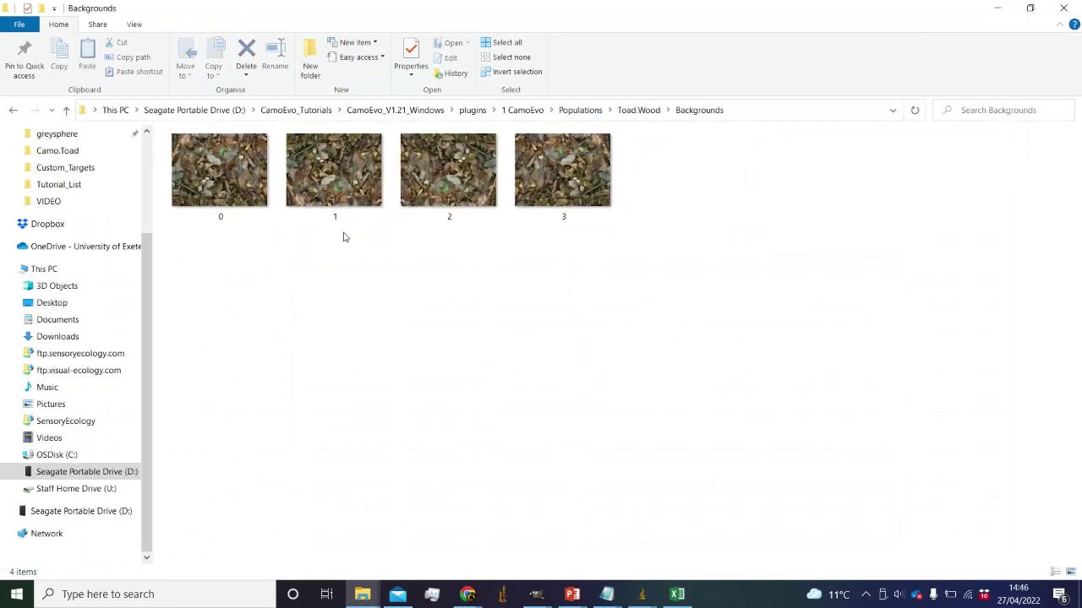
pyautogui.click(576, 112)
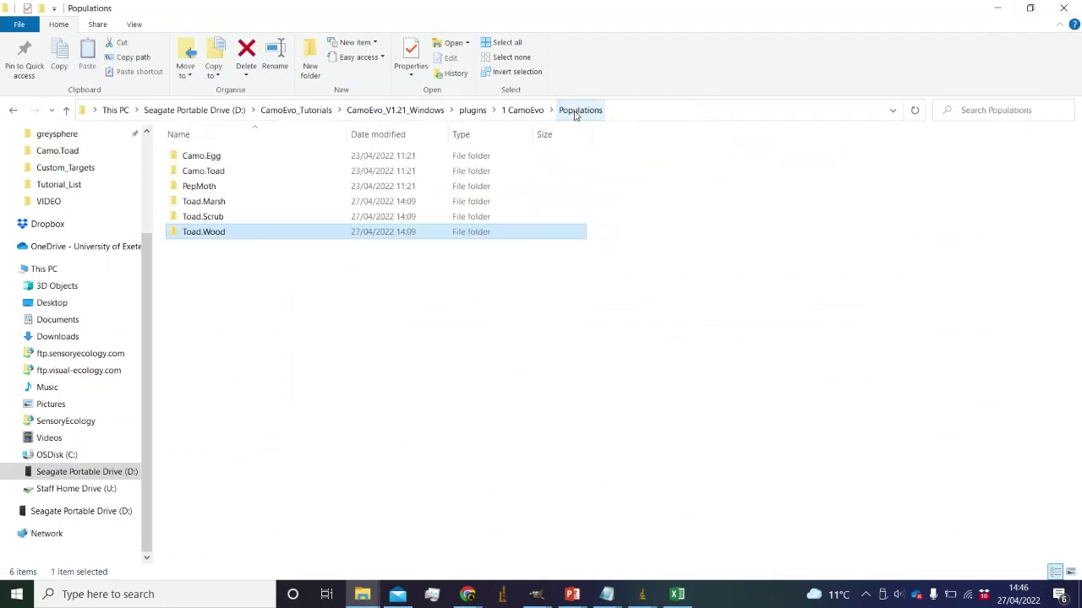
pyautogui.doubleClick(237, 204)
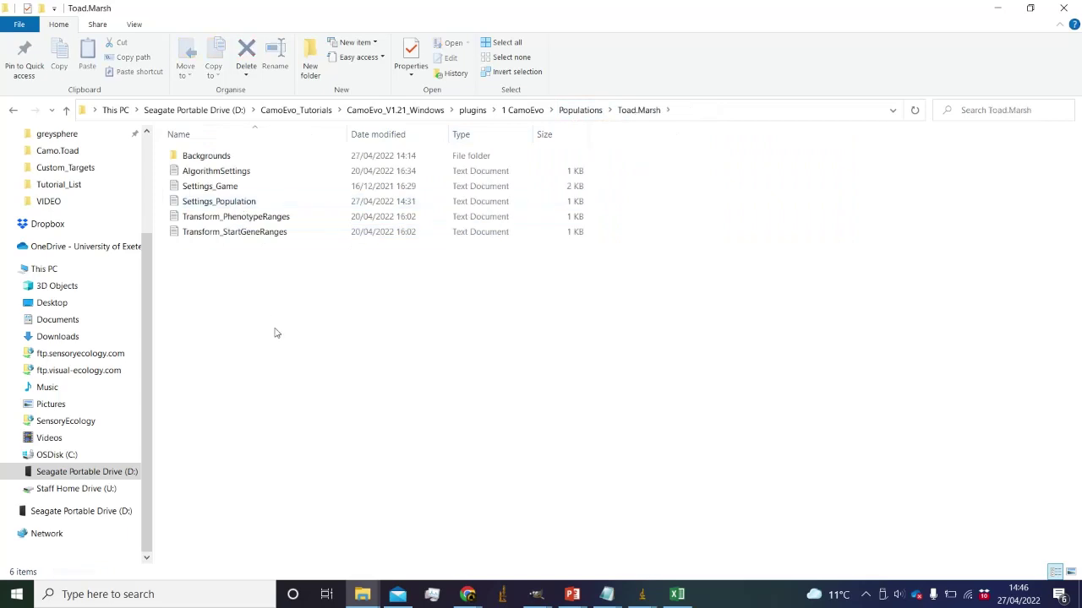
pyautogui.click(579, 111)
# - Select Camo.Toad's Transform_PhenotypeRanges and Transform_StartGeneRanges files for copying
pyautogui.doubleClick(224, 173)
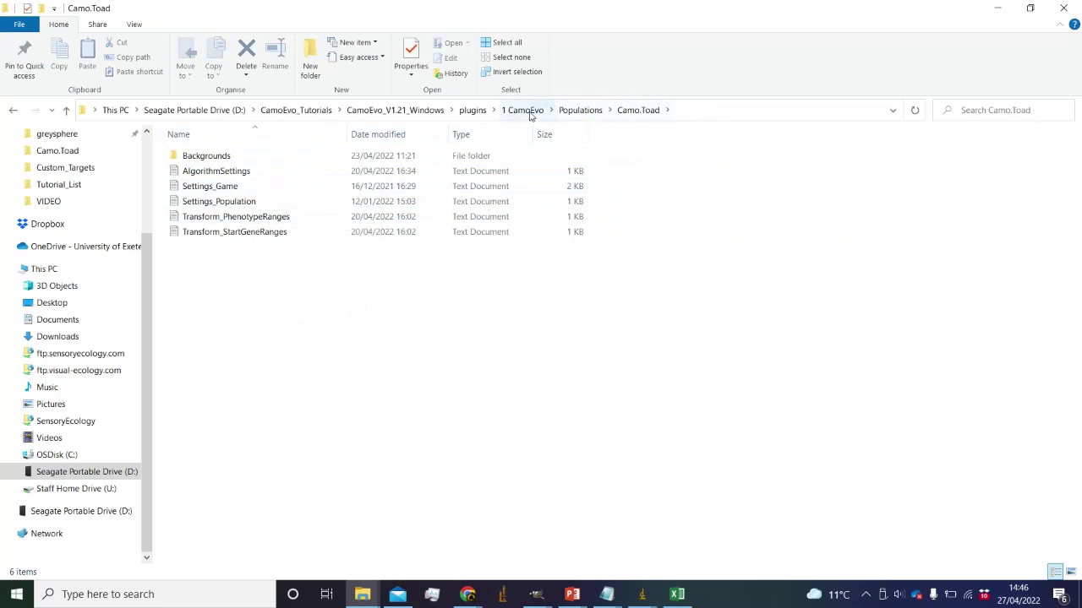
pyautogui.click(471, 111)
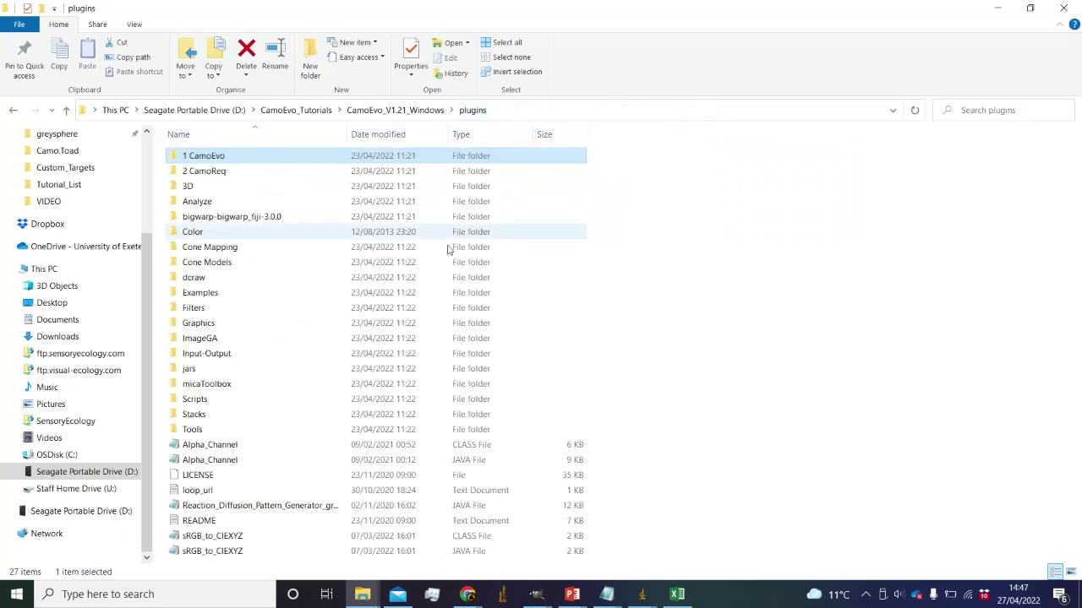
pyautogui.doubleClick(283, 159)
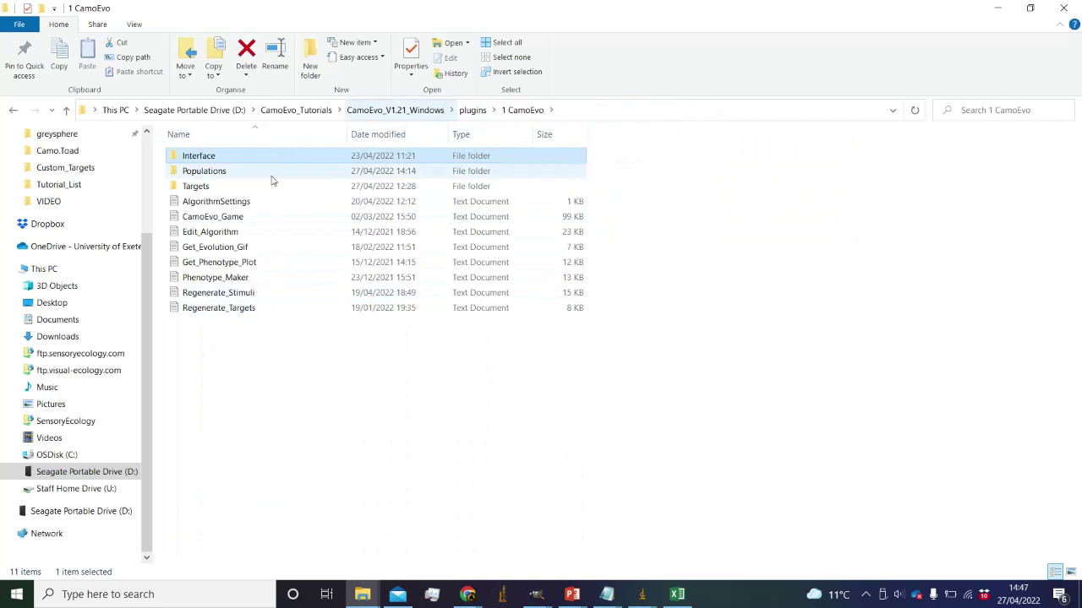
pyautogui.doubleClick(233, 171)
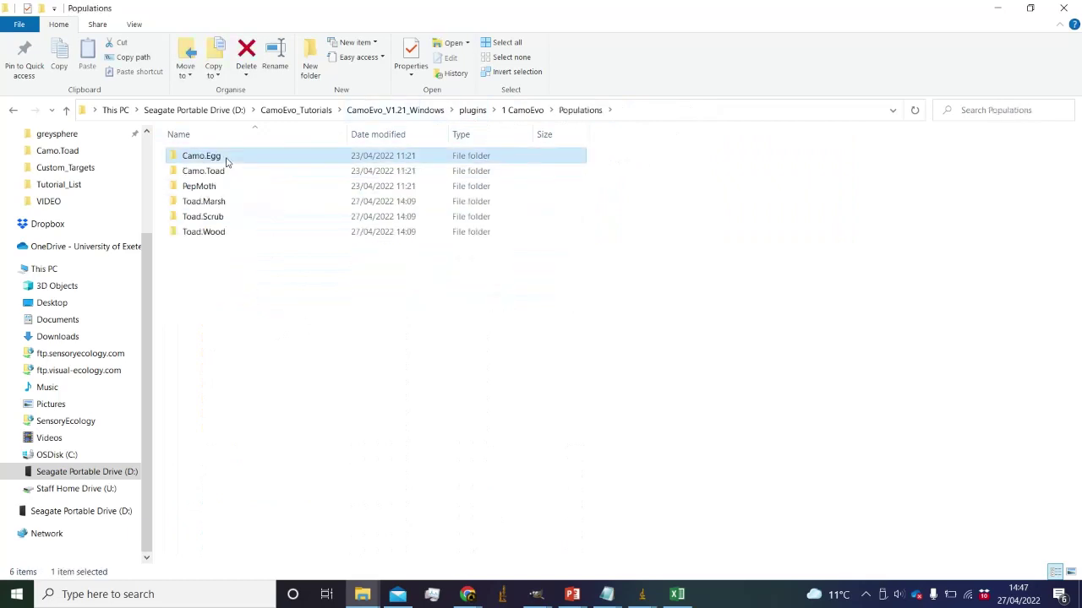
pyautogui.doubleClick(227, 159)
pyautogui.click(571, 112)
pyautogui.doubleClick(229, 171)
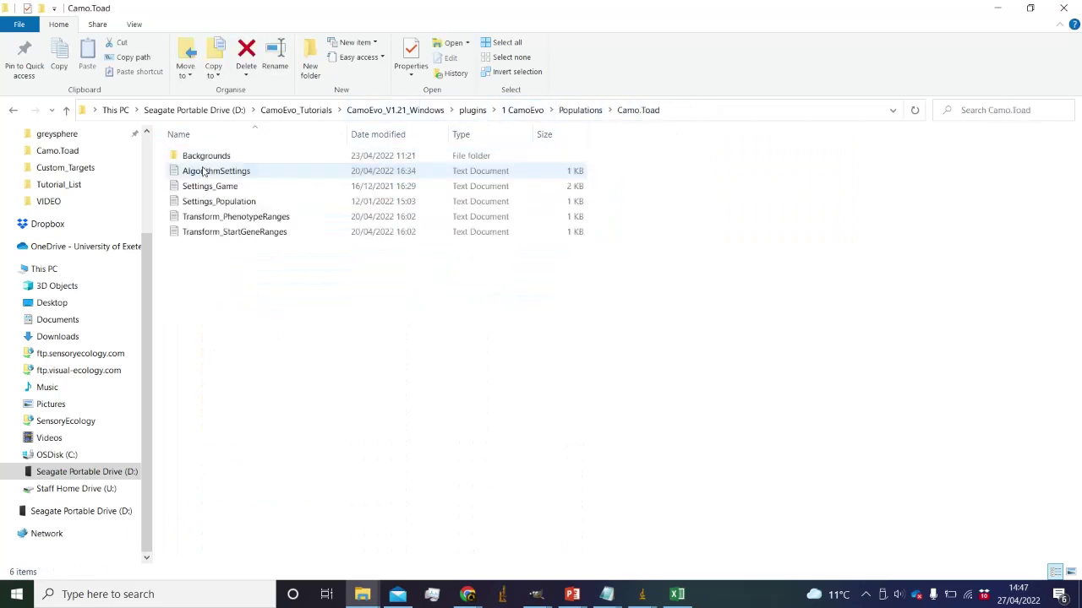
pyautogui.click(243, 218)
pyautogui.keyDown('shift'); pyautogui.click(242, 234); pyautogui.keyUp('shift')
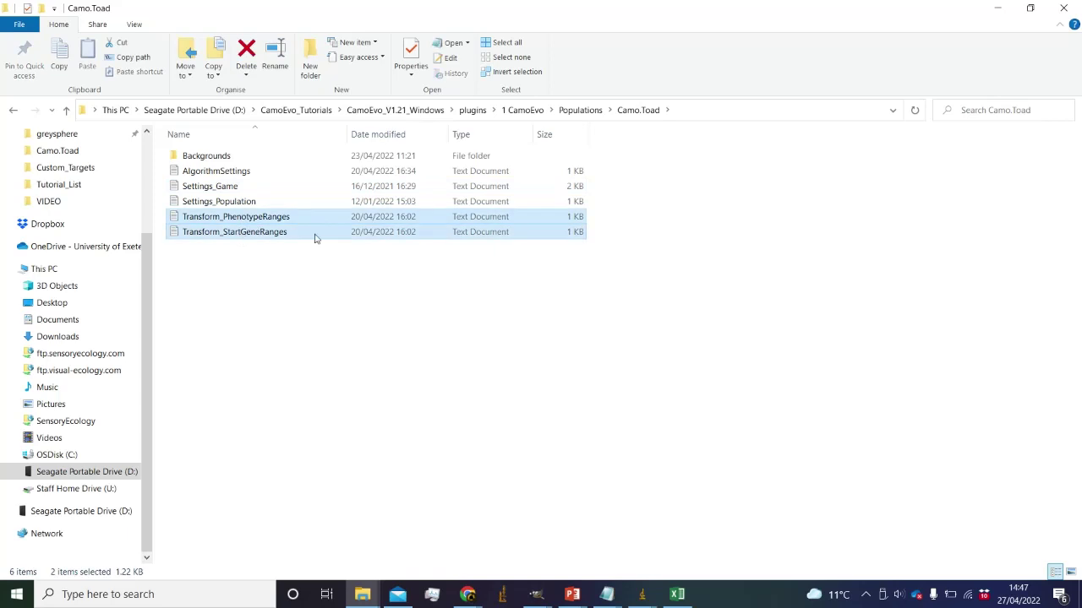
# - Paste both range files into Toad.Marsh, replacing the existing copies
pyautogui.click(570, 111)
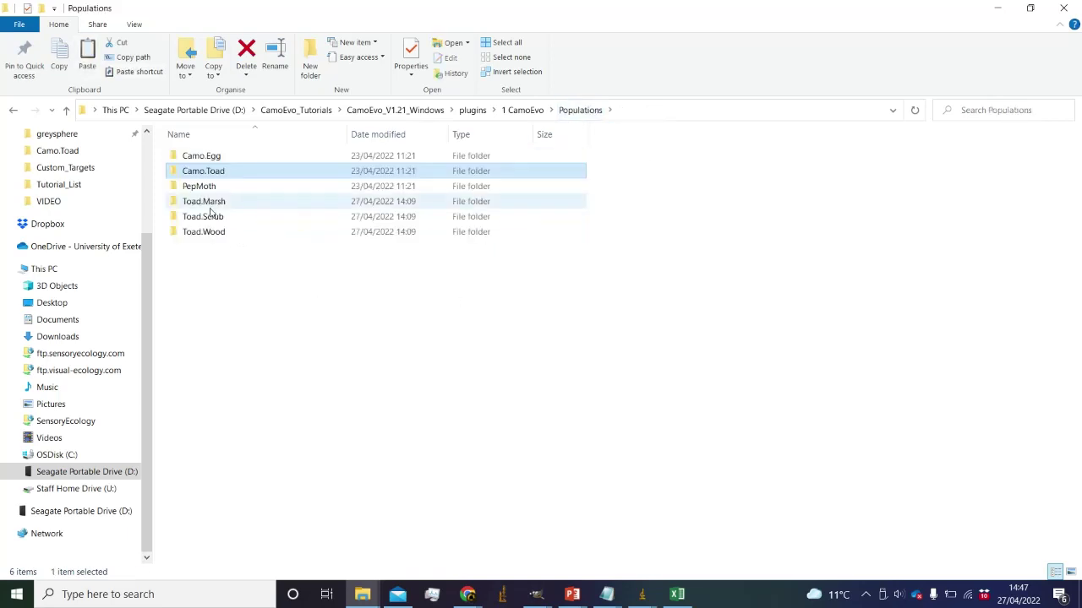
pyautogui.doubleClick(217, 203)
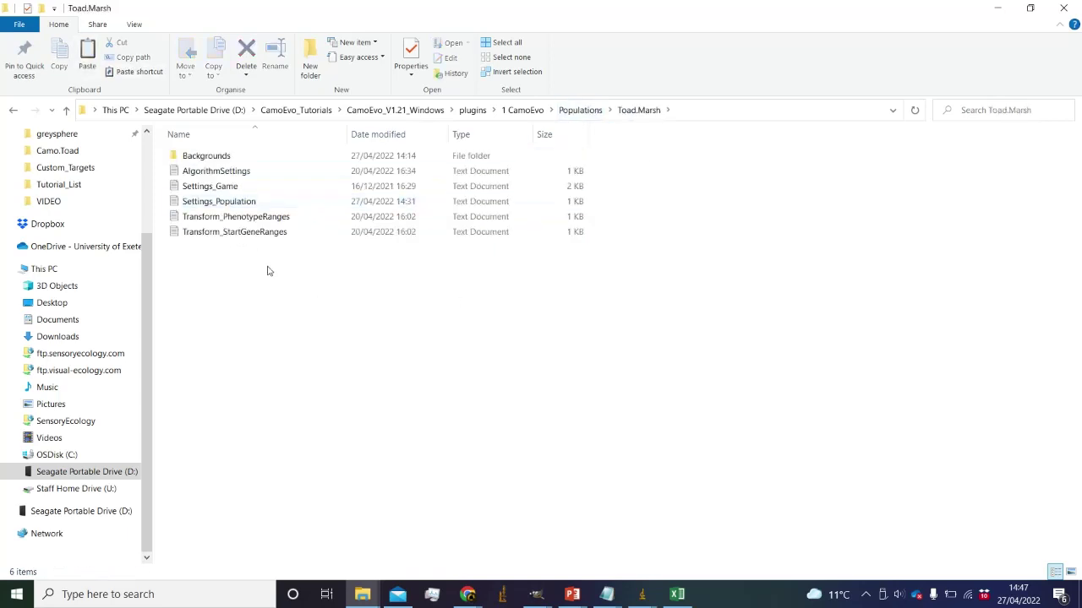
pyautogui.hotkey('ctrl', 'v')
pyautogui.click(495, 225)
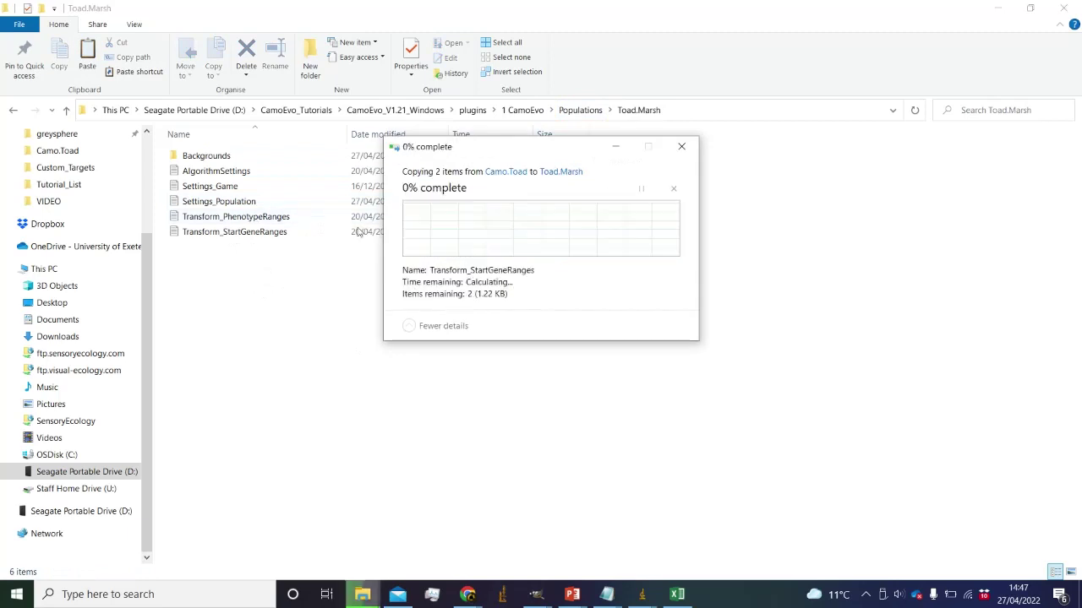
pyautogui.doubleClick(301, 216)
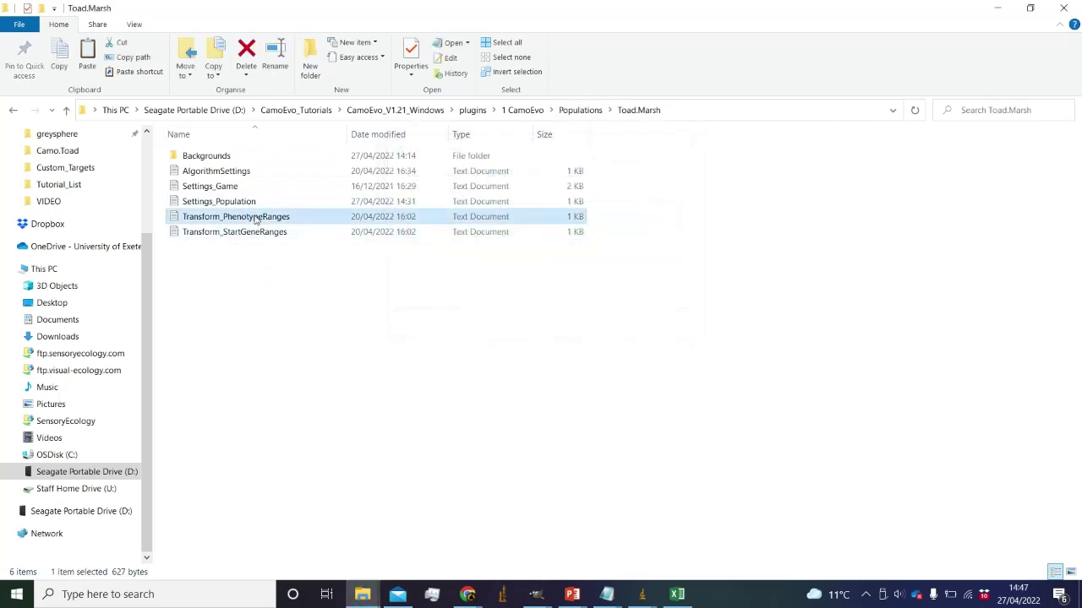
# - Scroll through Transform_PhenotypeRanges, showing Min 0 and Max 1 for each gene, then close it
pyautogui.moveTo(390, 528); pyautogui.dragTo(351, 497)
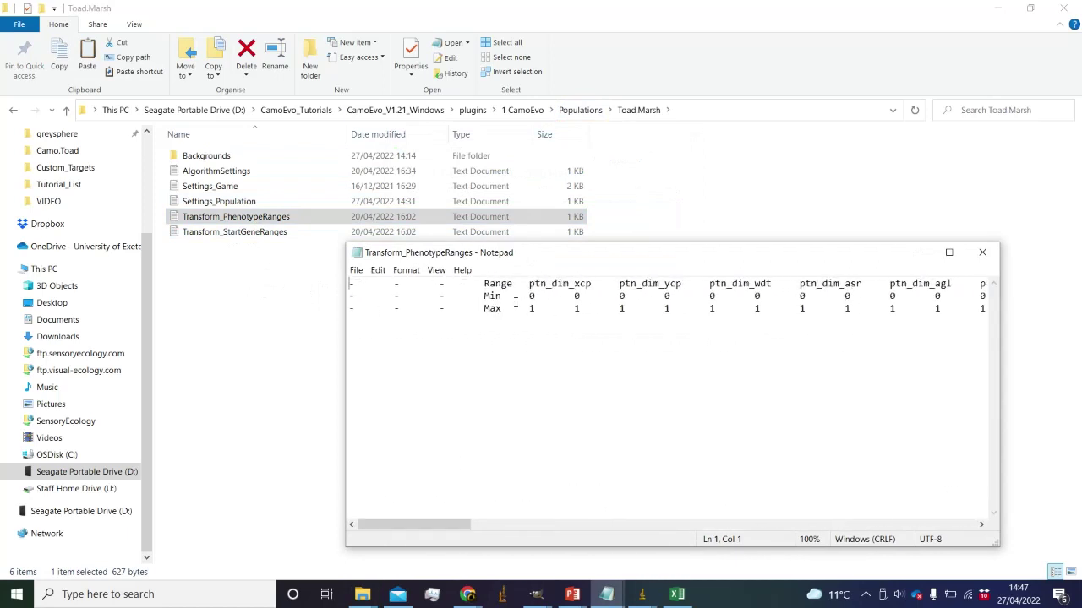
pyautogui.moveTo(448, 527); pyautogui.dragTo(530, 493)
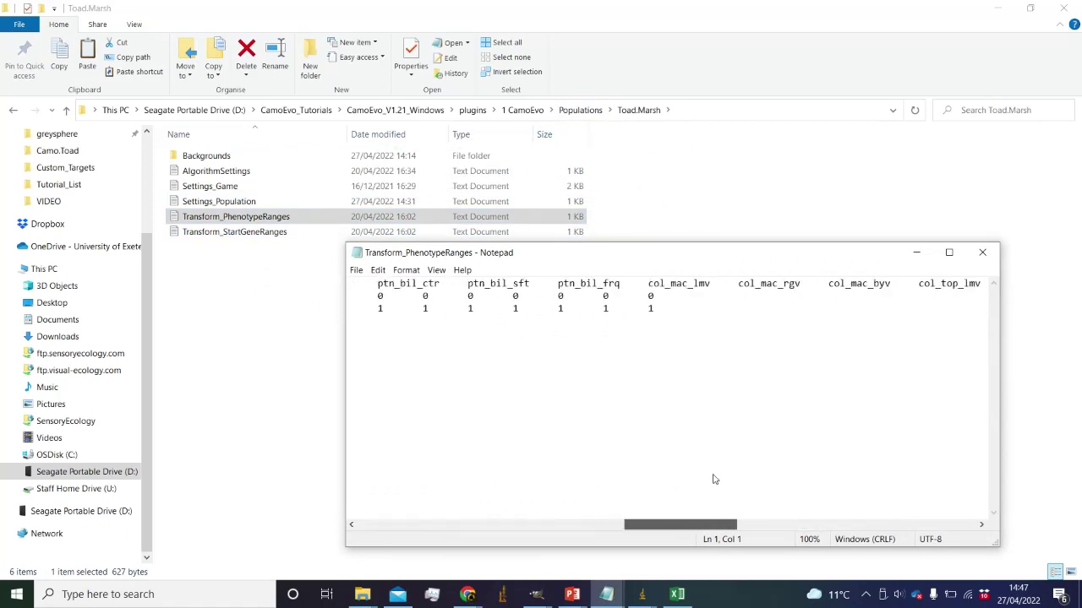
pyautogui.hscroll(1, 713, 479)
pyautogui.hscroll(-10, 687, 470)
pyautogui.click(981, 252)
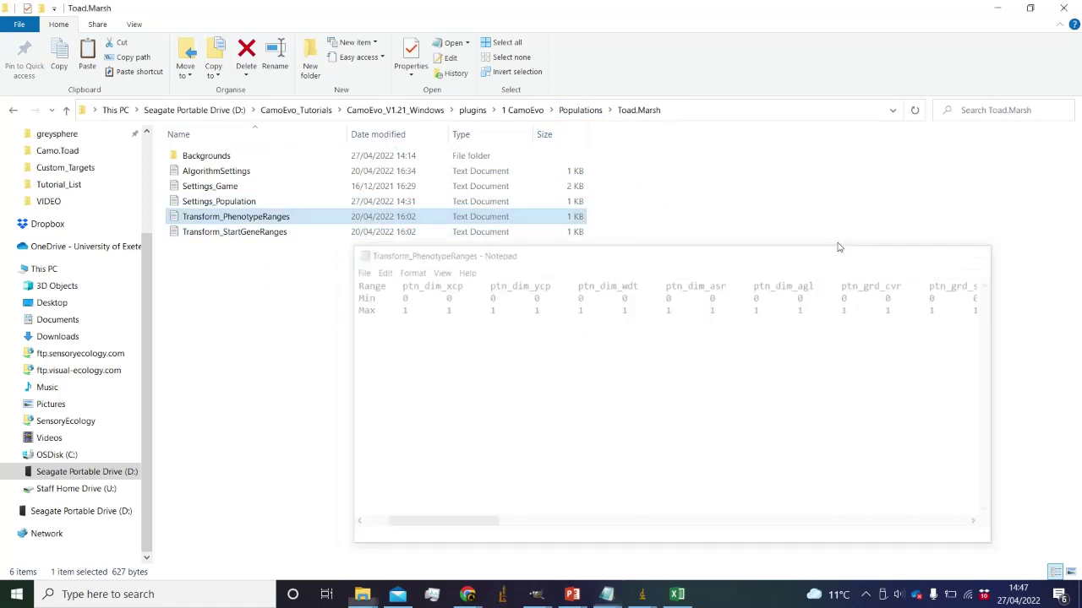
# - Scroll through the Transform_StartGeneRanges file in Notepad, then close it
pyautogui.doubleClick(352, 233)
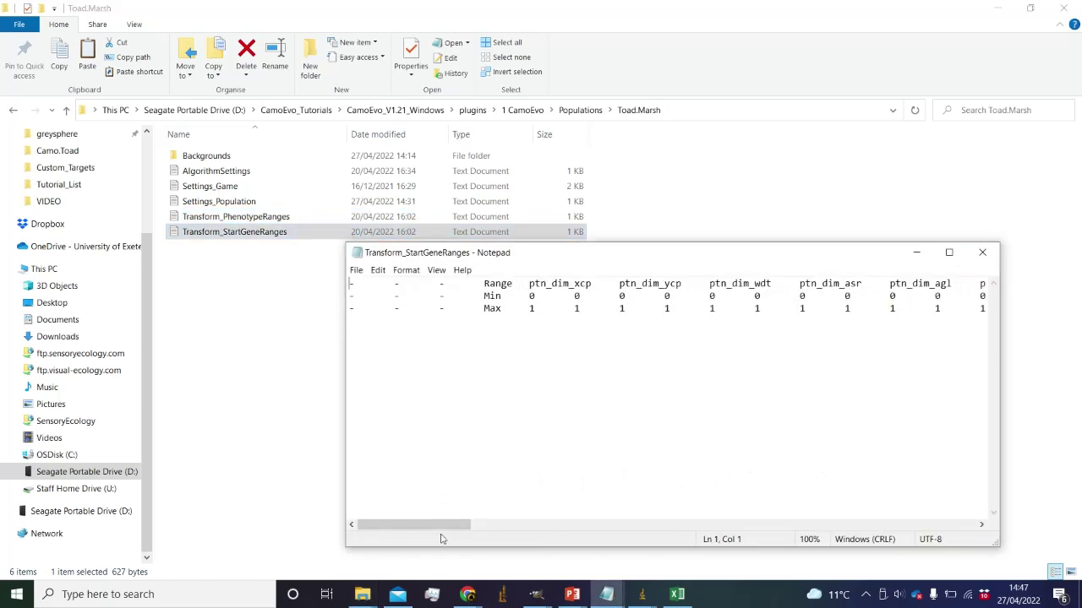
pyautogui.moveTo(439, 524); pyautogui.dragTo(357, 509)
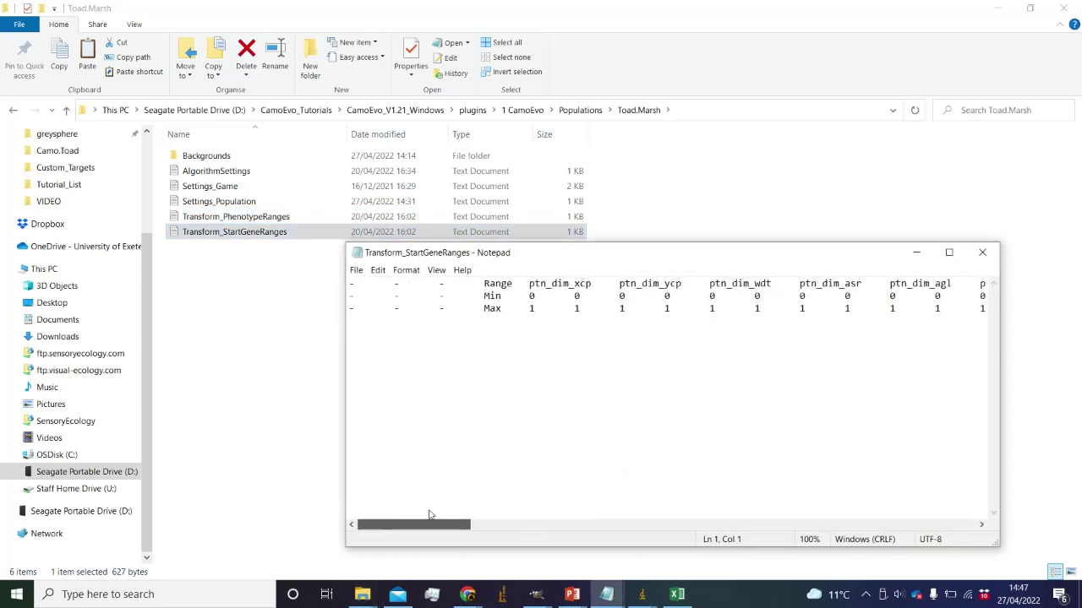
pyautogui.moveTo(428, 515); pyautogui.dragTo(447, 467)
pyautogui.moveTo(456, 516); pyautogui.dragTo(444, 496)
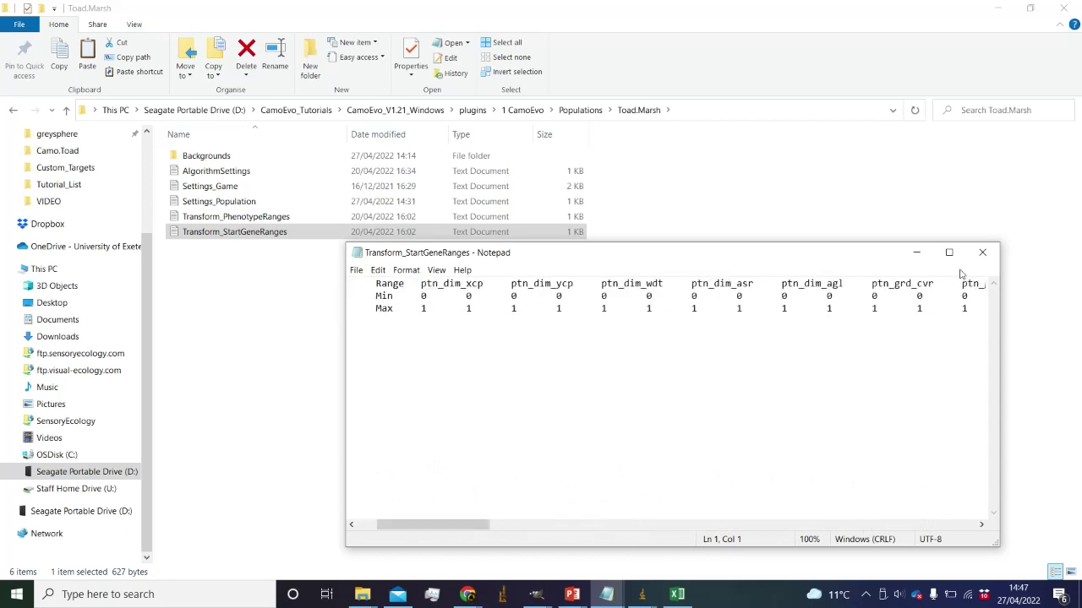
pyautogui.click(984, 252)
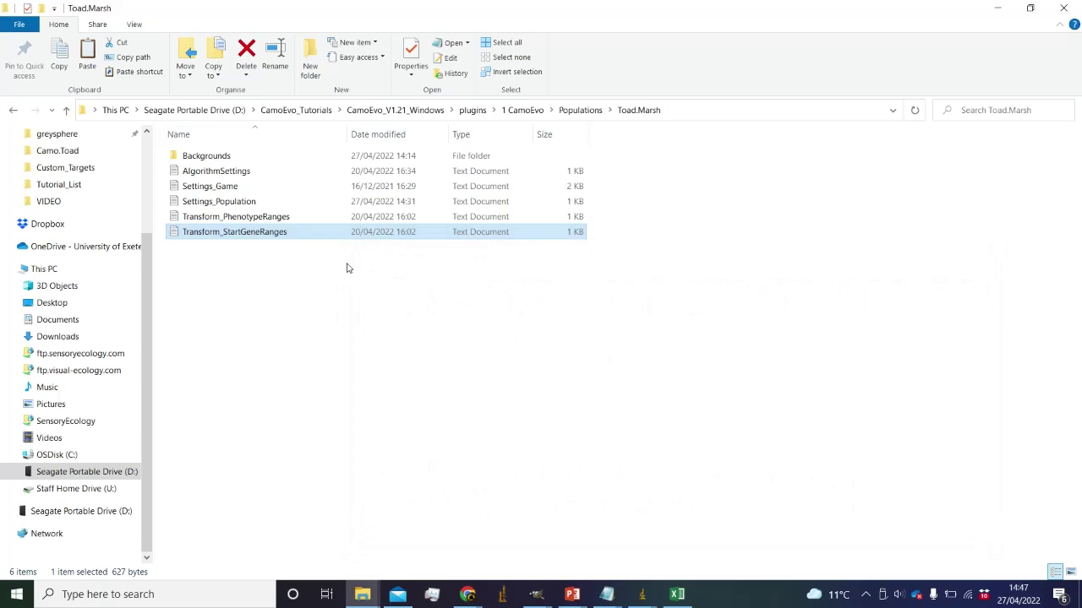
pyautogui.doubleClick(266, 218)
# - Scroll the phenotype range table, then reopen Transform_PhenotypeRanges and select all its text
pyautogui.moveTo(411, 526); pyautogui.dragTo(399, 467)
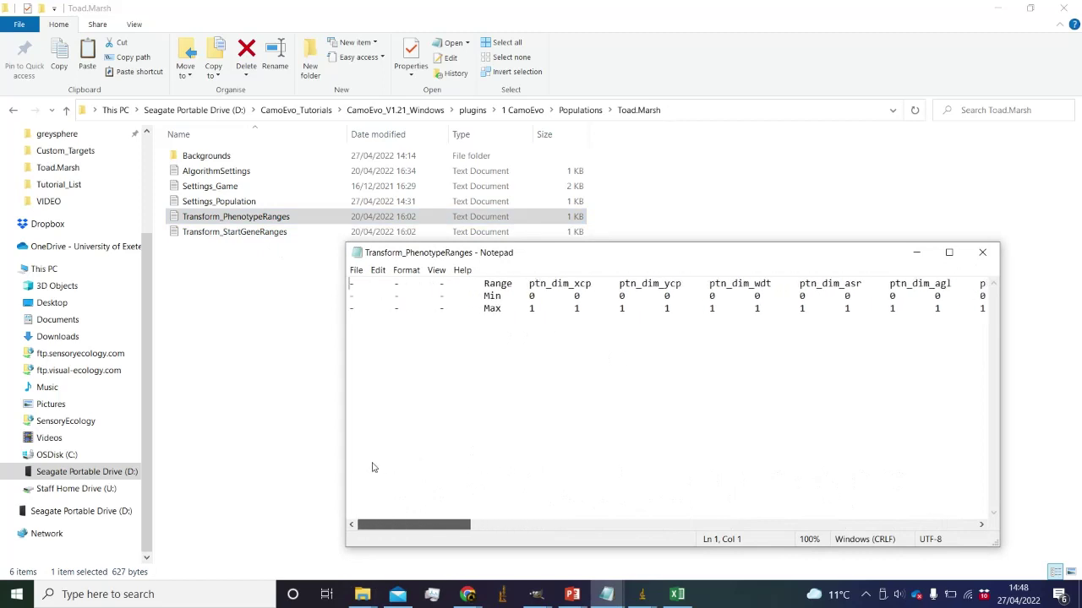
pyautogui.moveTo(401, 470); pyautogui.dragTo(862, 522)
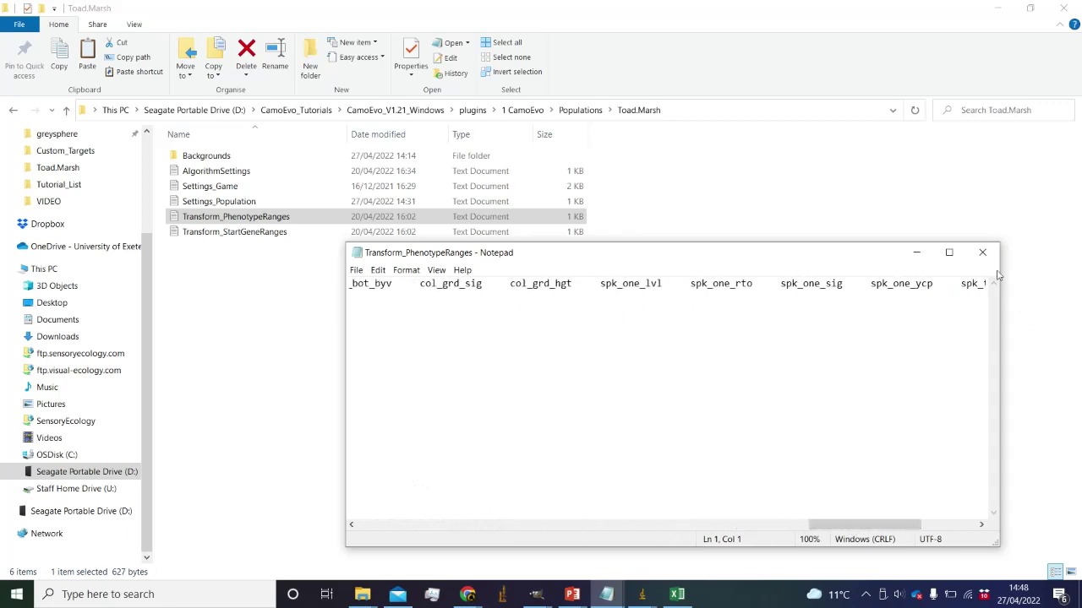
pyautogui.click(982, 251)
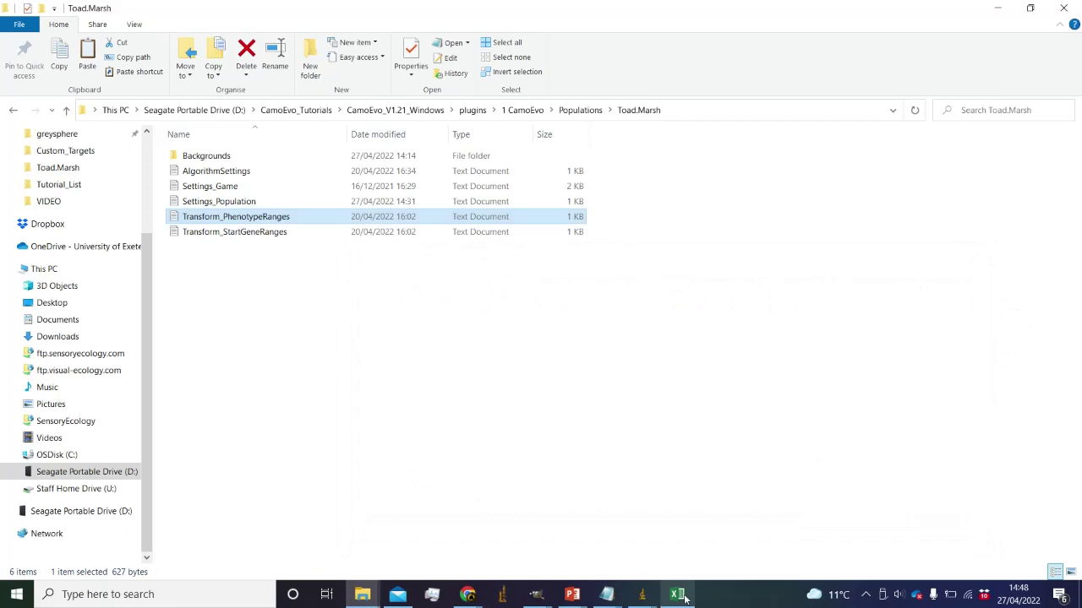
pyautogui.doubleClick(227, 219)
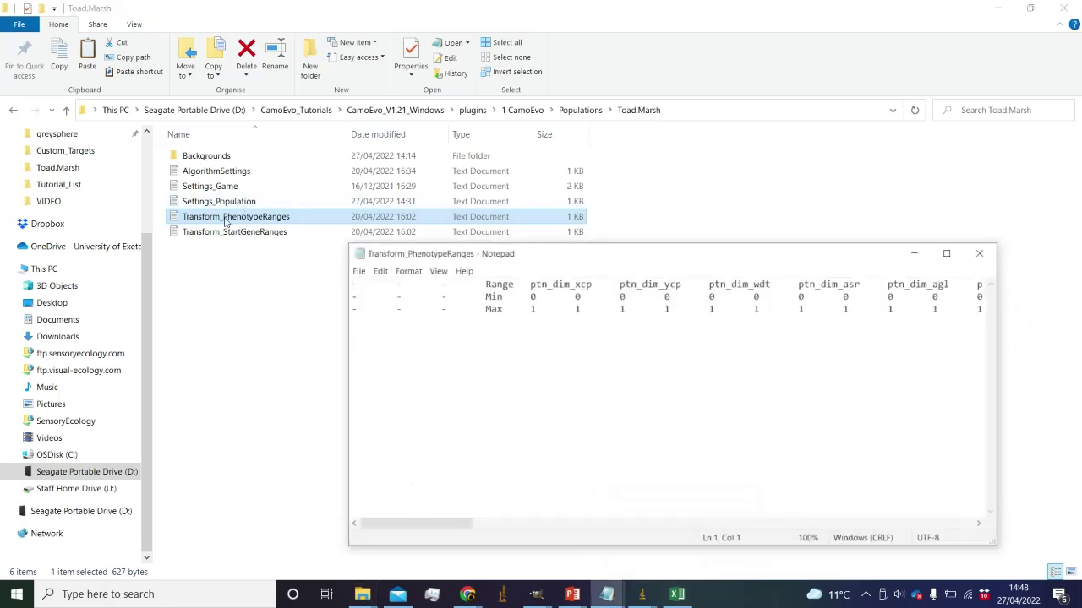
pyautogui.hotkey('ctrl', 'a')
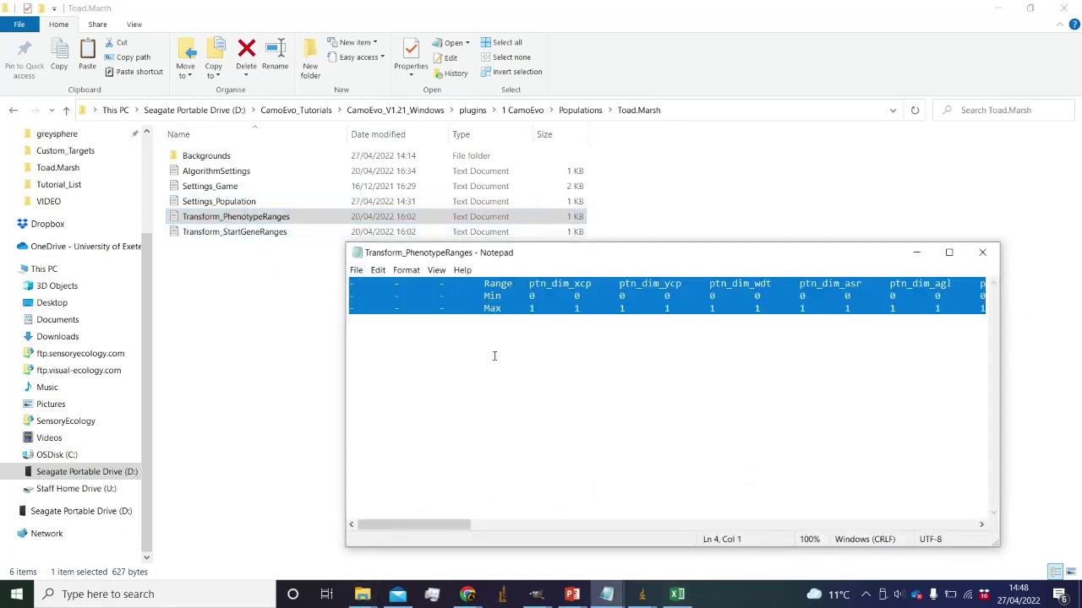
# - Insert three blank rows above the gene table's header row in Excel
pyautogui.click(677, 594)
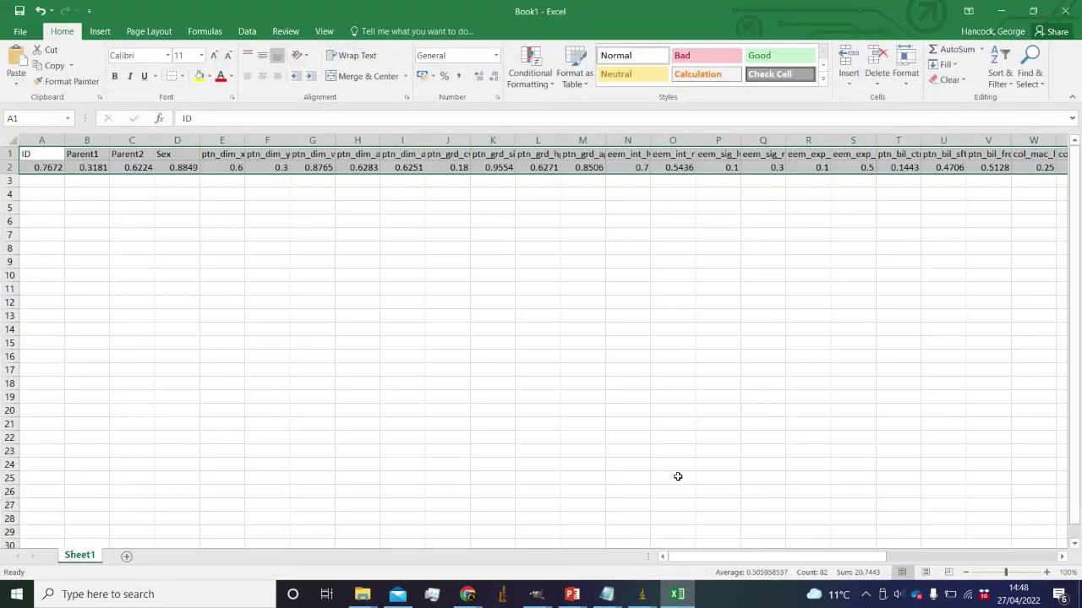
pyautogui.click(309, 355)
pyautogui.click(9, 153)
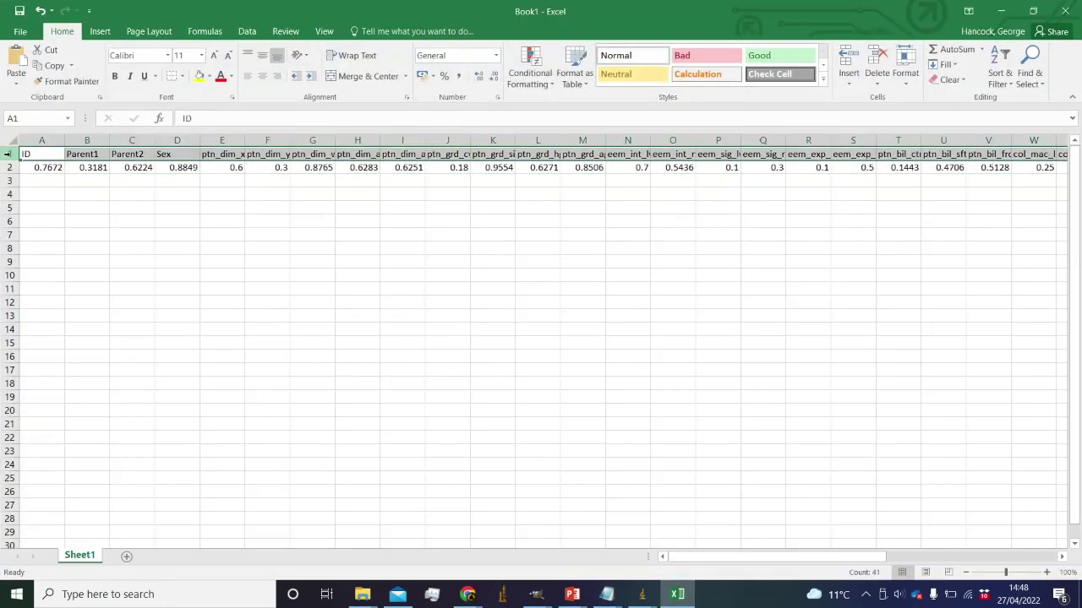
pyautogui.rightClick(9, 154)
pyautogui.press('Escape')
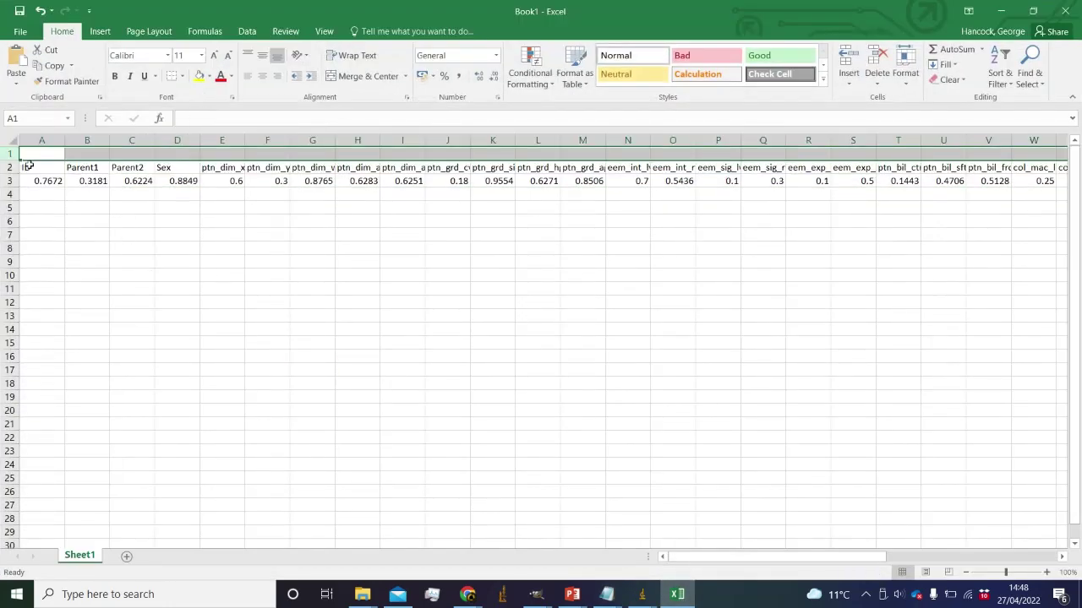
pyautogui.rightClick(12, 153)
pyautogui.click(55, 248)
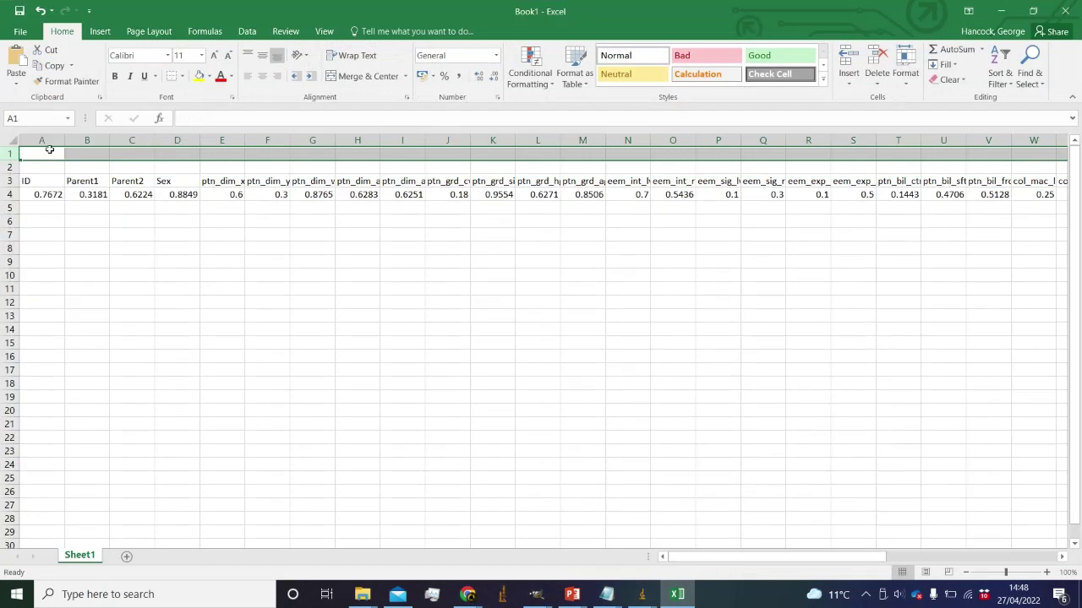
pyautogui.rightClick(14, 158)
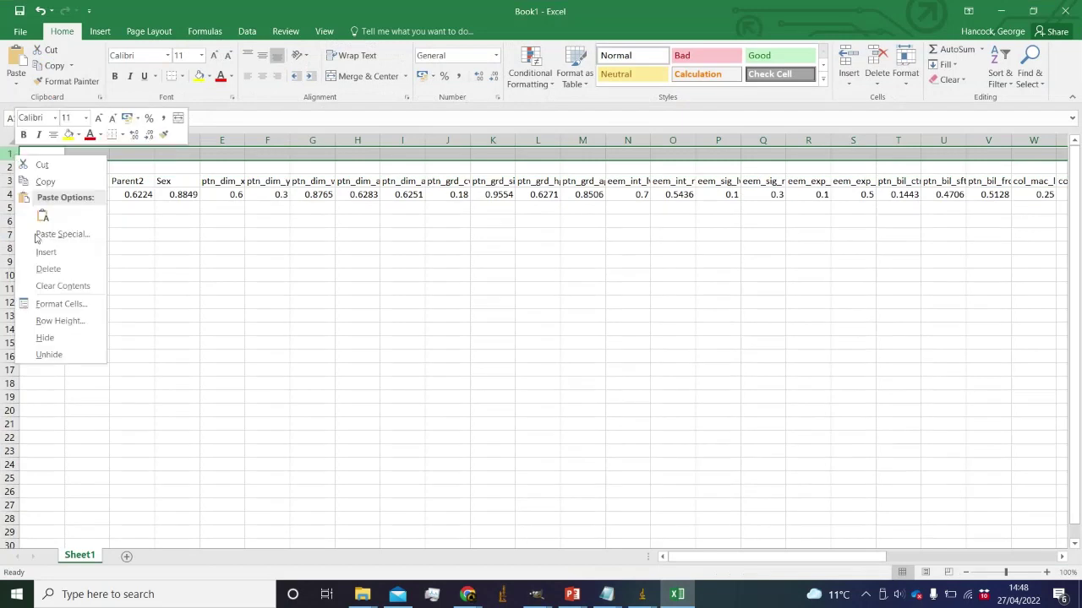
pyautogui.click(39, 250)
# - Paste the Range, Min and Max rows into A1 above the GrumpyToad gene table
pyautogui.click(76, 189)
pyautogui.click(51, 143)
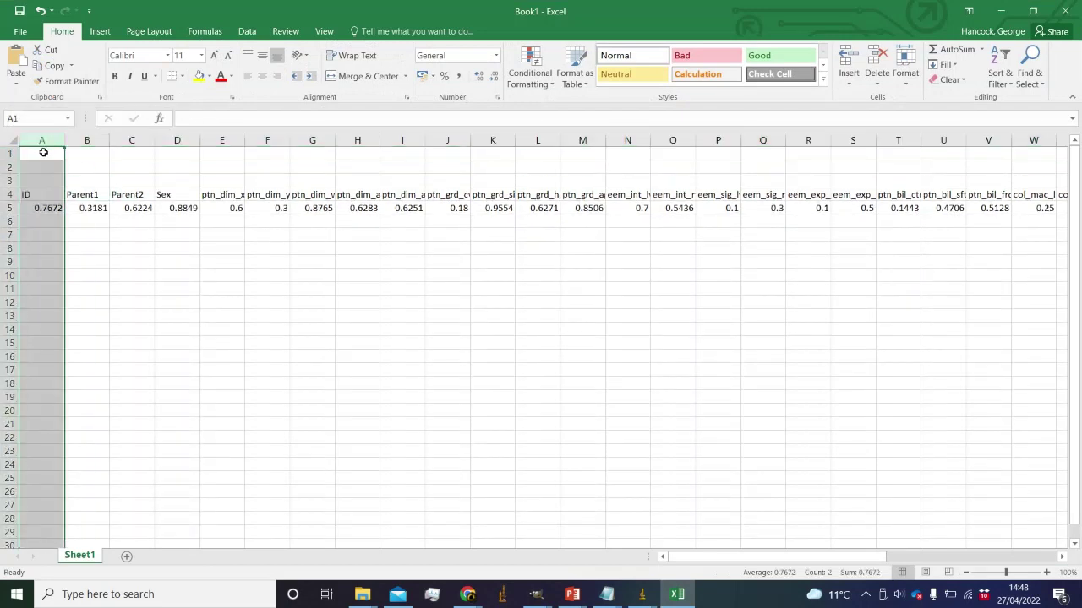
pyautogui.click(43, 153)
pyautogui.hotkey('ctrl', 'v')
pyautogui.click(135, 247)
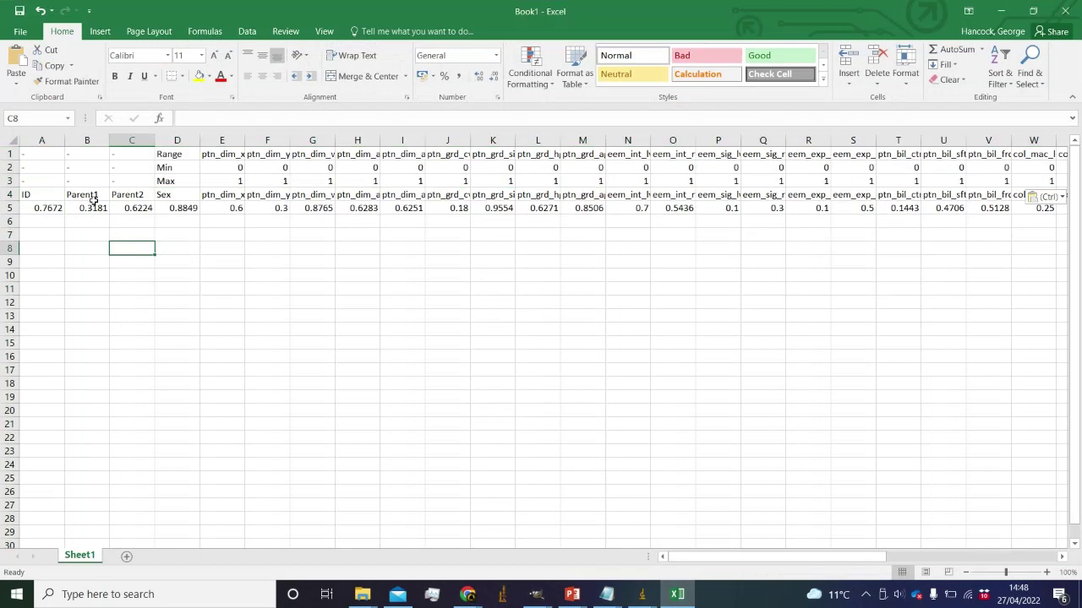
pyautogui.moveTo(35, 146); pyautogui.dragTo(1078, 181)
pyautogui.moveTo(896, 557); pyautogui.dragTo(858, 556)
pyautogui.click(309, 388)
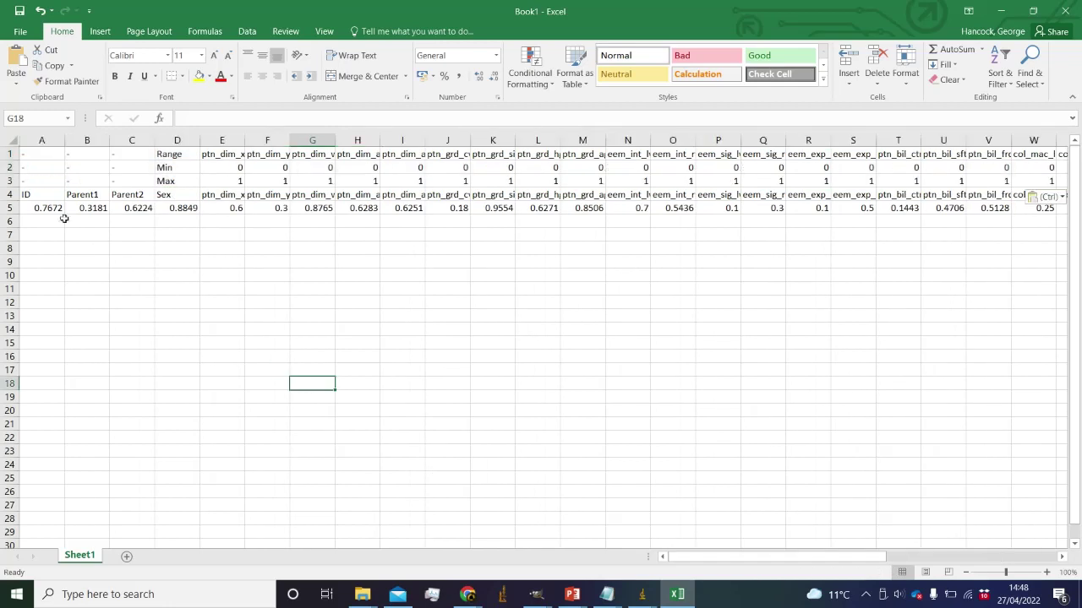
pyautogui.moveTo(25, 196); pyautogui.dragTo(1078, 209)
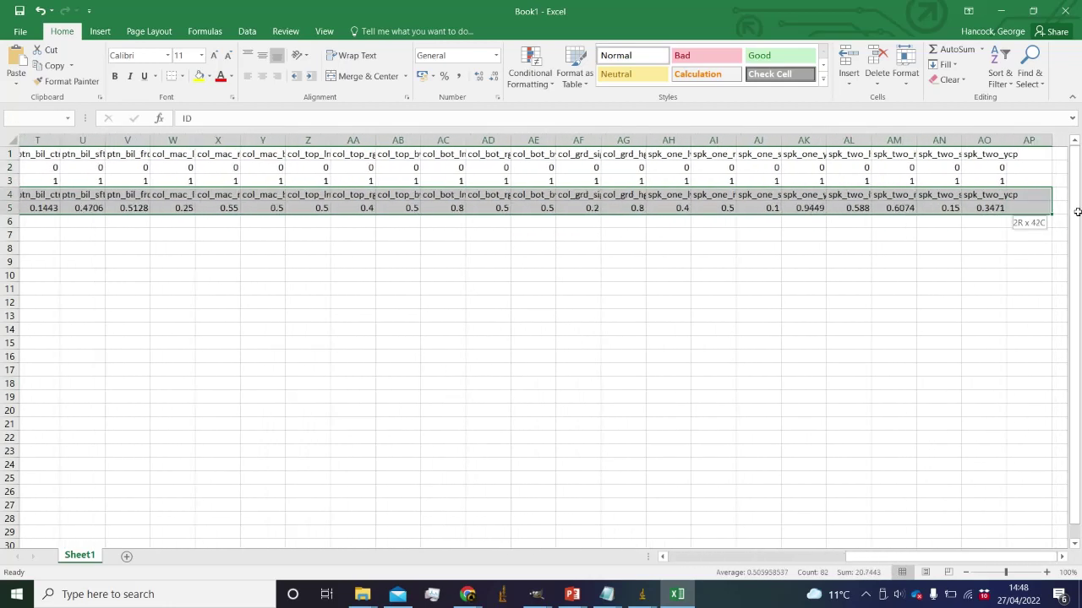
pyautogui.hotkey('ctrl', 'v')
pyautogui.moveTo(914, 558); pyautogui.dragTo(560, 556)
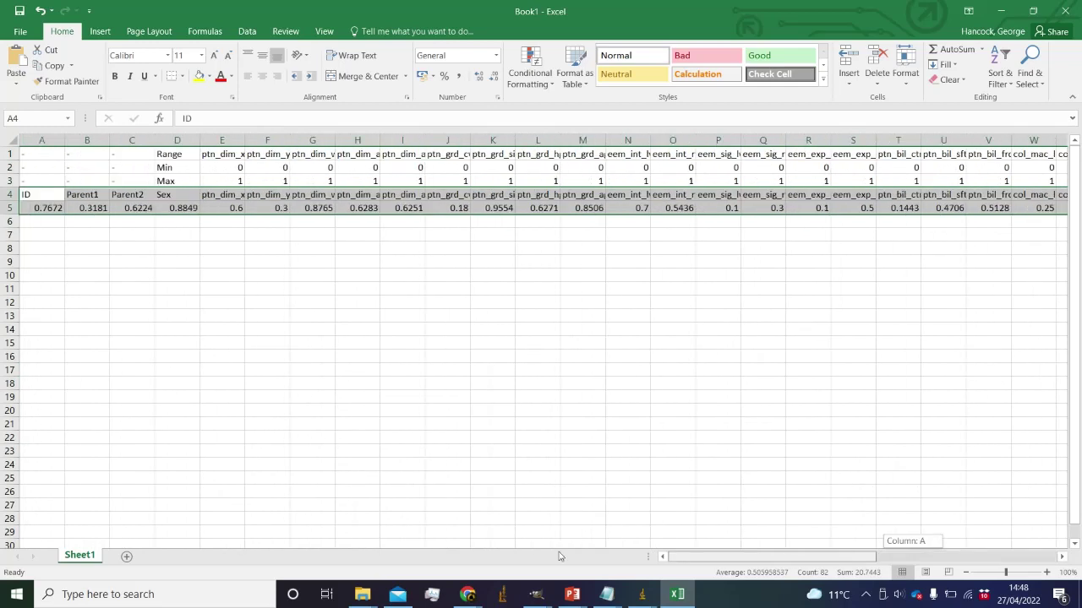
pyautogui.click(310, 372)
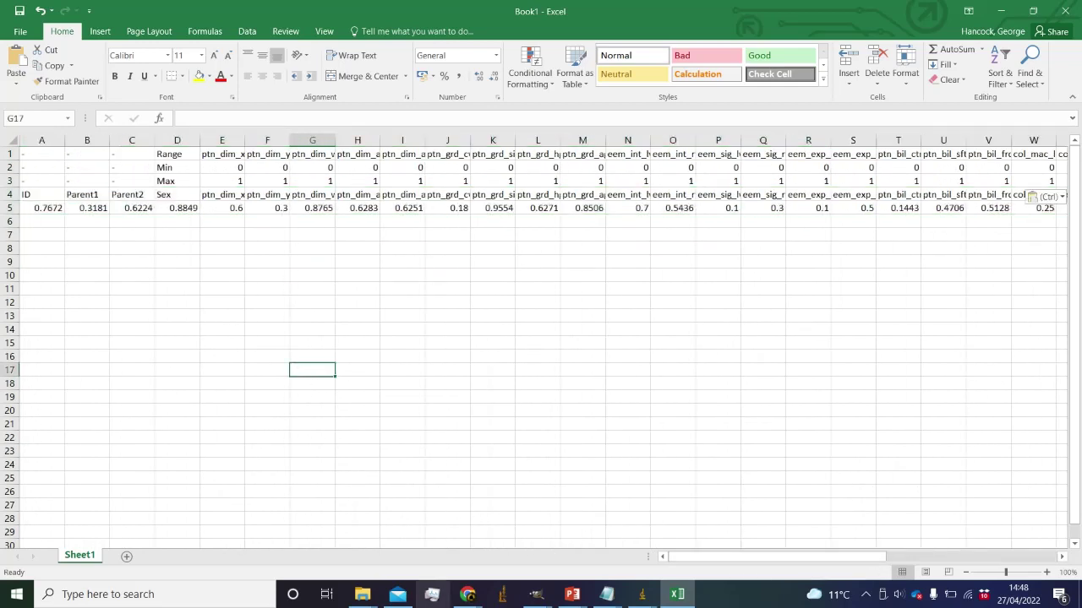
# - Minimize the Toad.Marsh folder window to return to the Excel sheet
pyautogui.moveTo(362, 594)
pyautogui.click(327, 536)
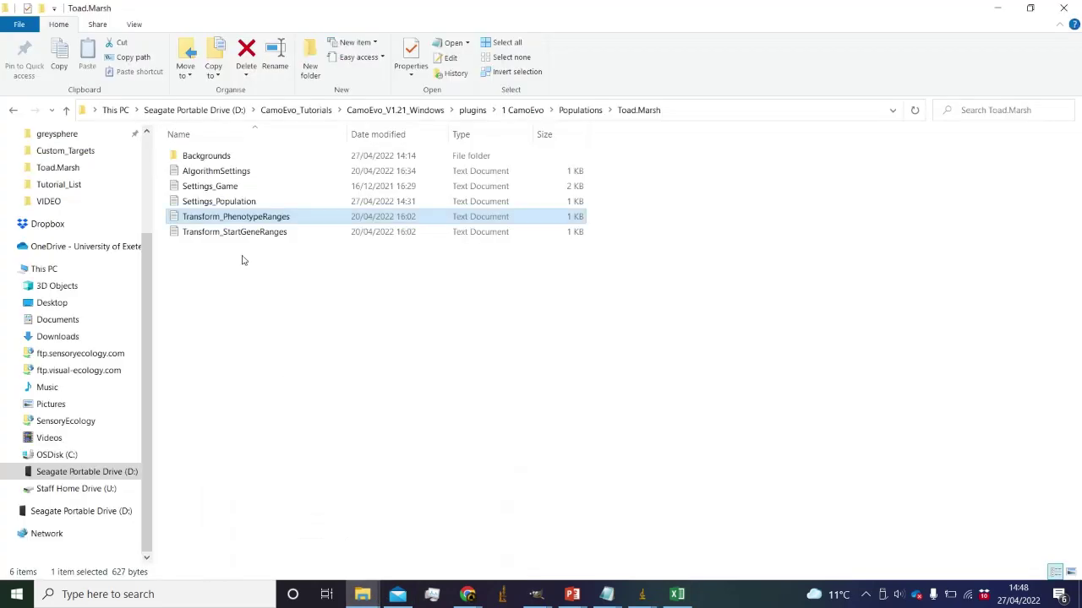
pyautogui.click(997, 8)
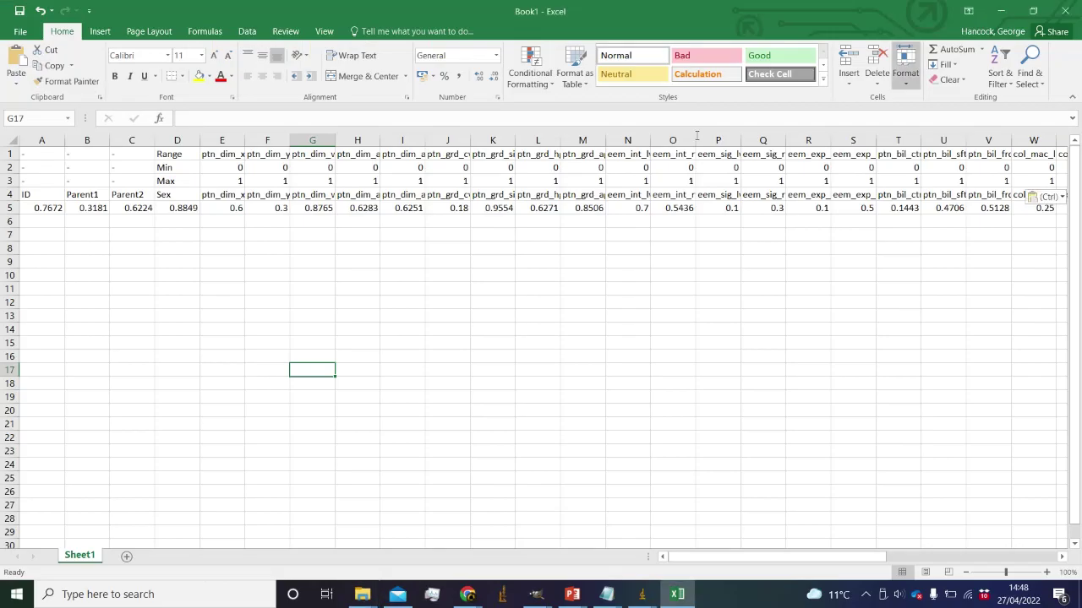
pyautogui.click(187, 211)
# - Copy the row-5 gene values E5:M5 into both the Min and Max rows
pyautogui.click(220, 207)
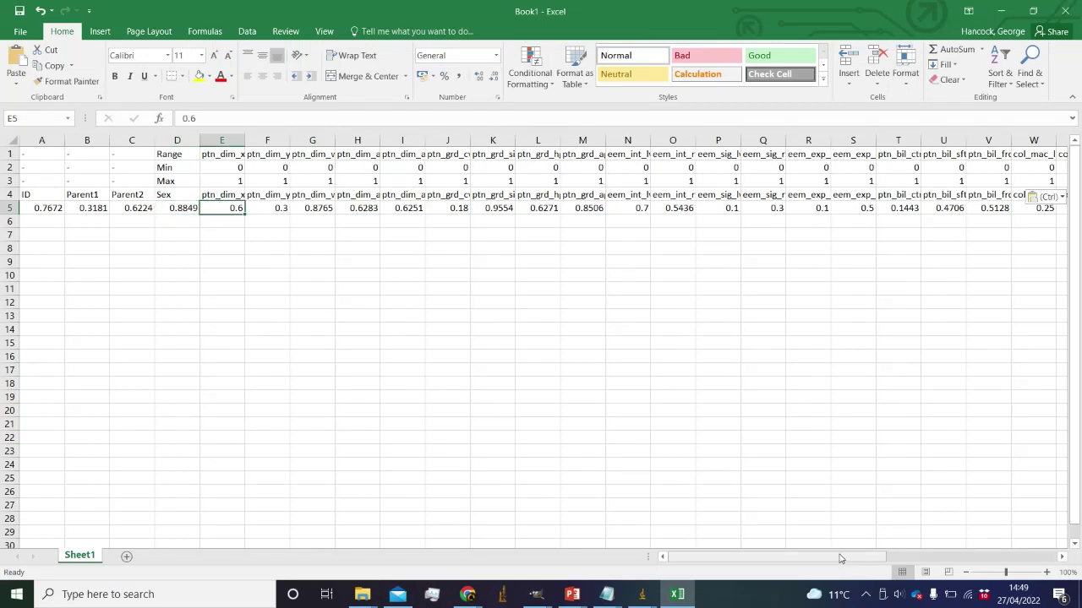
pyautogui.moveTo(858, 557); pyautogui.dragTo(1049, 561)
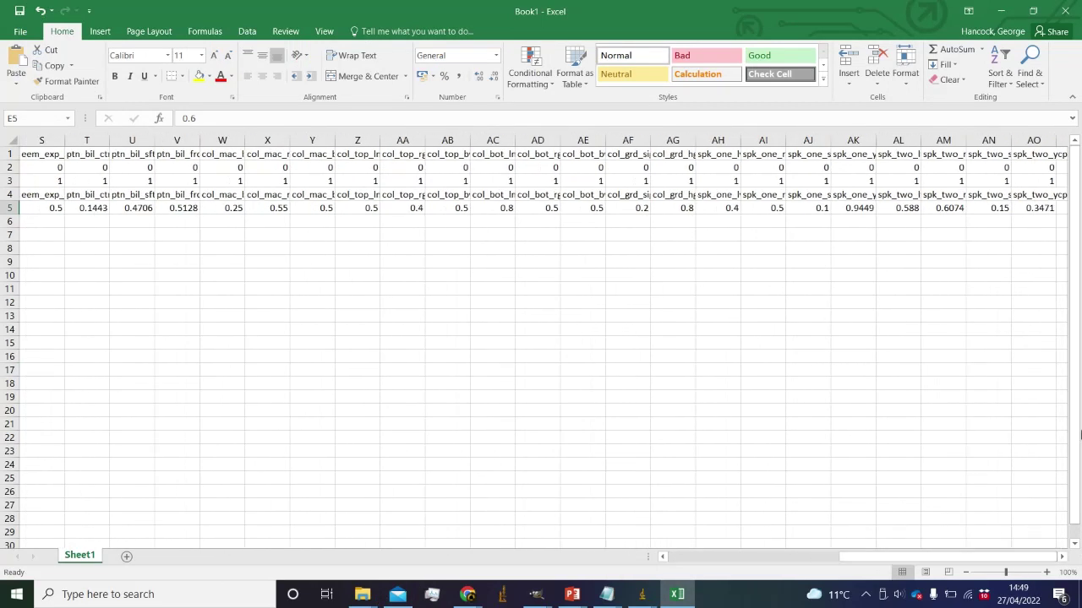
pyautogui.keyDown('shift'); pyautogui.click(1024, 209); pyautogui.keyUp('shift')
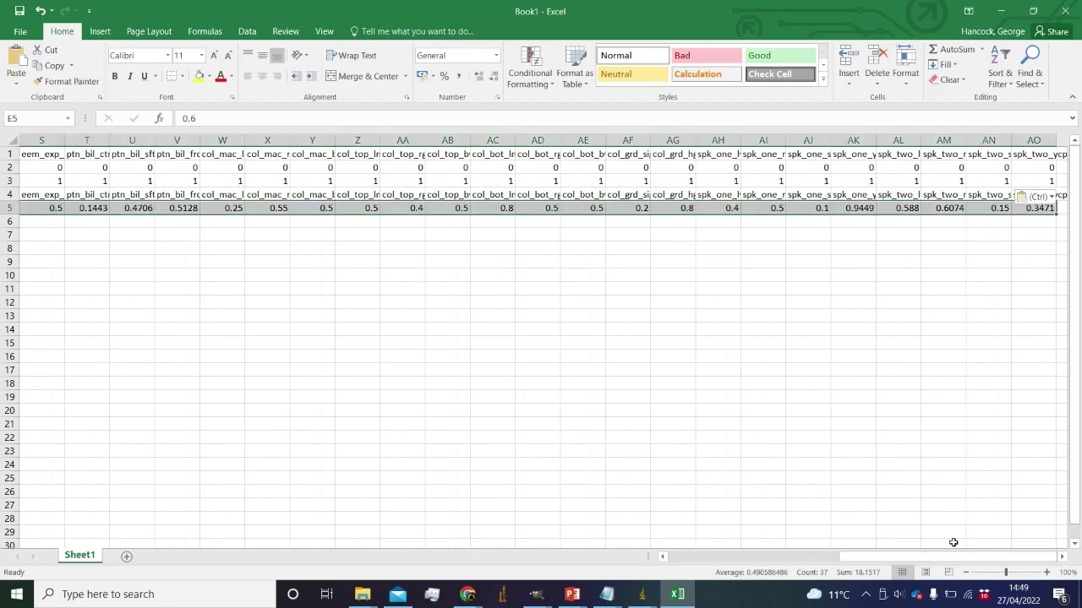
pyautogui.moveTo(964, 558); pyautogui.dragTo(753, 545)
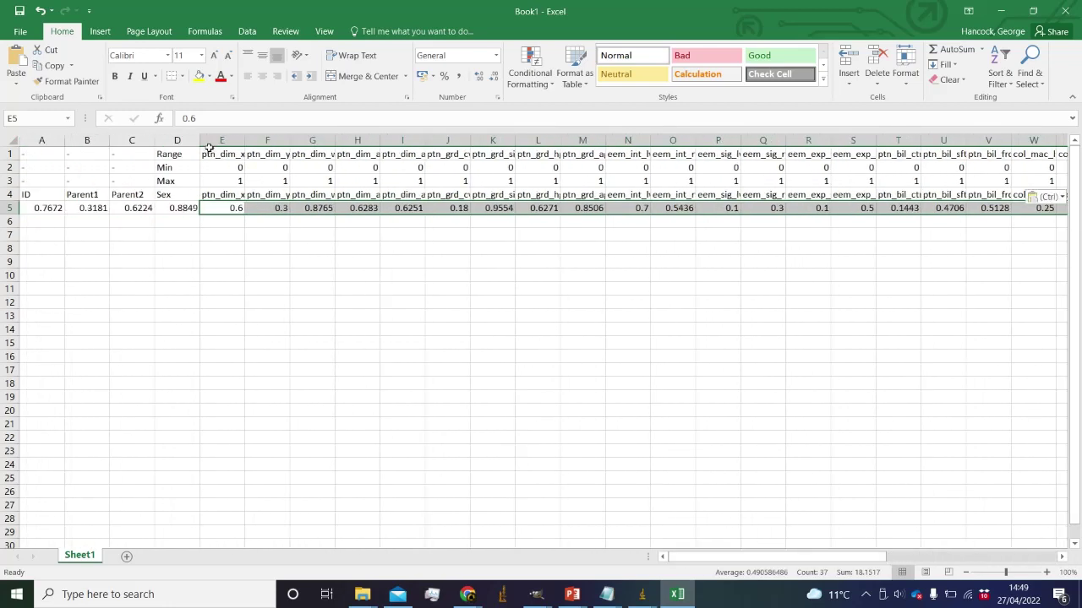
pyautogui.click(227, 208)
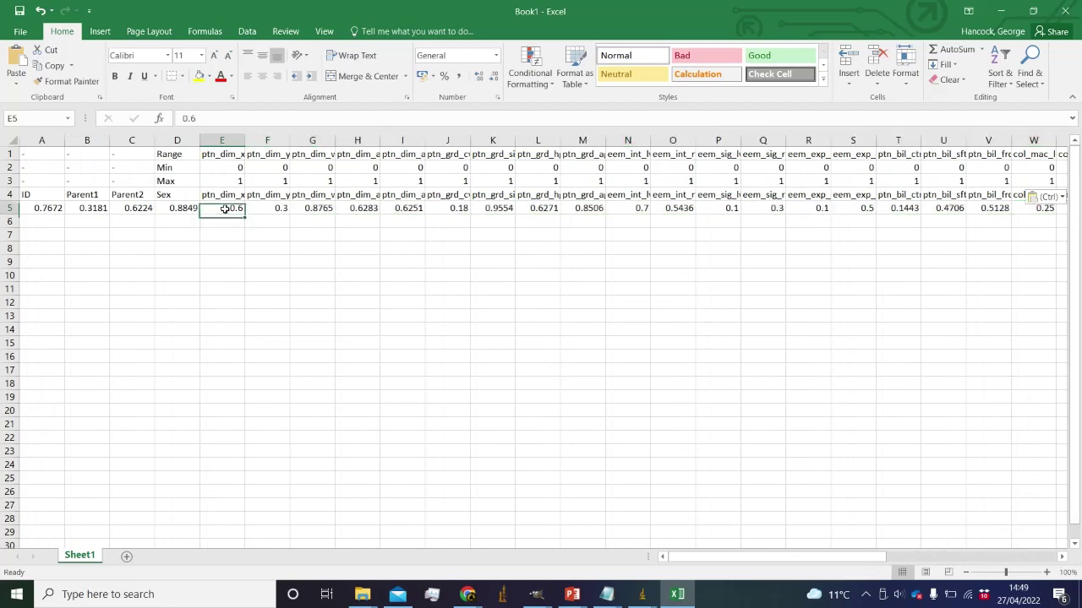
pyautogui.keyDown('shift'); pyautogui.click(598, 209); pyautogui.keyUp('shift')
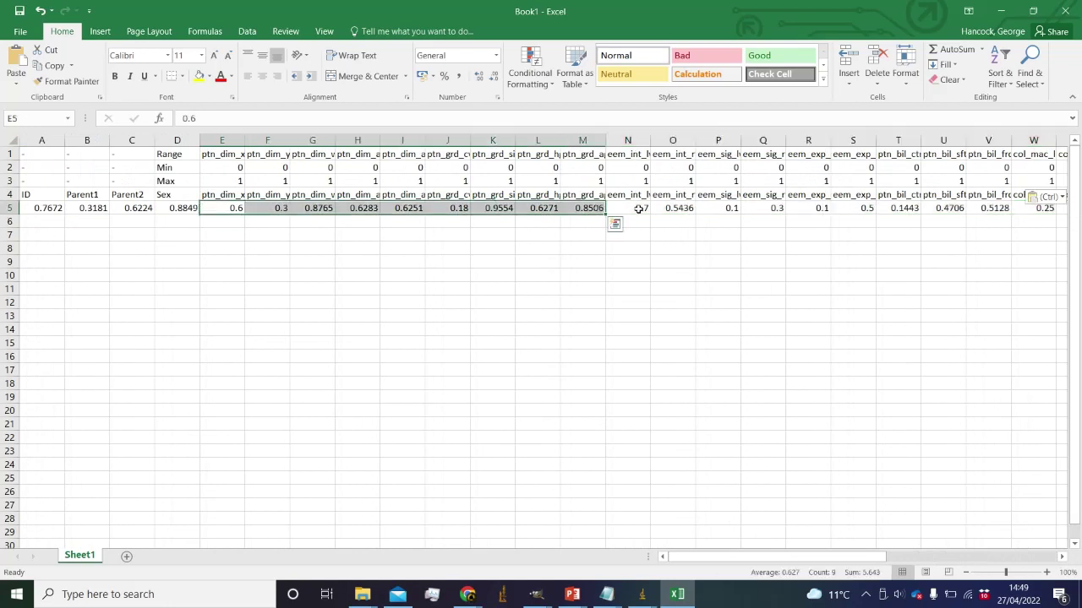
pyautogui.hotkey('ctrl', 'c')
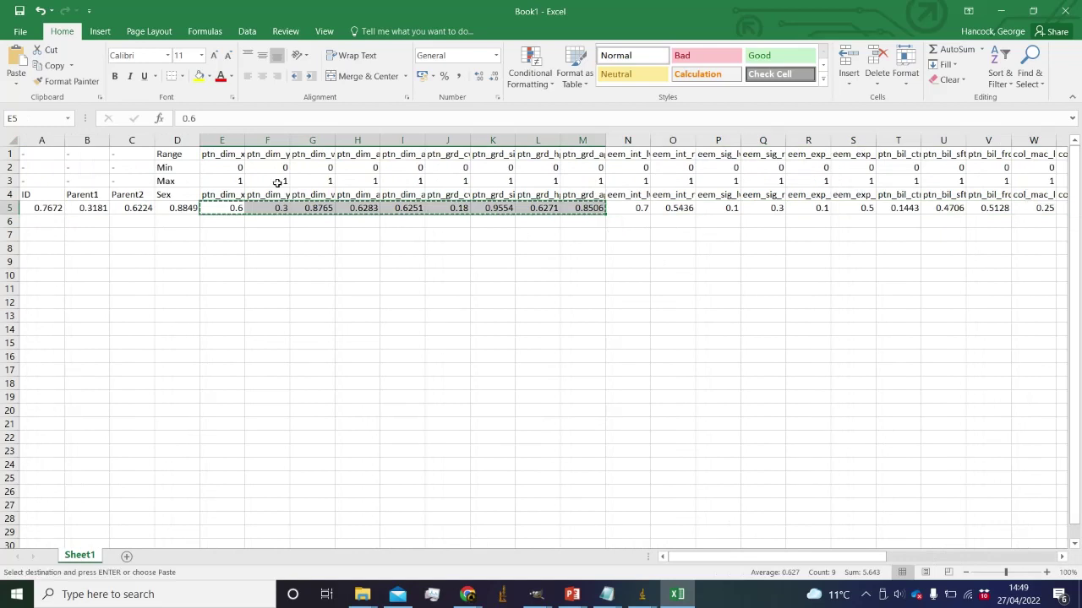
pyautogui.click(232, 168)
pyautogui.hotkey('ctrl', 'v')
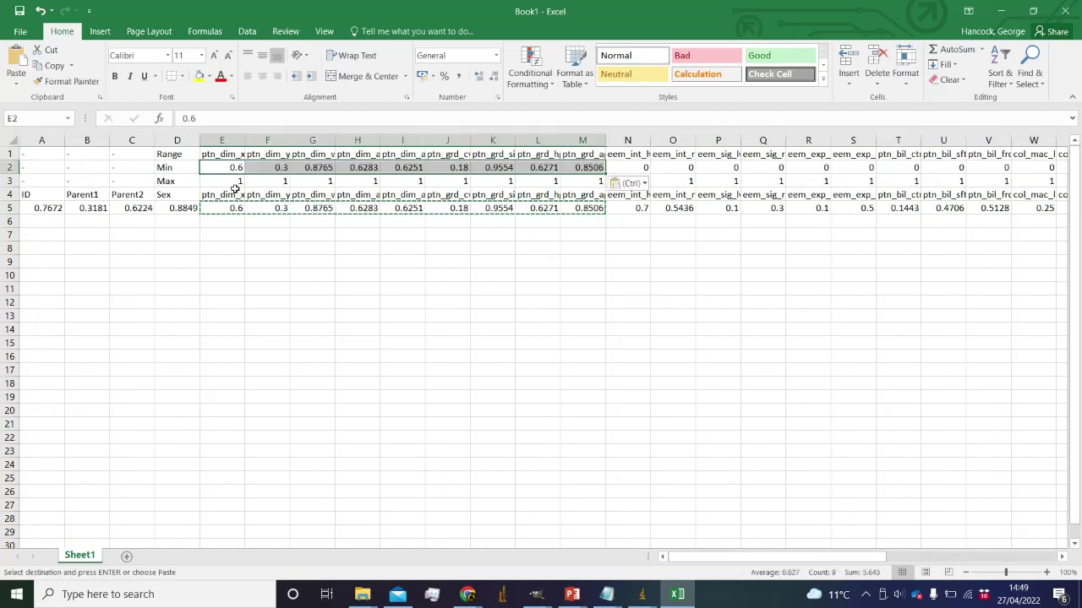
pyautogui.click(226, 179)
pyautogui.hotkey('ctrl', 'v')
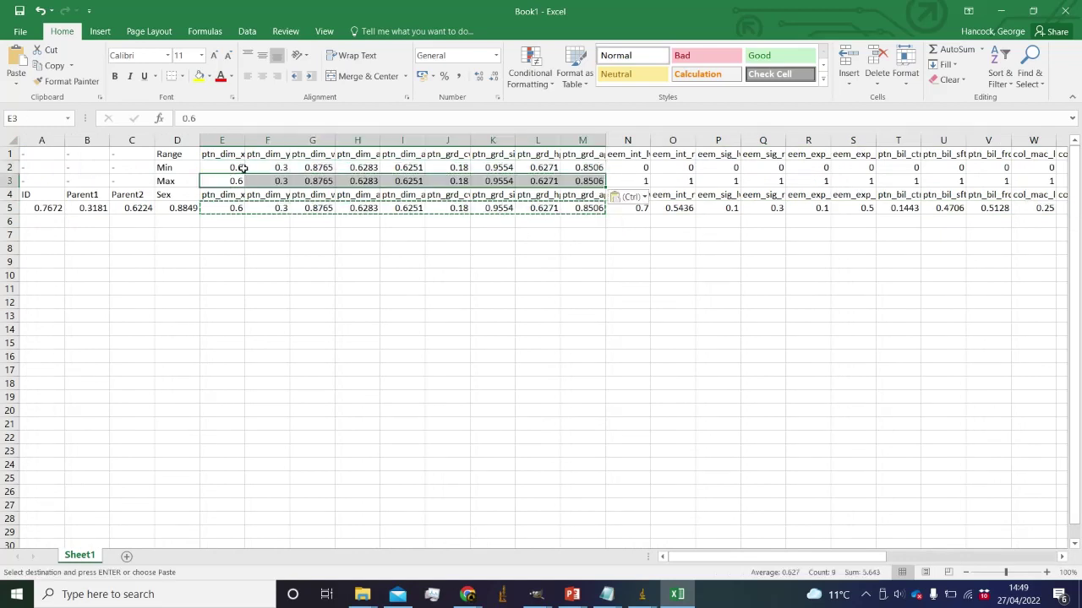
# - Autofit column J and set ptn_grd_cvr's Min to 0 and Max to 1
pyautogui.moveTo(233, 166); pyautogui.dragTo(285, 180)
pyautogui.click(499, 209)
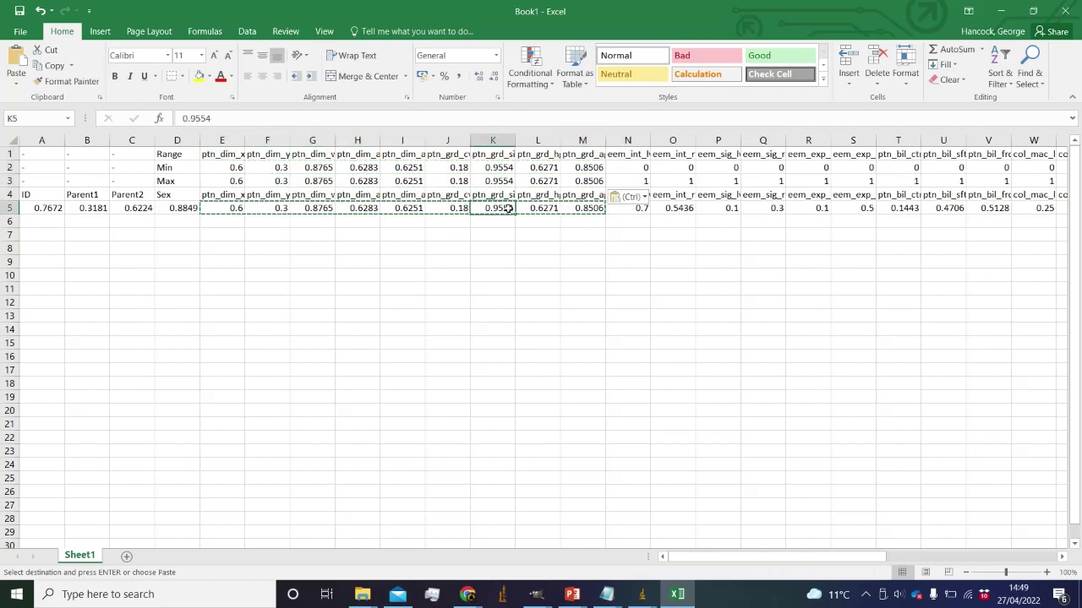
pyautogui.doubleClick(472, 142)
pyautogui.click(477, 169)
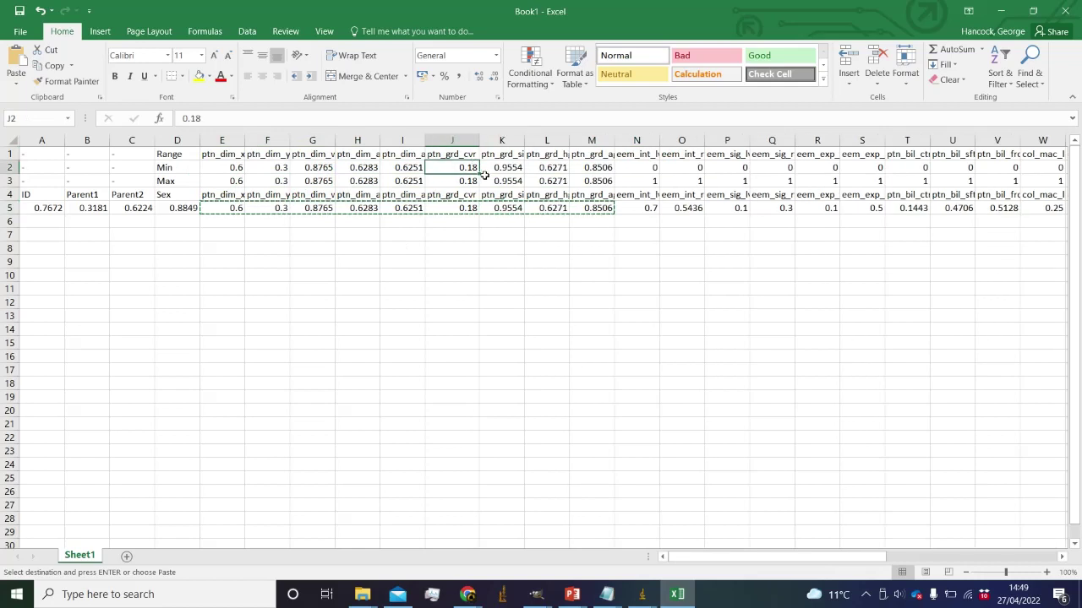
pyautogui.write('0')
pyautogui.press('Return')
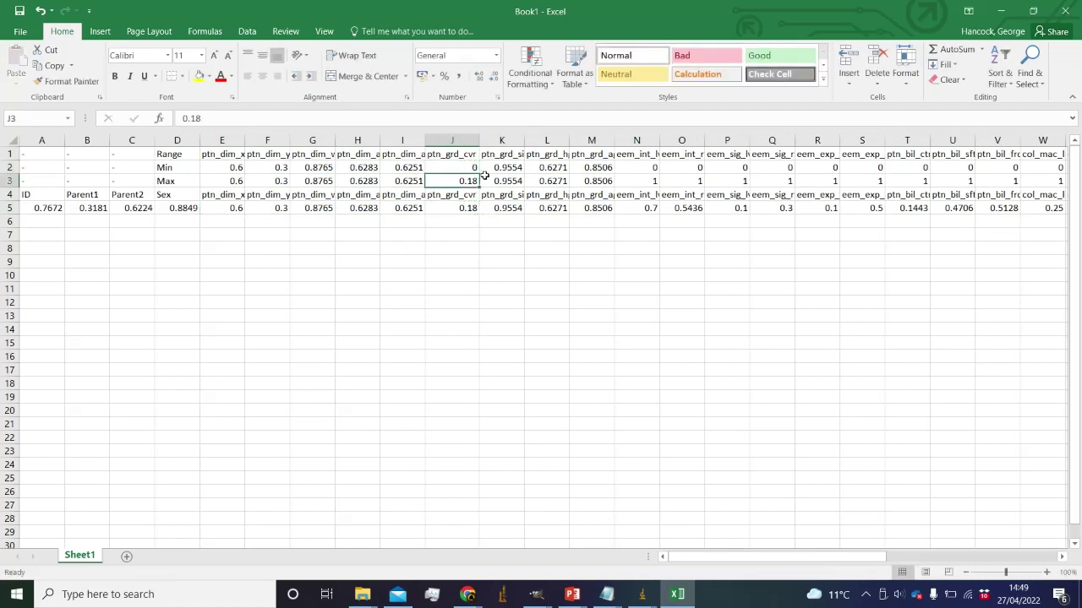
pyautogui.write('1')
pyautogui.click(465, 227)
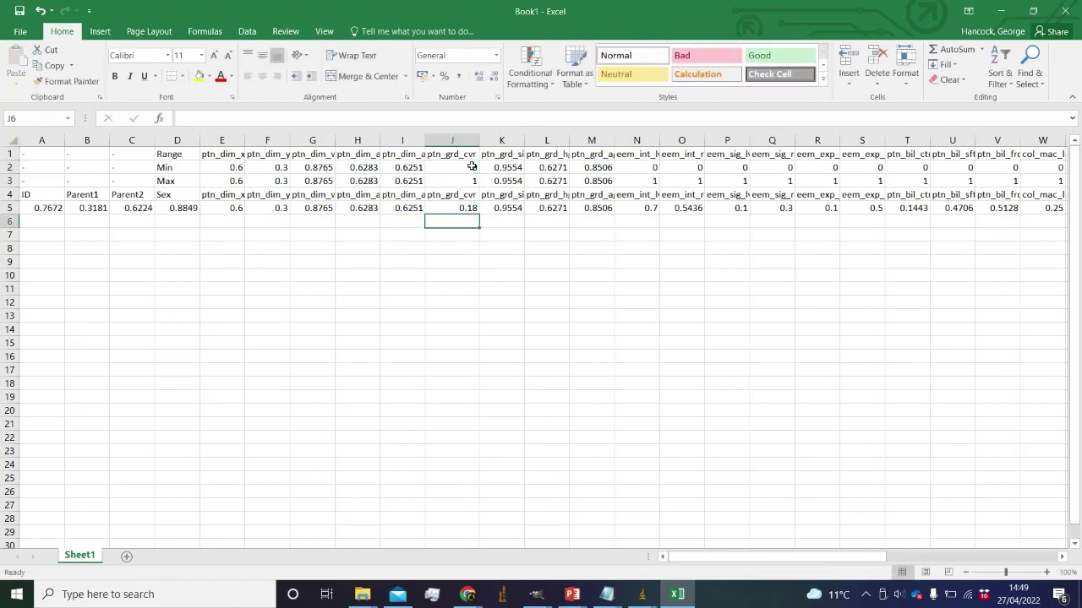
pyautogui.click(448, 237)
# - Centre-align the whole Excel sheet and copy all of its contents
pyautogui.hotkey('ctrl', 'a')
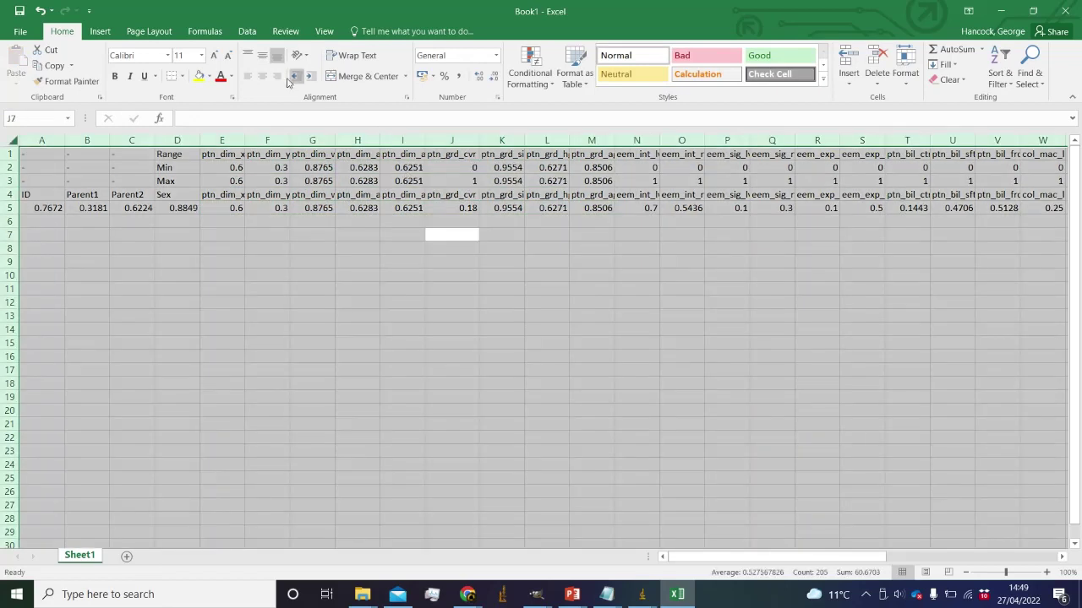
pyautogui.click(262, 76)
pyautogui.click(501, 343)
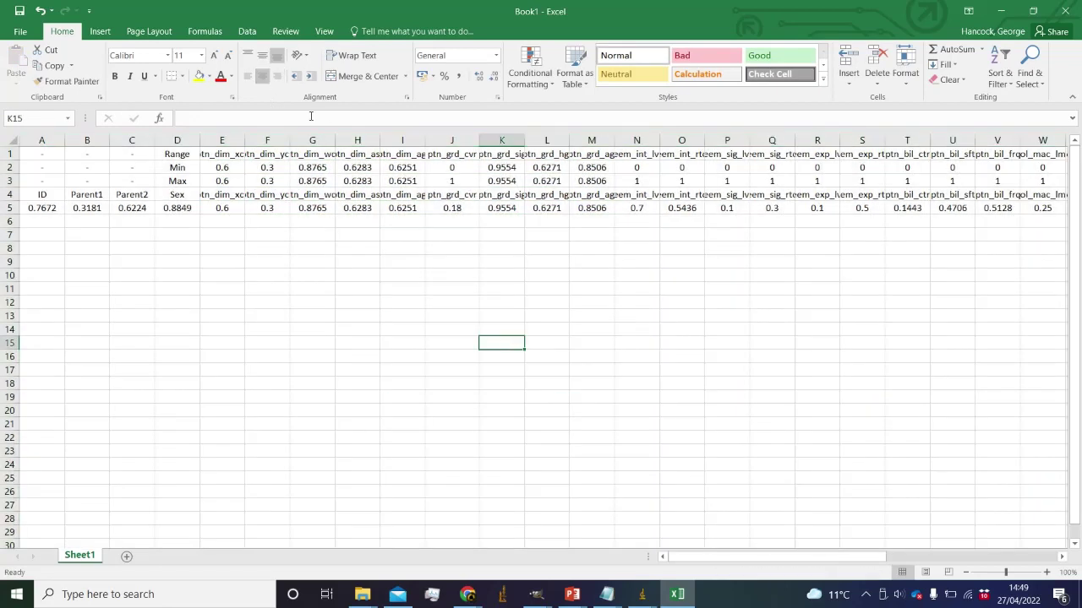
pyautogui.hotkey('ctrl', 'a')
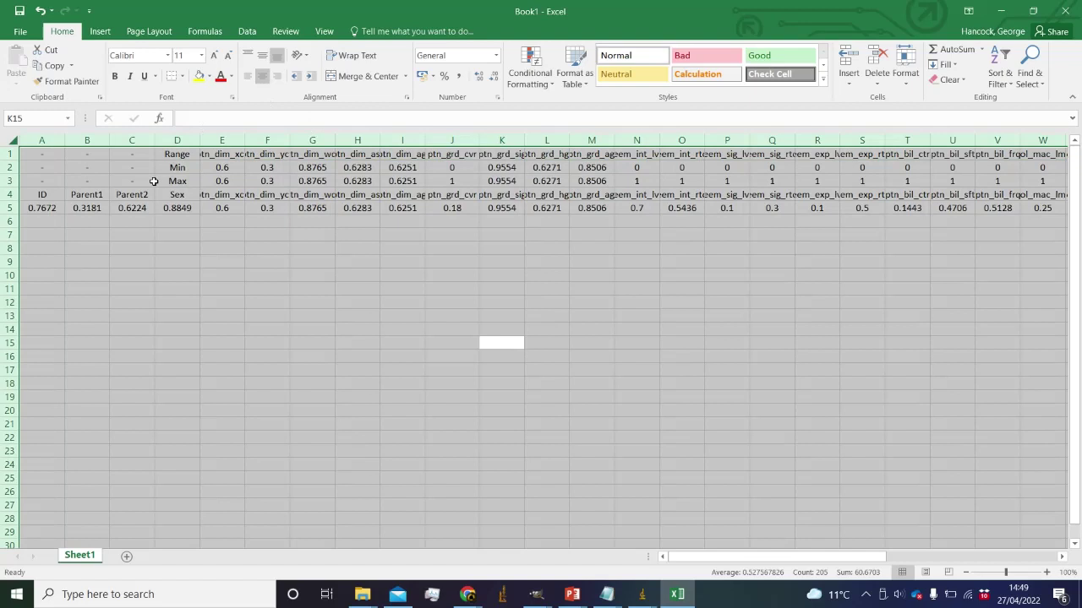
pyautogui.hotkey('ctrl', 'c')
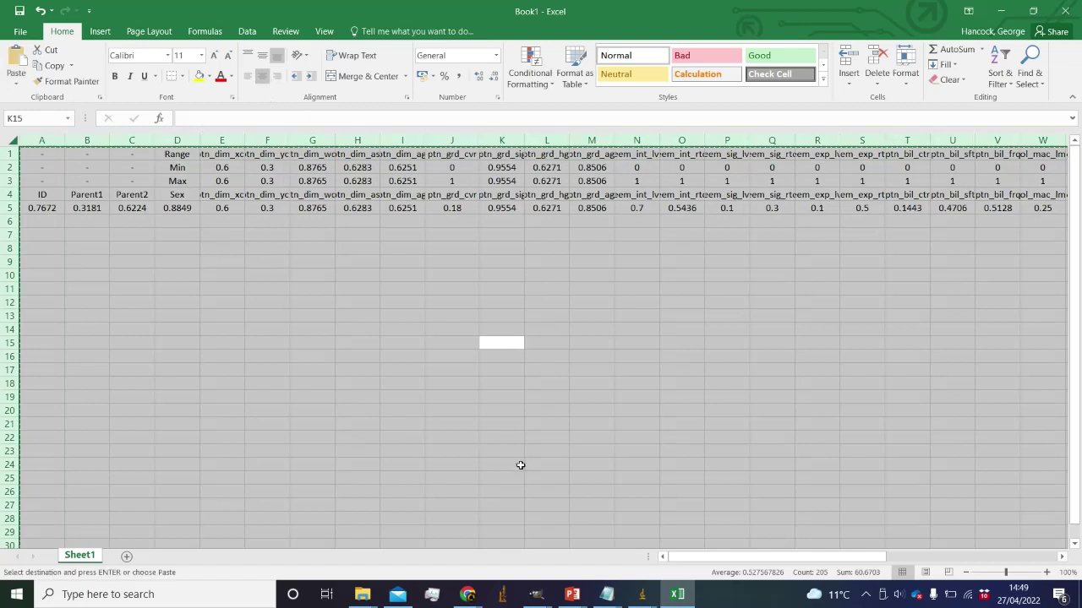
# - Paste the rows into Transform_PhenotypeRanges, delete the ID and gene-value lines, and save it
pyautogui.moveTo(607, 594)
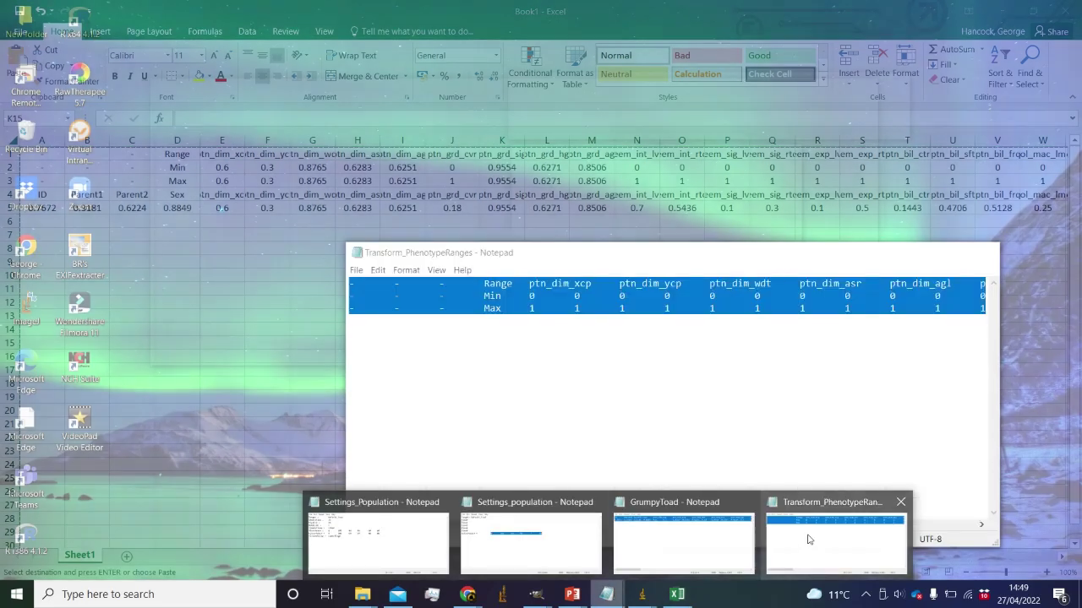
pyautogui.click(809, 539)
pyautogui.hotkey('ctrl', 'v')
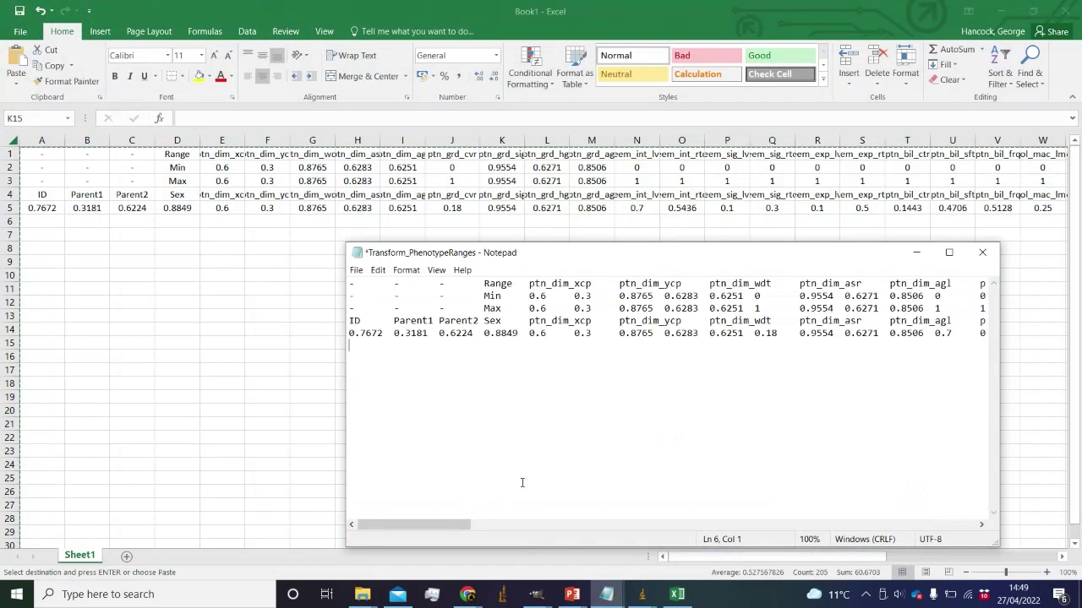
pyautogui.moveTo(429, 525); pyautogui.dragTo(391, 499)
pyautogui.moveTo(351, 326); pyautogui.dragTo(354, 360)
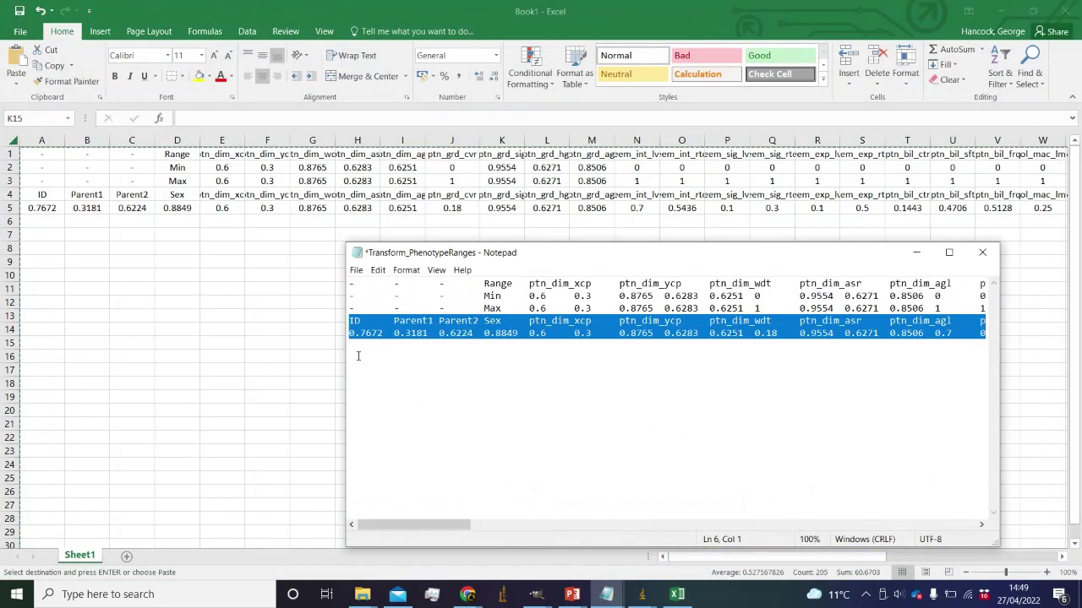
pyautogui.press('Delete')
pyautogui.hotkey('ctrl', 's')
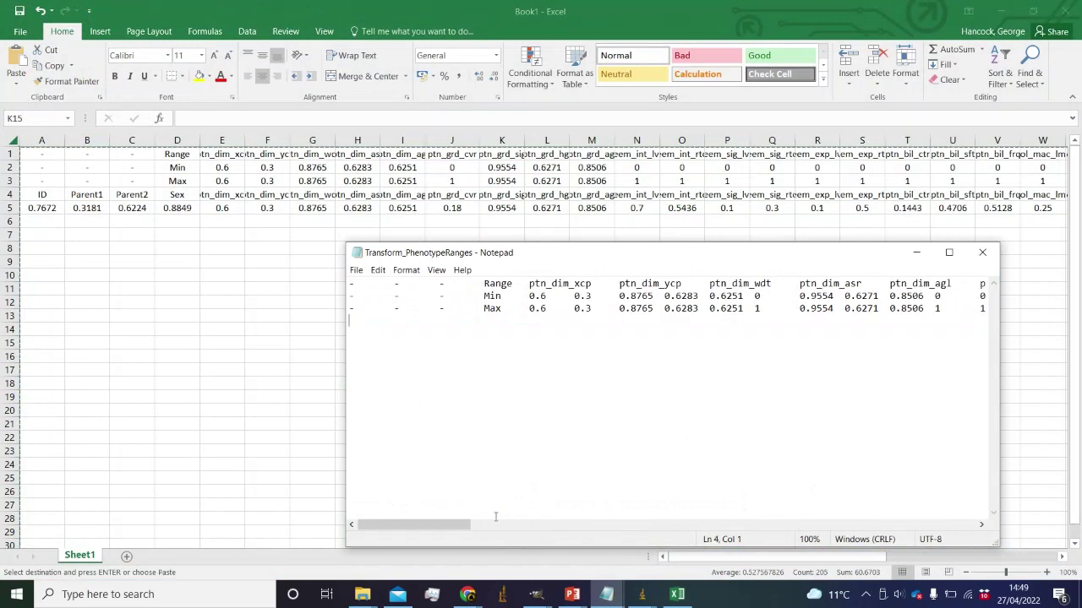
pyautogui.moveTo(439, 524)
pyautogui.mouseDown()
pyautogui.moveTo(719, 513)
pyautogui.moveTo(466, 502)
pyautogui.moveTo(674, 492)
pyautogui.moveTo(430, 507)
pyautogui.mouseUp()
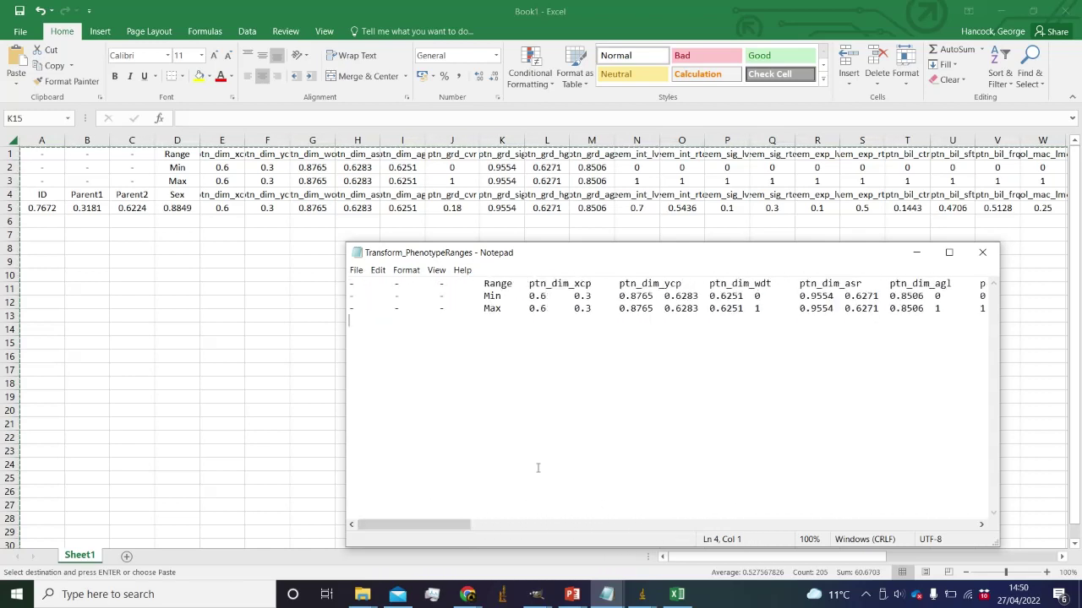
pyautogui.click(975, 256)
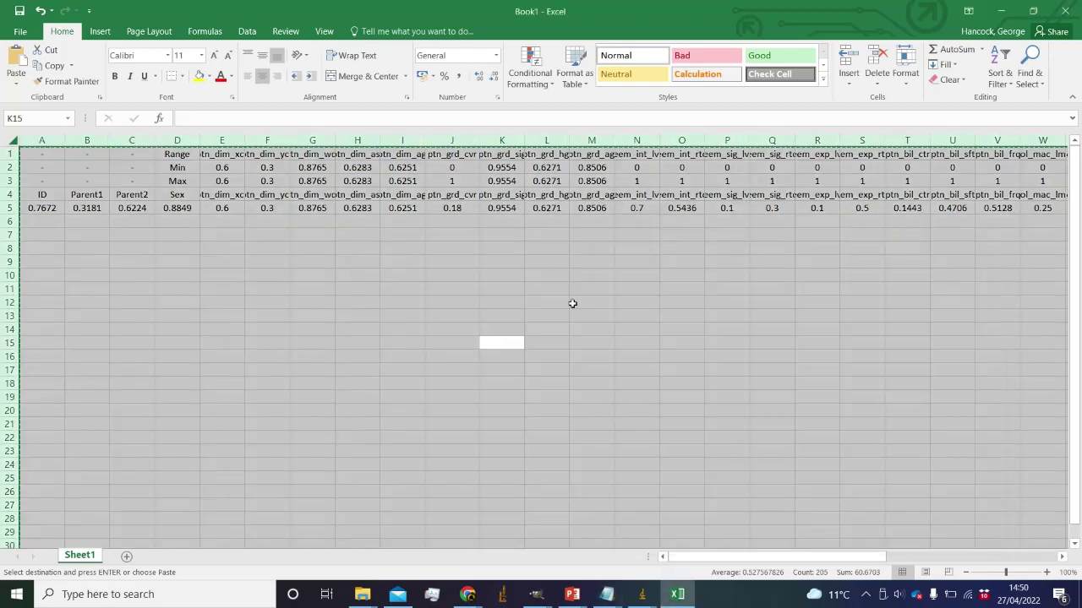
# - As a first pass, set E2/E3 to 0.55 and 0.65 and F2/F3 to 0.25 and 0.35
pyautogui.click(374, 306)
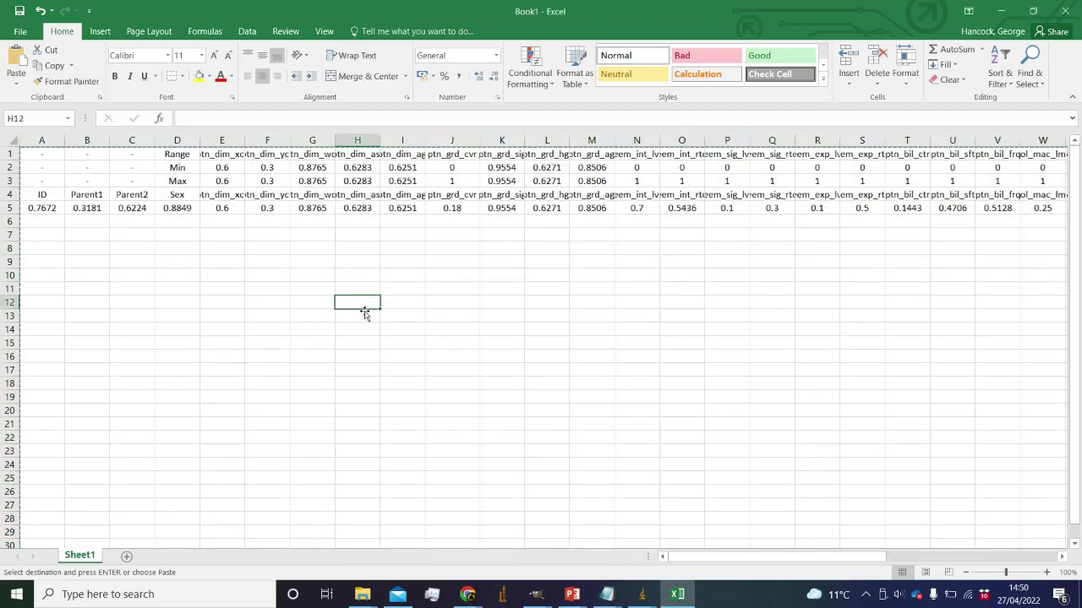
pyautogui.press('Escape')
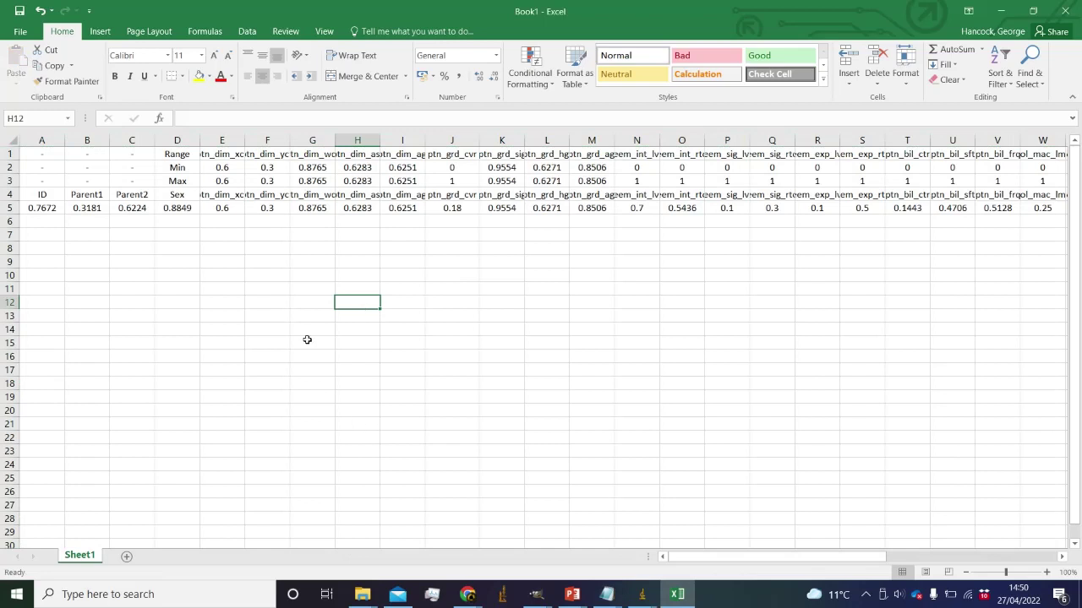
pyautogui.click(221, 167)
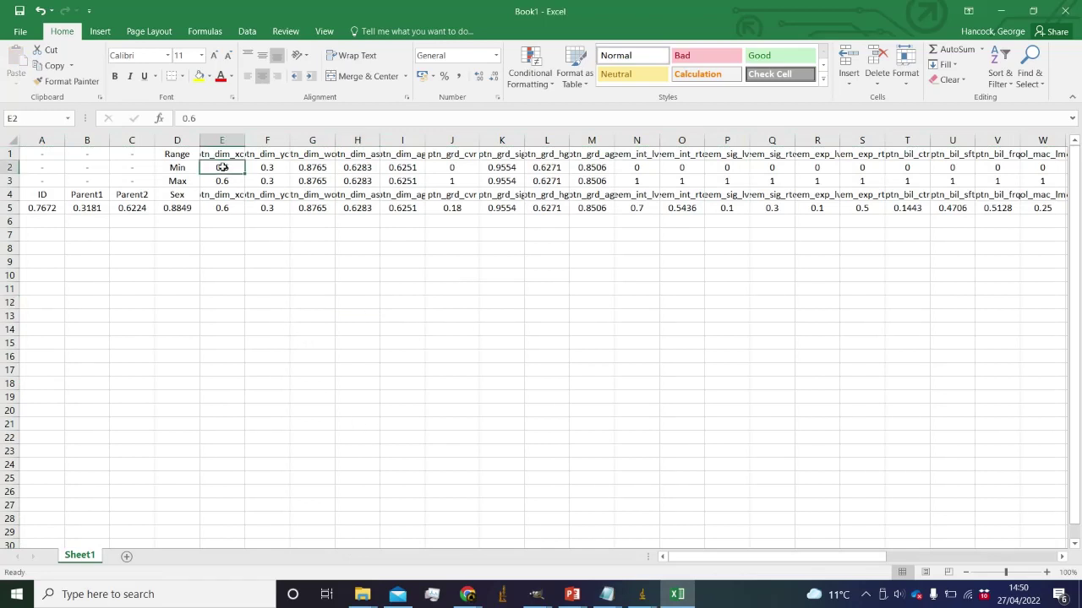
pyautogui.click(195, 117)
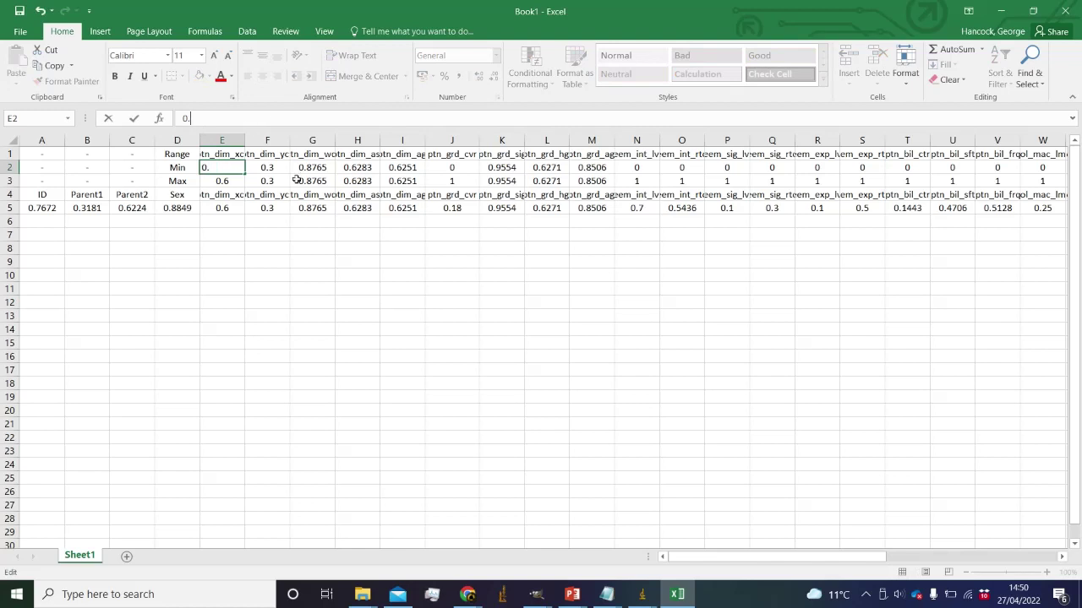
pyautogui.write('55')
pyautogui.press('Return')
pyautogui.click(230, 119)
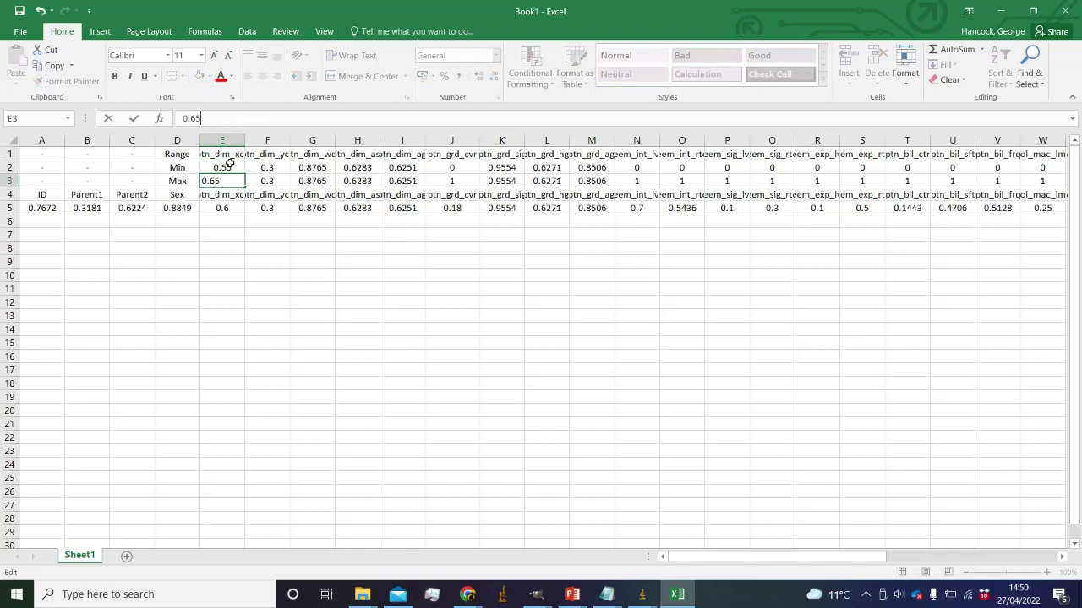
pyautogui.click(257, 169)
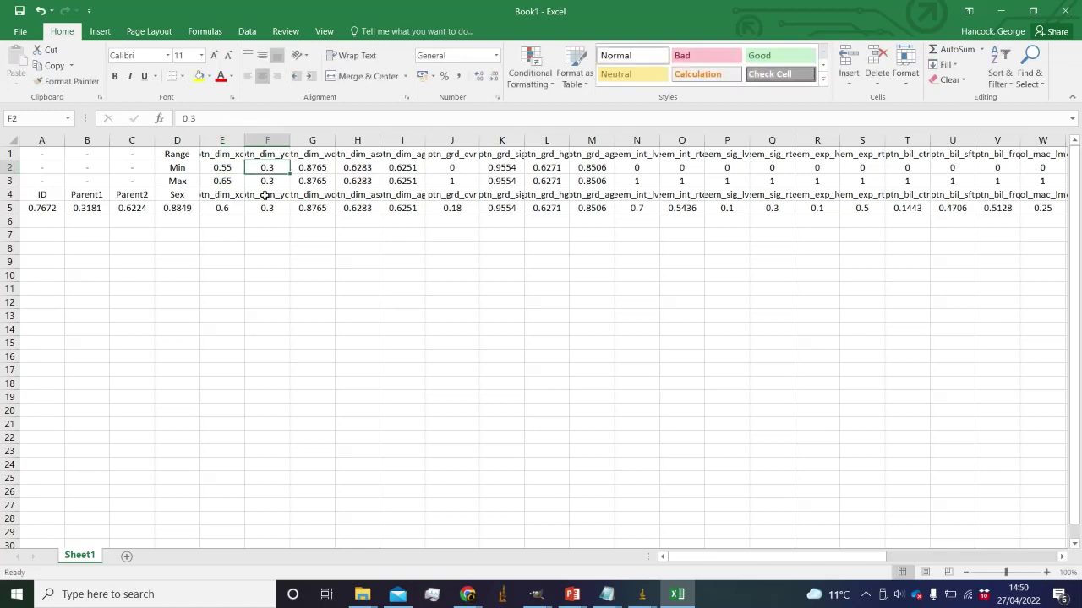
pyautogui.click(213, 119)
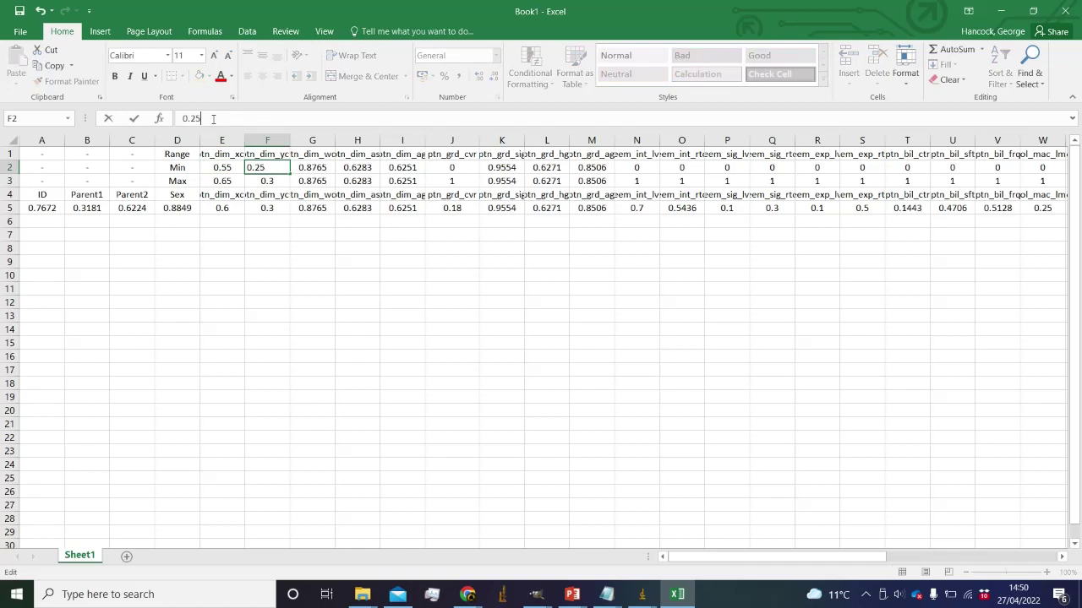
pyautogui.press('Return')
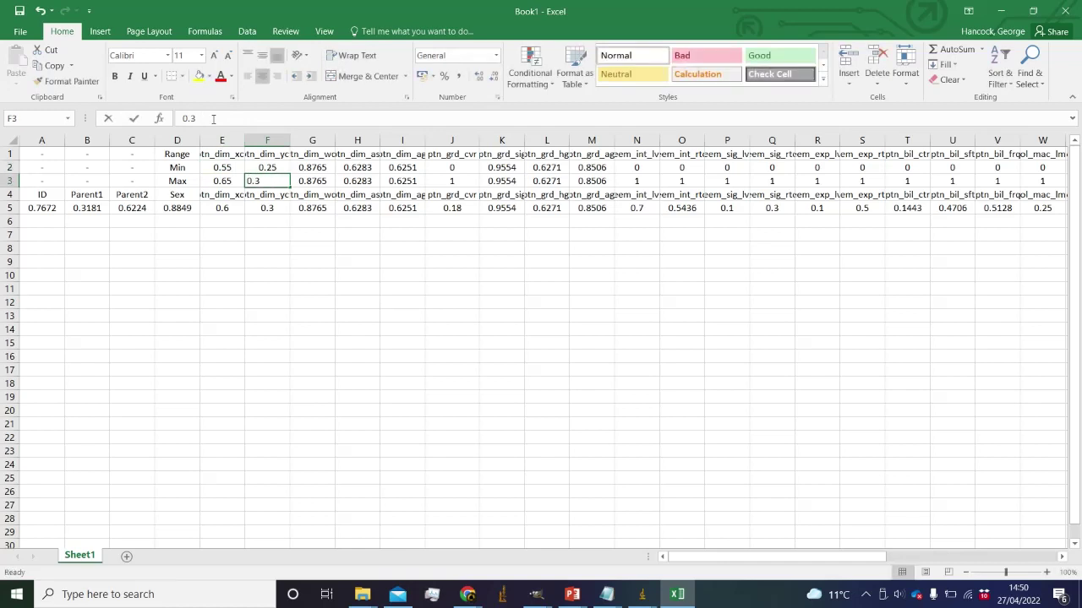
pyautogui.click(213, 119)
pyautogui.write('5')
pyautogui.click(246, 218)
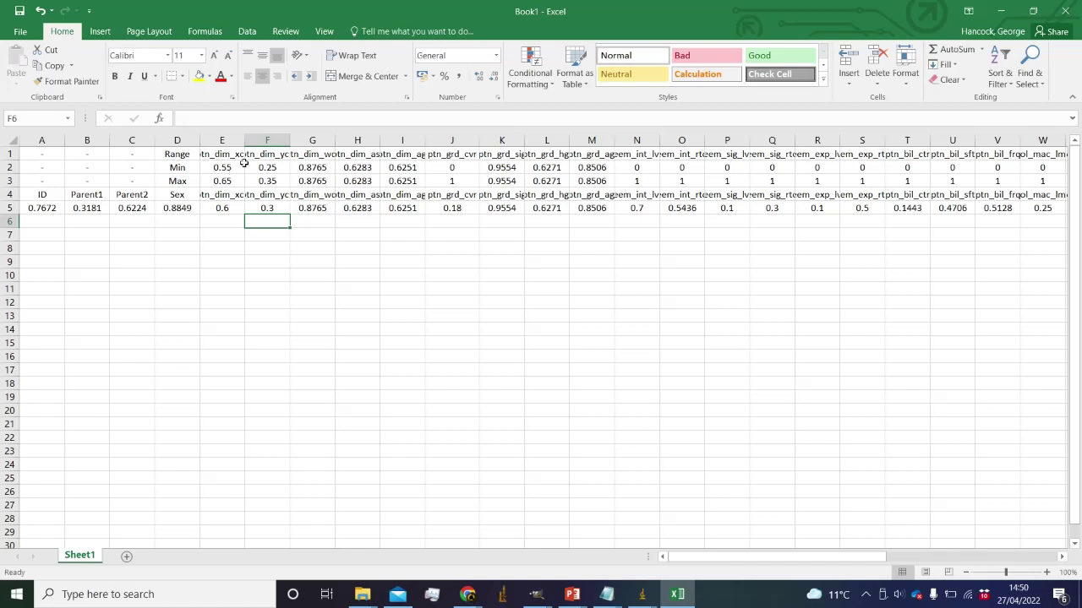
# - Refine E2/E3 to 0.575 and 0.625 and F2/F3 to 0.275 and 0.325
pyautogui.click(232, 169)
pyautogui.click(224, 119)
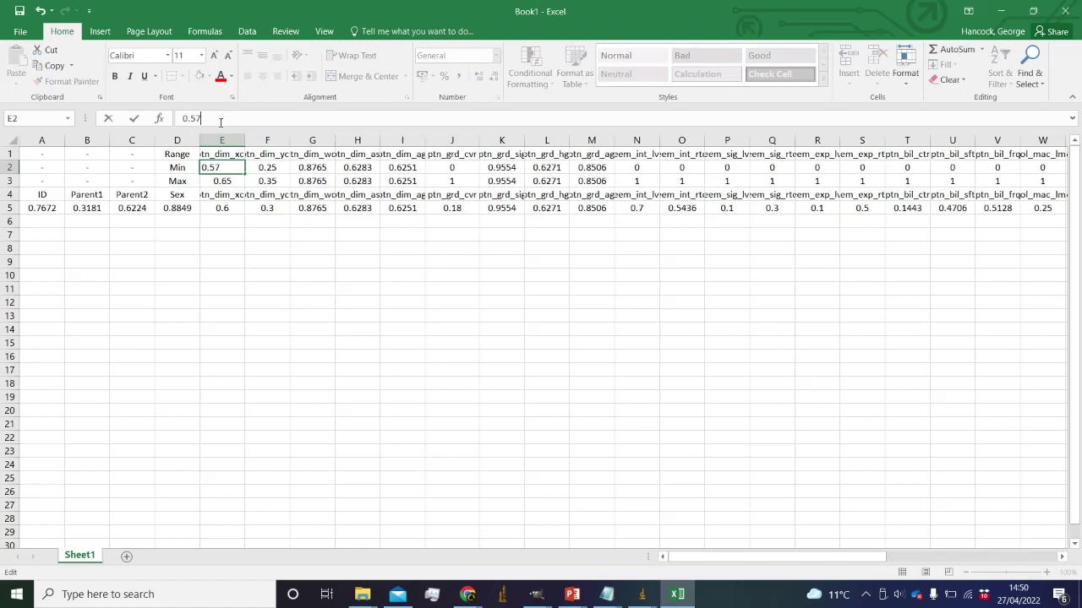
pyautogui.click(225, 179)
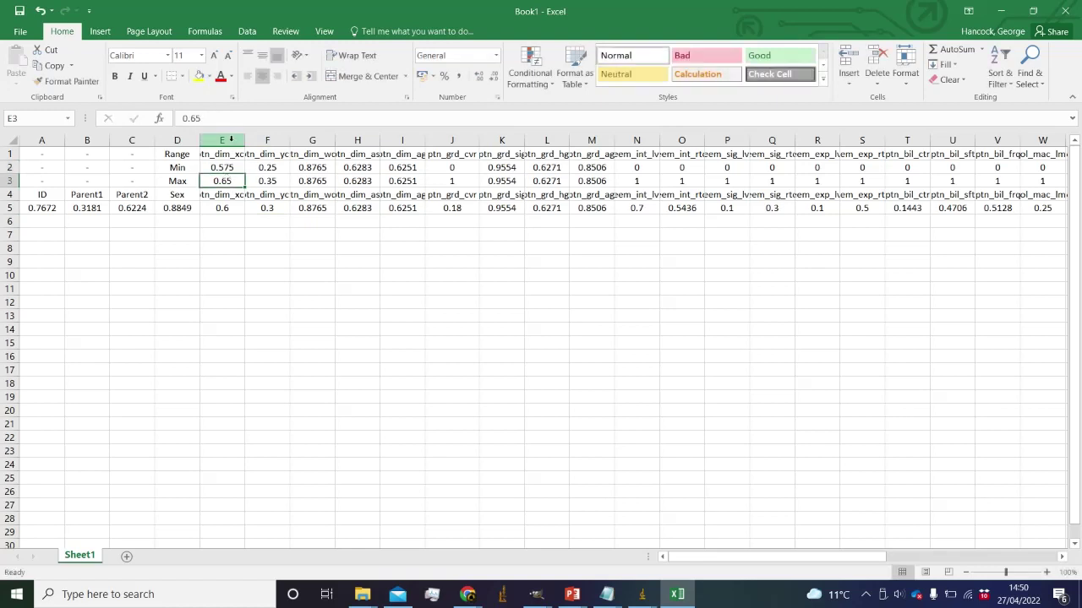
pyautogui.click(193, 118)
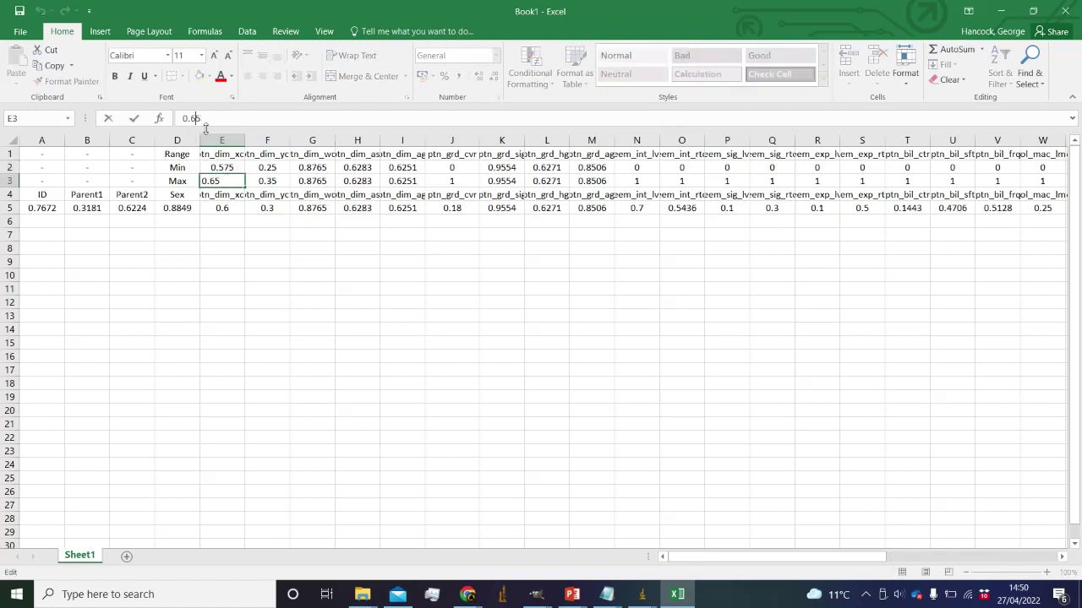
pyautogui.click(250, 163)
pyautogui.doubleClick(254, 167)
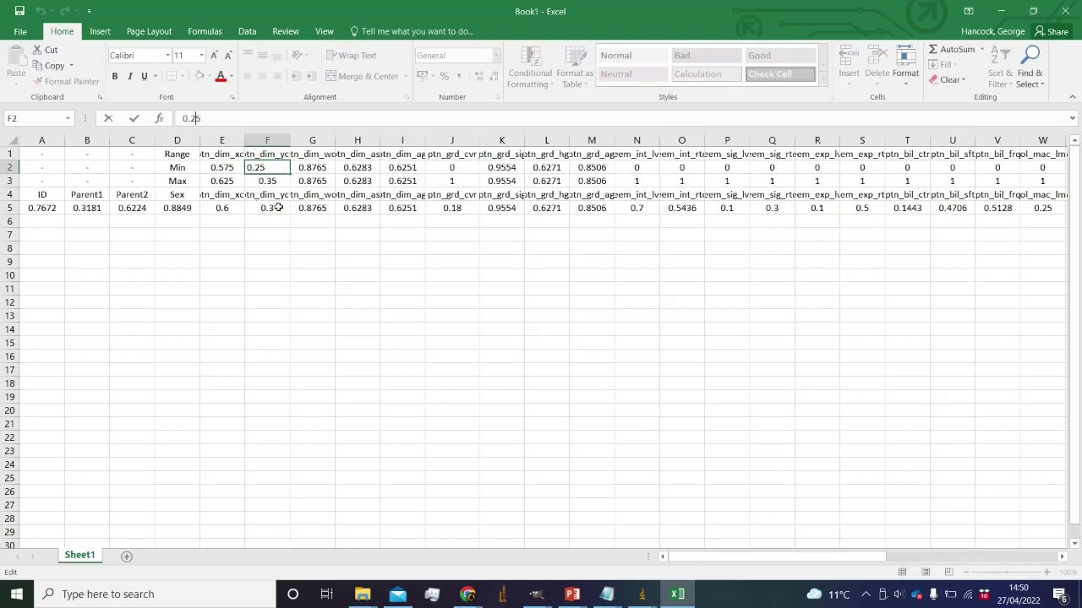
pyautogui.write('7')
pyautogui.press('Return')
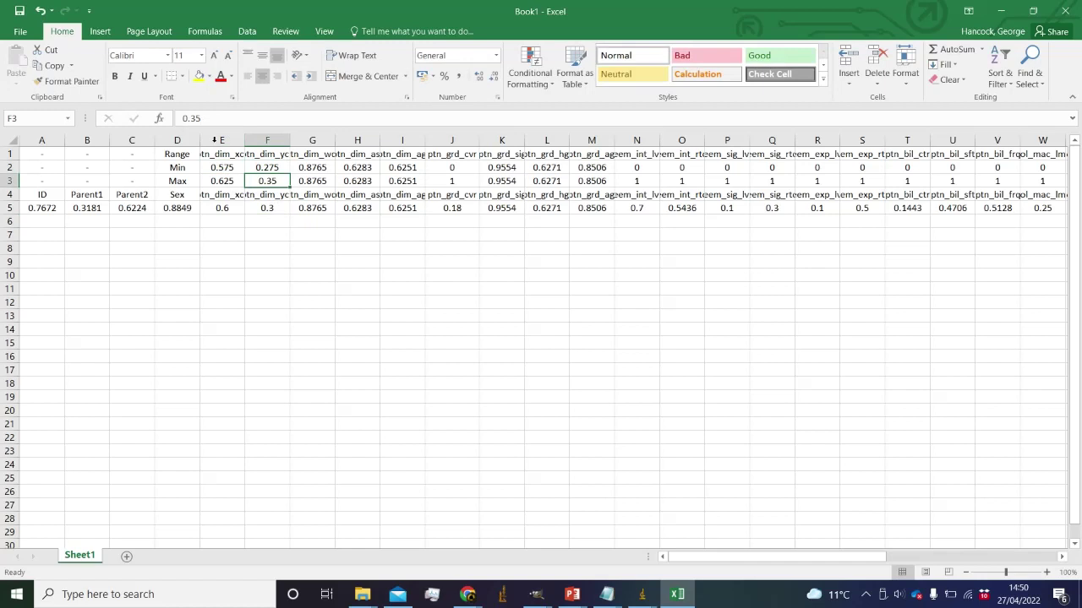
pyautogui.click(196, 117)
pyautogui.write('2')
pyautogui.click(292, 248)
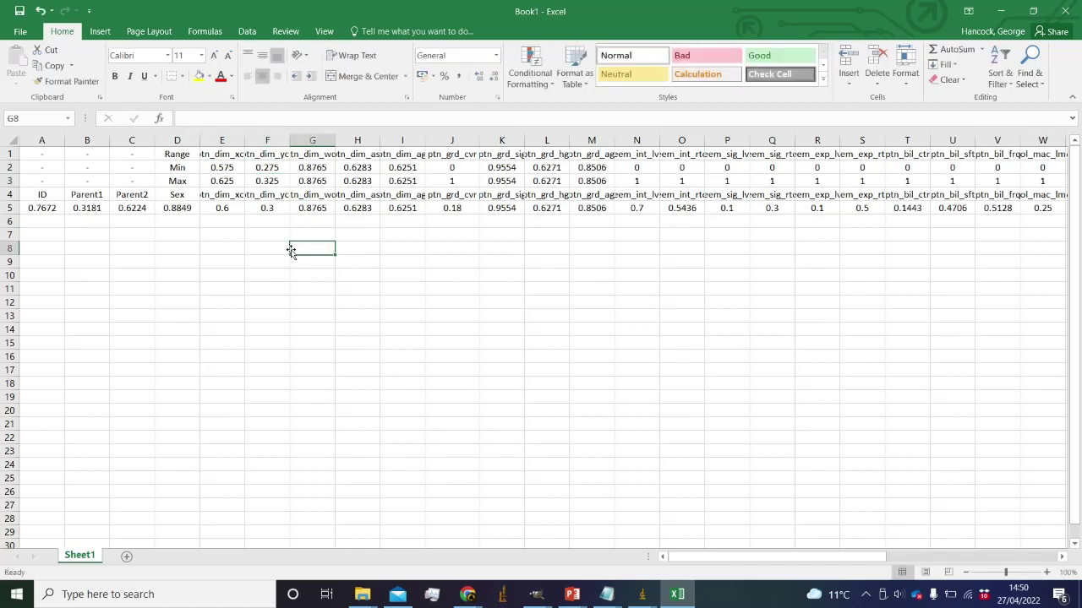
# - Copy the Range, Min and Max rows A1:AO3 from the worksheet
pyautogui.click(29, 152)
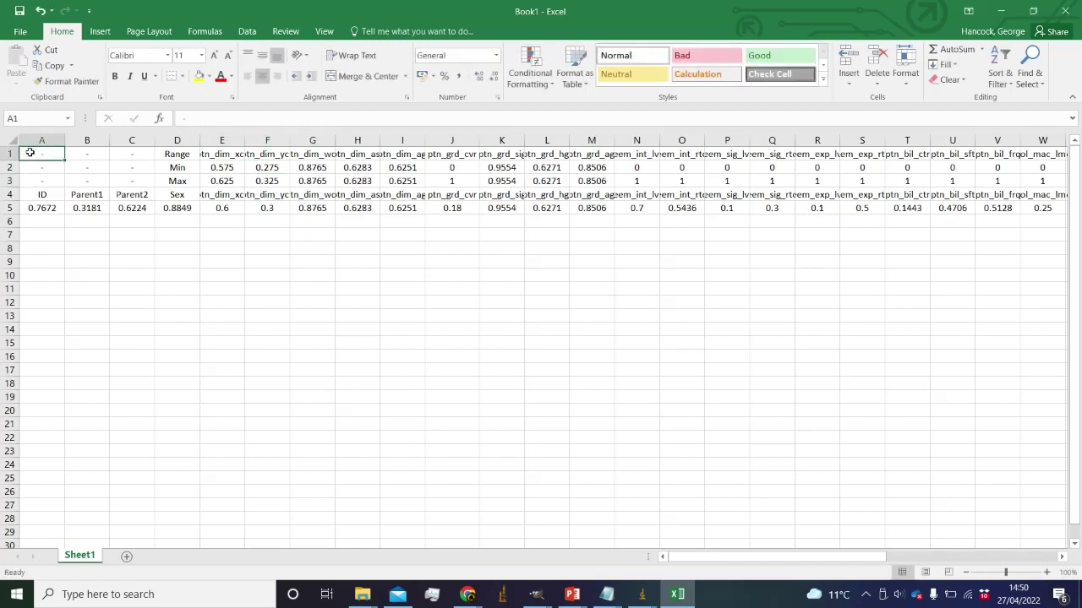
pyautogui.moveTo(724, 556); pyautogui.dragTo(698, 557)
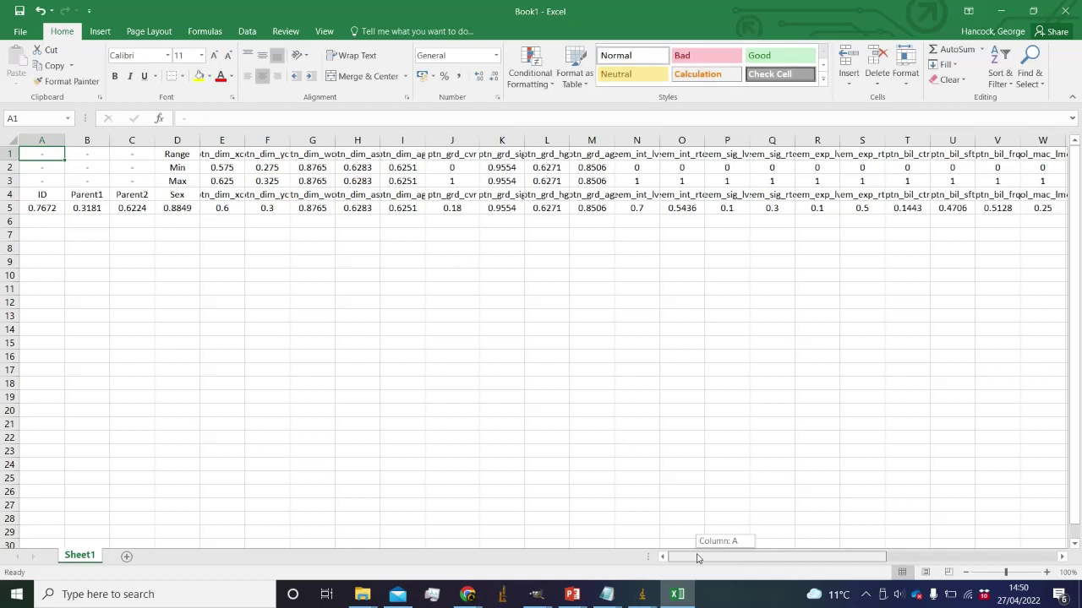
pyautogui.moveTo(697, 558); pyautogui.dragTo(1030, 555)
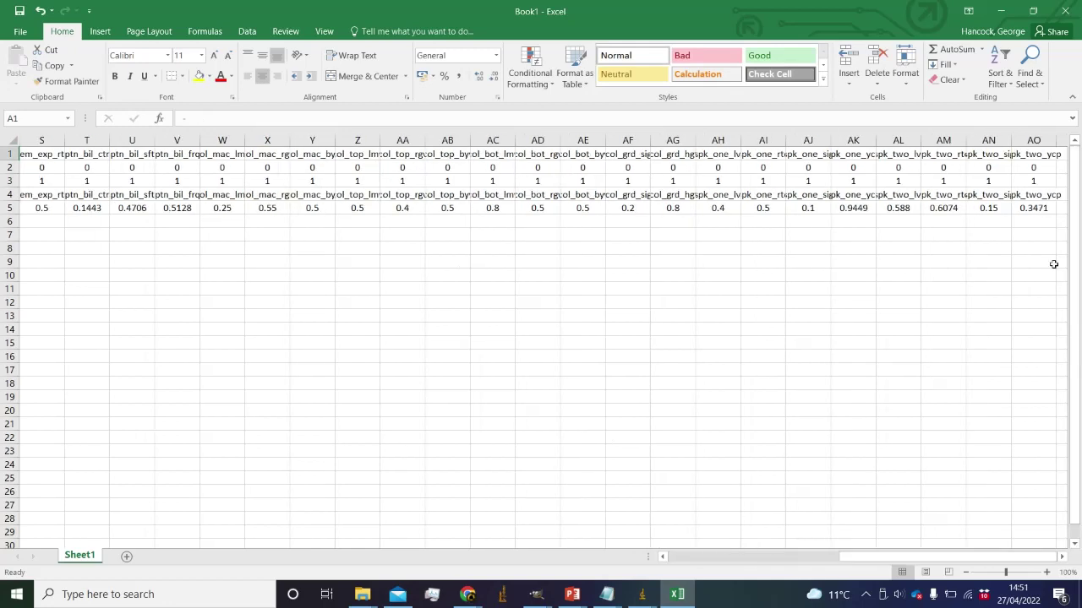
pyautogui.keyDown('shift'); pyautogui.click(1033, 184); pyautogui.keyUp('shift')
pyautogui.hotkey('ctrl', 'c')
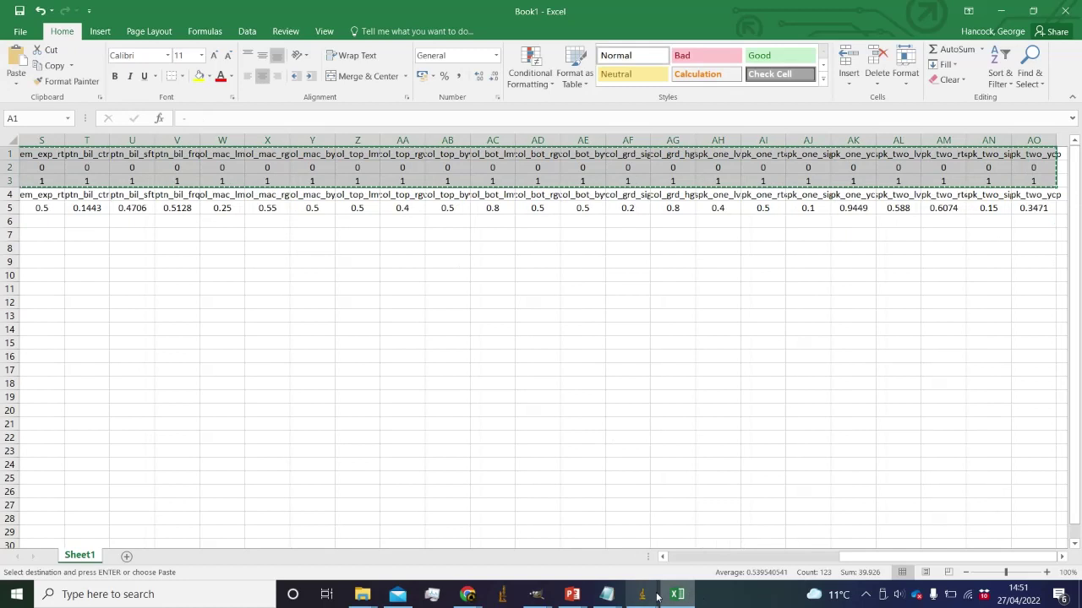
# - Paste the rows into the GrumpyToad notes by mistake, then undo the paste
pyautogui.moveTo(605, 595)
pyautogui.click(763, 541)
pyautogui.hotkey('ctrl', 'v')
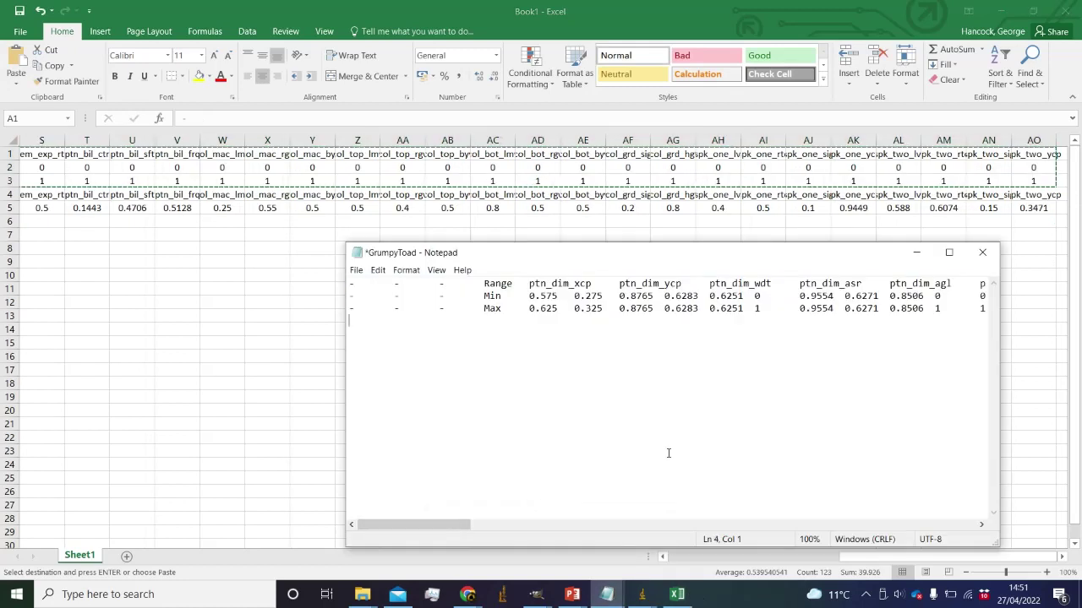
pyautogui.hotkey('ctrl', 'z')
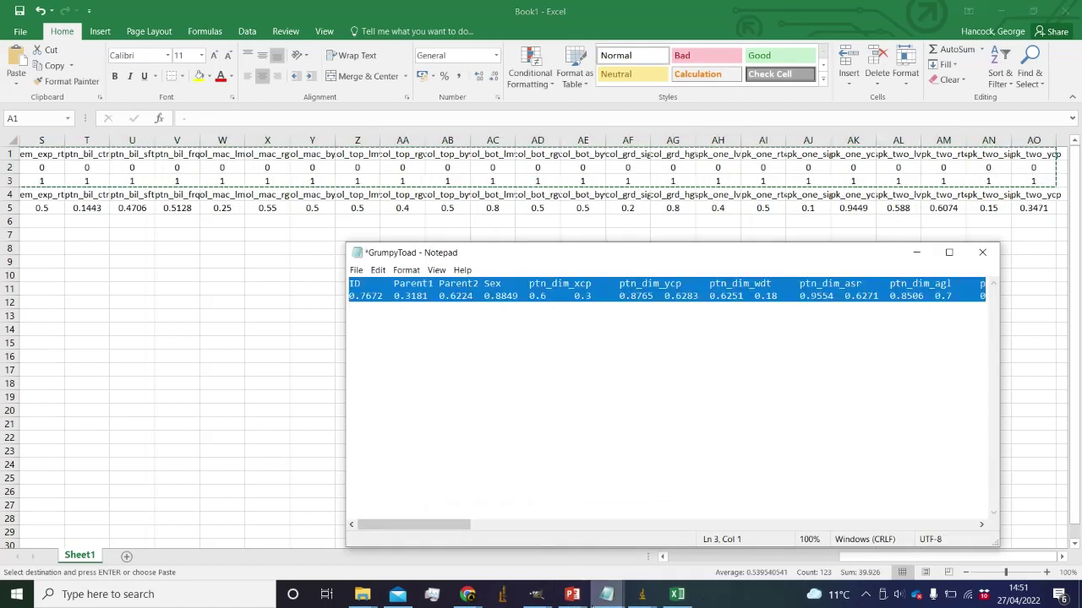
# - Replace Toad.Marsh's Transform_PhenotypeRanges text with the copied rows, save and close it, then return to Excel
pyautogui.moveTo(619, 592)
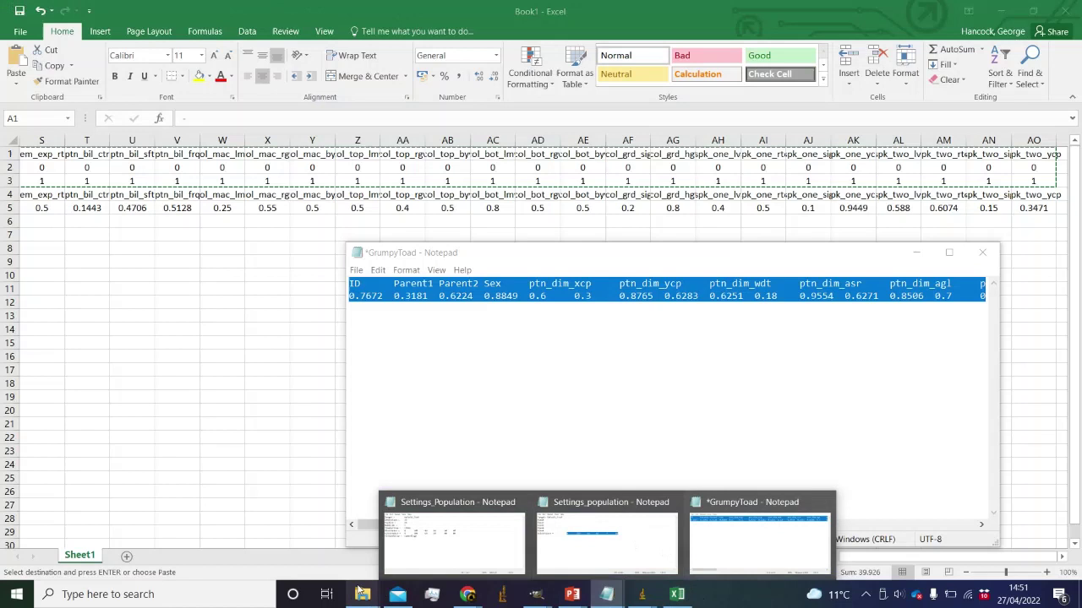
pyautogui.moveTo(361, 594)
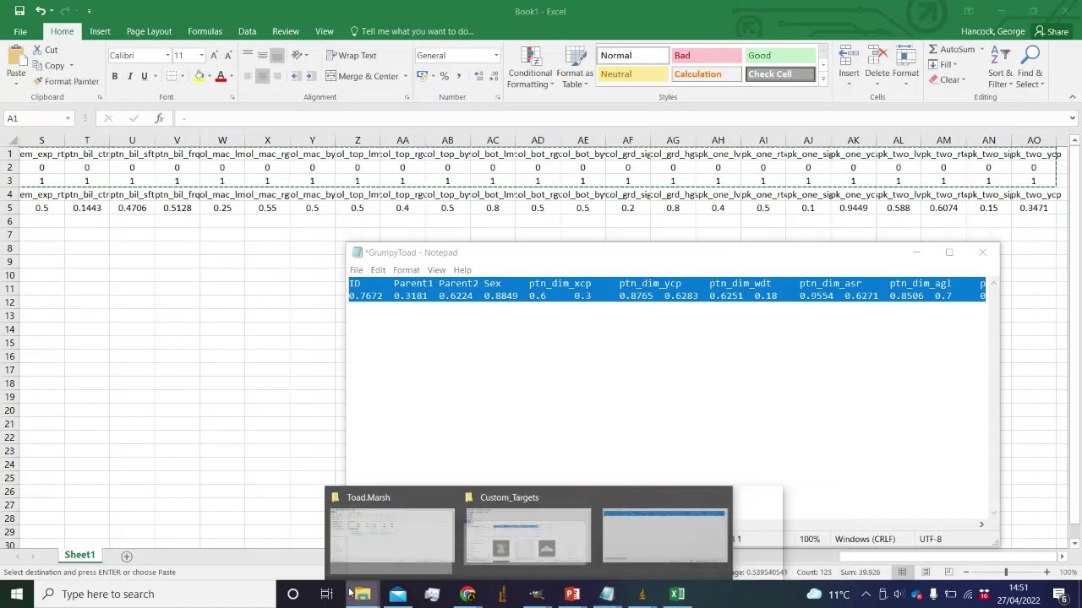
pyautogui.click(279, 550)
pyautogui.doubleClick(245, 218)
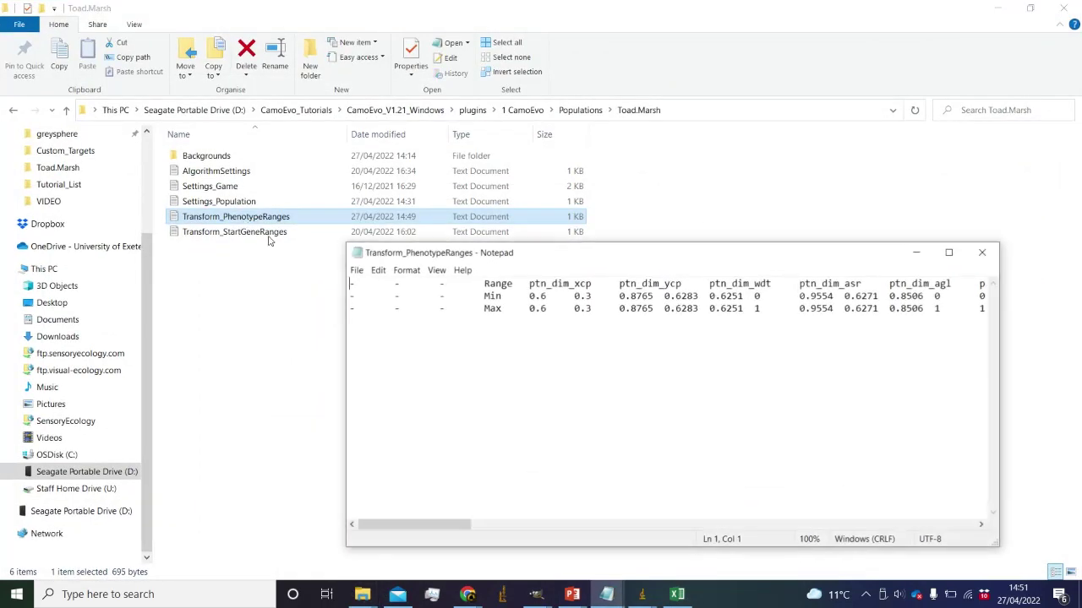
pyautogui.hotkey('ctrl', 'a')
pyautogui.hotkey('ctrl', 'v')
pyautogui.hotkey('ctrl', 's')
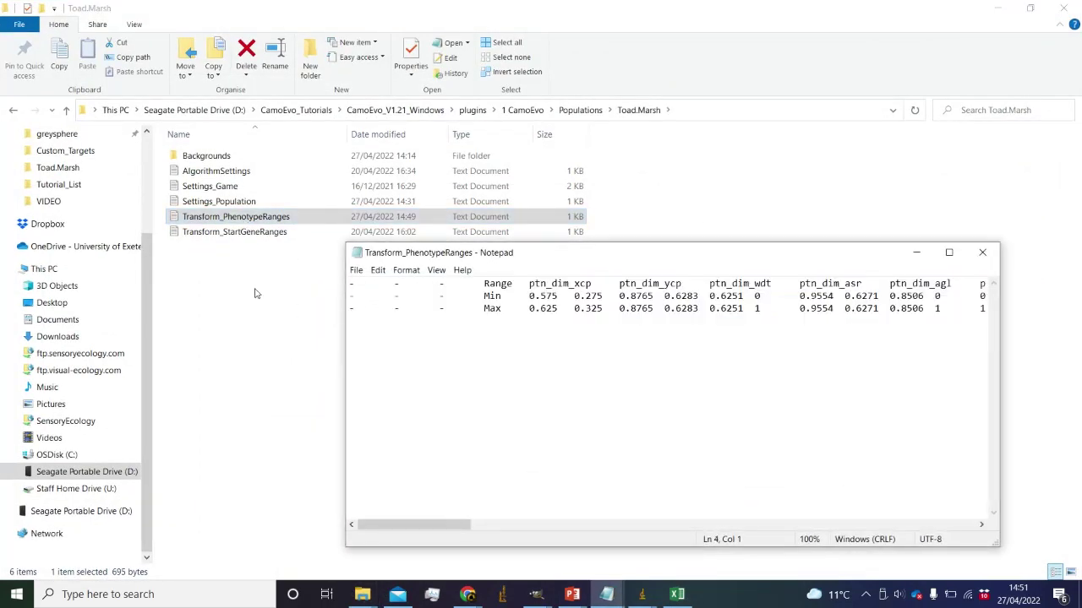
pyautogui.hotkey('alt', 'F4')
pyautogui.click(240, 231)
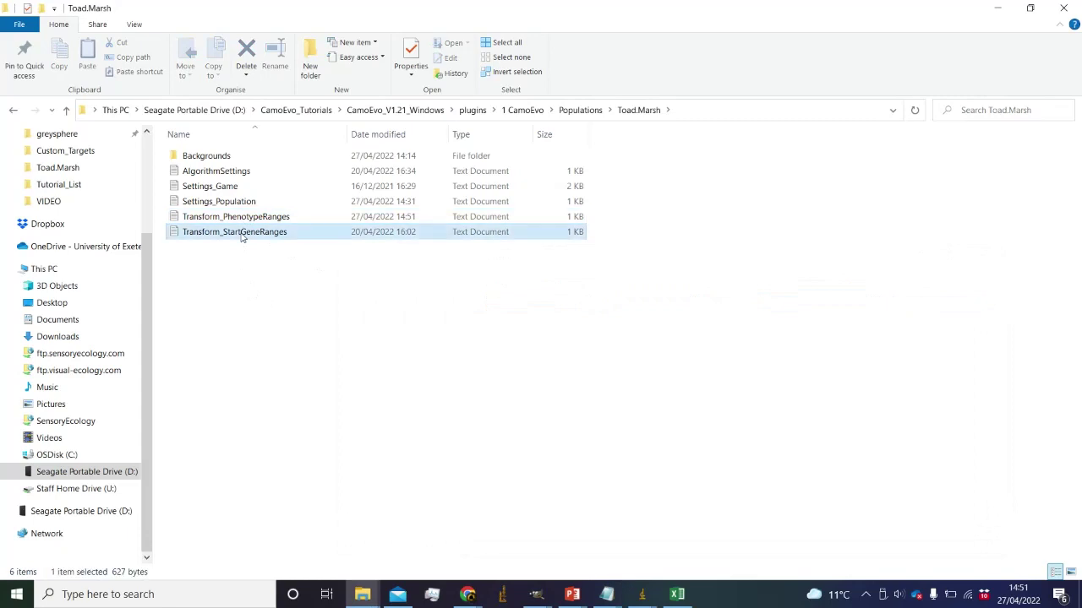
pyautogui.click(676, 594)
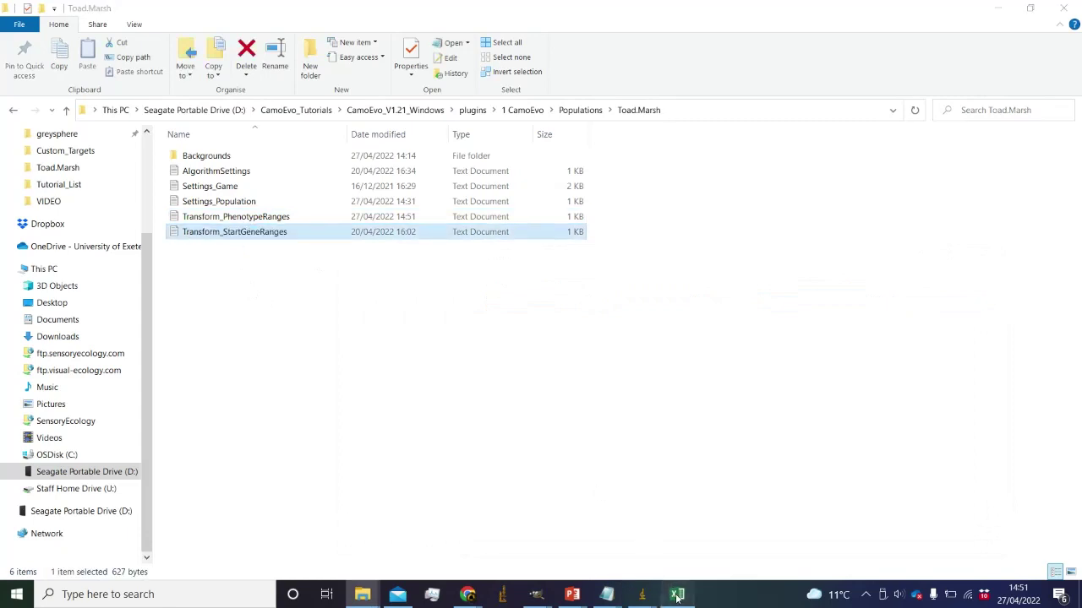
pyautogui.click(551, 457)
# - Fill Min 0 and Max 1 from N2:N3 across all the gene columns
pyautogui.moveTo(845, 556); pyautogui.dragTo(653, 205)
pyautogui.press('Escape')
pyautogui.hscroll(2, 654, 205)
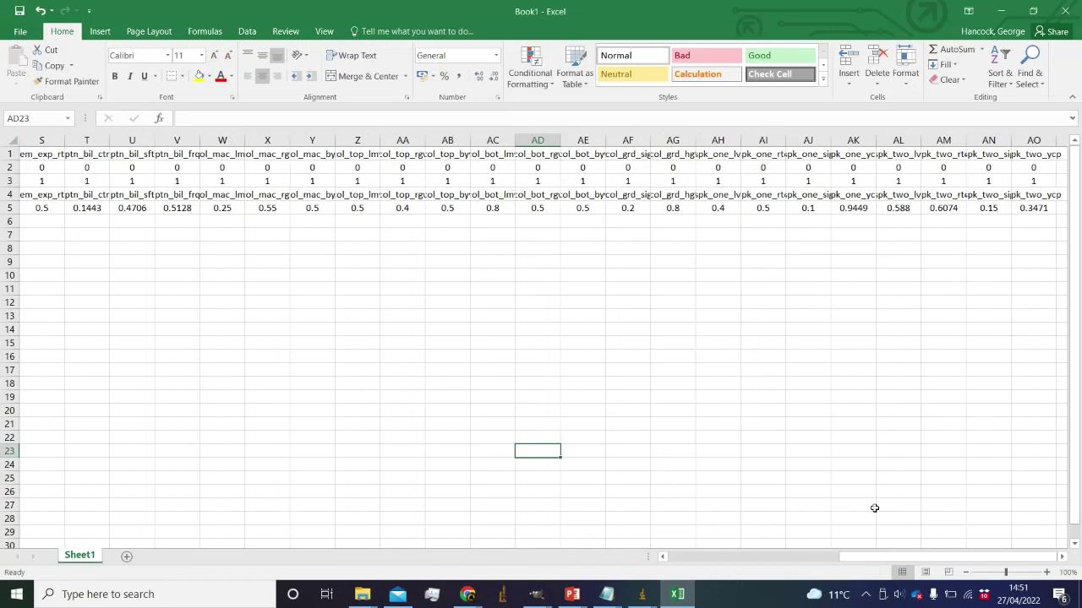
pyautogui.moveTo(870, 556); pyautogui.dragTo(706, 541)
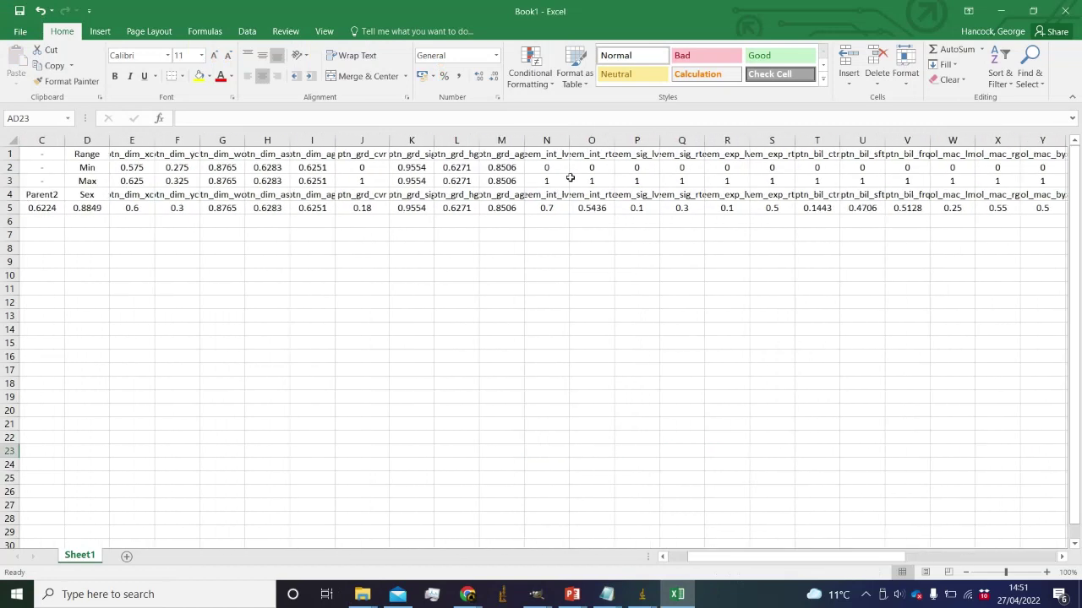
pyautogui.moveTo(548, 168); pyautogui.dragTo(126, 197)
pyautogui.moveTo(715, 556); pyautogui.dragTo(794, 545)
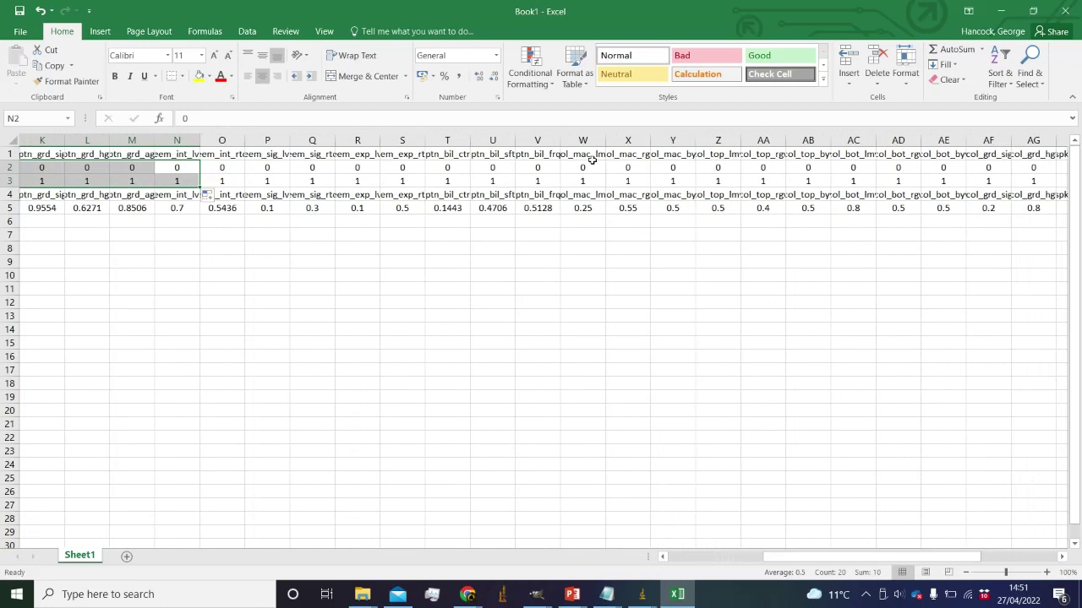
# - AutoFit every worksheet column so the full gene names are visible
pyautogui.hotkey('ctrl', 'a')
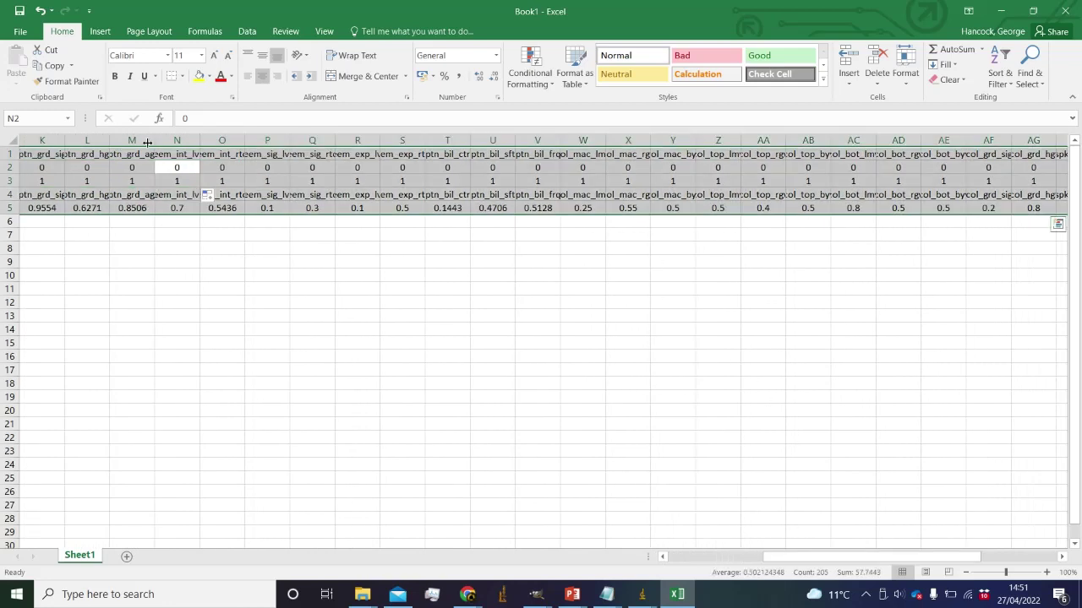
pyautogui.moveTo(154, 137); pyautogui.dragTo(157, 137)
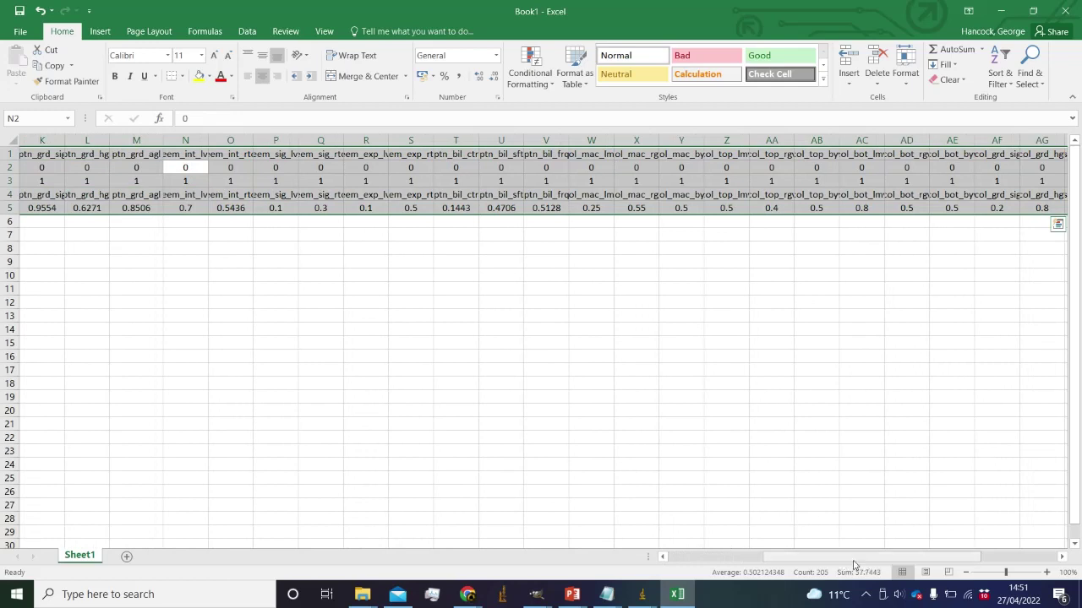
pyautogui.moveTo(774, 554); pyautogui.dragTo(668, 553)
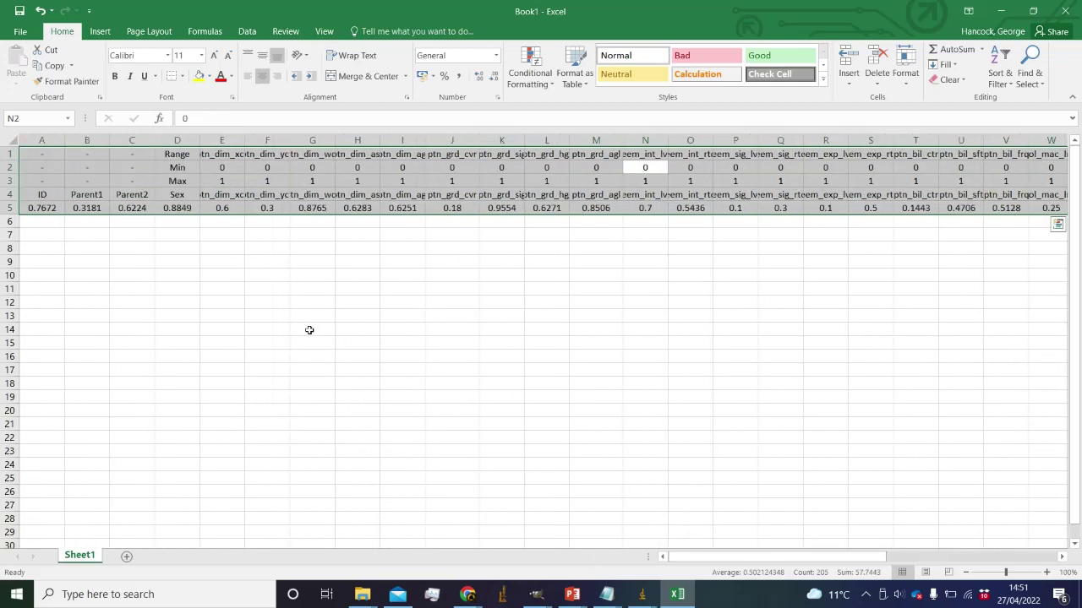
pyautogui.hotkey('ctrl', 'a')
pyautogui.doubleClick(158, 142)
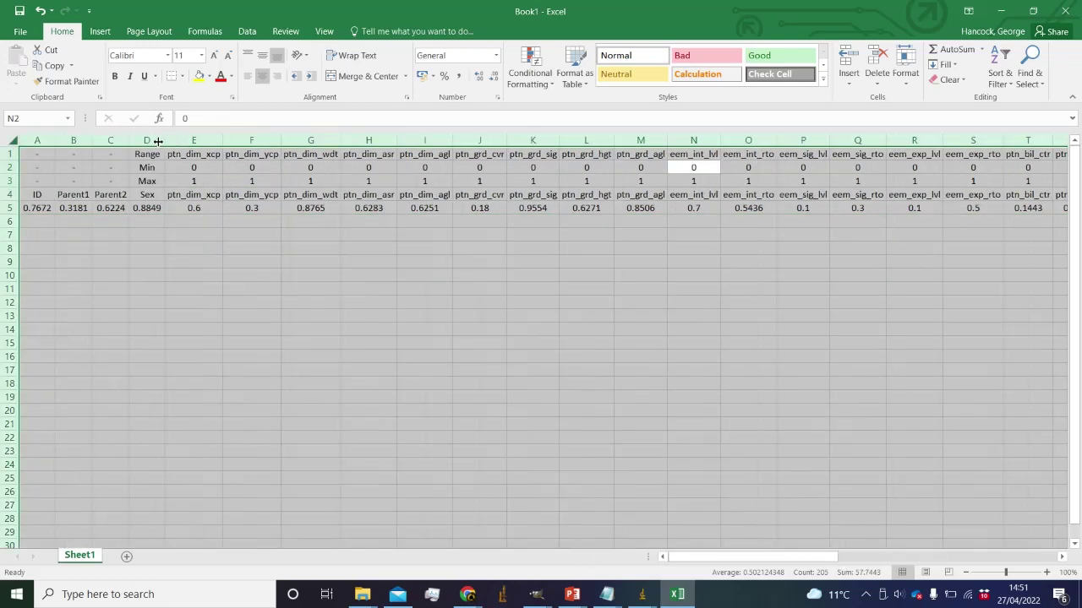
pyautogui.click(785, 340)
pyautogui.moveTo(756, 556); pyautogui.dragTo(799, 559)
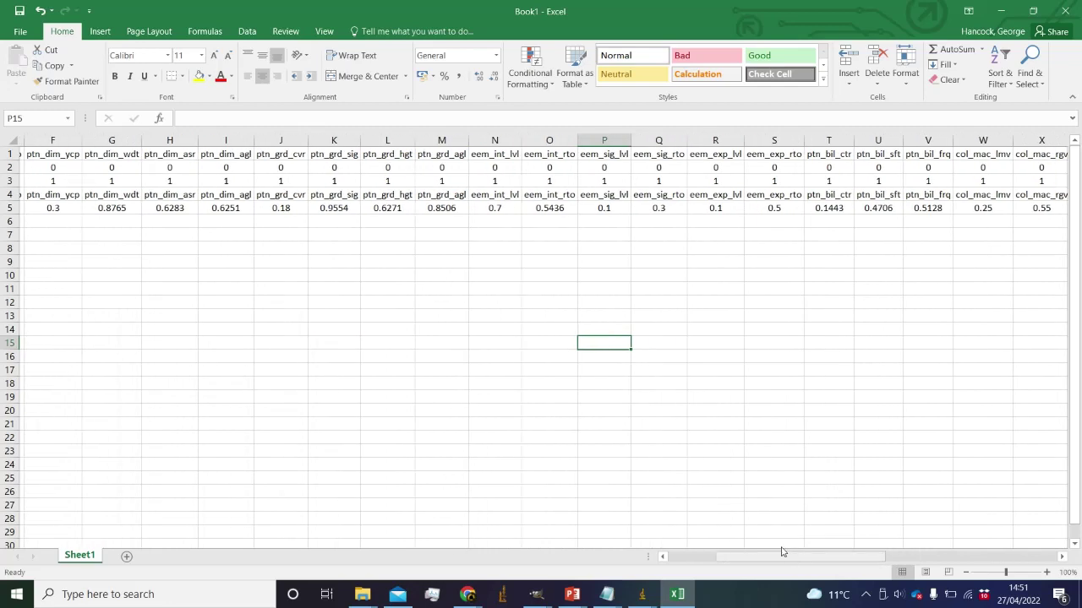
# - Enter the Min formula =N5-0.2 in cell N2
pyautogui.click(328, 208)
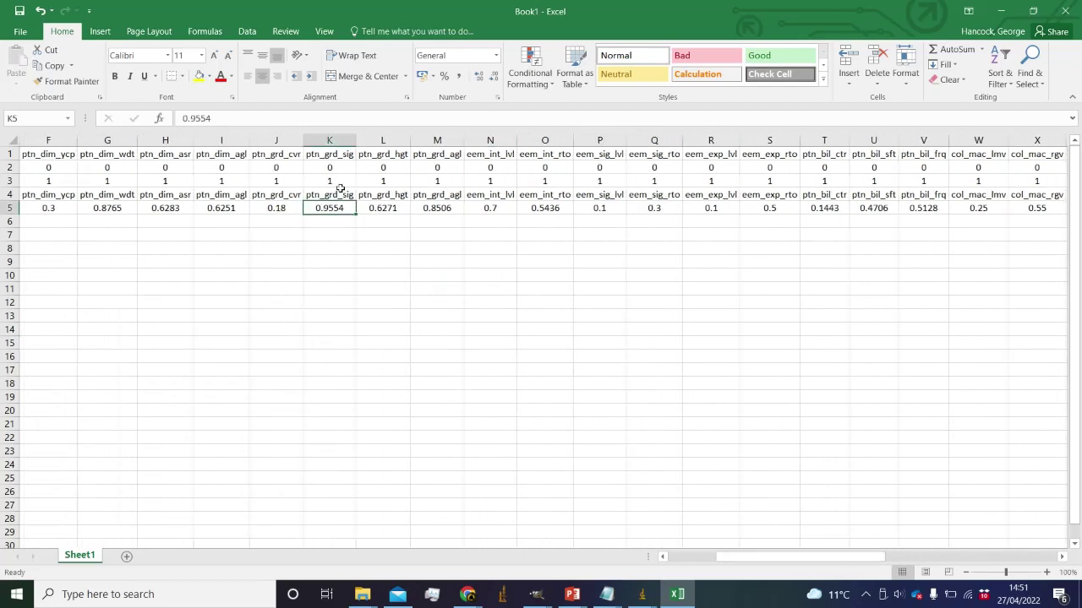
pyautogui.click(492, 208)
pyautogui.doubleClick(489, 167)
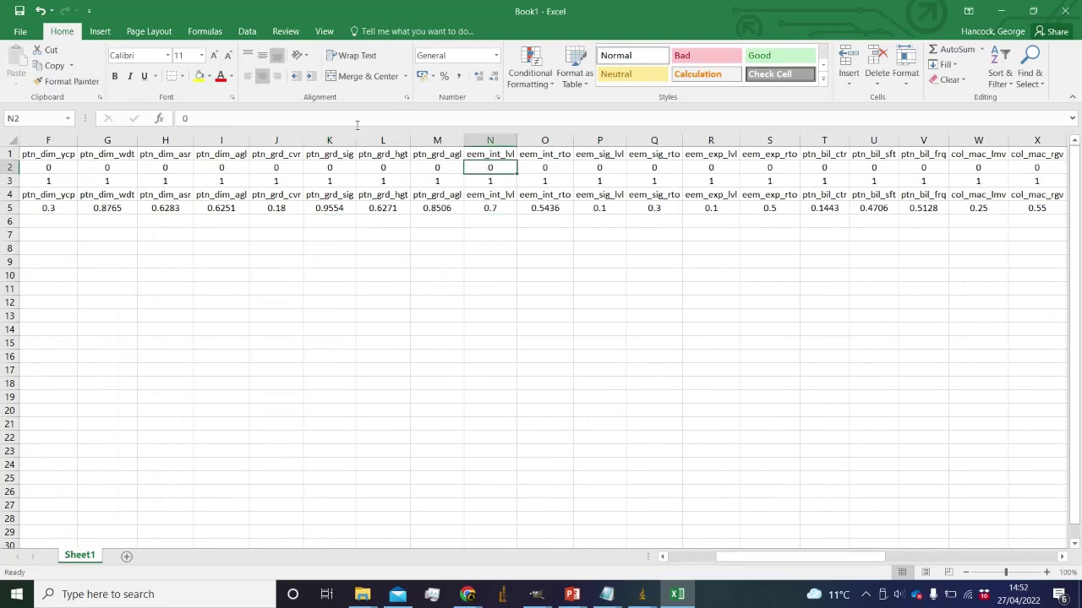
pyautogui.press('BackSpace')
pyautogui.write('=')
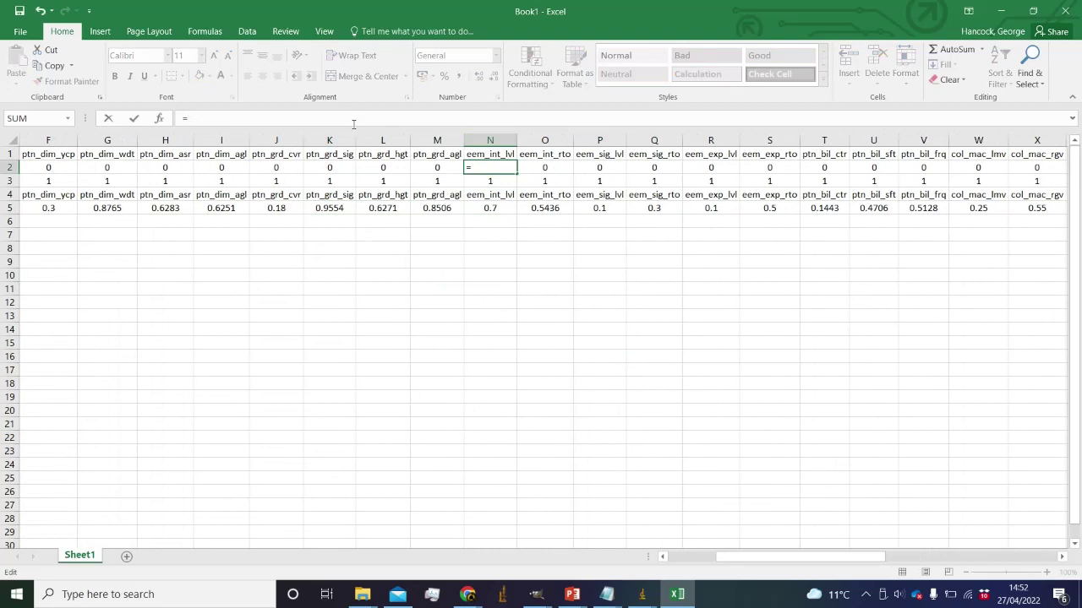
pyautogui.click(487, 209)
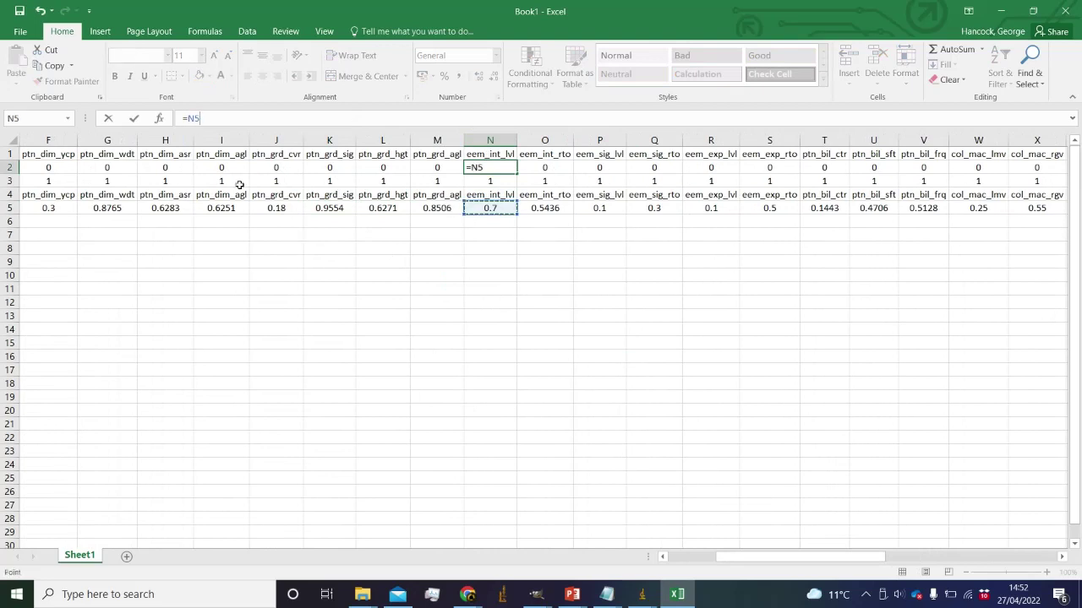
pyautogui.write('-0.2')
pyautogui.press('Return')
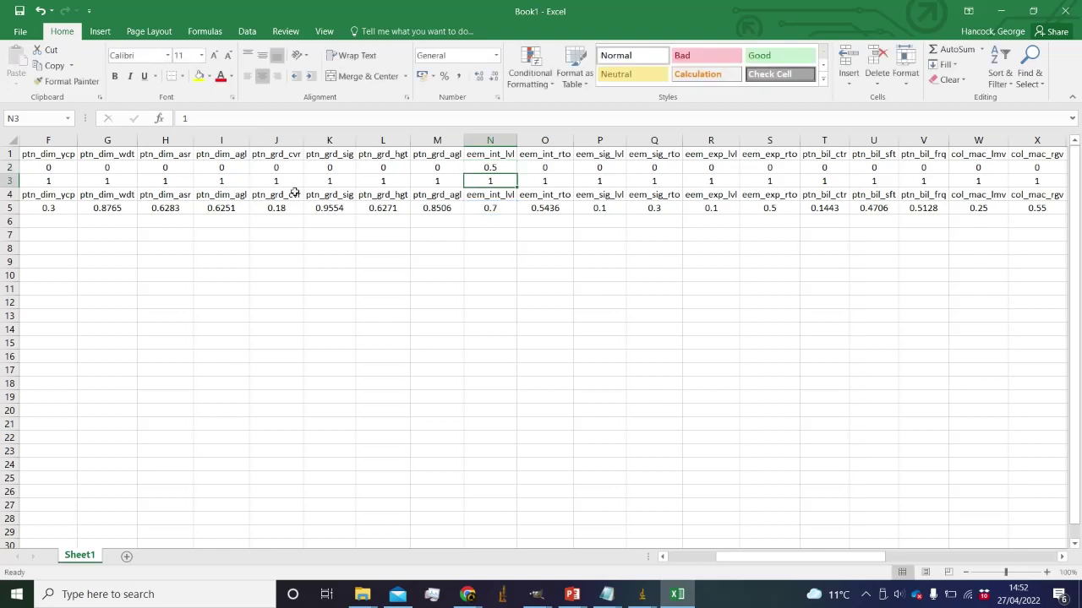
# - Enter =N5+0.2 in N3 and fill both formulas right through column AO
pyautogui.click(313, 124)
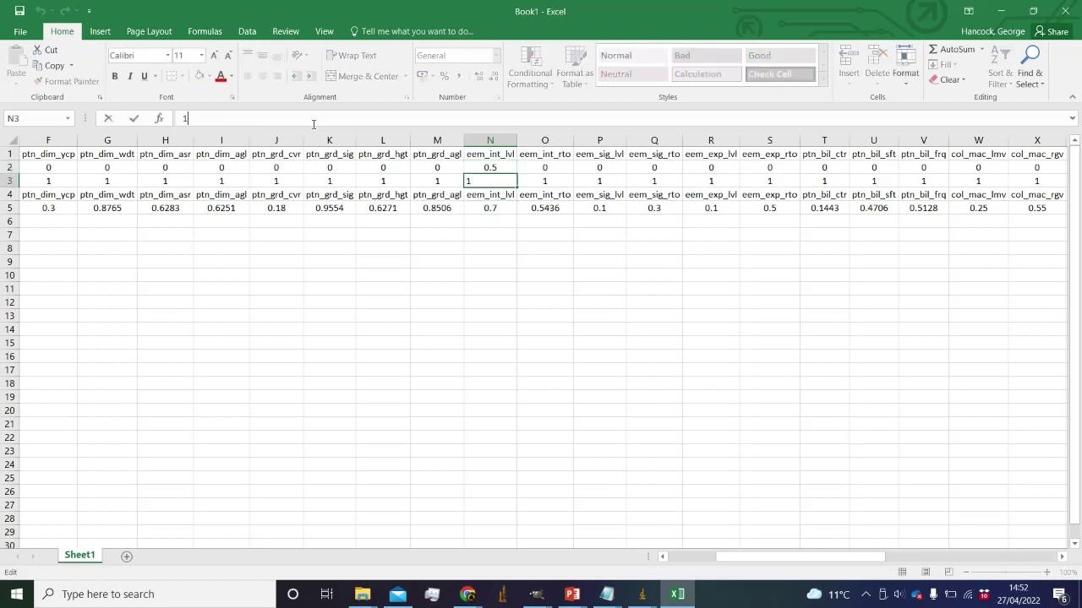
pyautogui.write('=')
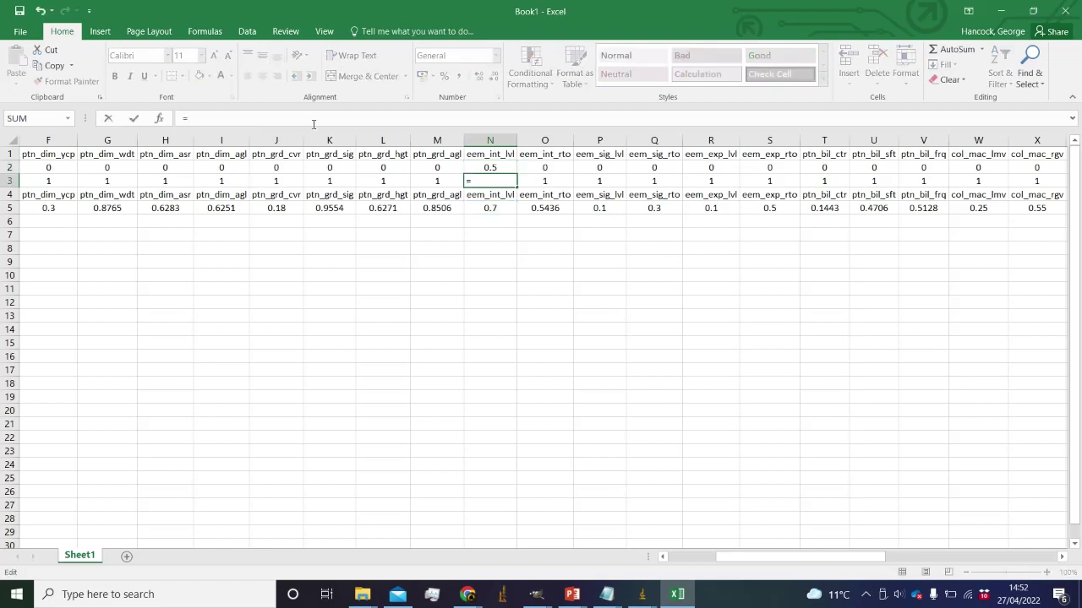
pyautogui.click(495, 209)
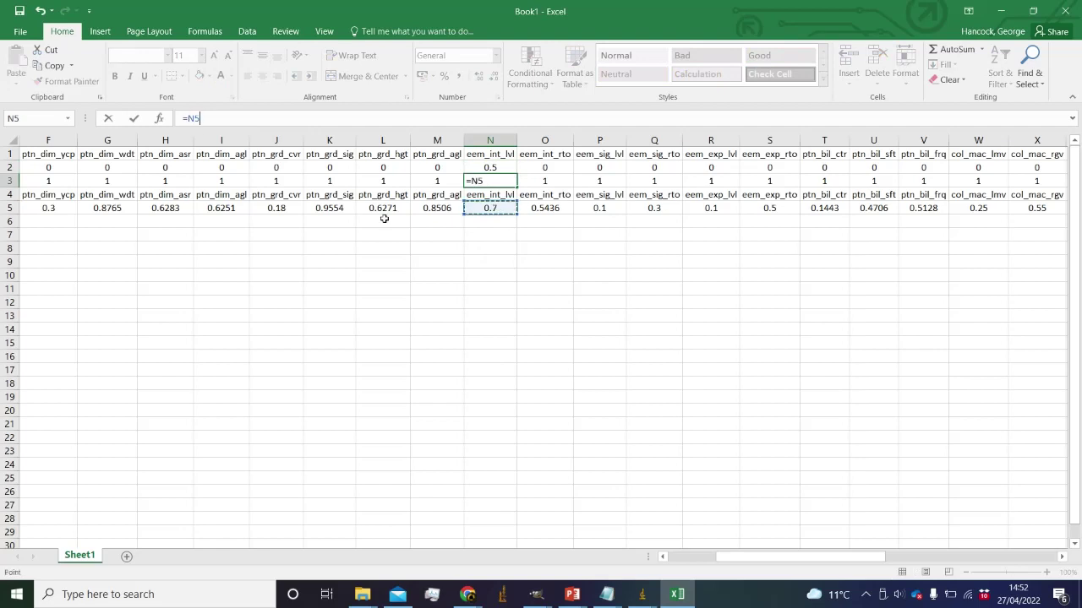
pyautogui.write('+0.2')
pyautogui.press('Return')
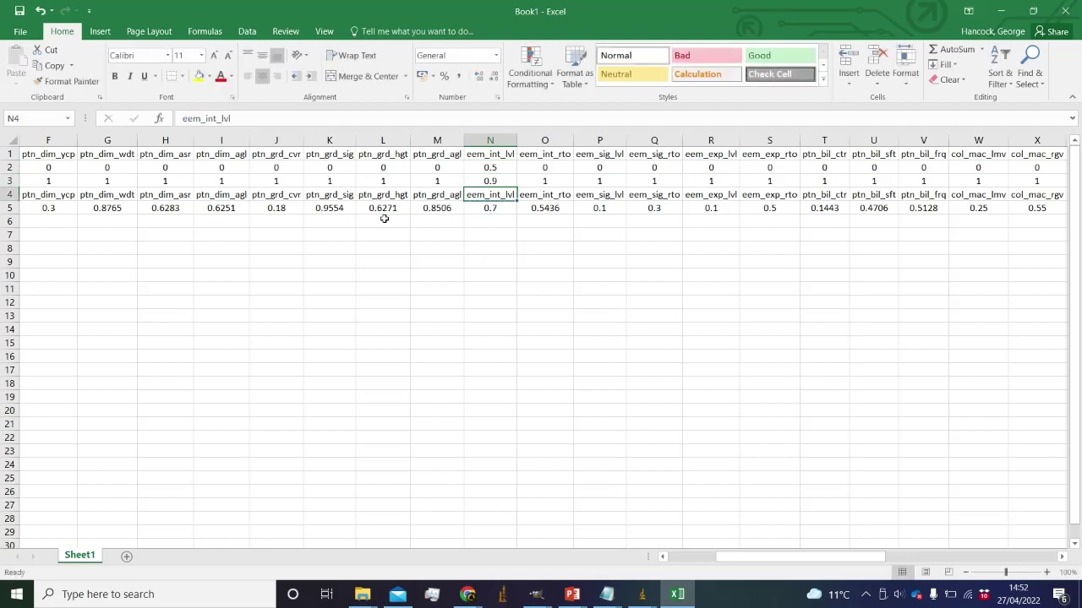
pyautogui.moveTo(499, 169); pyautogui.dragTo(965, 177)
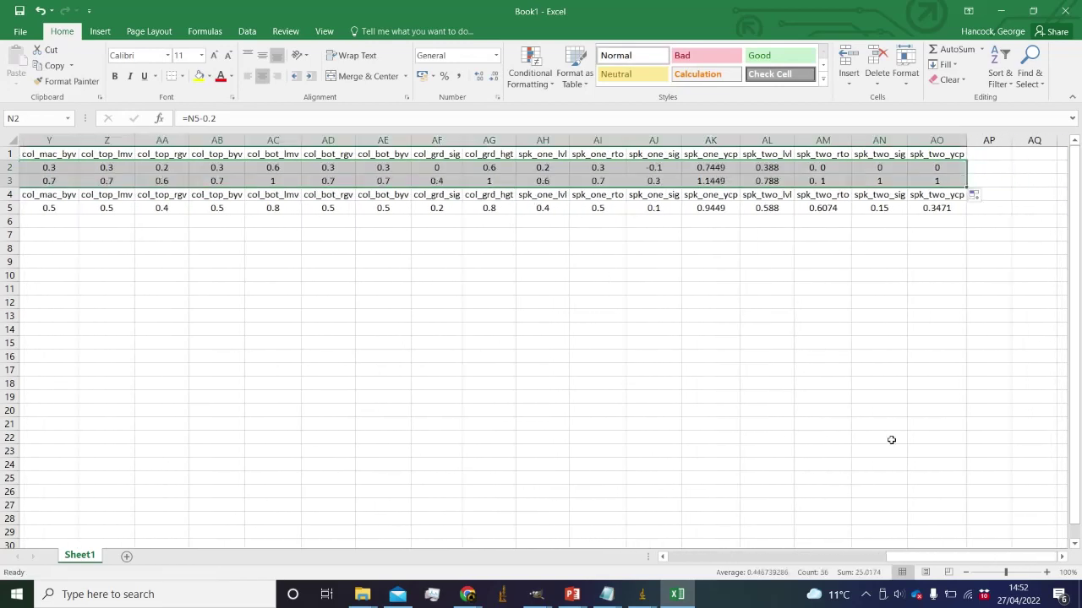
# - Set the spk_two_sig, spk_one_sig, ptn_bil_ctr, eem_sig_lvl and eem_exp_lvl minimums to 0
pyautogui.click(771, 370)
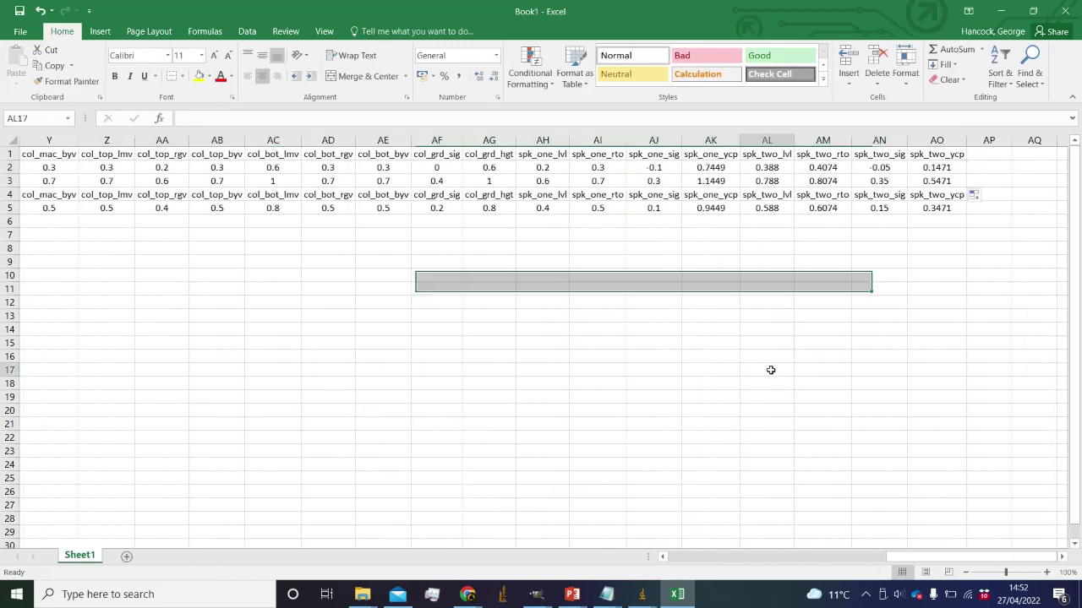
pyautogui.click(900, 169)
pyautogui.write('0')
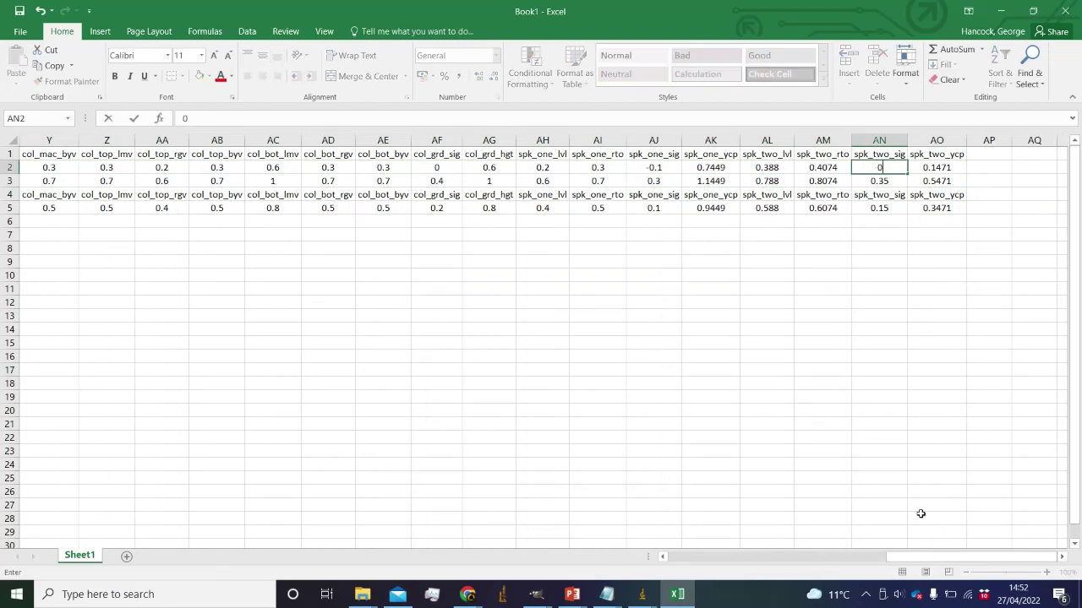
pyautogui.hscroll(-1, 757, 217)
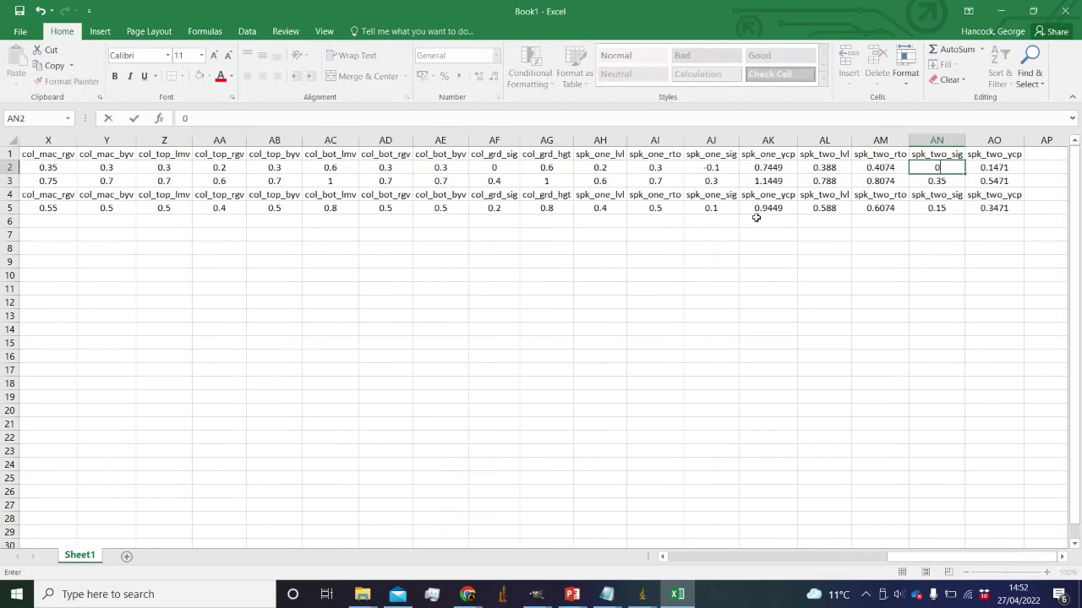
pyautogui.click(725, 170)
pyautogui.write('0')
pyautogui.moveTo(925, 557); pyautogui.dragTo(797, 557)
pyautogui.click(326, 168)
pyautogui.write('0')
pyautogui.click(273, 168)
pyautogui.write('0')
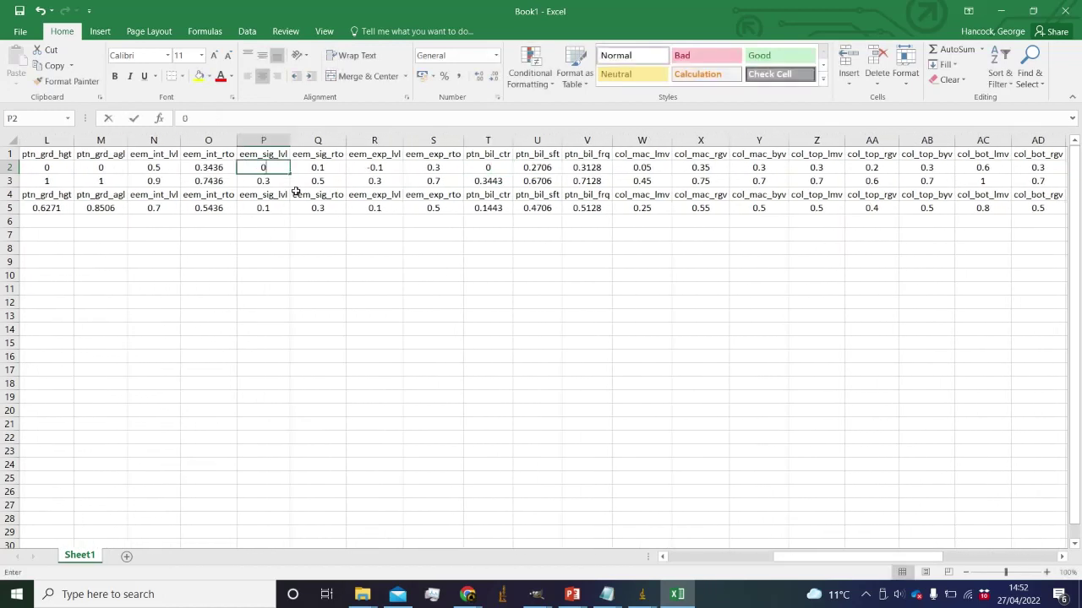
pyautogui.moveTo(805, 557); pyautogui.dragTo(938, 559)
pyautogui.click(593, 167)
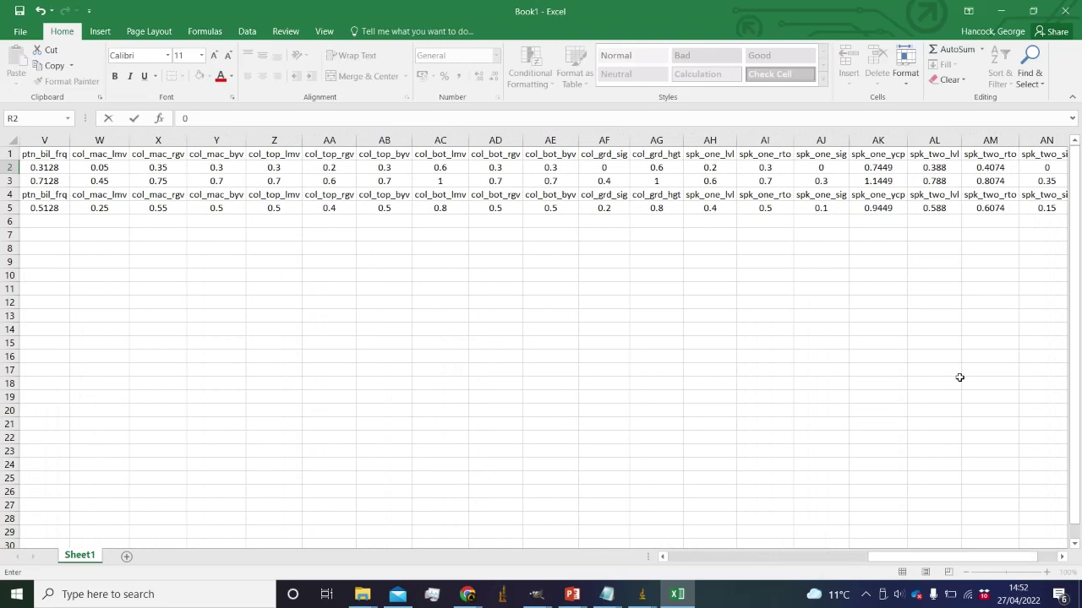
# - Cap the spk_one_ycp maximum at 1 instead of 1.1449
pyautogui.click(879, 181)
pyautogui.write('1')
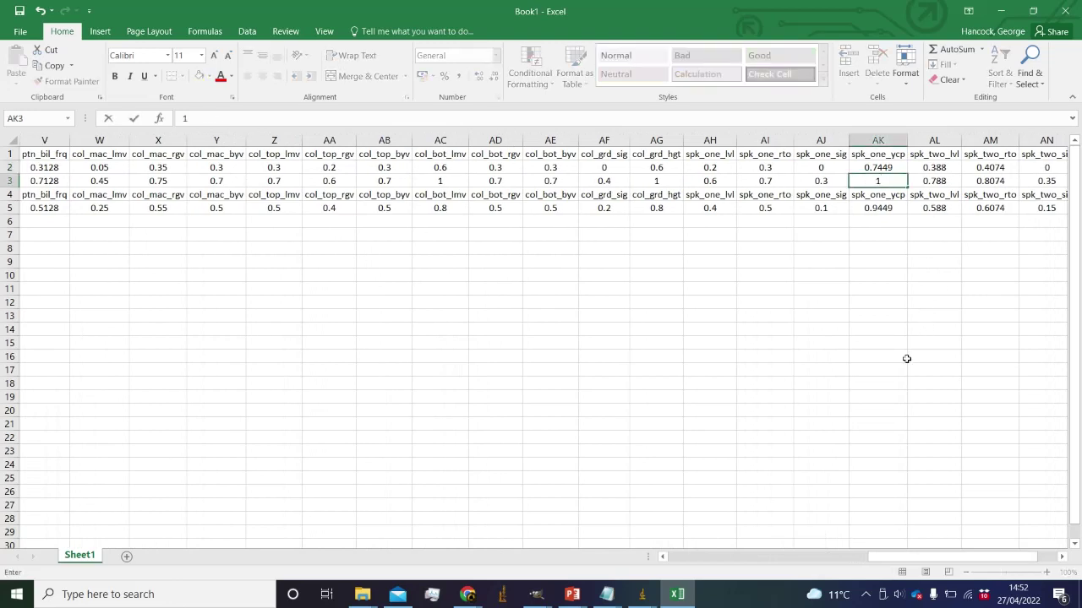
pyautogui.moveTo(894, 557); pyautogui.dragTo(517, 526)
pyautogui.click(869, 452)
# - Copy the Range, Min and Max rows A1:AO3
pyautogui.click(36, 155)
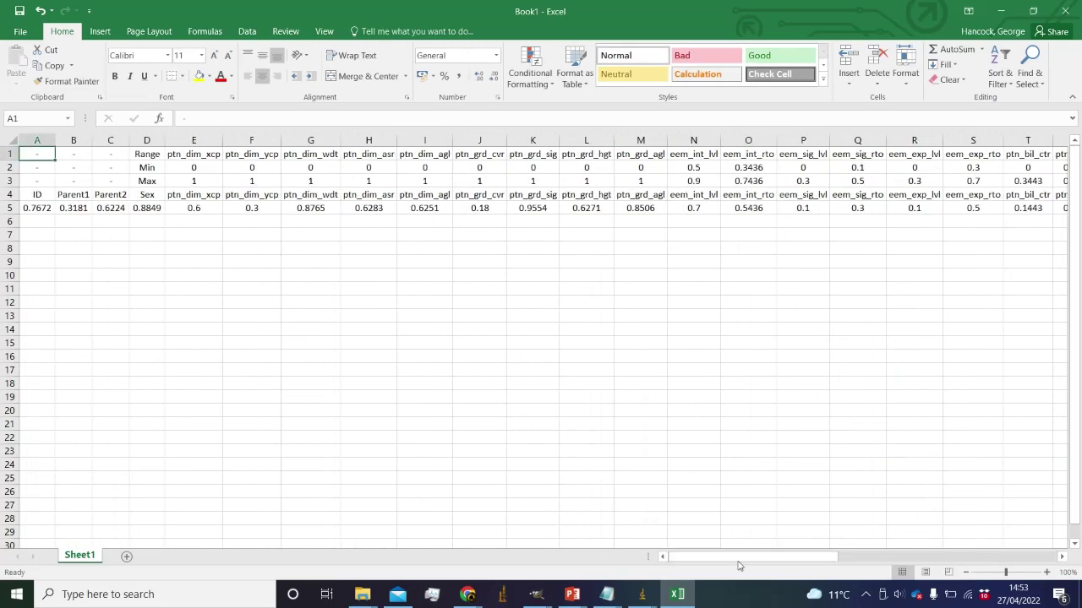
pyautogui.moveTo(737, 558); pyautogui.dragTo(399, 532)
pyautogui.click(1004, 183)
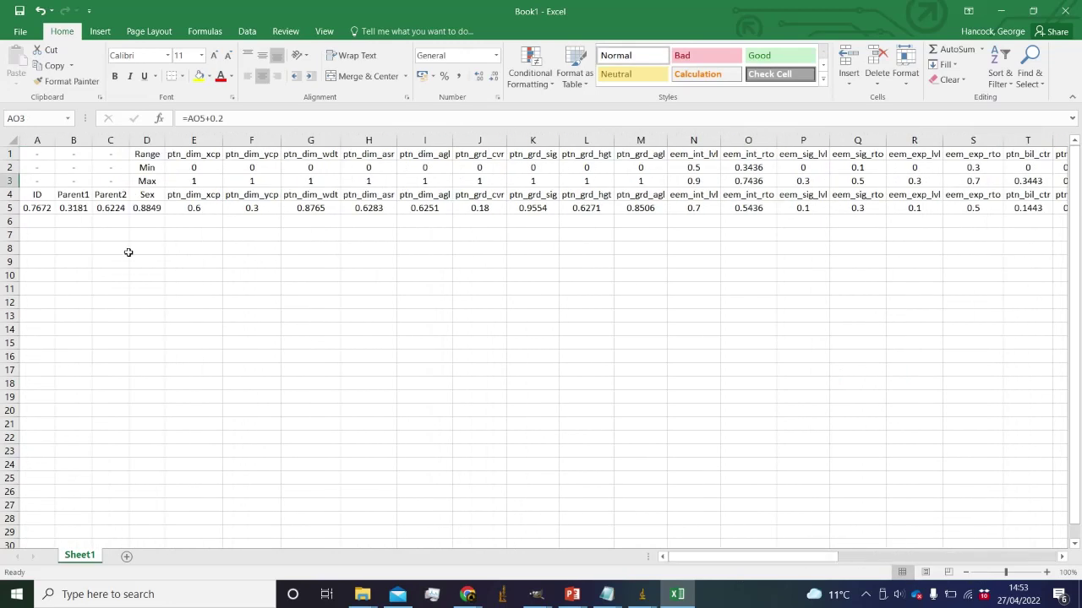
pyautogui.keyDown('shift'); pyautogui.click(39, 152); pyautogui.keyUp('shift')
pyautogui.hotkey('ctrl', 'c')
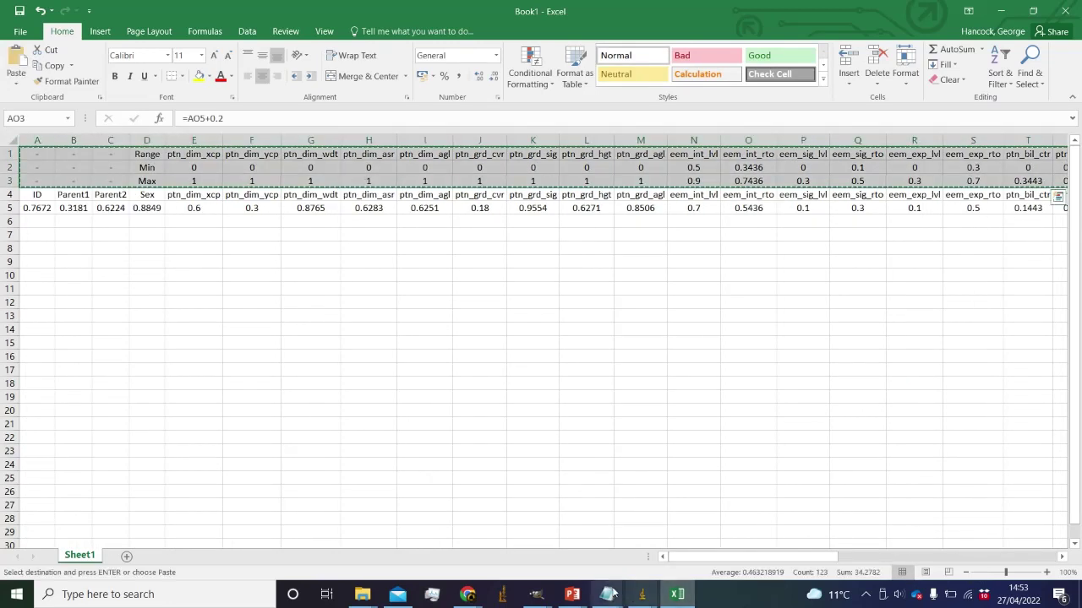
# - Replace Toad.Marsh's Transform_StartGeneRanges text with the copied range table, then return to Populations
pyautogui.moveTo(606, 594)
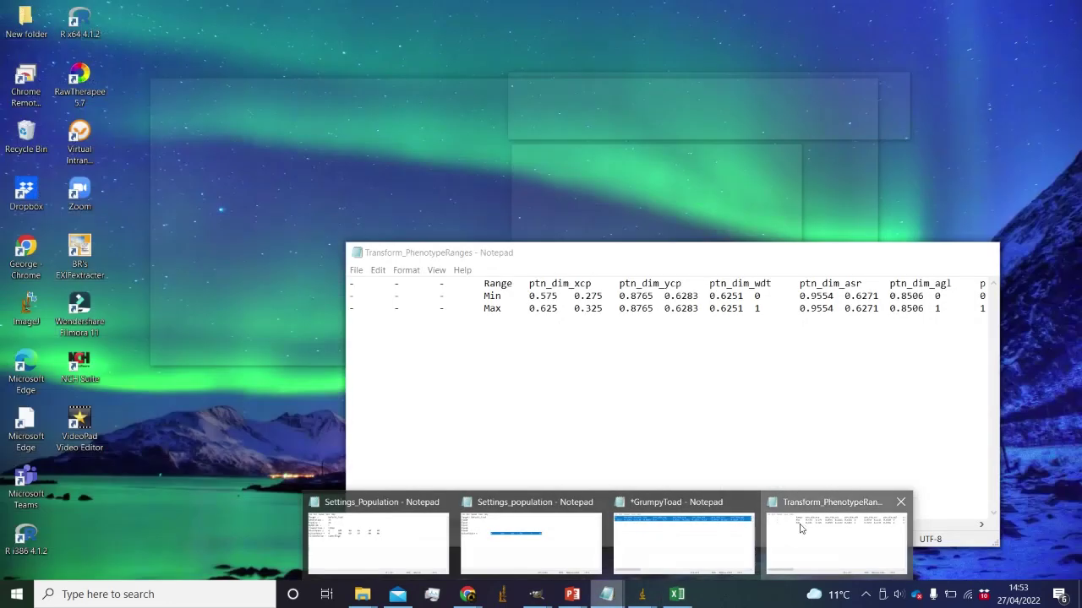
pyautogui.click(803, 530)
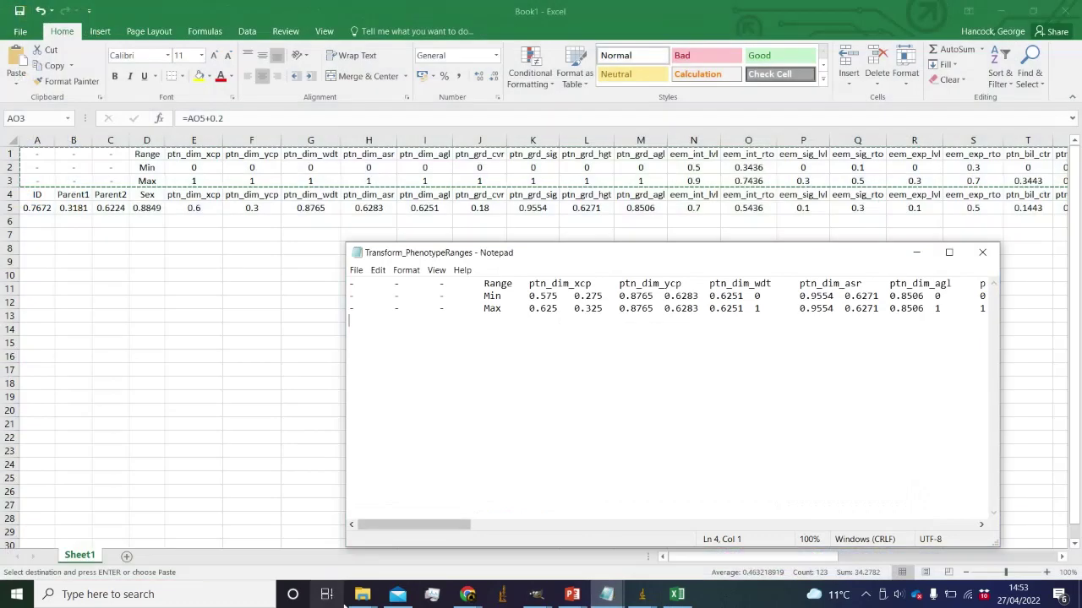
pyautogui.moveTo(358, 600)
pyautogui.click(313, 553)
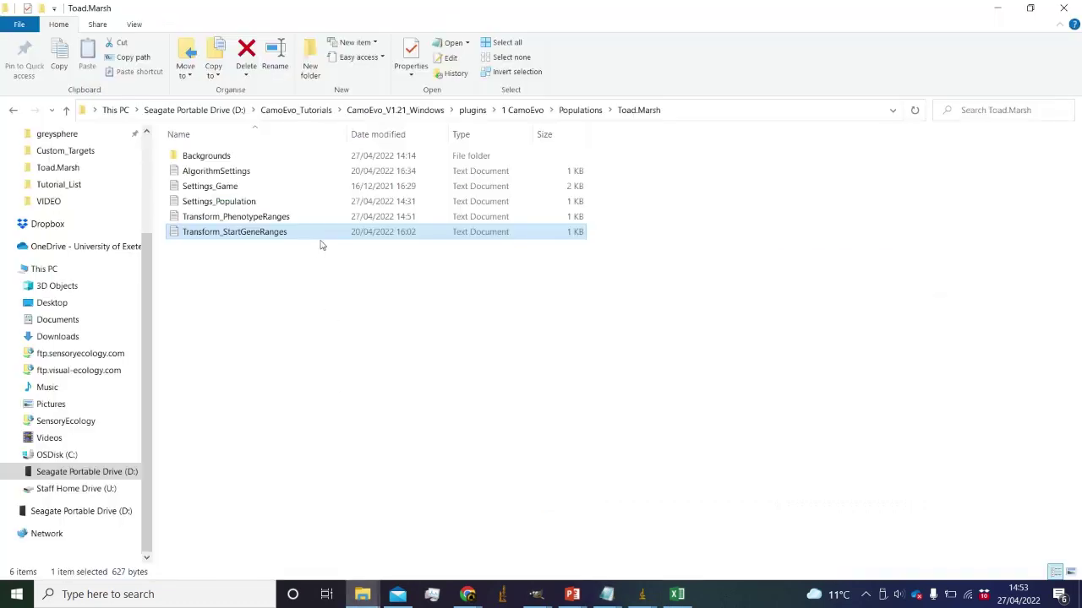
pyautogui.doubleClick(312, 234)
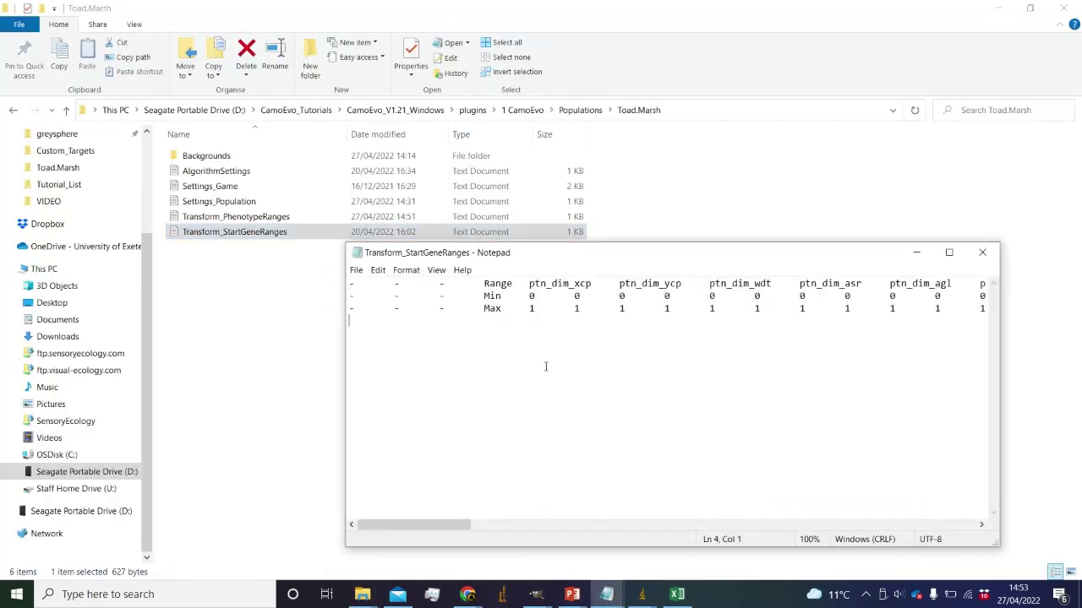
pyautogui.hotkey('ctrl', 'a')
pyautogui.hotkey('ctrl', 'v')
pyautogui.click(916, 251)
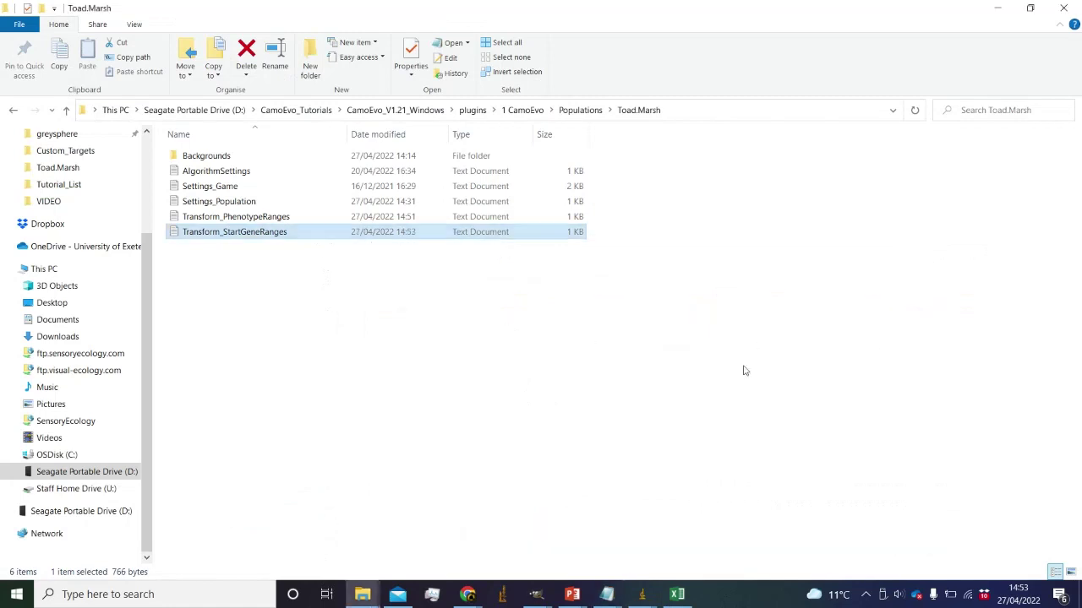
pyautogui.click(581, 110)
pyautogui.click(382, 365)
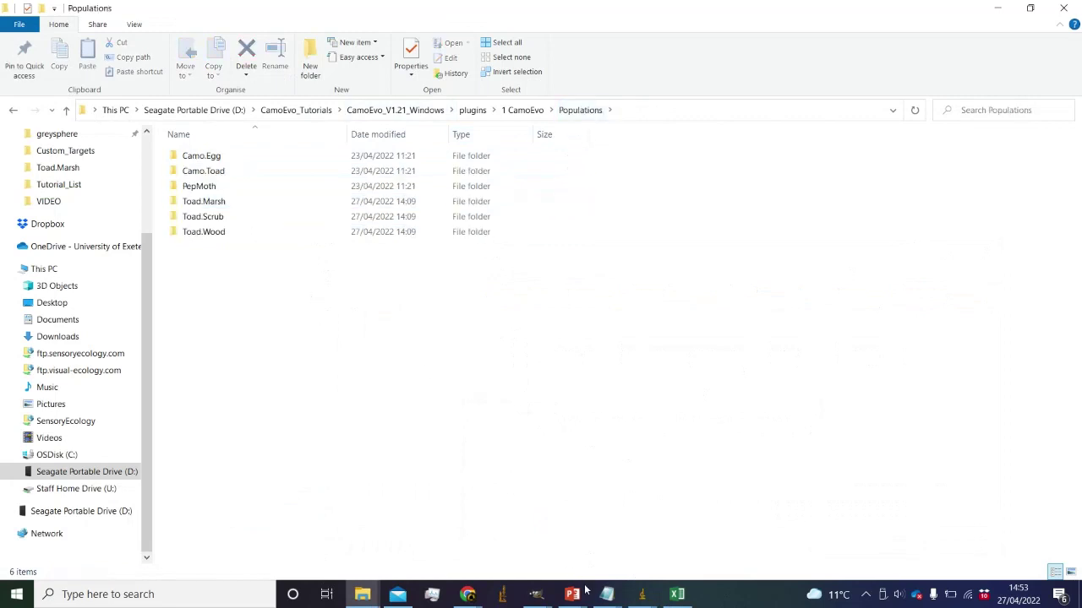
# - Launch CamoEvo Game from Plugins, load the Toad.Marsh game, then bring back the Populations folder
pyautogui.click(642, 594)
pyautogui.click(539, 524)
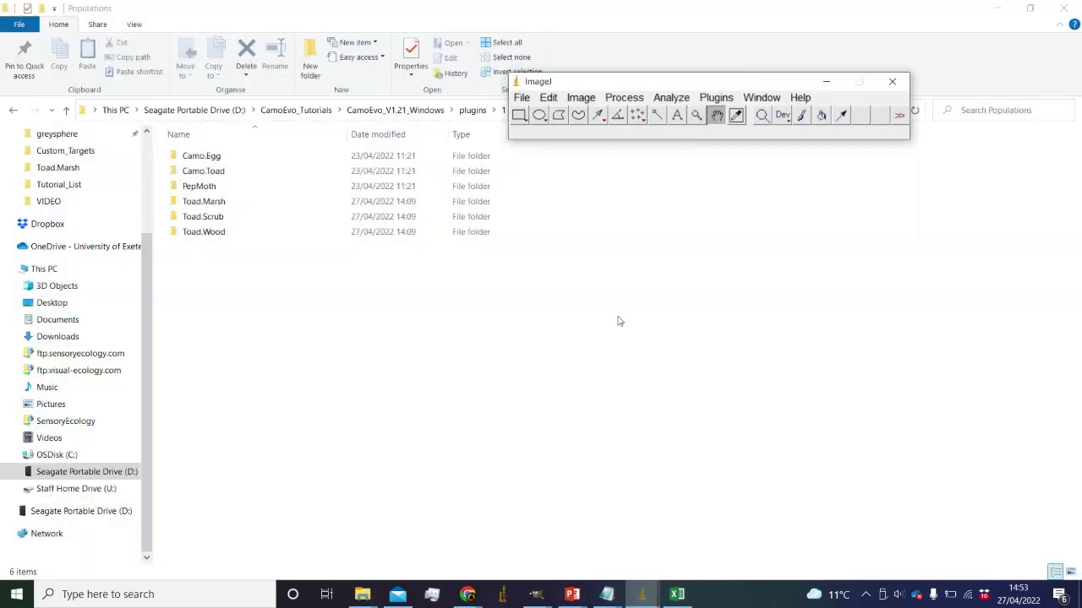
pyautogui.click(716, 97)
pyautogui.moveTo(782, 239)
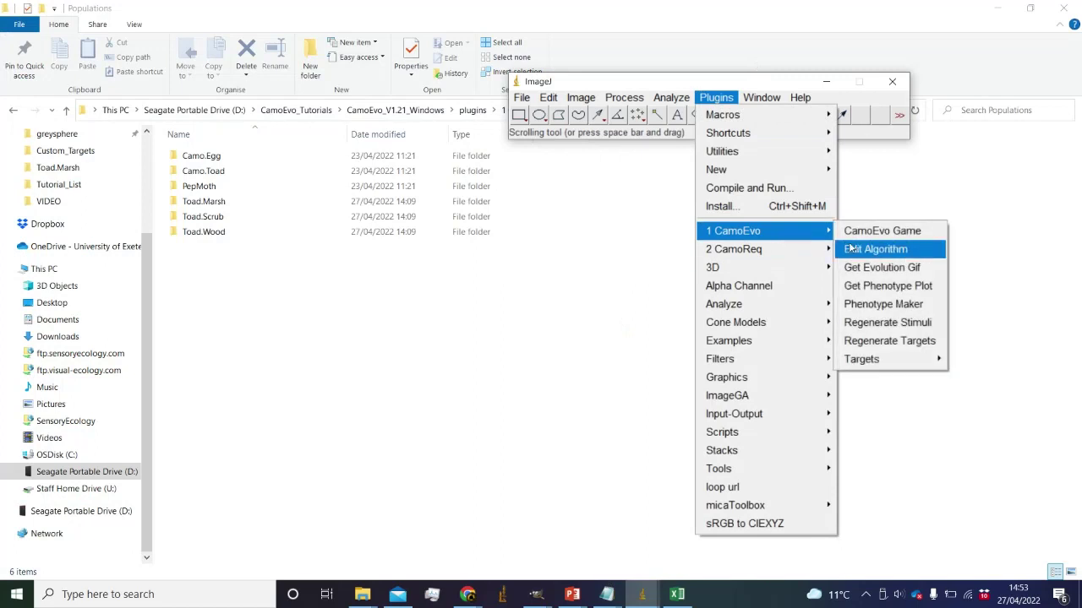
pyautogui.click(875, 235)
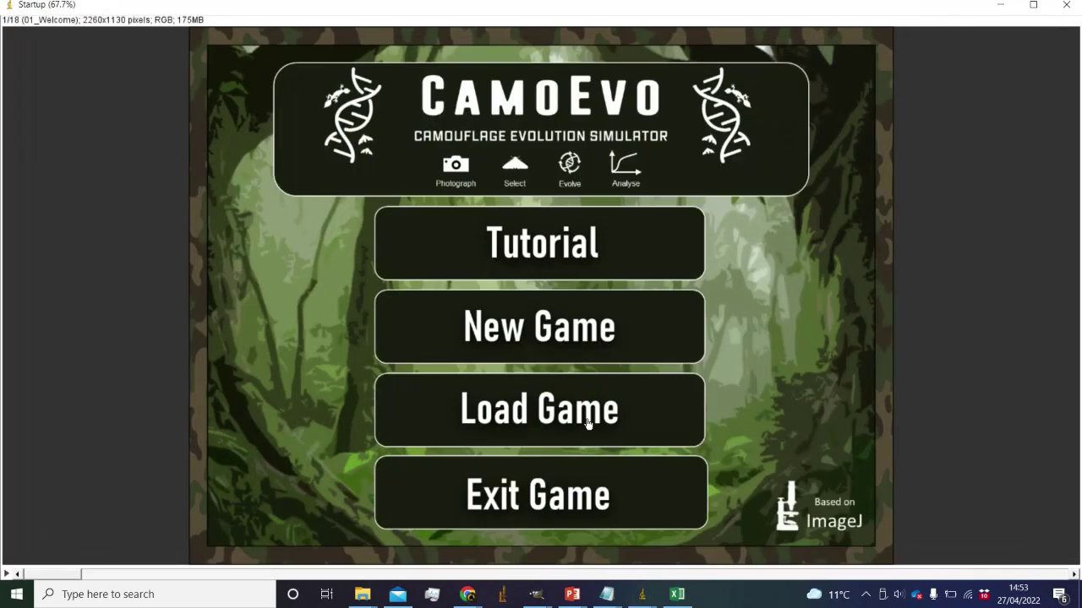
pyautogui.click(586, 421)
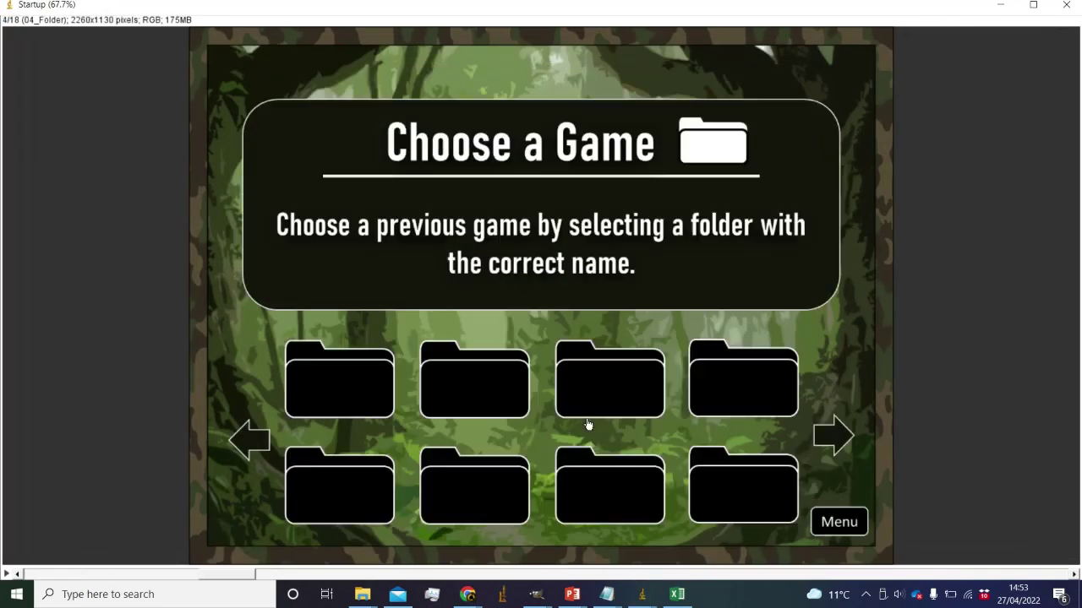
pyautogui.click(740, 373)
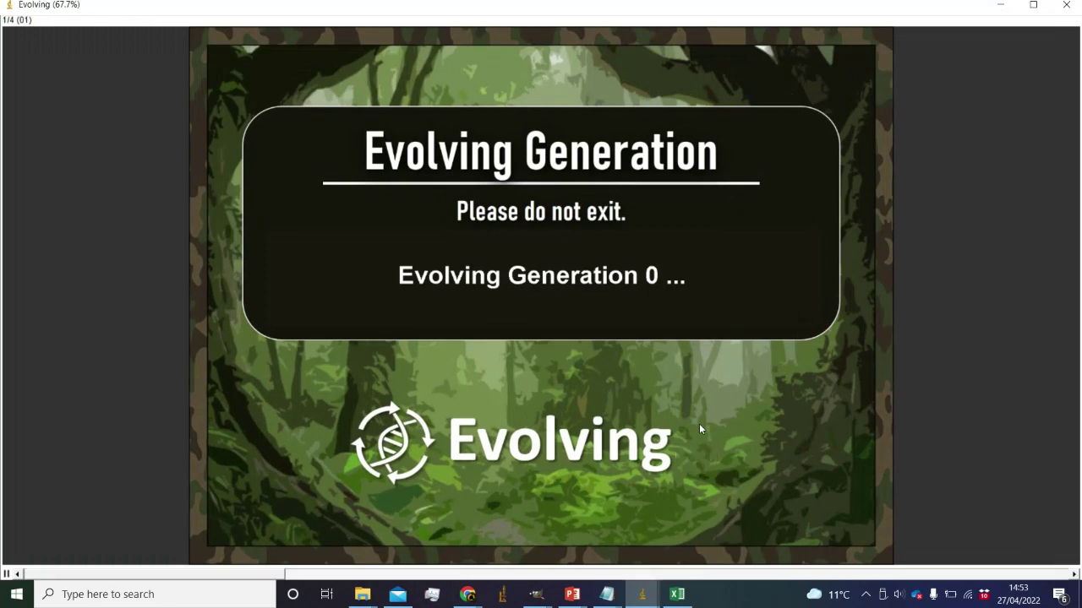
pyautogui.moveTo(362, 596)
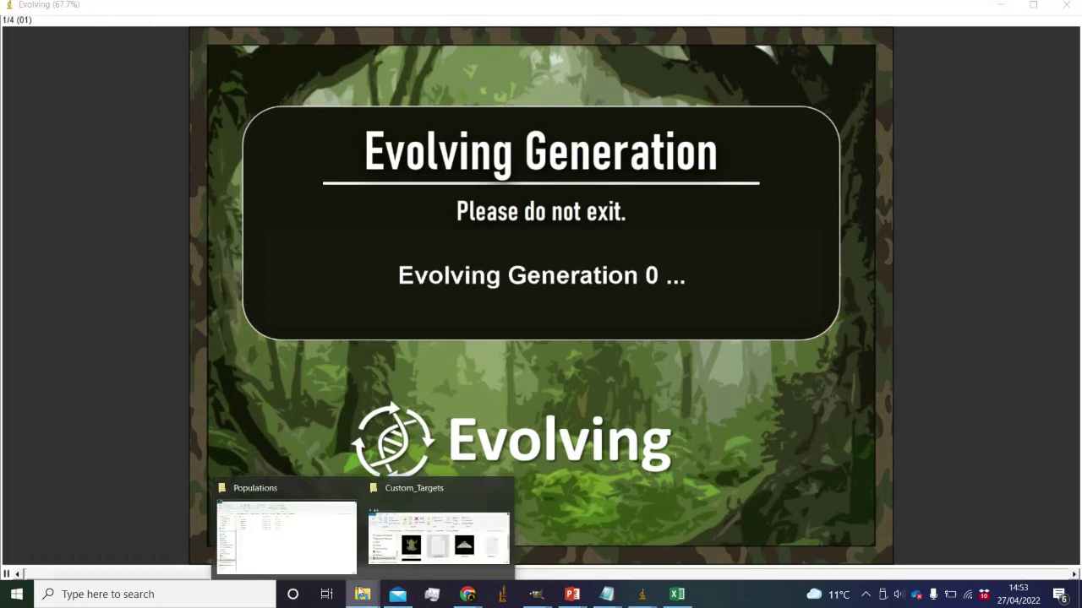
pyautogui.click(314, 558)
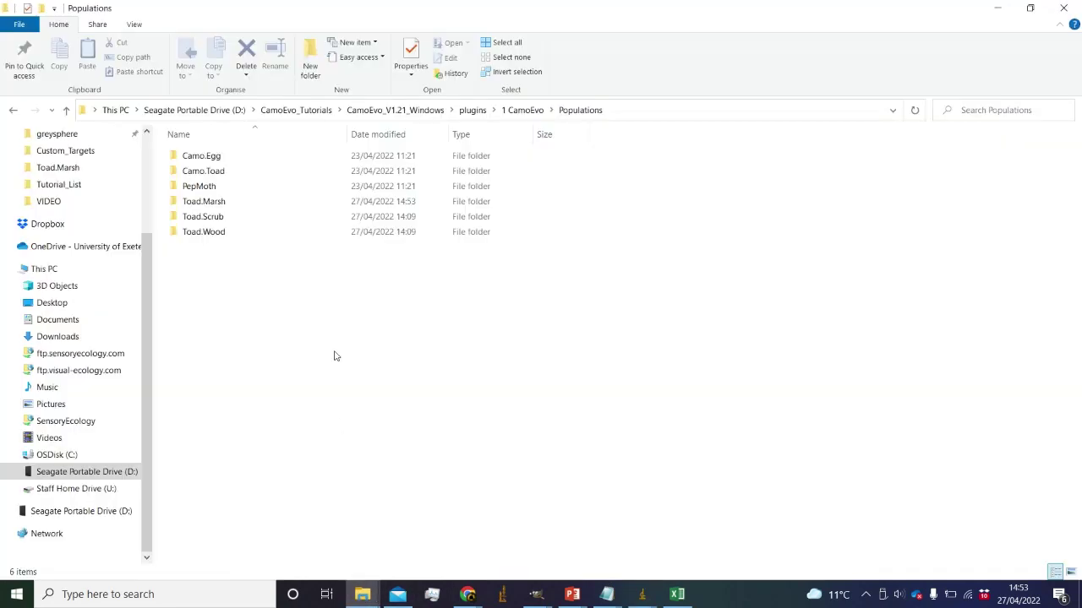
pyautogui.doubleClick(258, 203)
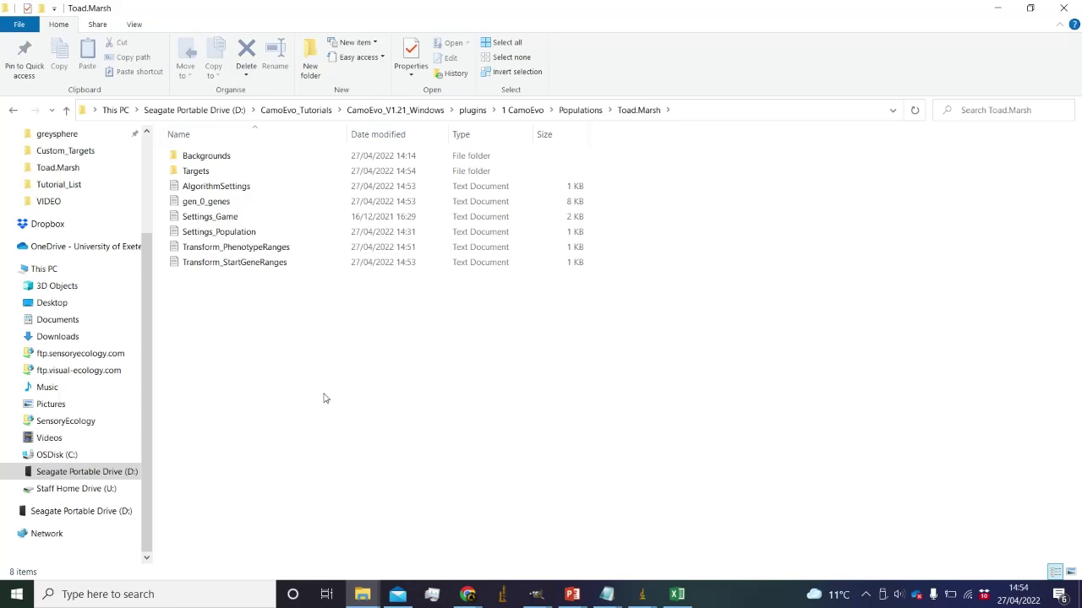
pyautogui.doubleClick(182, 170)
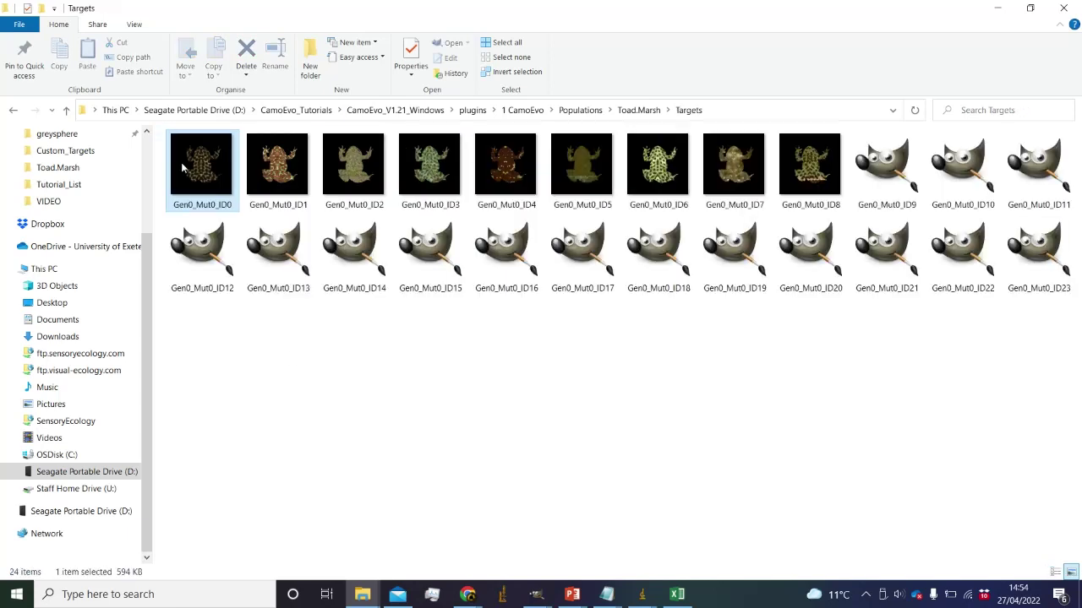
pyautogui.keyDown('ctrl'); pyautogui.scroll(3, 383, 264); pyautogui.keyUp('ctrl')
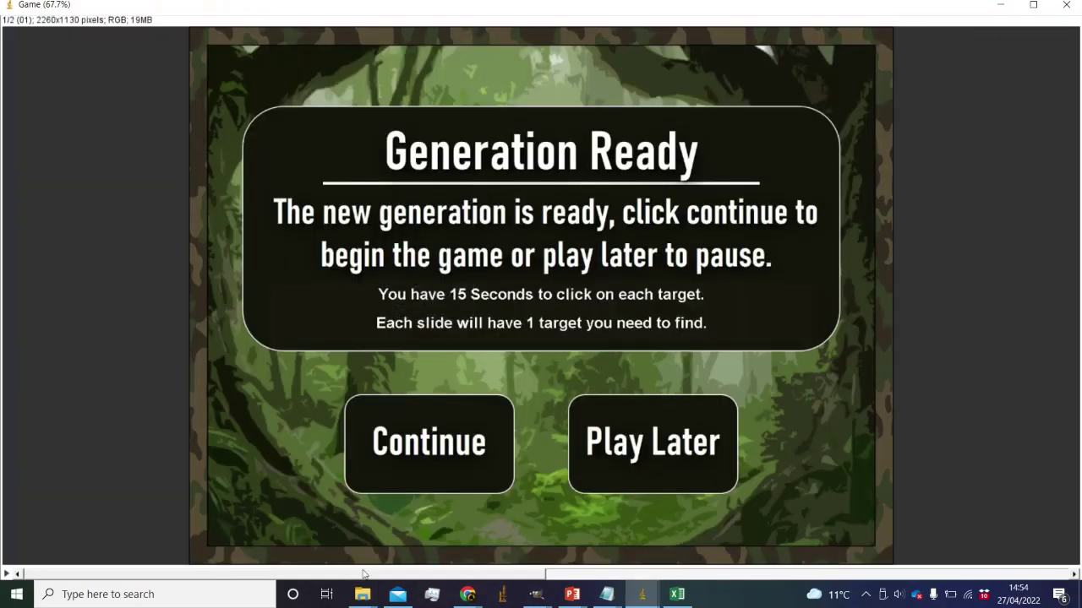
pyautogui.moveTo(362, 594)
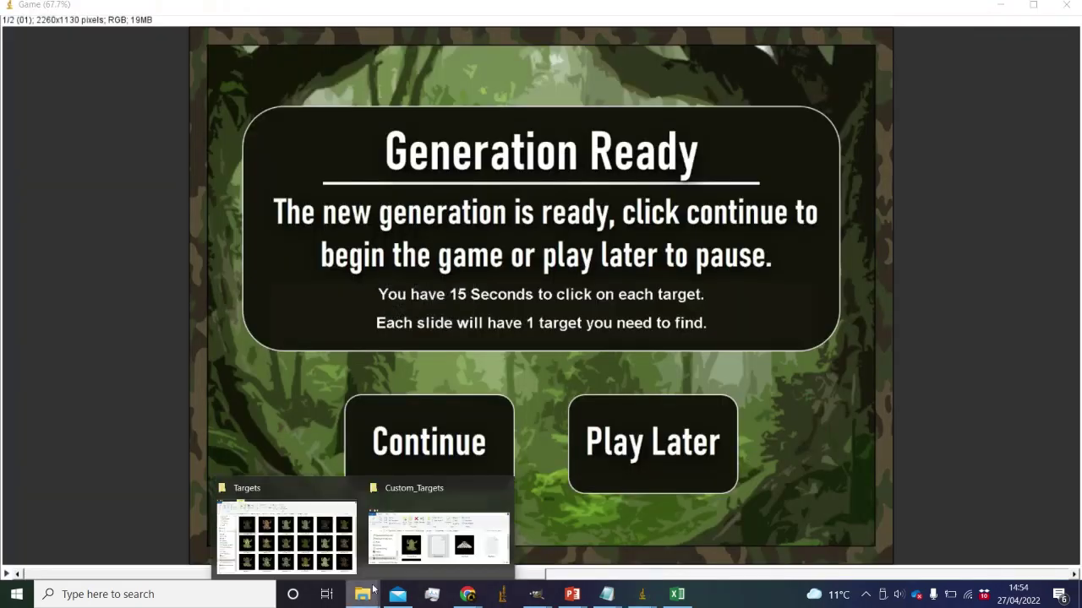
pyautogui.click(284, 536)
pyautogui.scroll(-2, 452, 355)
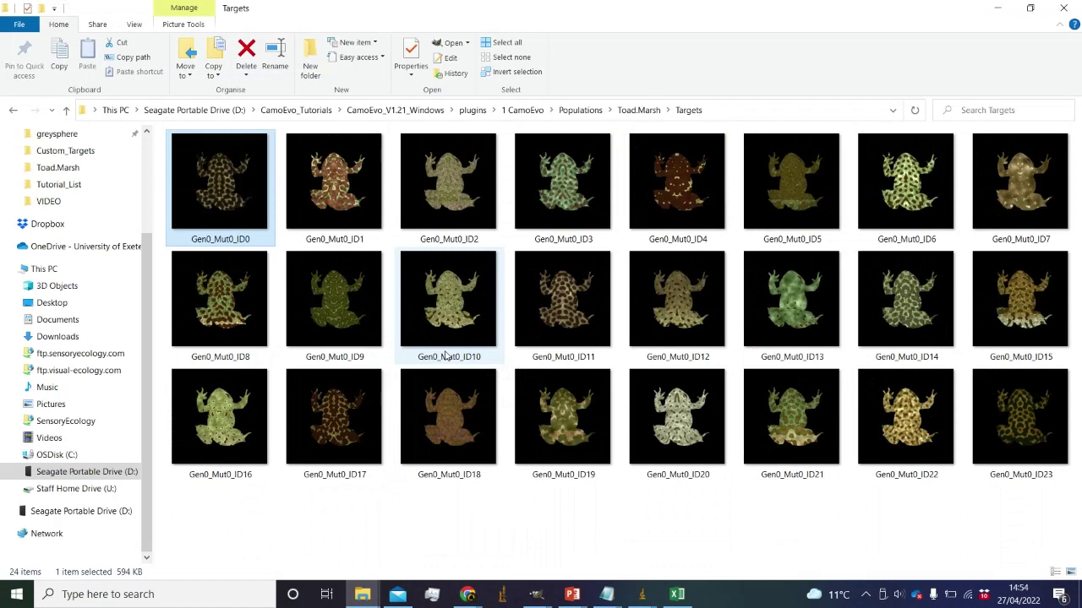
pyautogui.click(391, 404)
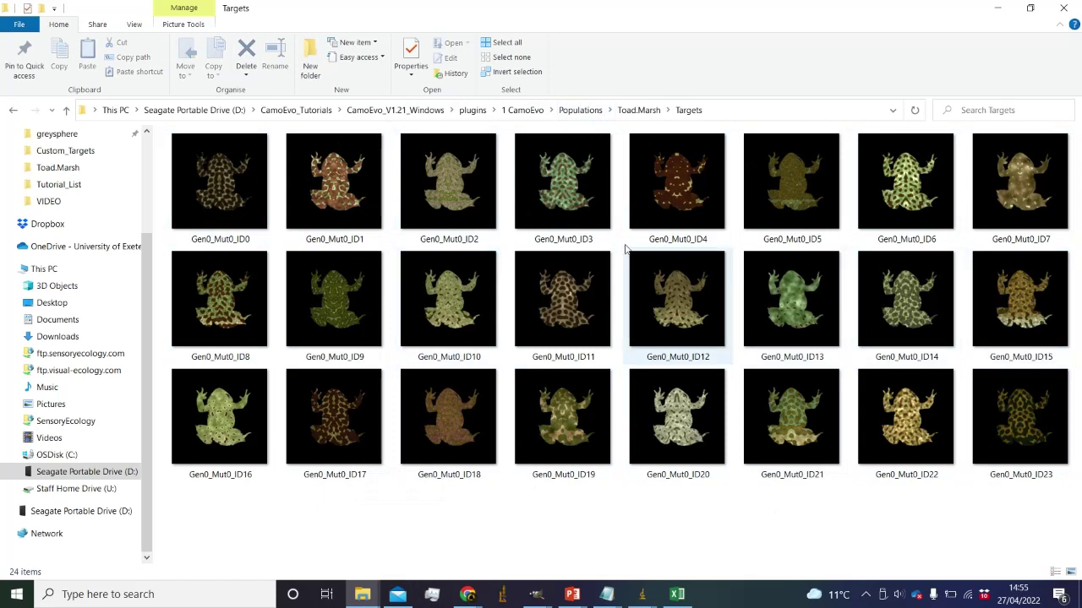
pyautogui.click(571, 111)
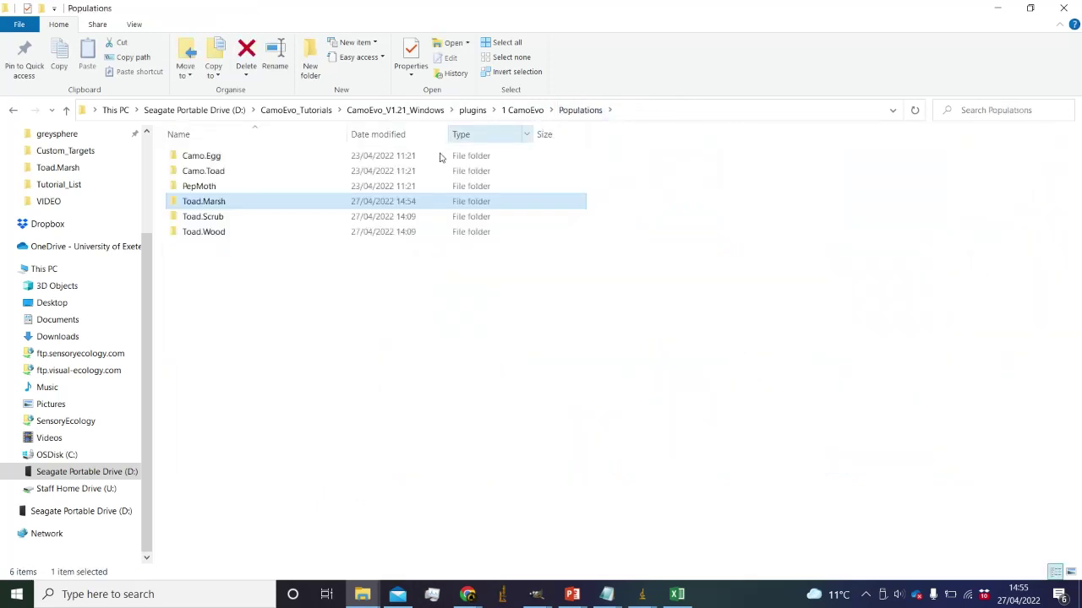
# - Look through the Toad.Marsh, Toad.Scrub and Toad.Wood folders
pyautogui.doubleClick(255, 208)
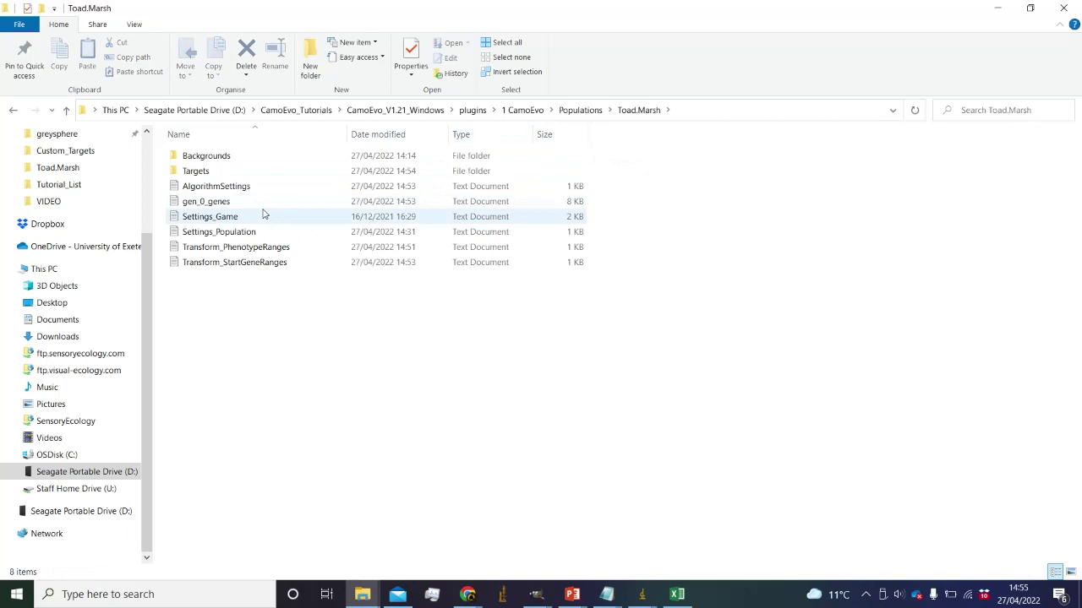
pyautogui.click(259, 208)
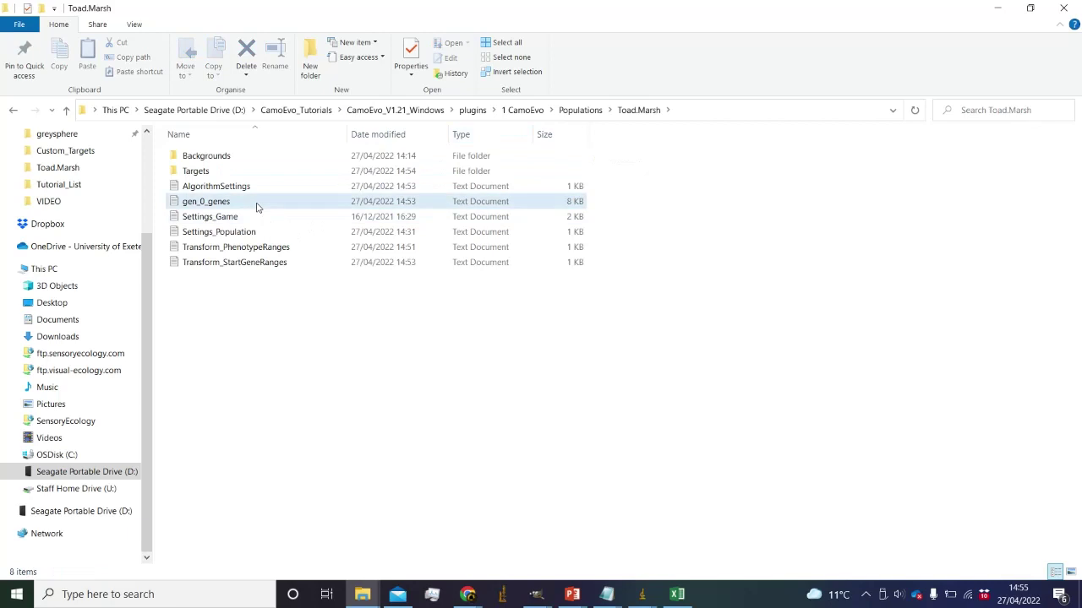
pyautogui.click(565, 111)
pyautogui.doubleClick(218, 216)
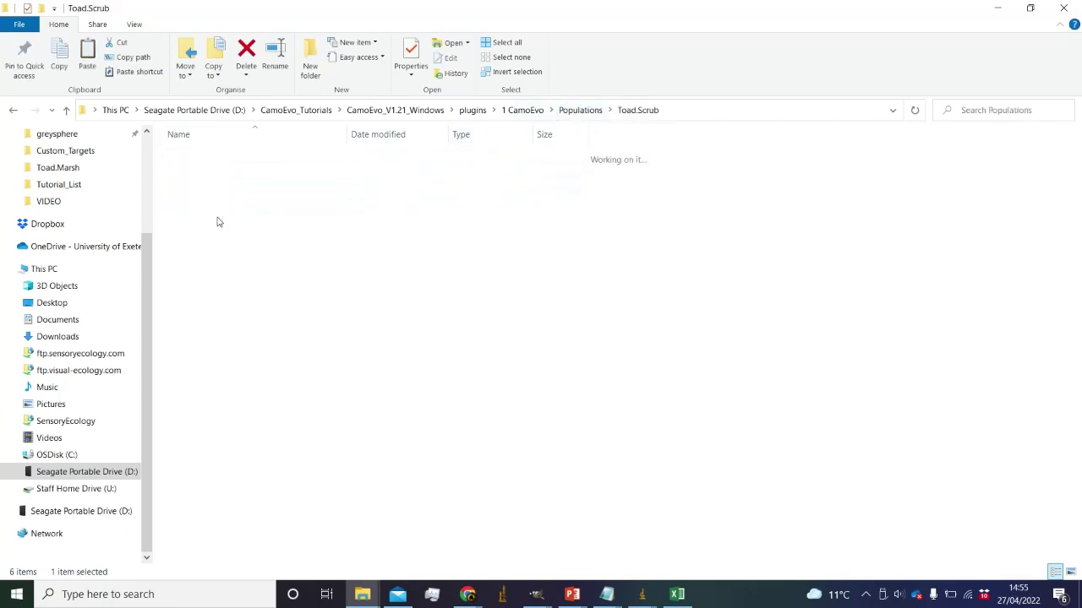
pyautogui.click(574, 114)
pyautogui.doubleClick(292, 233)
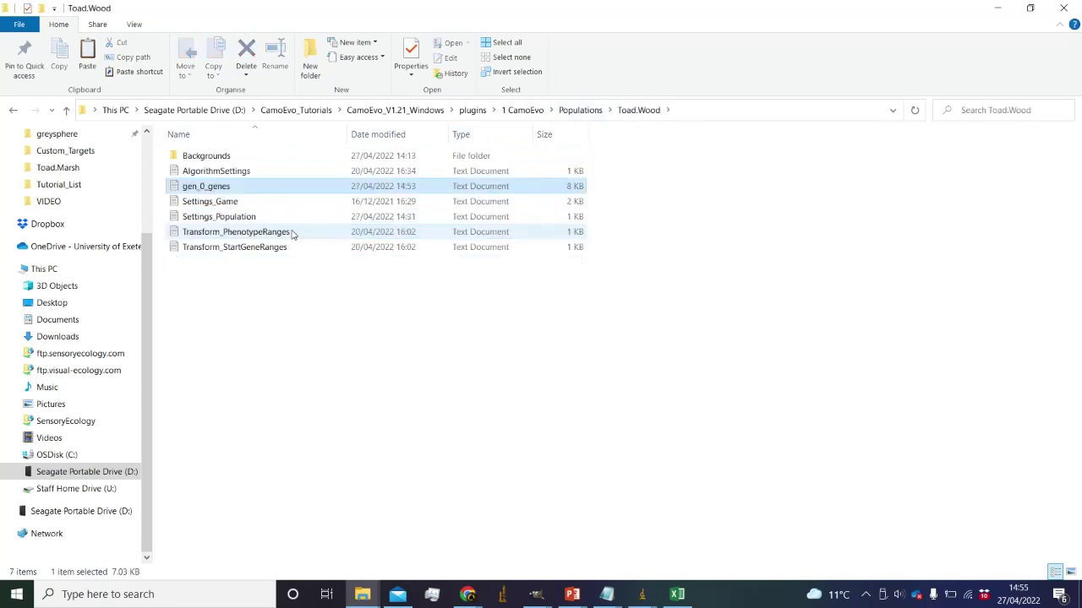
pyautogui.click(582, 110)
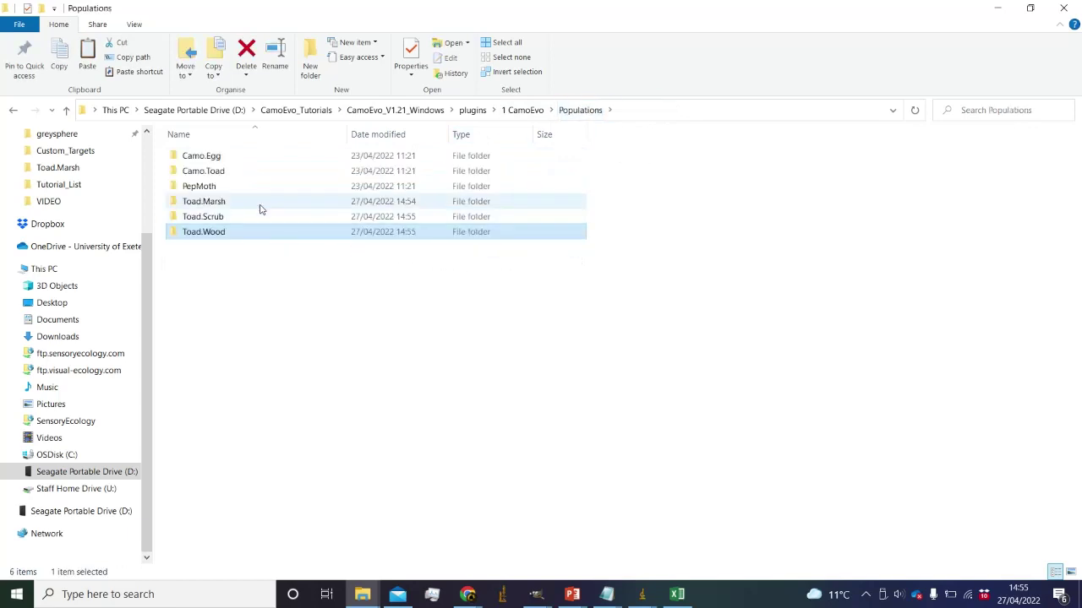
pyautogui.doubleClick(260, 204)
# - Paste Toad.Marsh's two Transform range files into Toad.Scrub, replacing the existing ones
pyautogui.click(261, 247)
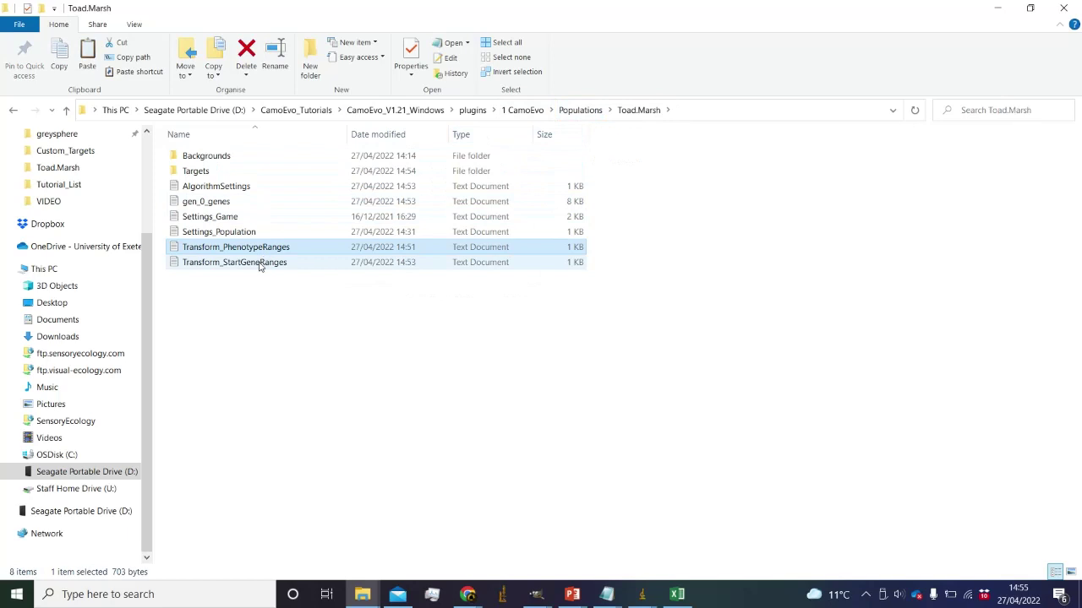
pyautogui.click(578, 111)
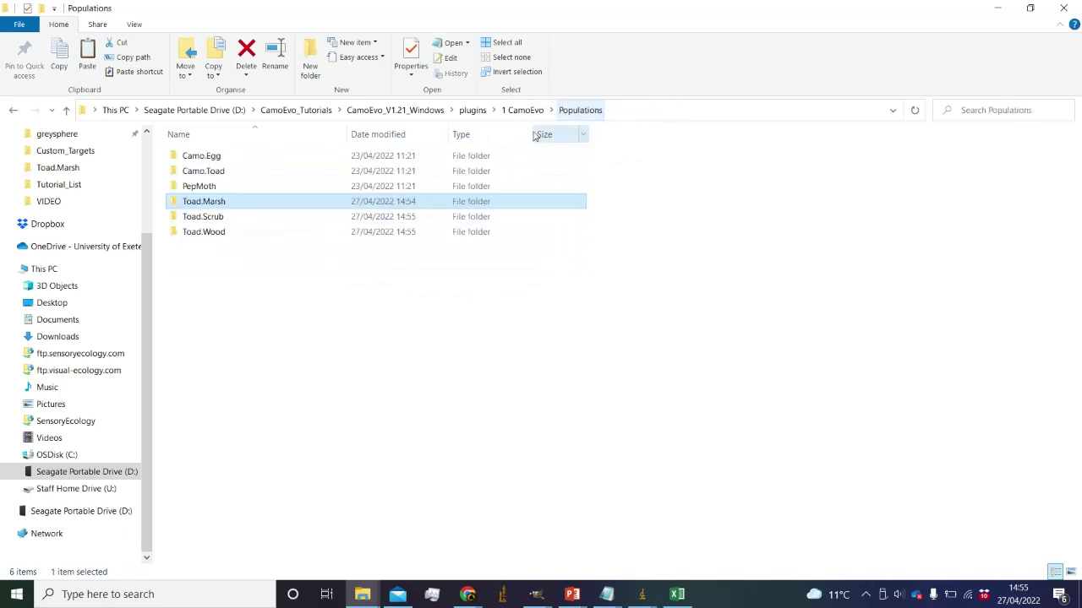
pyautogui.doubleClick(295, 217)
pyautogui.hotkey('ctrl', 'v')
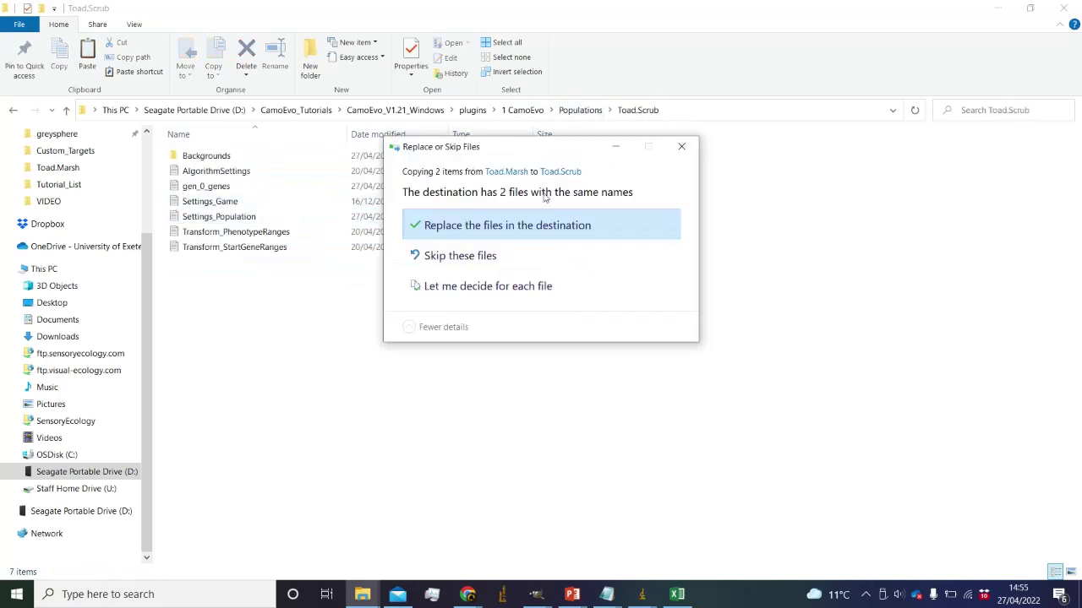
pyautogui.click(519, 224)
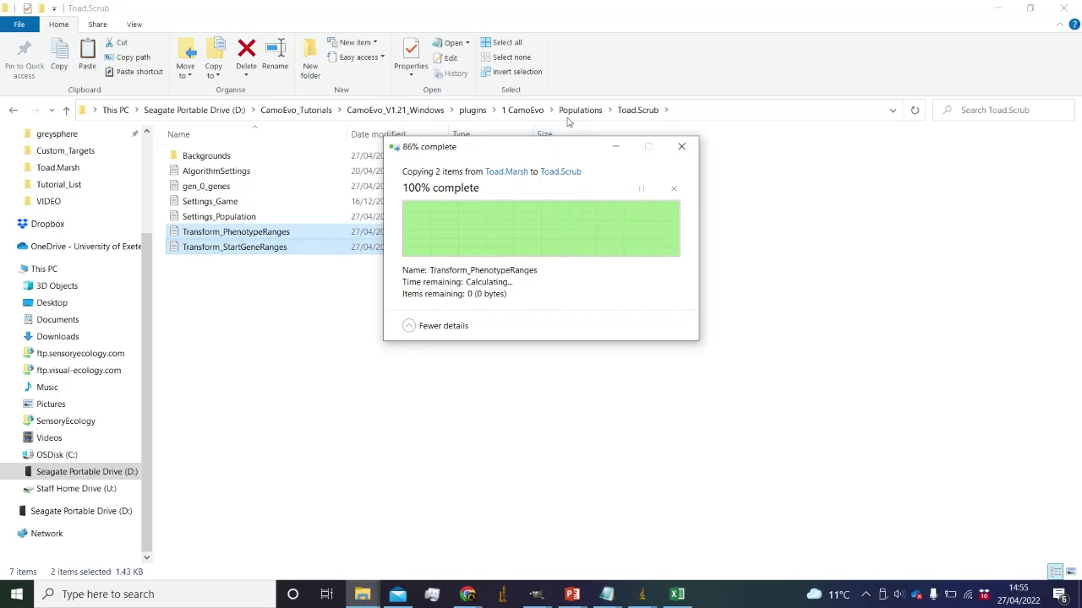
# - Paste the same two files into Toad.Wood, replacing its versions, then reopen Toad.Marsh
pyautogui.hotkey('alt', 'Up')
pyautogui.doubleClick(244, 235)
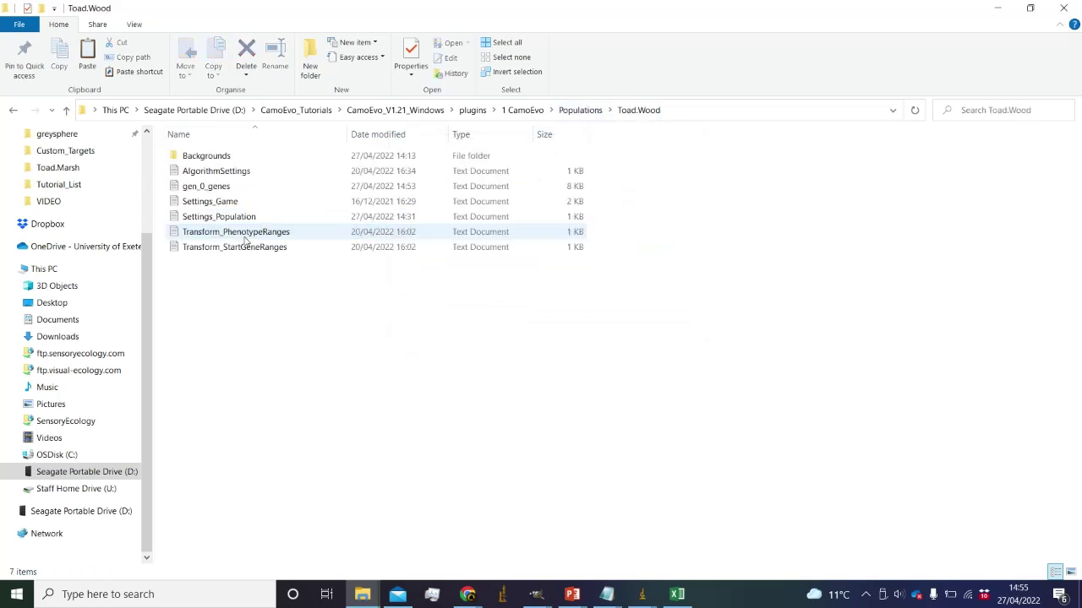
pyautogui.hotkey('ctrl', 'v')
pyautogui.click(470, 226)
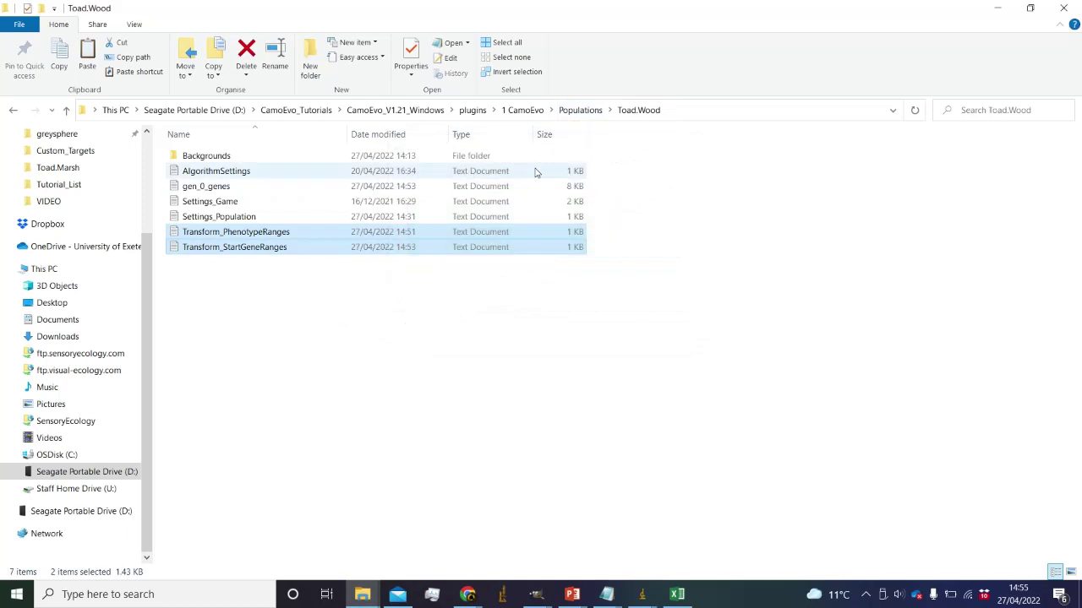
pyautogui.click(589, 118)
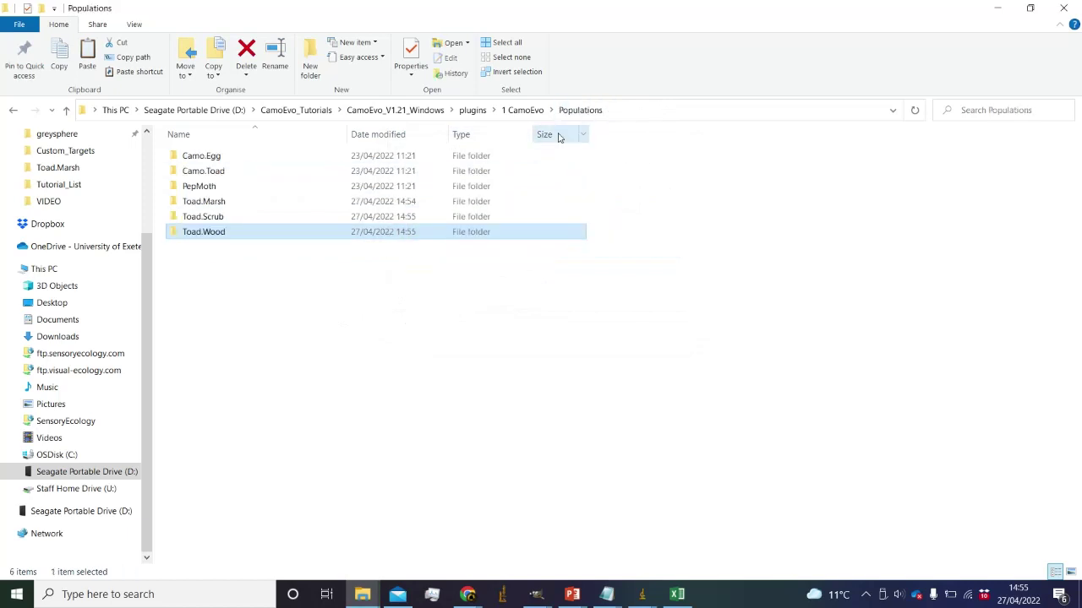
pyautogui.click(262, 208)
pyautogui.doubleClick(262, 208)
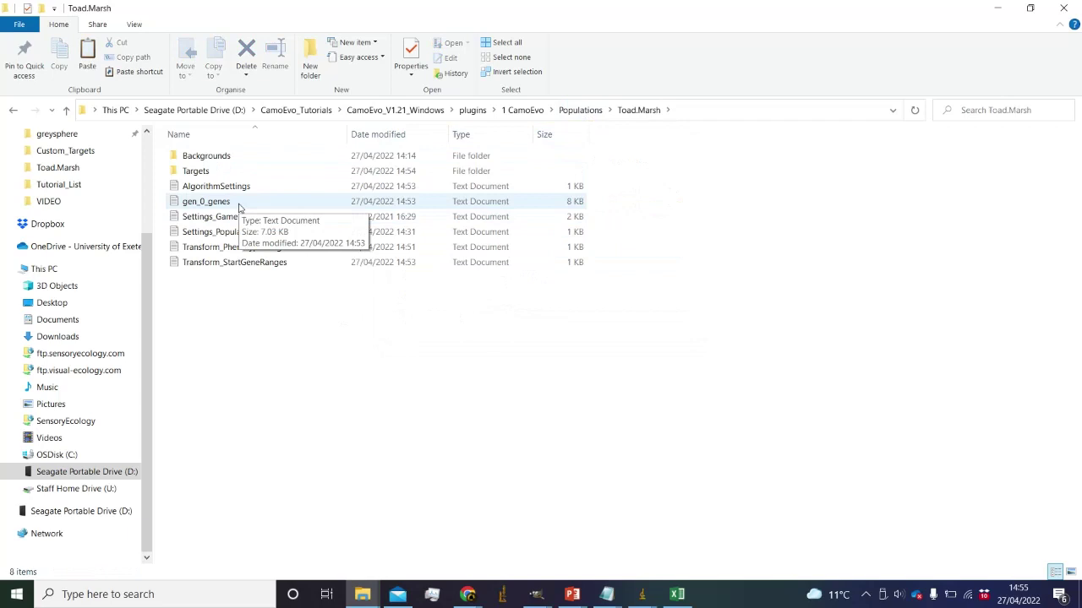
# - View gen_0_genes in Notepad, close it, and open Targets with the 24 Gen0 toad images
pyautogui.doubleClick(239, 207)
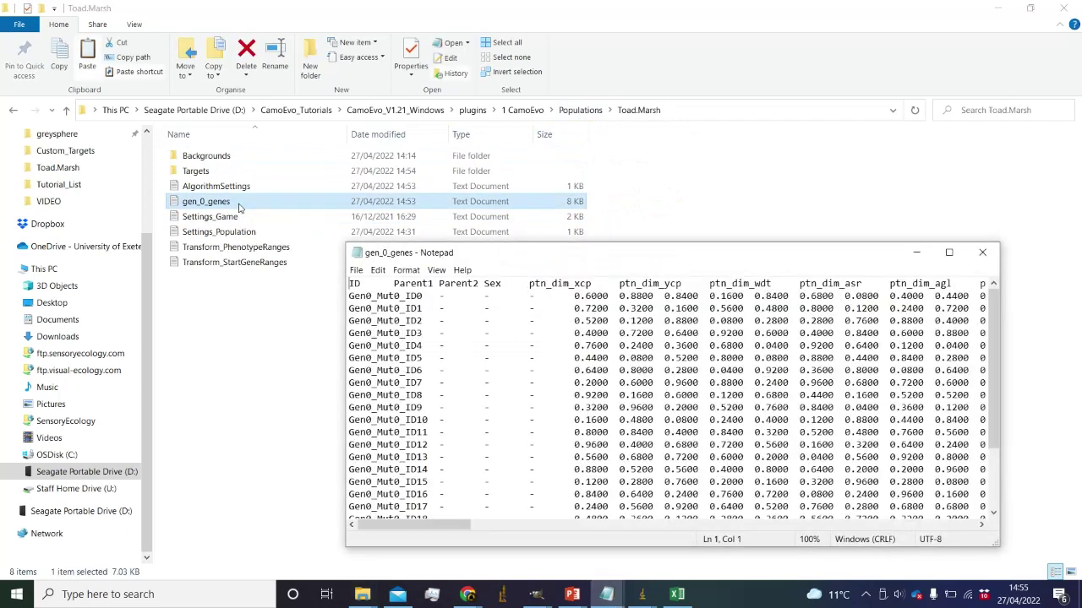
pyautogui.click(978, 256)
pyautogui.doubleClick(225, 170)
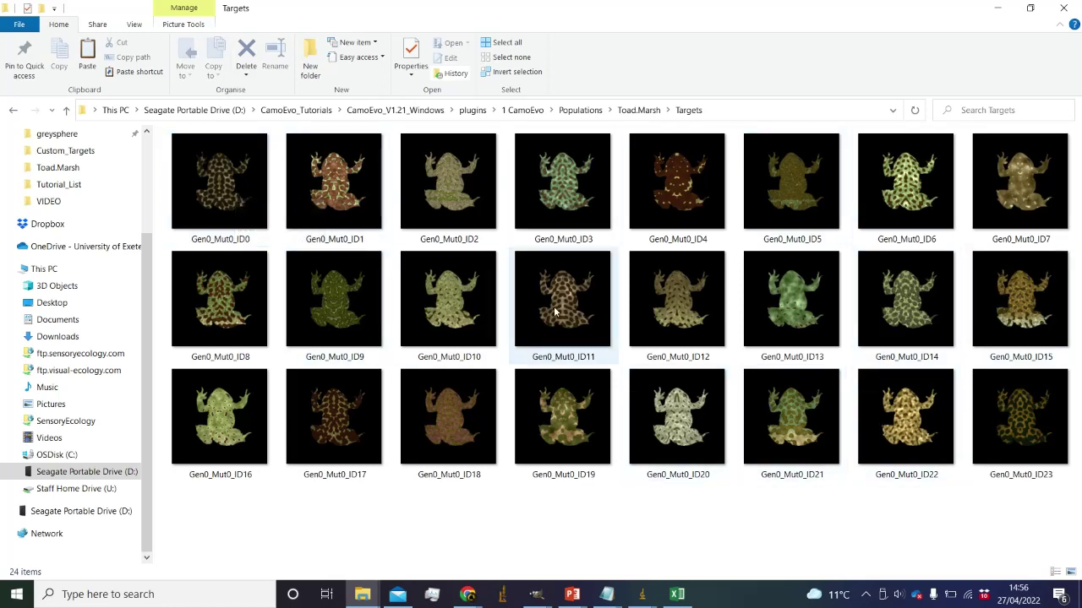
pyautogui.moveTo(584, 281)
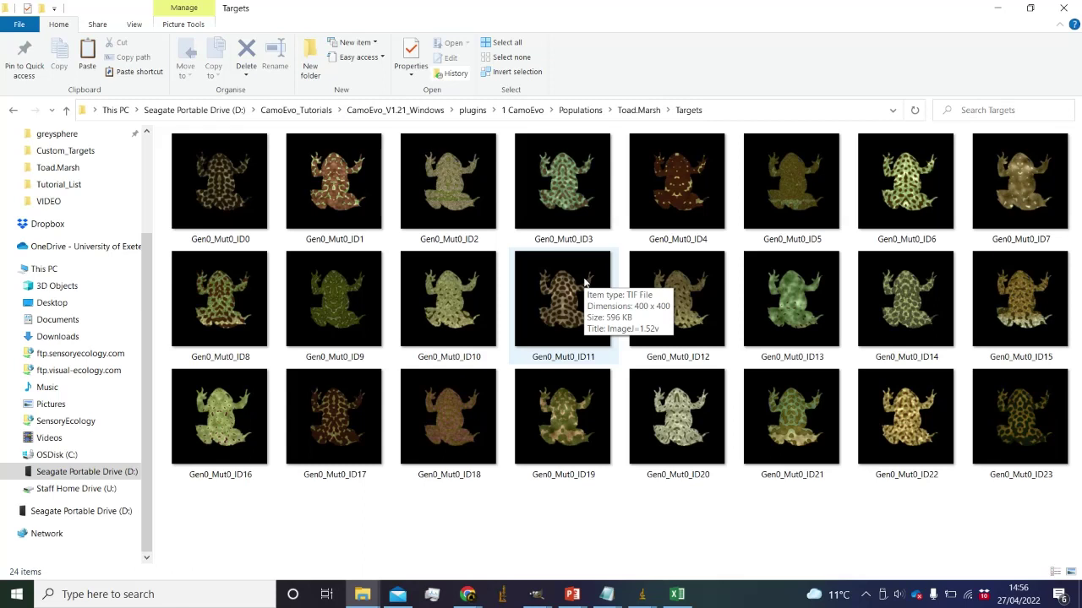
# - Bring the CamoEvo game window forward and begin the new generation's game
pyautogui.moveTo(642, 597)
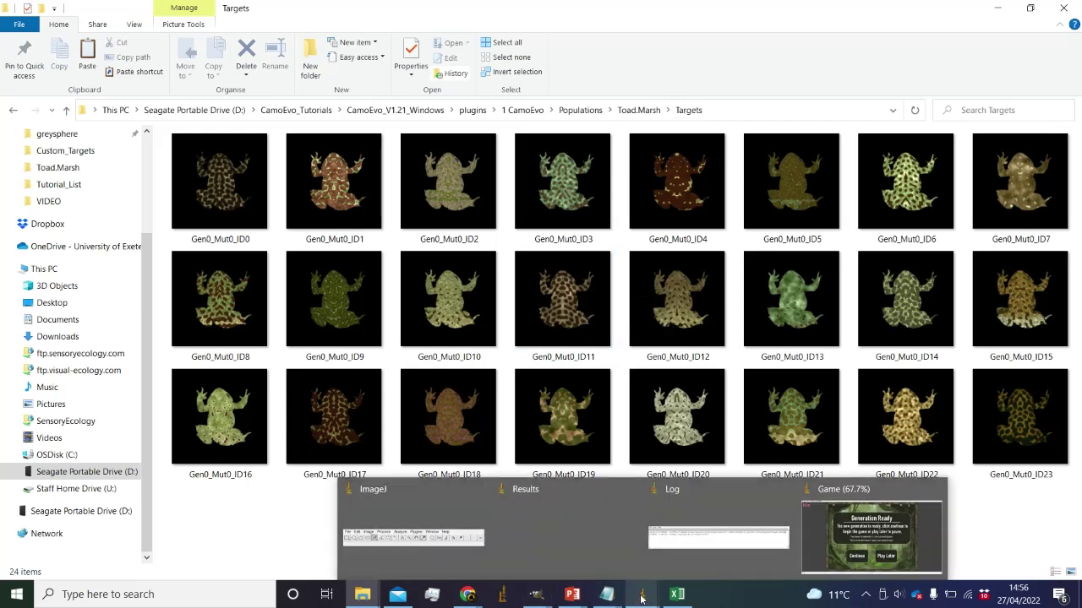
pyautogui.click(871, 537)
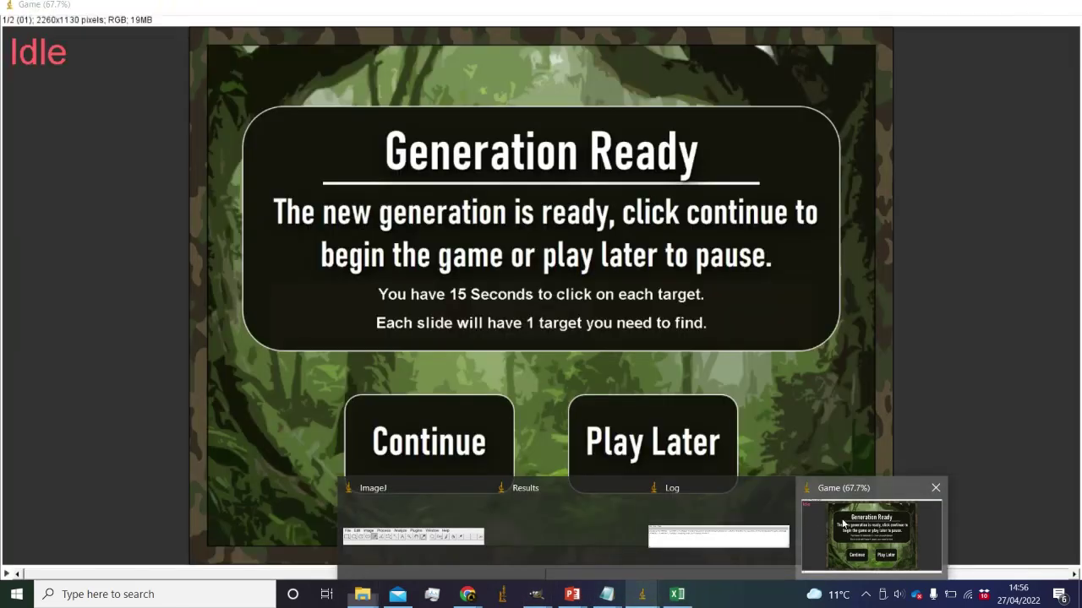
pyautogui.click(472, 440)
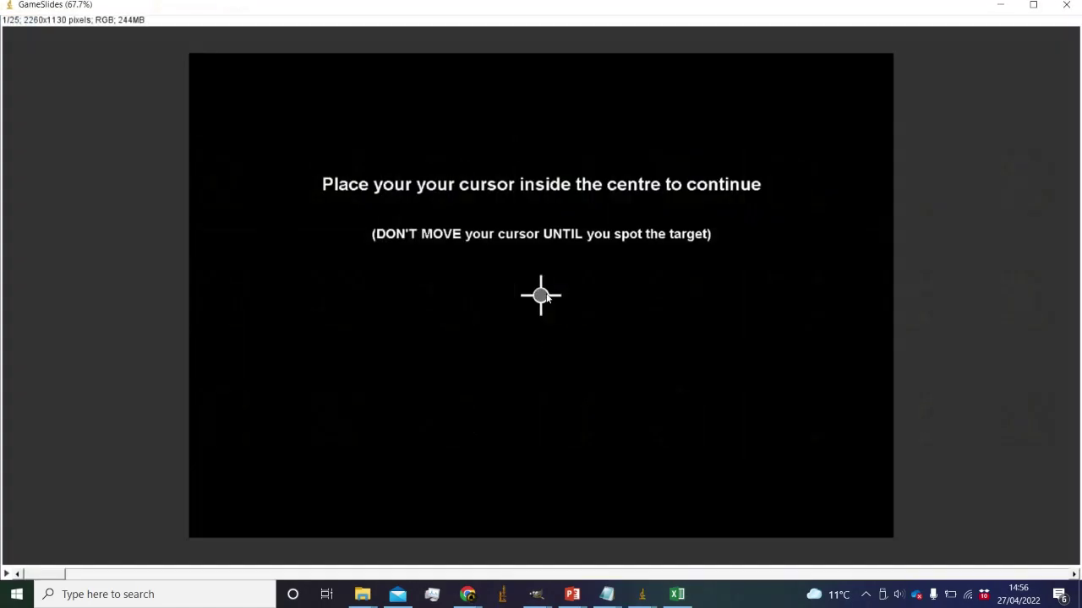
# - Find and click the hidden toad on each of the first game slides
pyautogui.moveTo(545, 294)
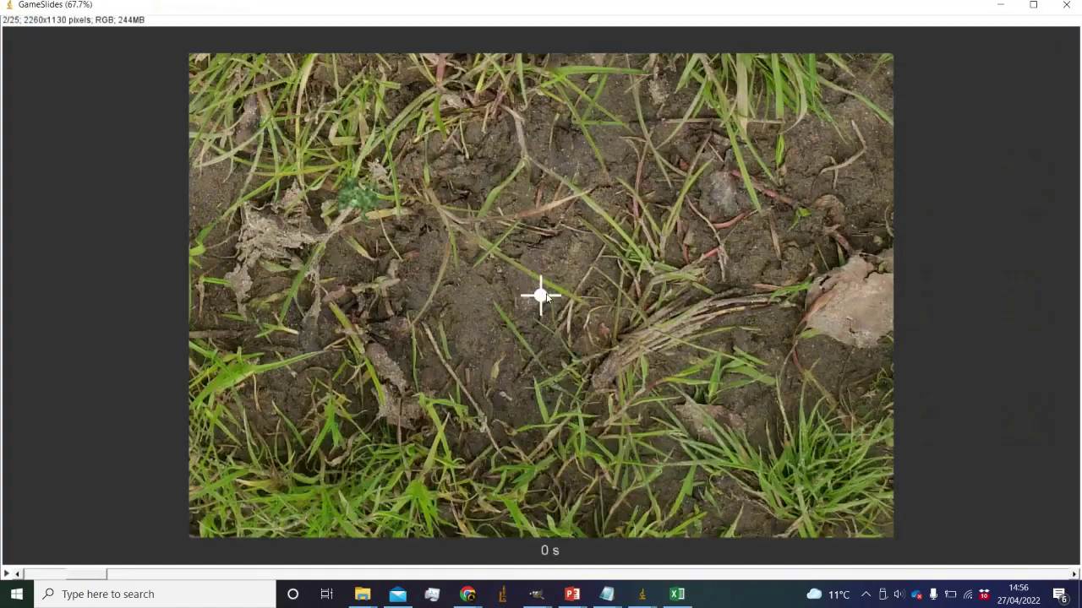
pyautogui.click(396, 212)
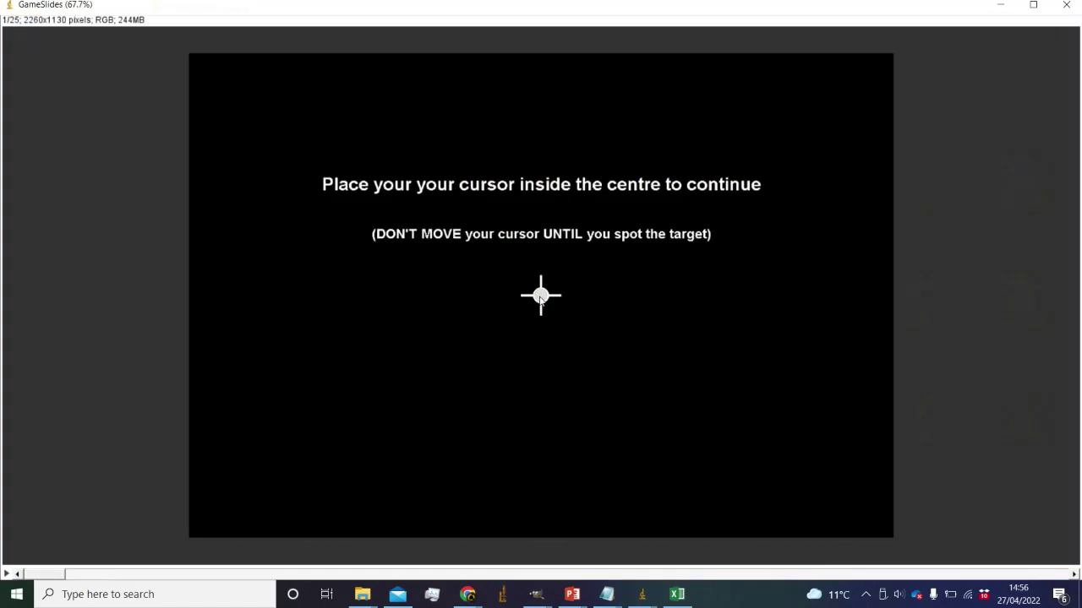
pyautogui.moveTo(540, 296)
pyautogui.click(722, 374)
pyautogui.moveTo(542, 296)
pyautogui.click(710, 183)
pyautogui.moveTo(540, 298)
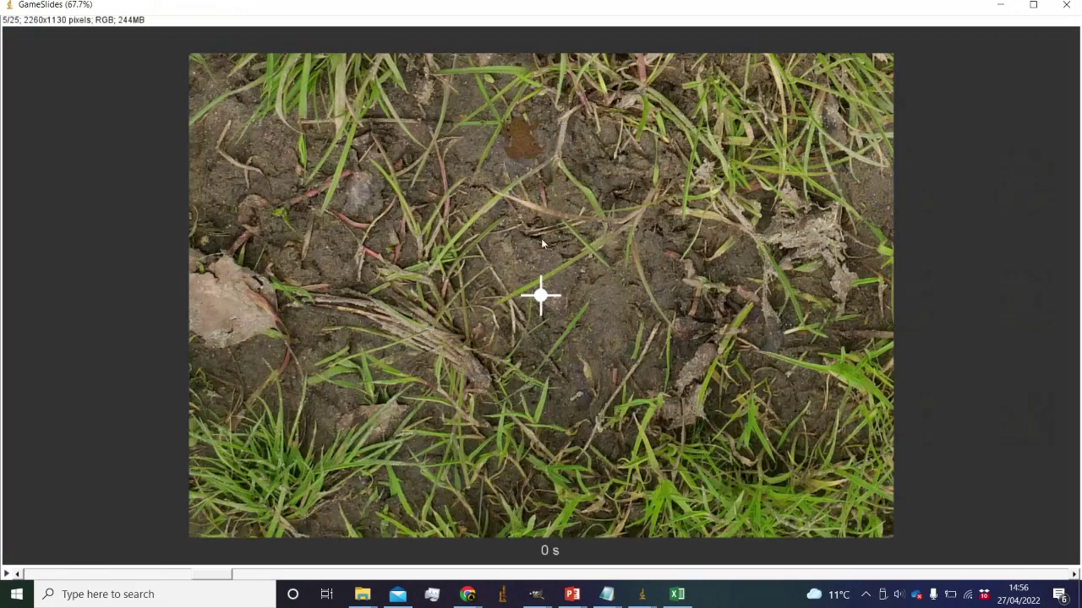
pyautogui.click(516, 135)
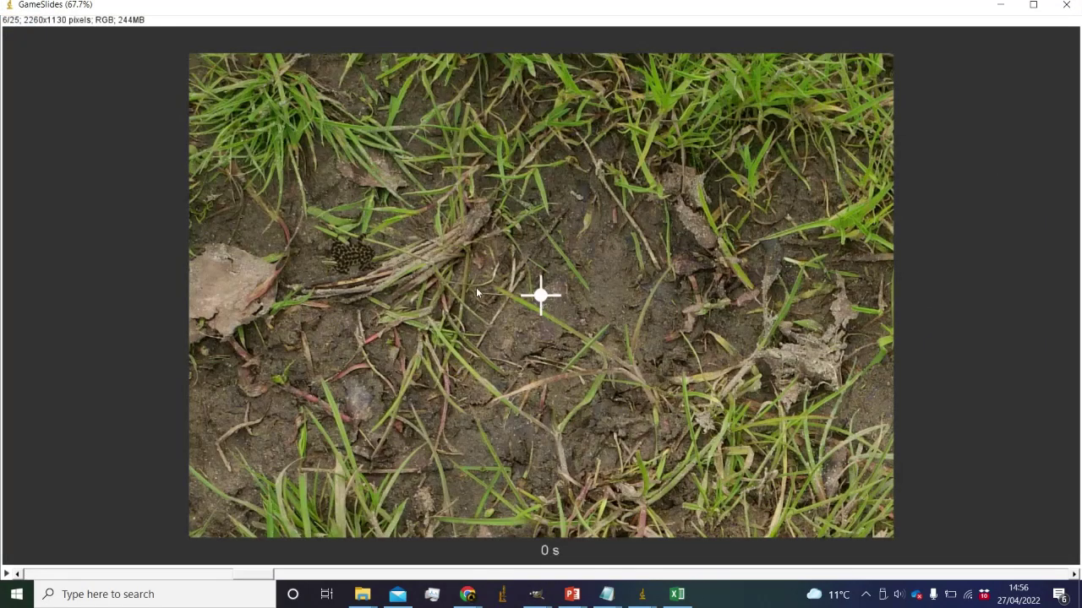
pyautogui.click(353, 255)
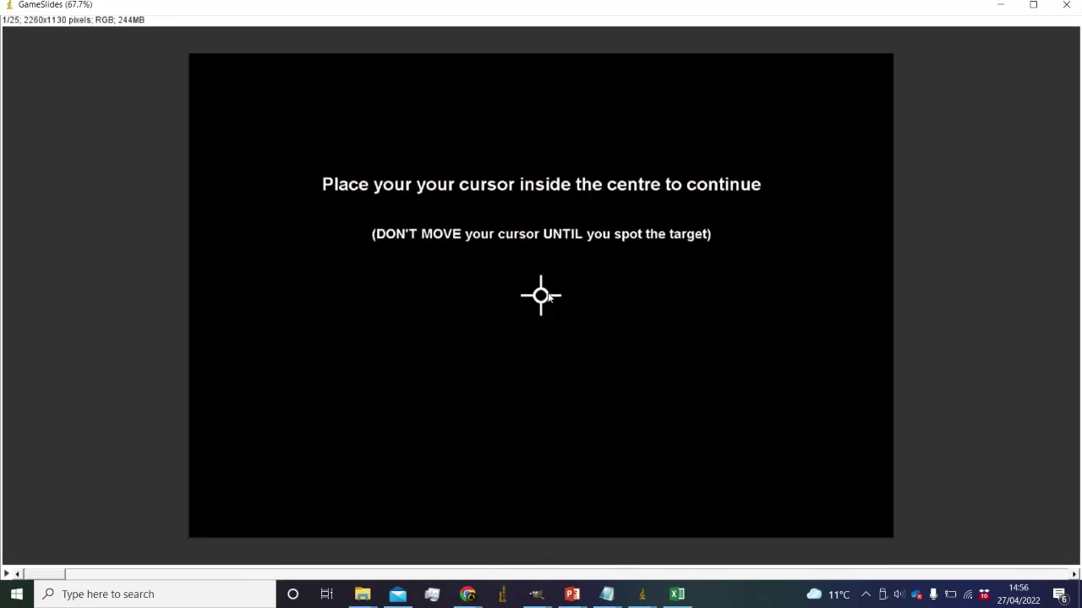
# - Keep clicking the hidden toads on the following slides, up to slide 12 of 25
pyautogui.moveTo(545, 297)
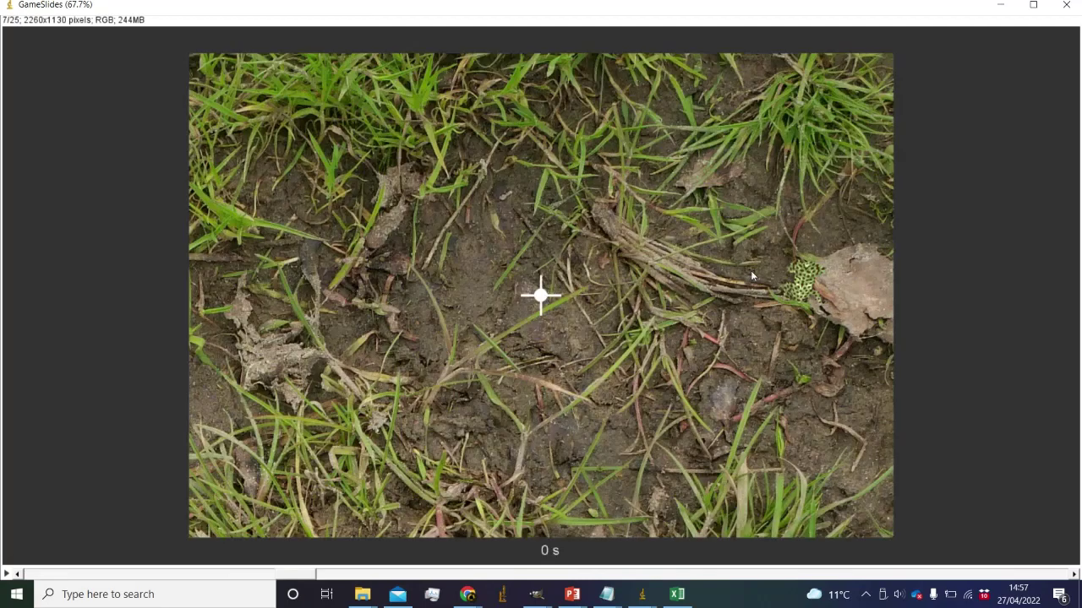
pyautogui.click(793, 276)
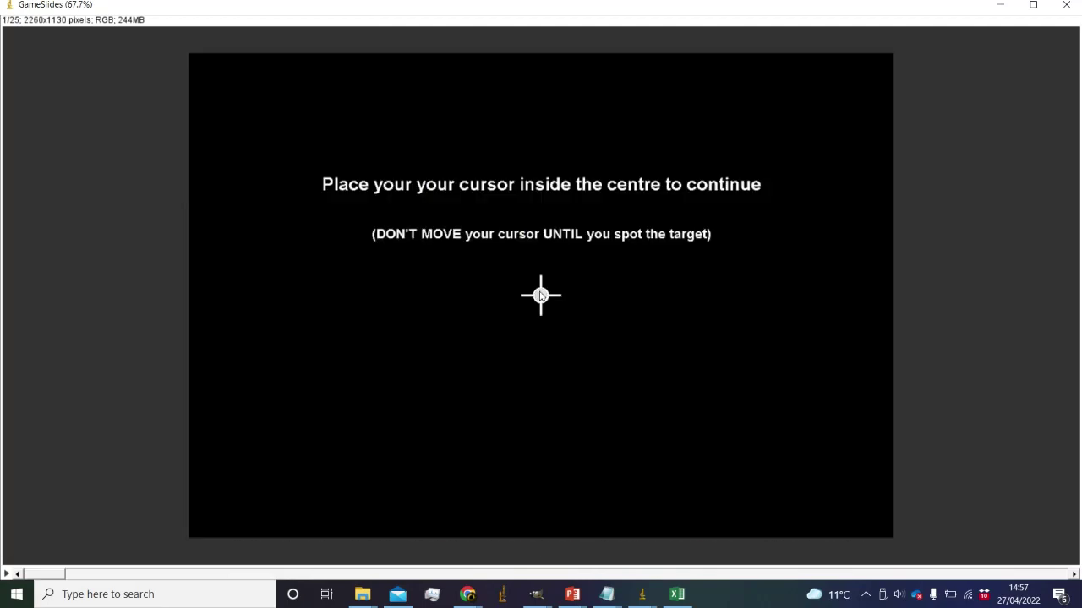
pyautogui.moveTo(541, 293)
pyautogui.click(525, 443)
pyautogui.moveTo(542, 297)
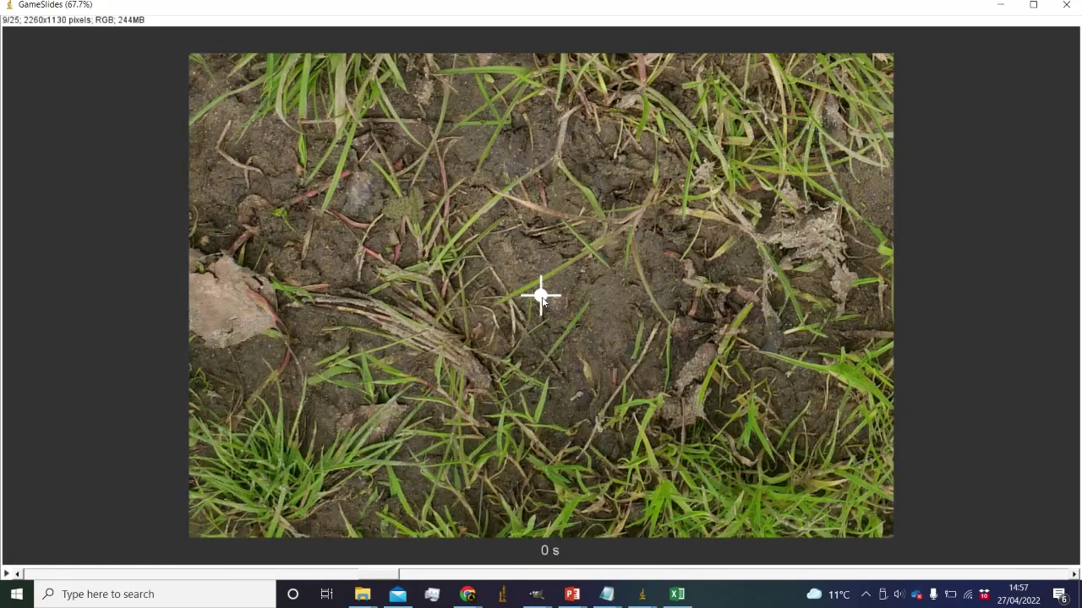
pyautogui.click(389, 198)
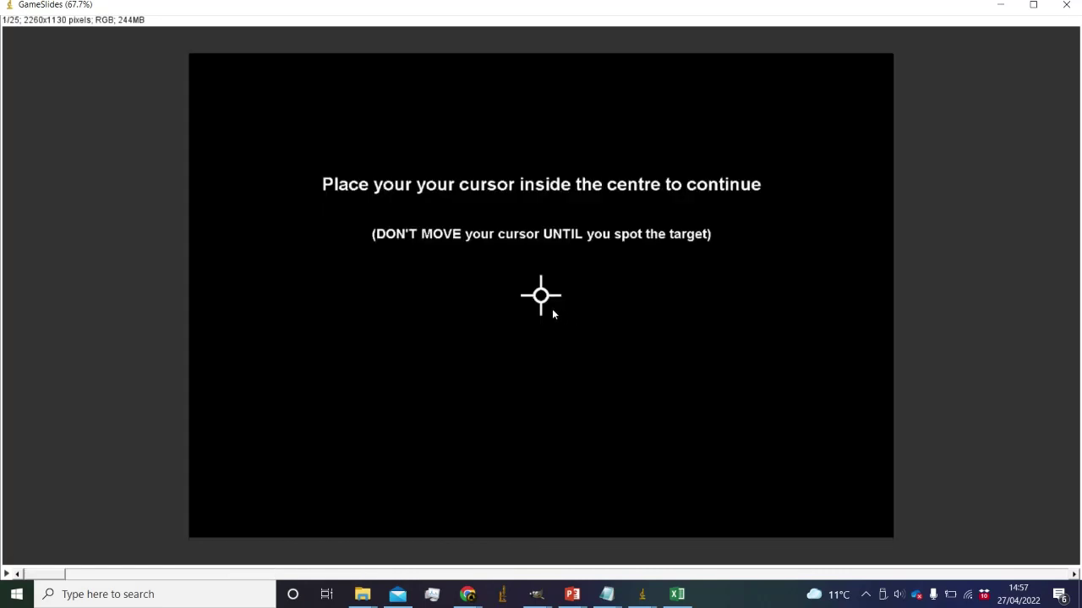
pyautogui.moveTo(539, 294)
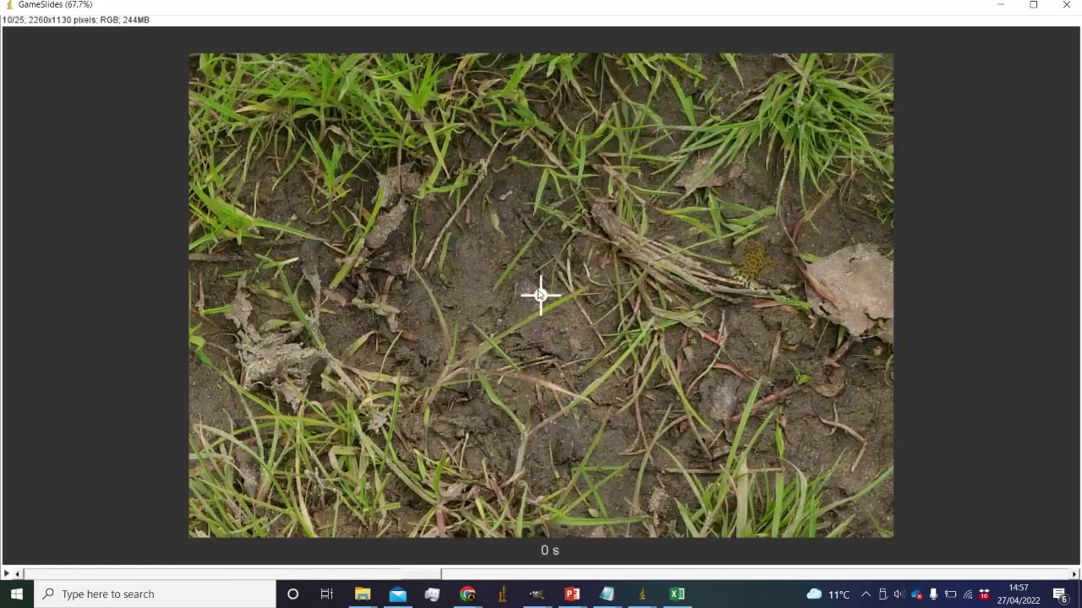
pyautogui.click(744, 253)
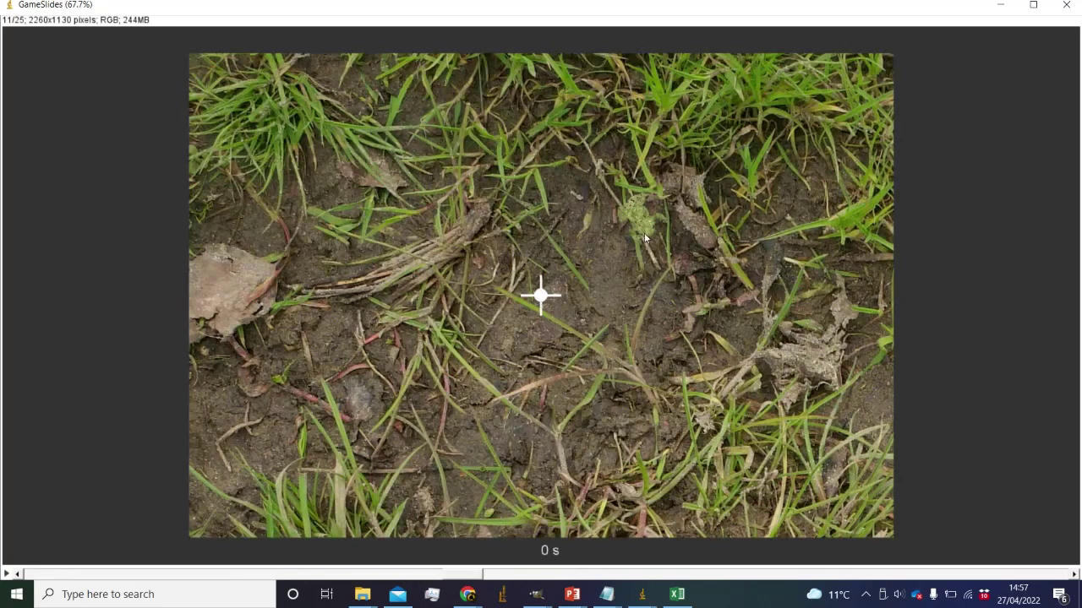
pyautogui.click(644, 239)
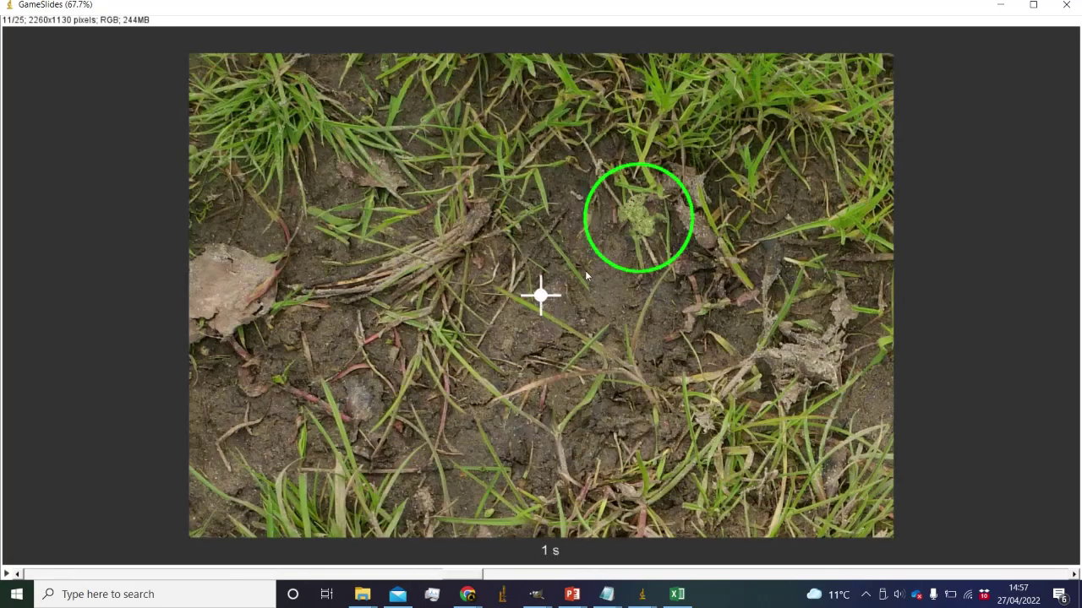
pyautogui.moveTo(546, 297)
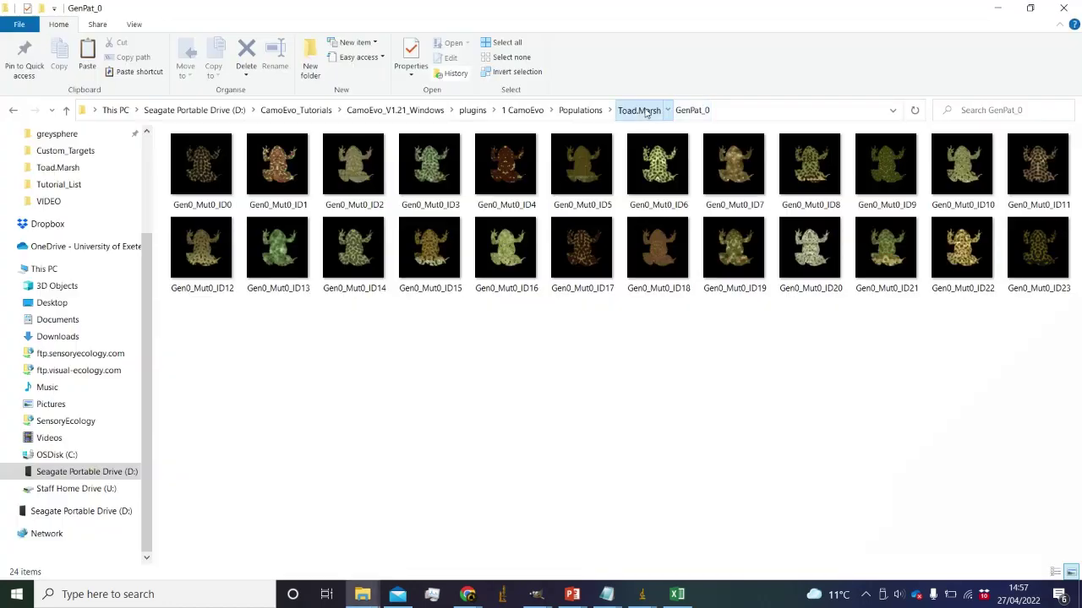
# - Open Toad.Marsh's Transform_StartGeneRanges to check its ranges, then return to the Excel table
pyautogui.click(642, 110)
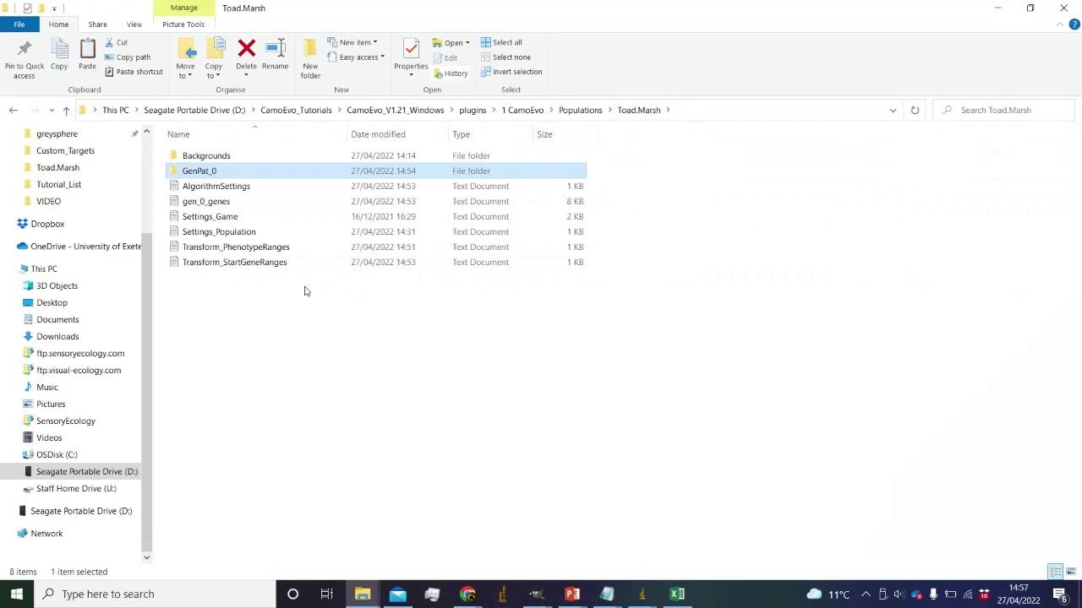
pyautogui.doubleClick(276, 263)
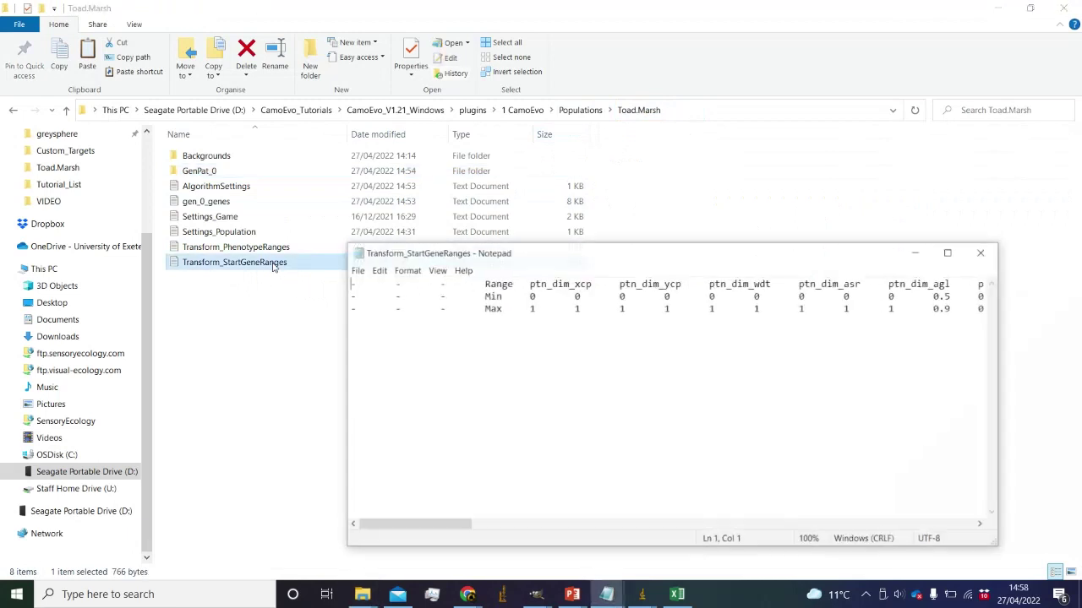
pyautogui.click(981, 253)
pyautogui.click(674, 595)
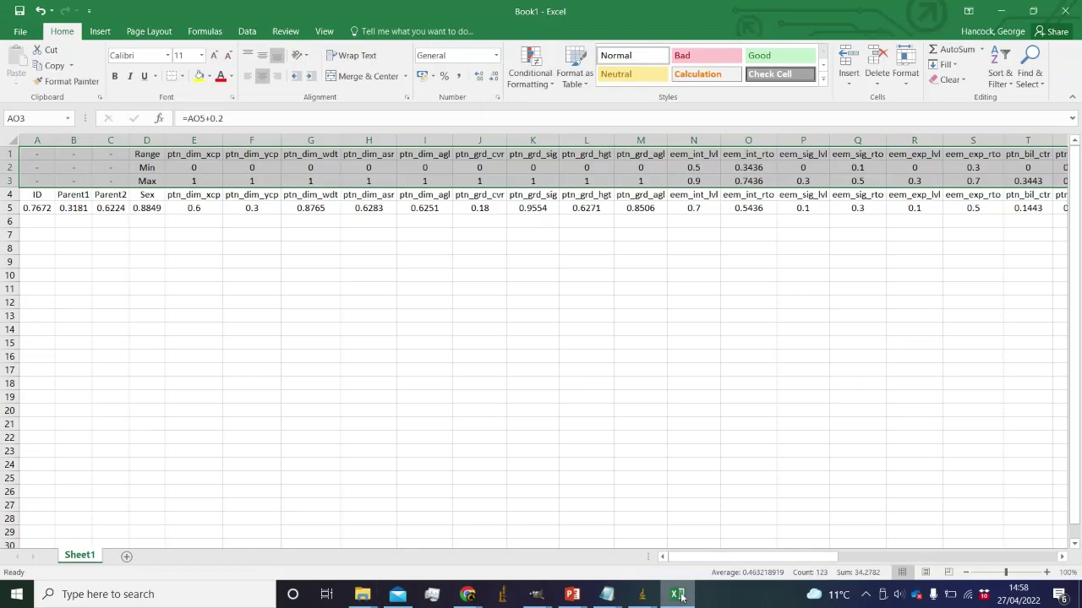
# - Fill Min 0 and Max 1 across every gene column and copy the range table
pyautogui.click(473, 314)
pyautogui.click(213, 167)
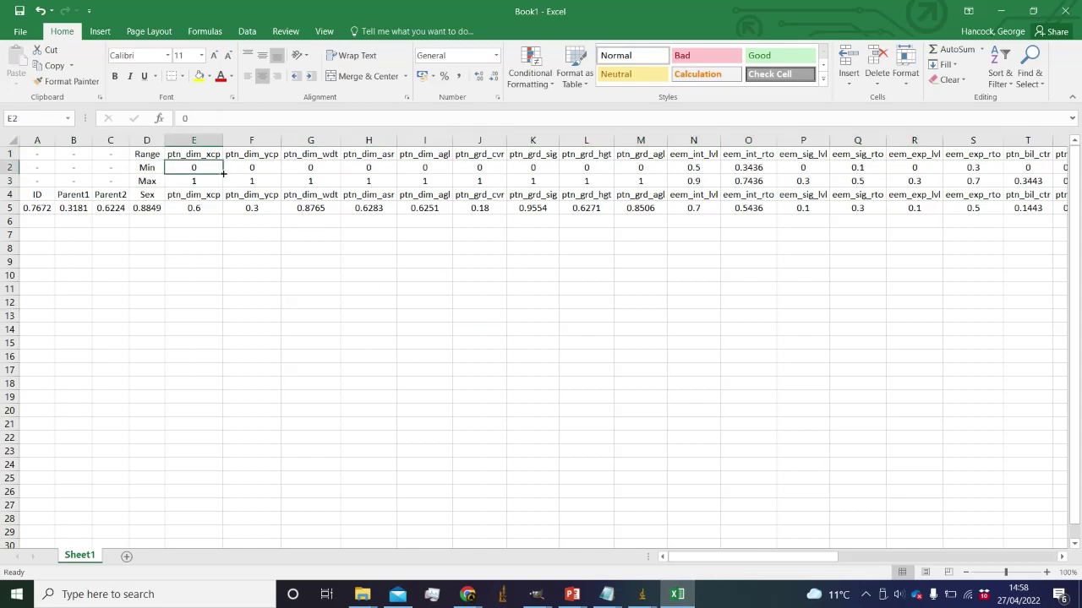
pyautogui.moveTo(223, 173); pyautogui.dragTo(938, 174)
pyautogui.hscroll(-10, 925, 536)
pyautogui.click(216, 182)
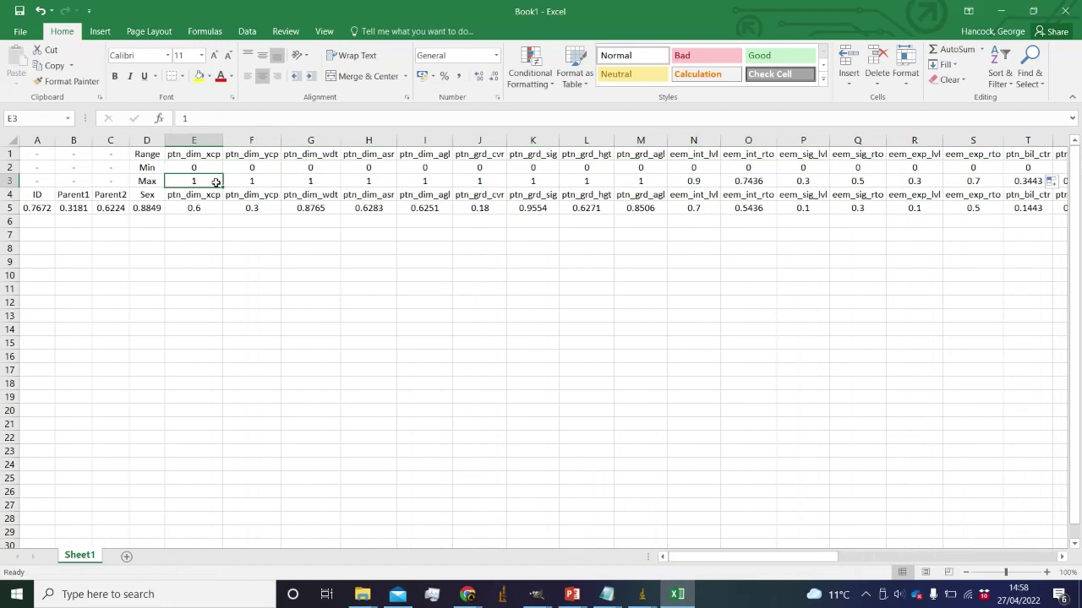
pyautogui.moveTo(222, 188); pyautogui.dragTo(30, 153)
pyautogui.hotkey('ctrl', 'c')
# - Replace Transform_StartGeneRanges' contents with the copied range table and save it
pyautogui.click(362, 594)
pyautogui.click(289, 540)
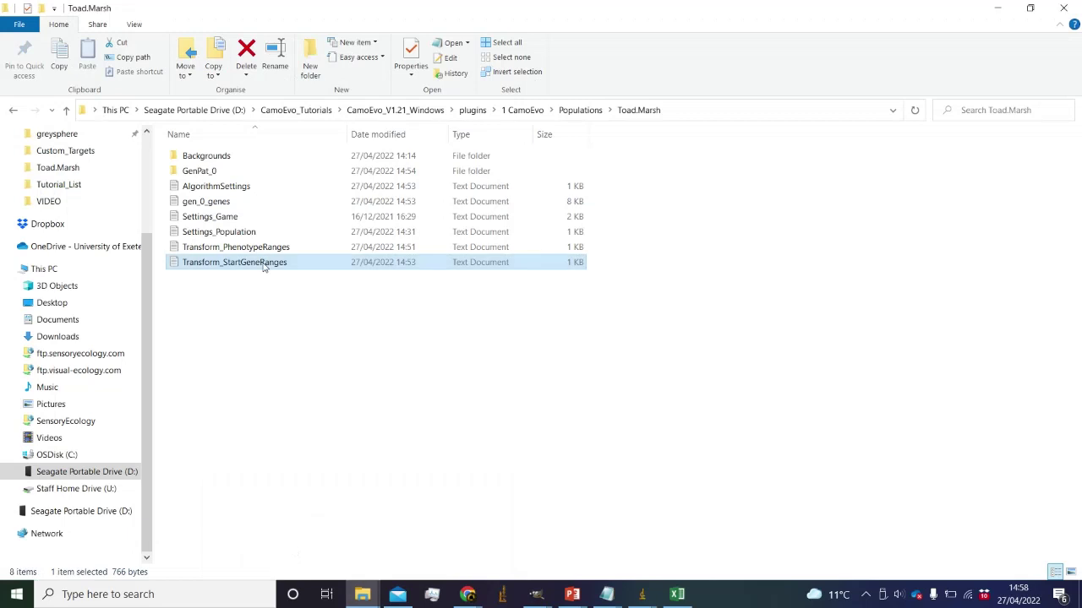
pyautogui.doubleClick(263, 265)
pyautogui.hotkey('ctrl', 'a')
pyautogui.hotkey('ctrl', 'v')
pyautogui.hotkey('ctrl', 's')
pyautogui.click(989, 251)
pyautogui.click(218, 172)
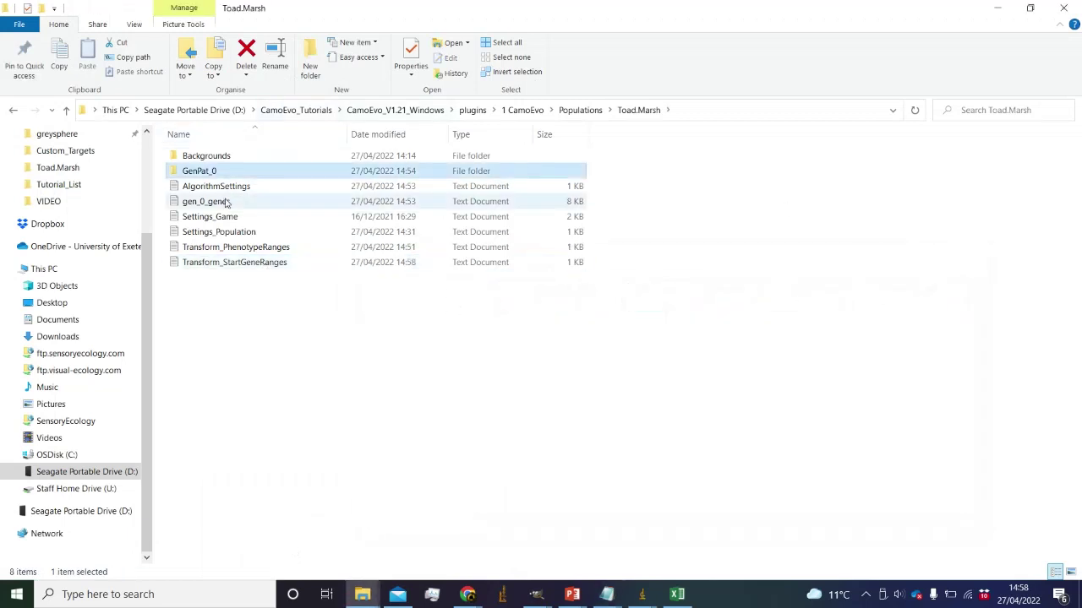
# - Delete the GenPat_0 folder and look over the gen_0_genes population file
pyautogui.press('Delete')
pyautogui.doubleClick(211, 186)
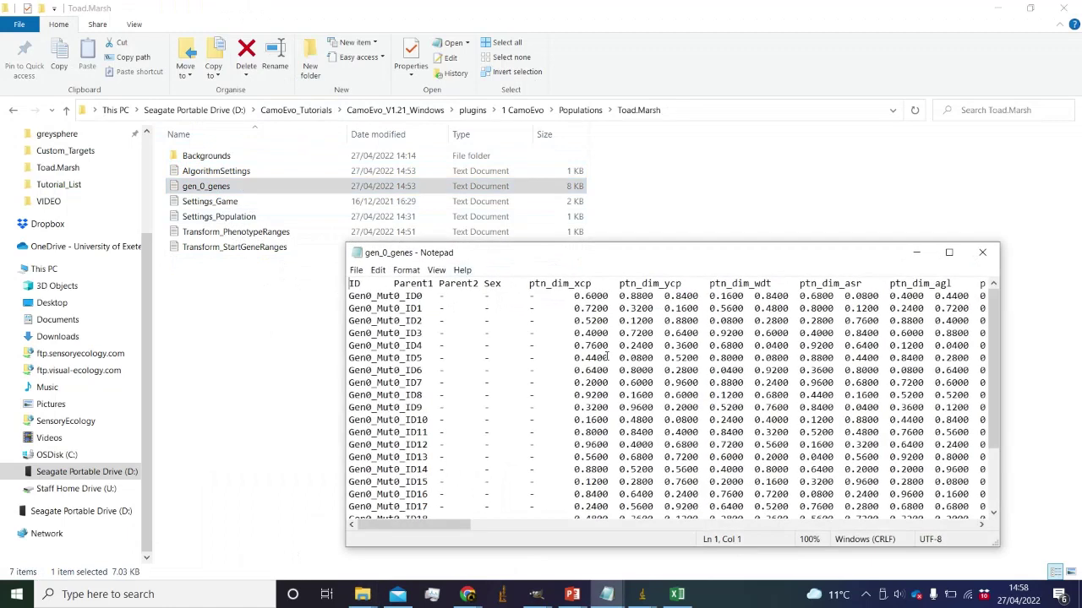
pyautogui.scroll(-3, 606, 357)
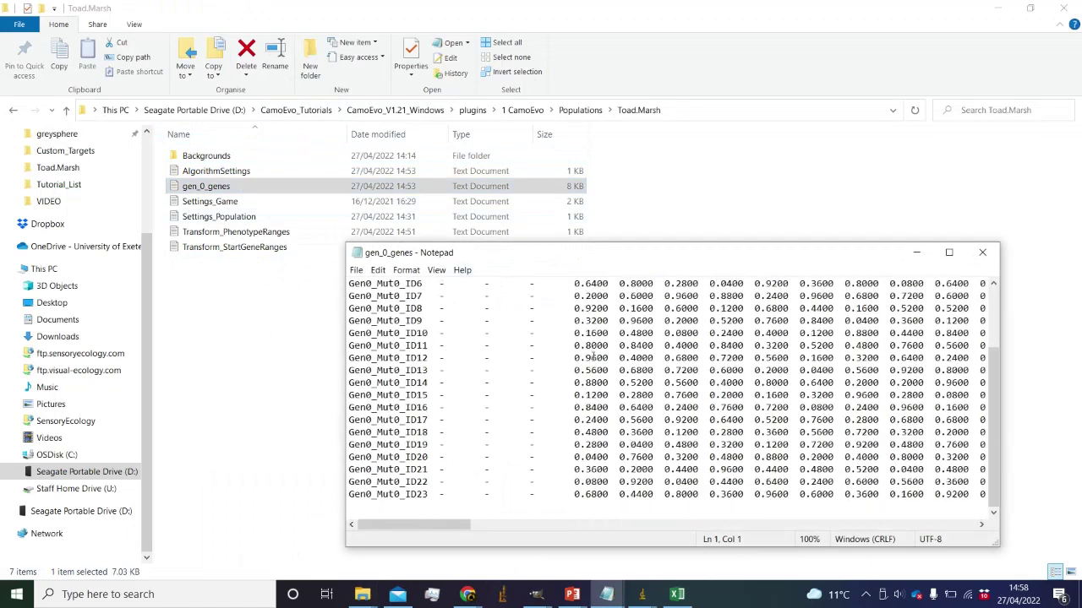
pyautogui.click(981, 252)
# - Copy all of gen_0_genes' text and start a new blank Excel workbook
pyautogui.doubleClick(311, 187)
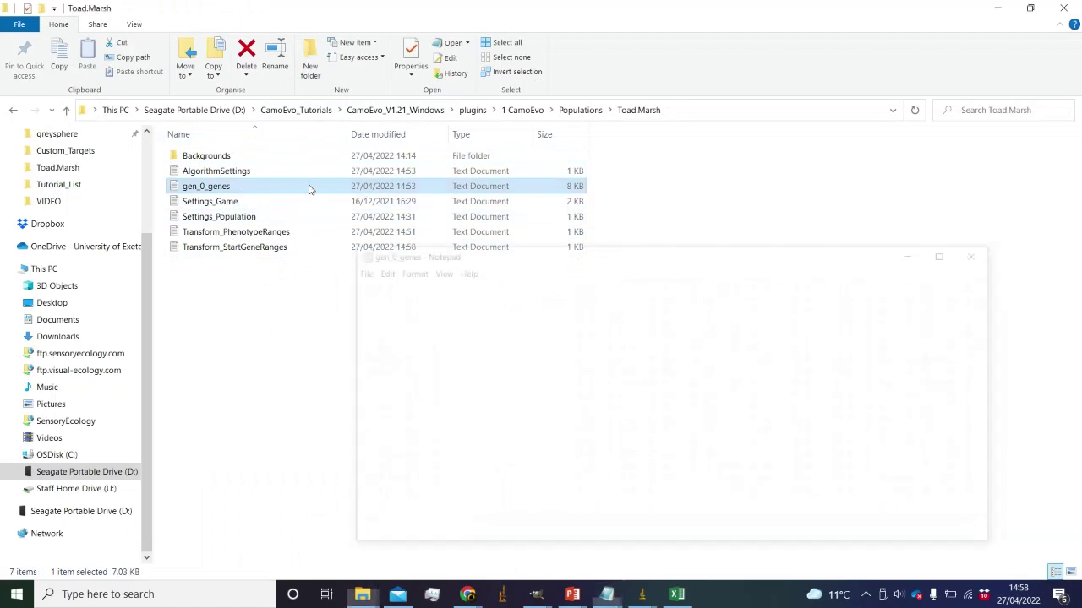
pyautogui.hotkey('ctrl', 'a')
pyautogui.click(677, 595)
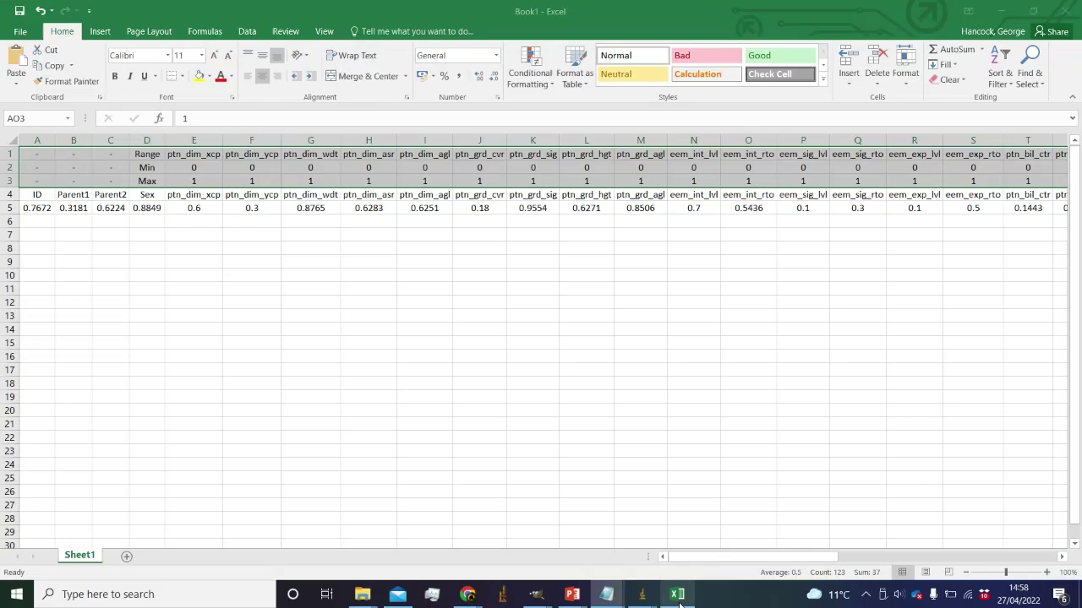
pyautogui.hotkey('ctrl', 'n')
# - Paste the gene table, autofit column A, and check the IDs down to Gen0_Mut0_ID23
pyautogui.hotkey('ctrl', 'v')
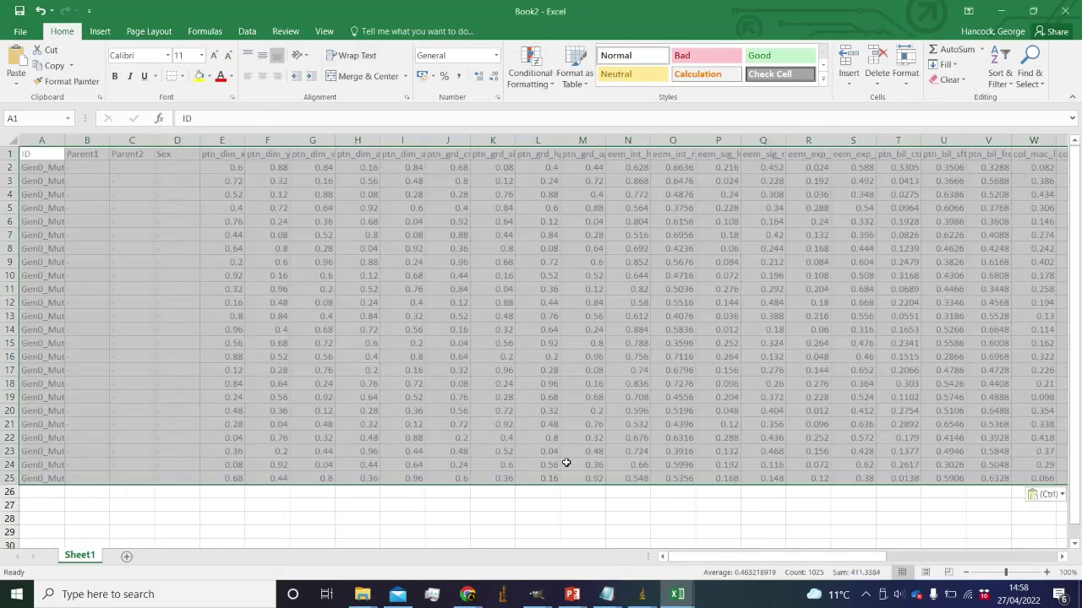
pyautogui.click(404, 343)
pyautogui.click(209, 167)
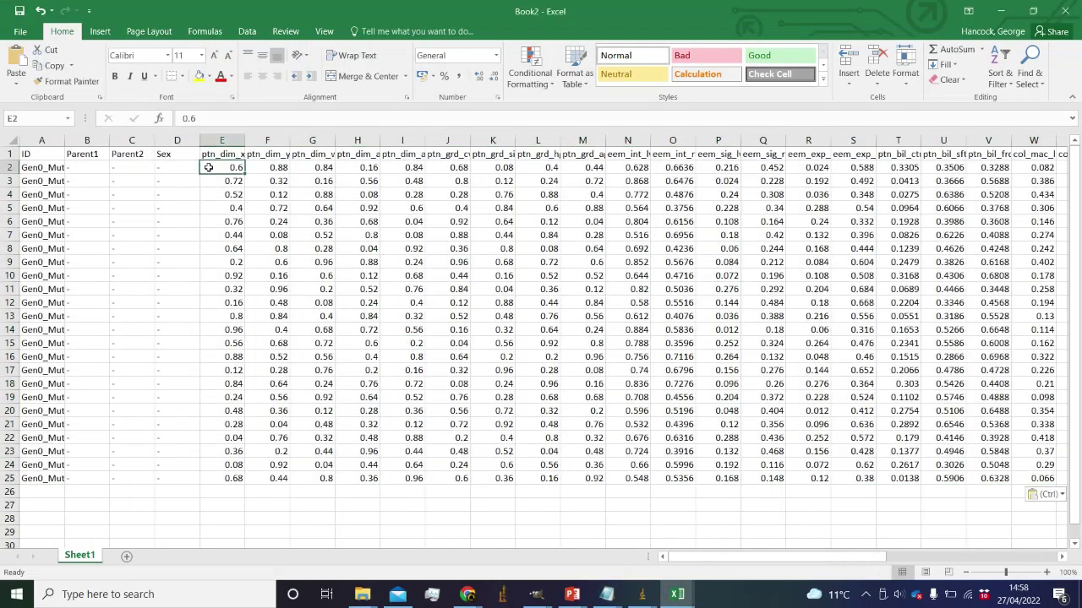
pyautogui.moveTo(672, 556); pyautogui.dragTo(524, 559)
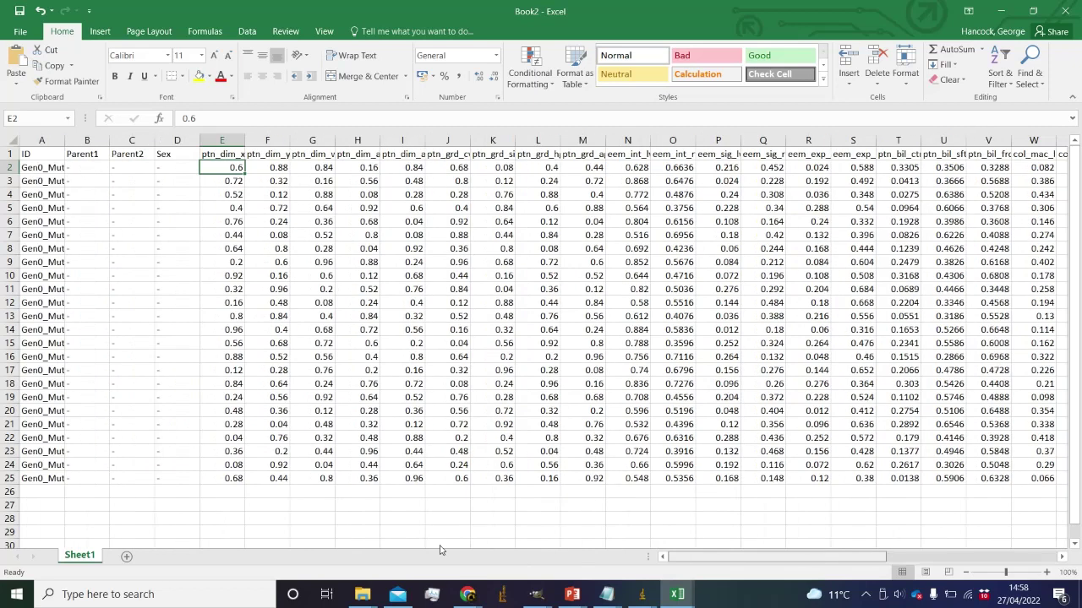
pyautogui.doubleClick(65, 140)
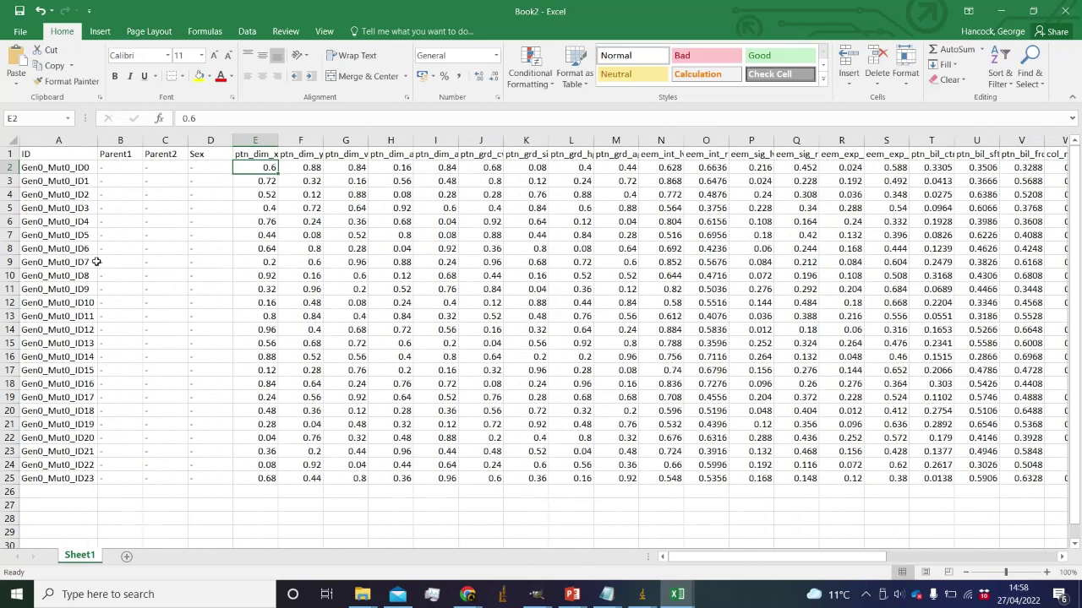
pyautogui.moveTo(85, 168); pyautogui.dragTo(85, 397)
pyautogui.click(86, 480)
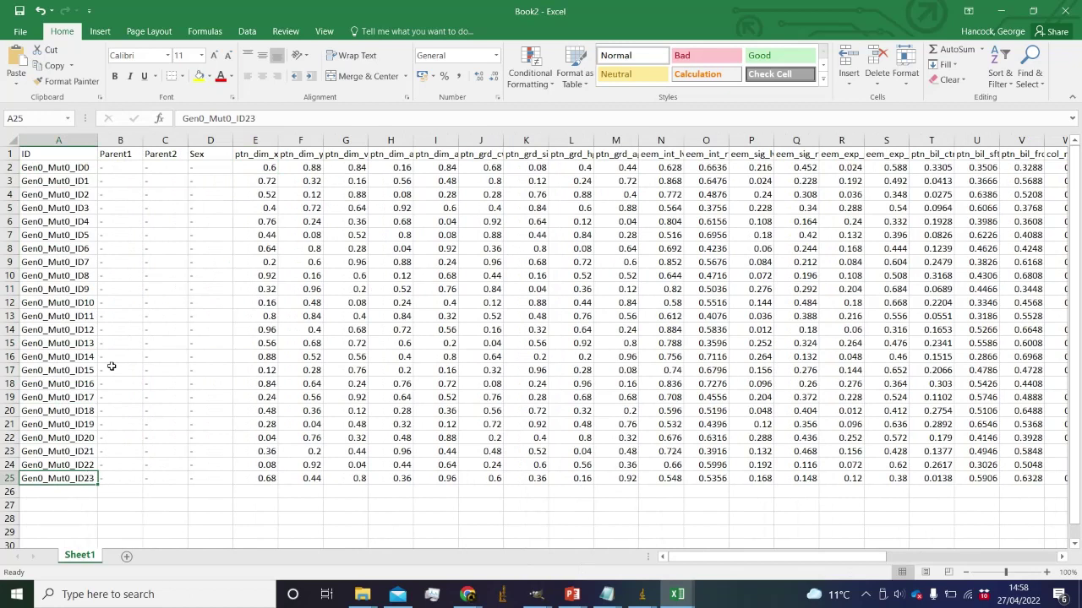
pyautogui.scroll(-2, 112, 366)
pyautogui.scroll(2, 108, 345)
# - Set E2 to 0.5 and fill it across every gene cell through AO25
pyautogui.click(263, 344)
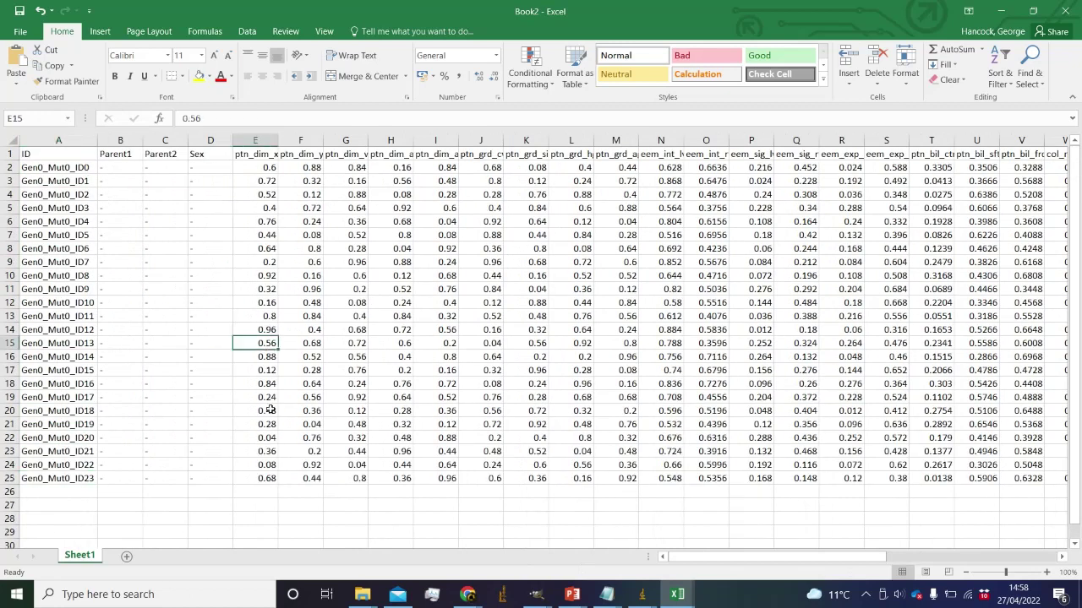
pyautogui.moveTo(712, 557); pyautogui.dragTo(334, 560)
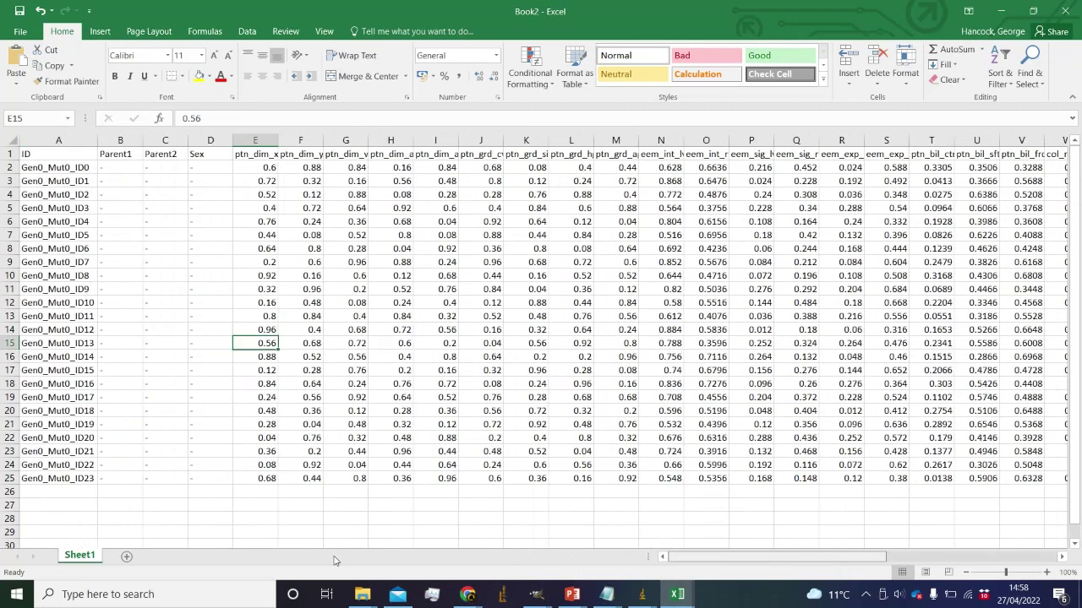
pyautogui.hscroll(10, 845, 527)
pyautogui.hscroll(-10, 623, 500)
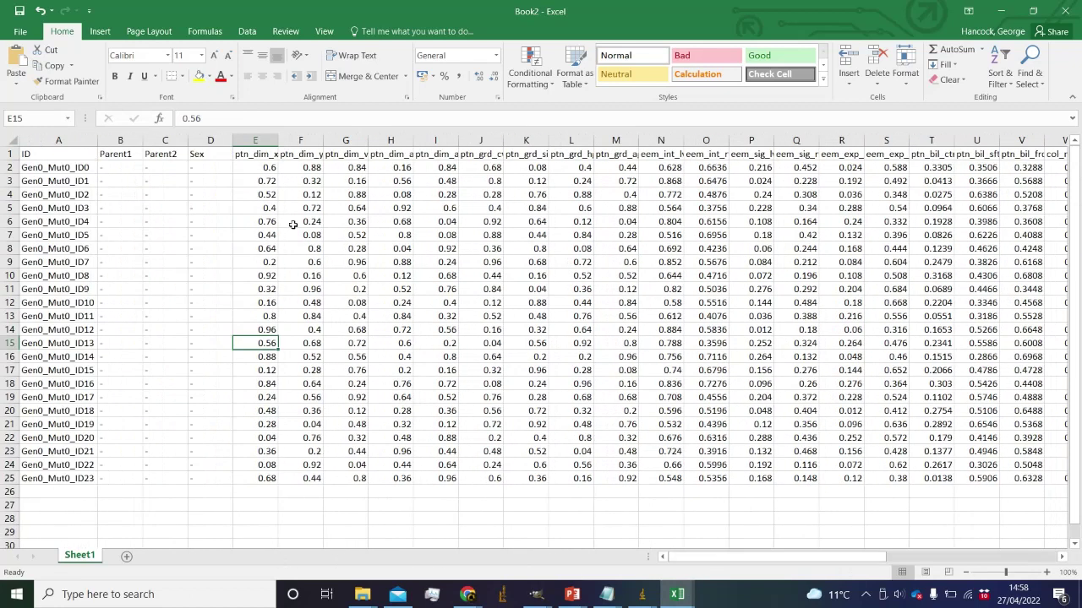
pyautogui.click(258, 169)
pyautogui.write('0.')
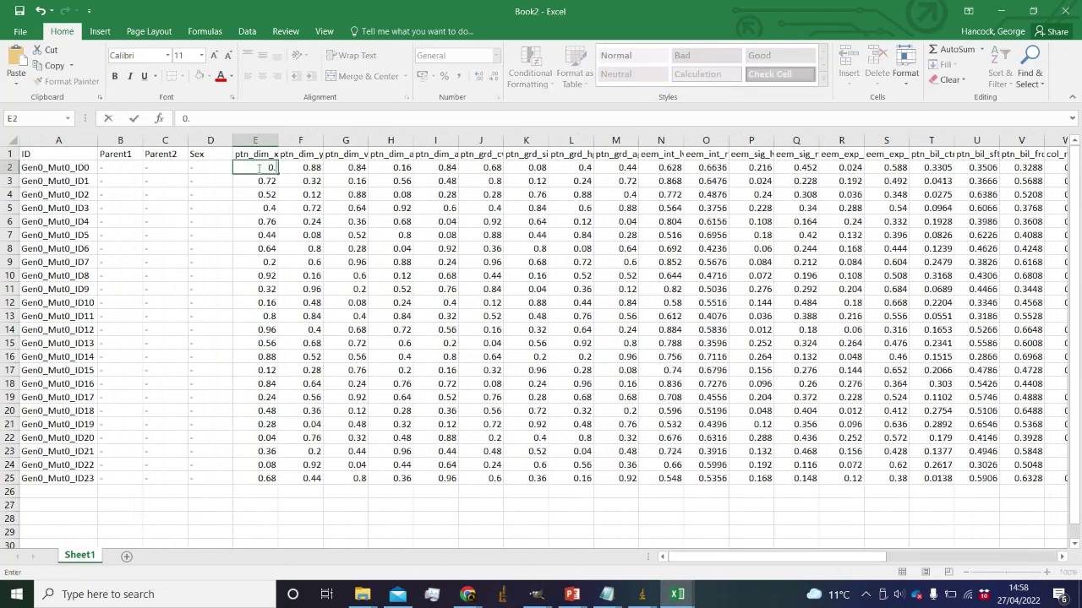
pyautogui.press('Return')
pyautogui.click(258, 169)
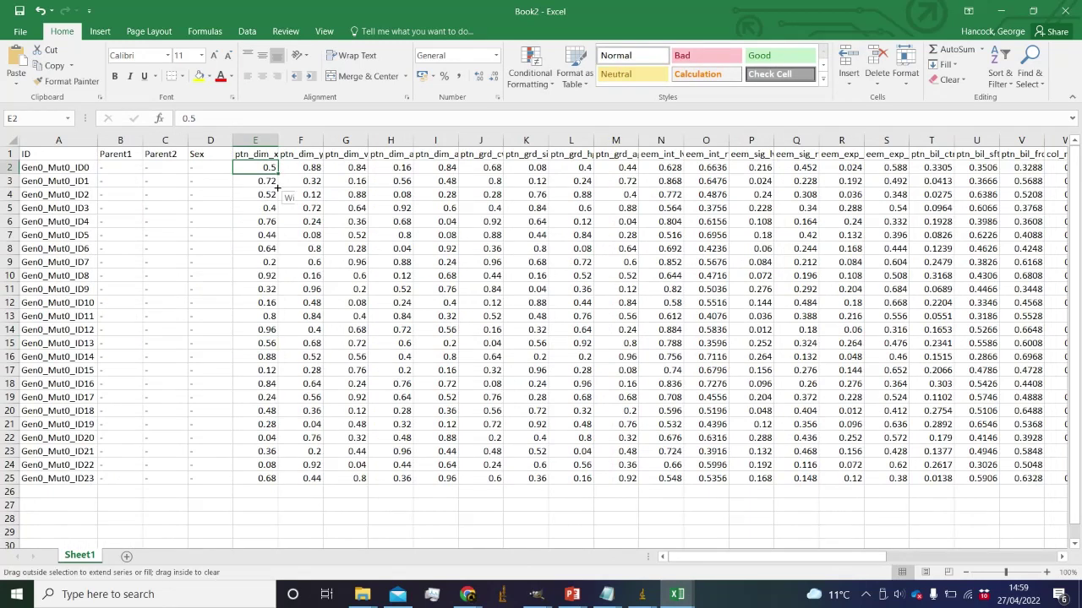
pyautogui.moveTo(278, 174); pyautogui.dragTo(1068, 420)
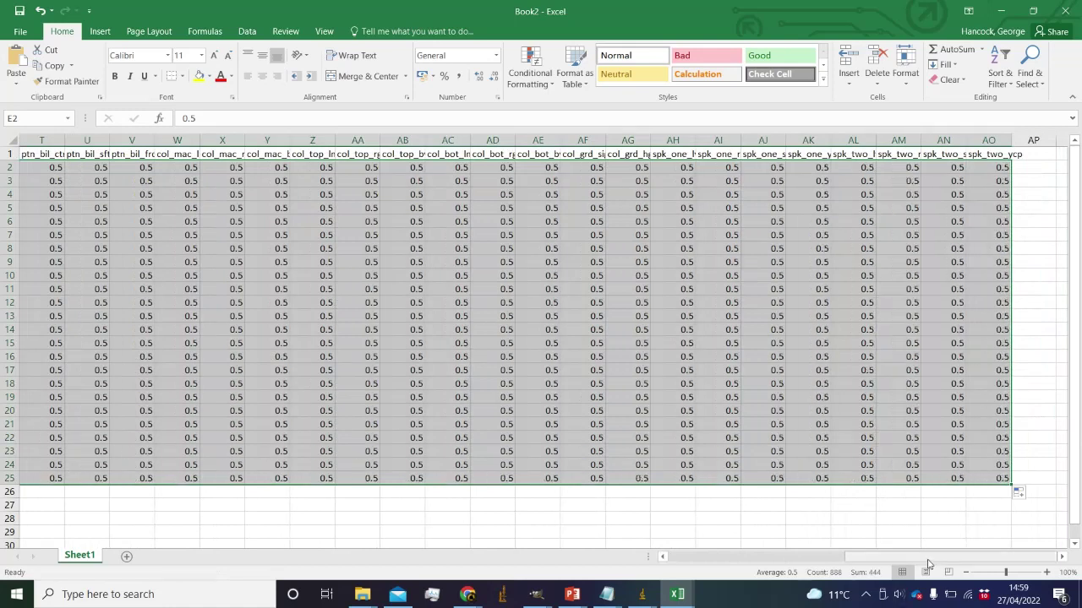
# - Copy the whole 0.5 gene table and switch back to the Toad.Marsh folder
pyautogui.click(177, 167)
pyautogui.hotkey('ctrl', 'a')
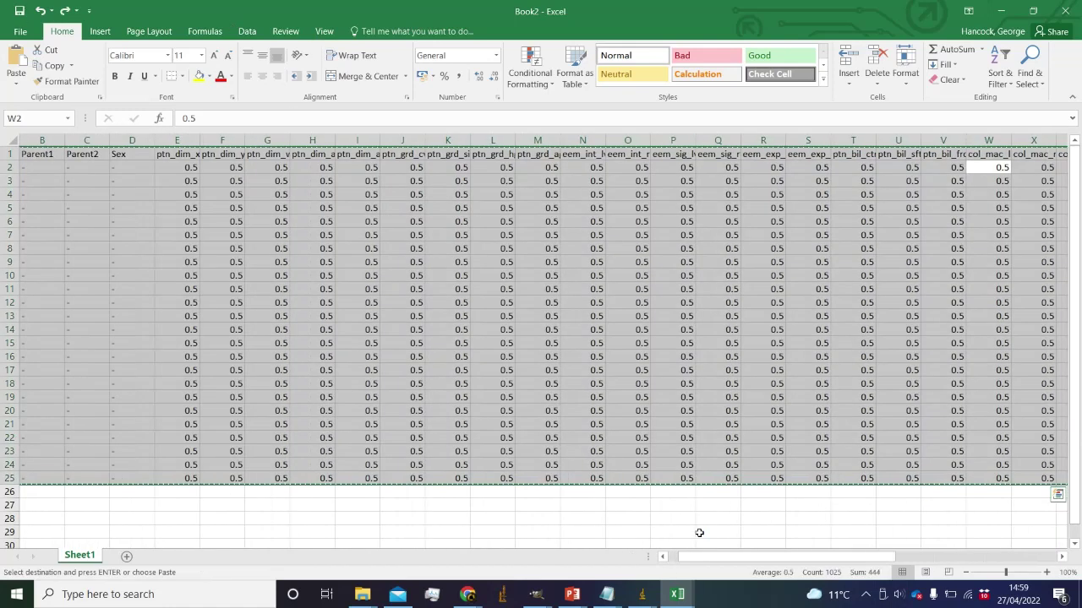
pyautogui.hotkey('ctrl', 'c')
pyautogui.hscroll(-1, 786, 556)
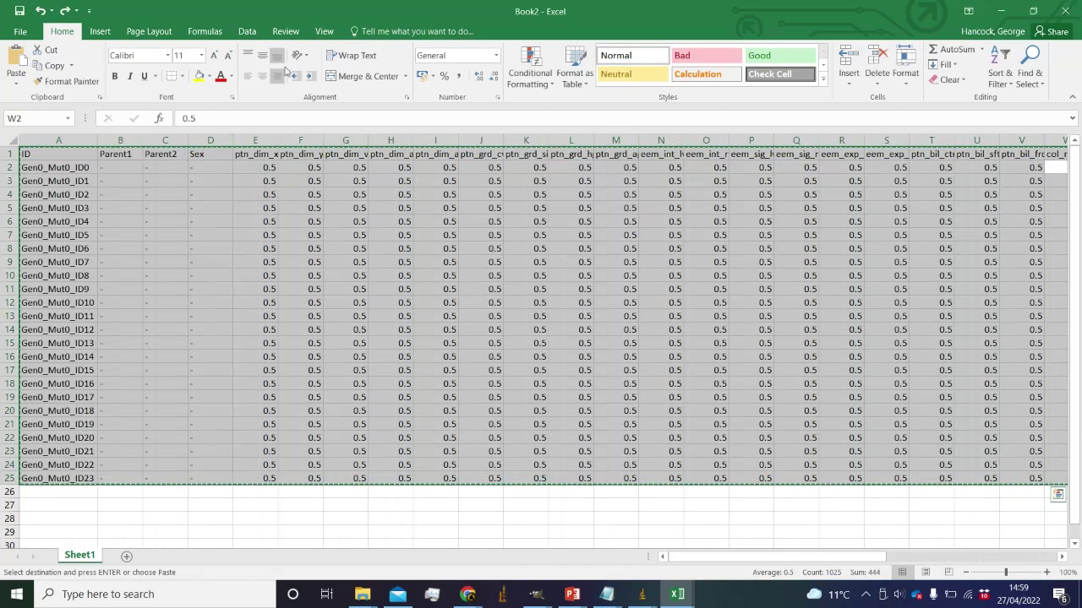
pyautogui.click(300, 154)
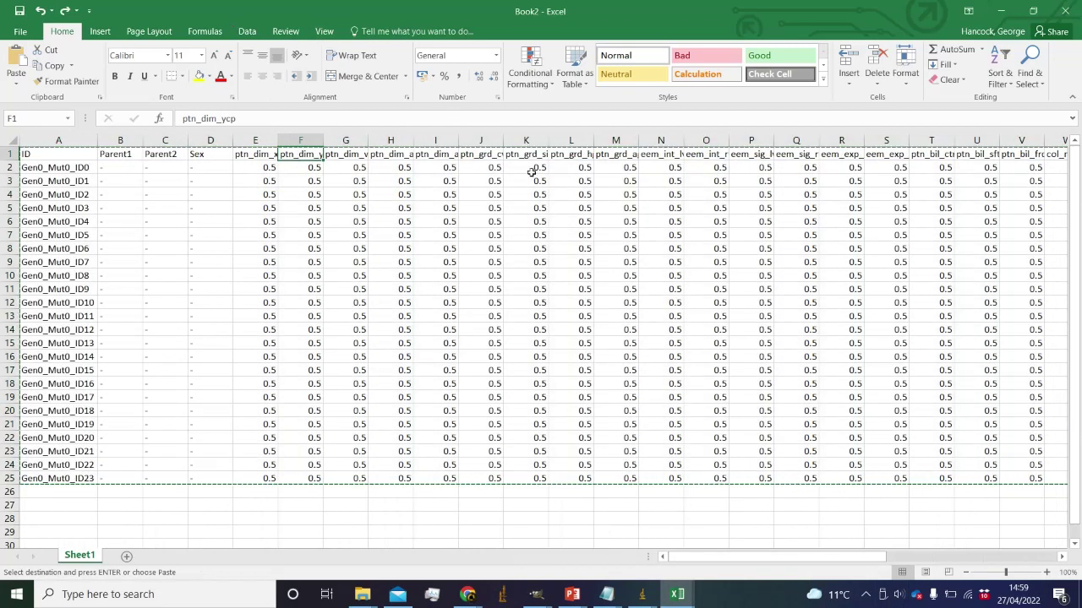
pyautogui.hscroll(10, 886, 527)
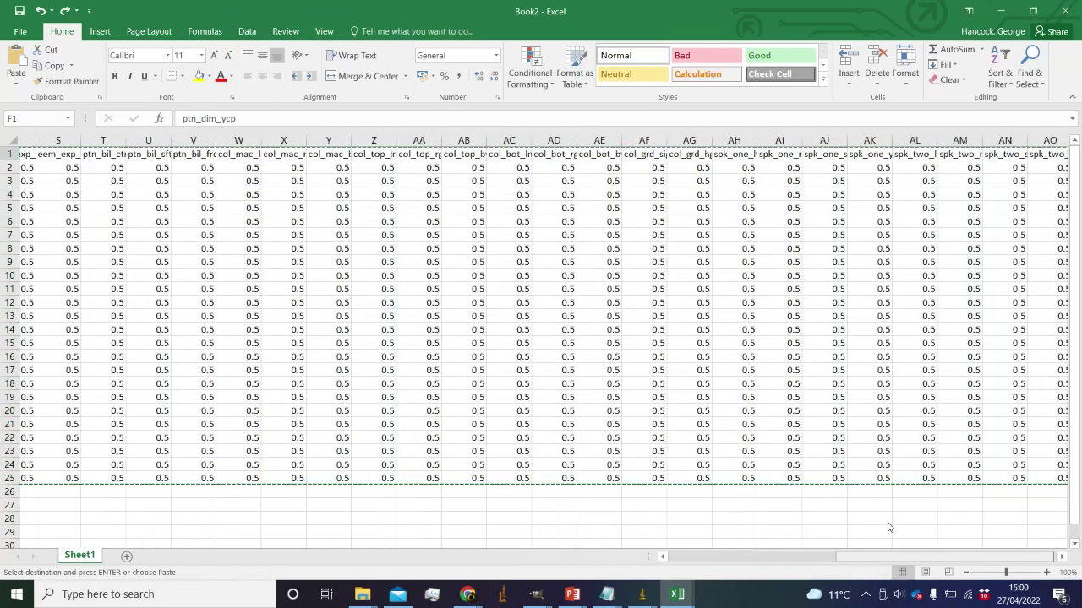
pyautogui.hscroll(-10, 466, 493)
pyautogui.hscroll(10, 893, 492)
pyautogui.hscroll(-10, 549, 450)
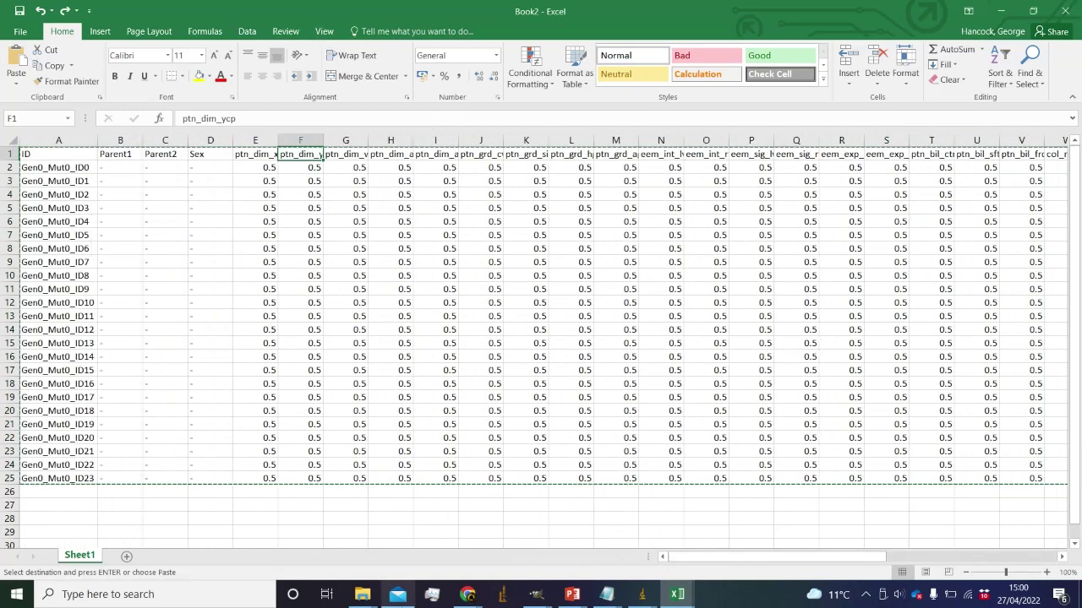
pyautogui.moveTo(362, 594)
pyautogui.click(274, 548)
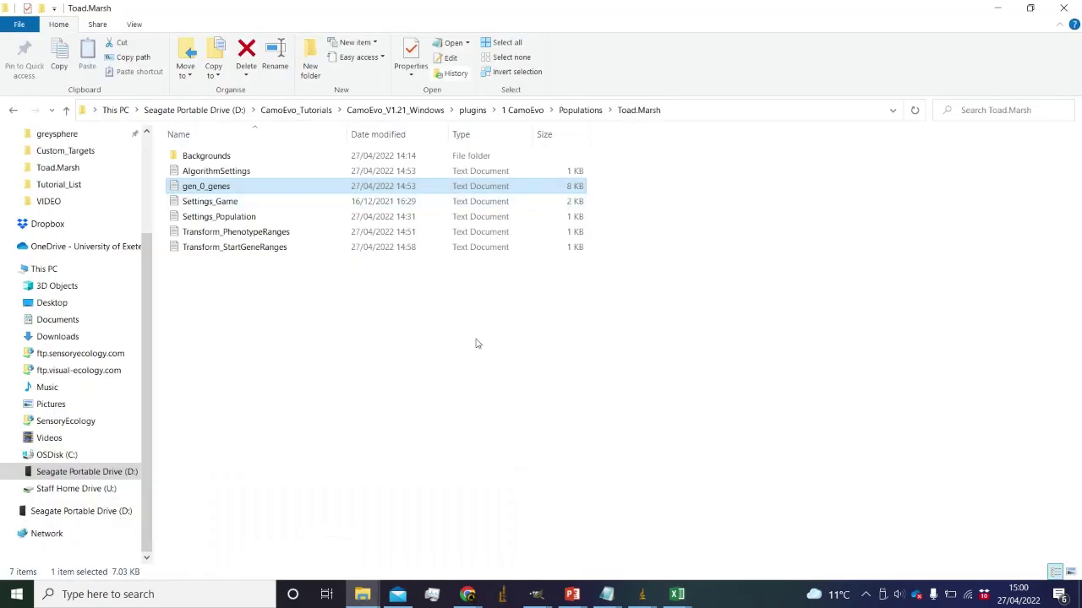
# - Confirm AlgorithmSettings and Settings_Population both use population size 24, then hide Explorer
pyautogui.doubleClick(205, 172)
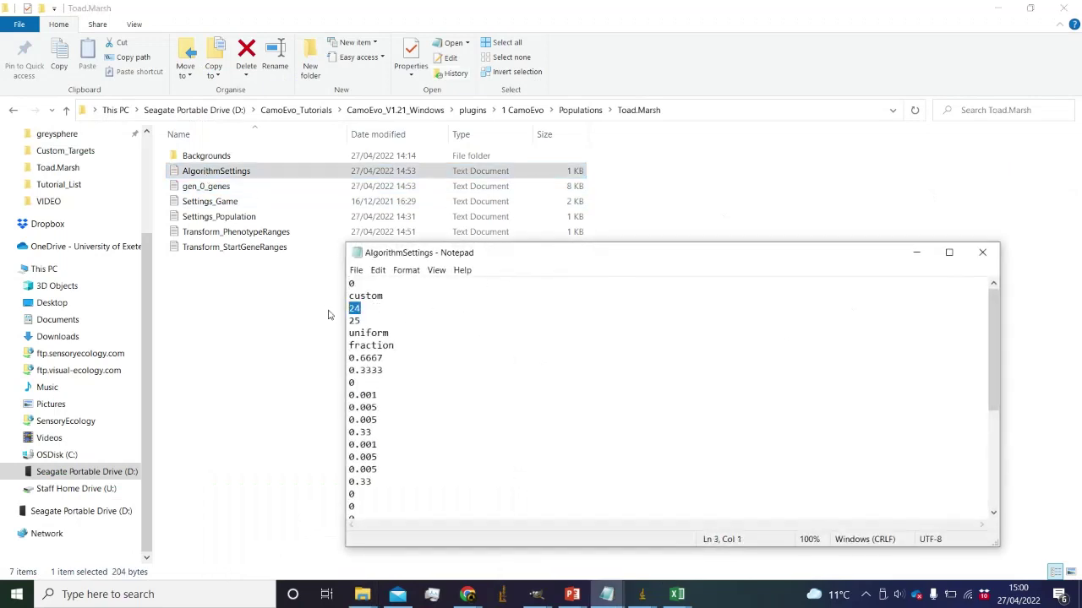
pyautogui.moveTo(476, 257); pyautogui.dragTo(437, 229)
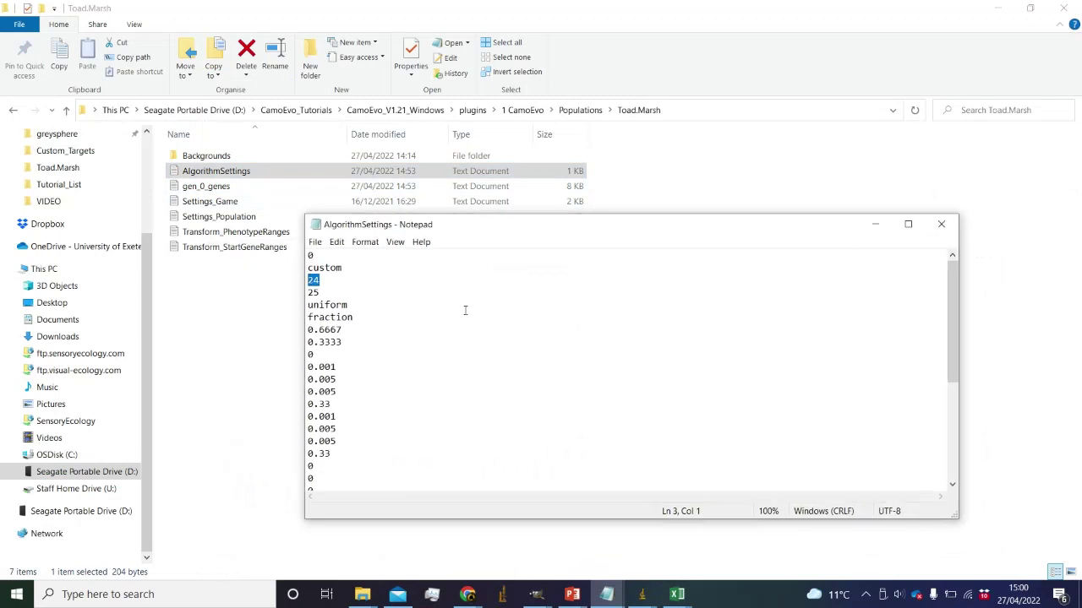
pyautogui.click(940, 224)
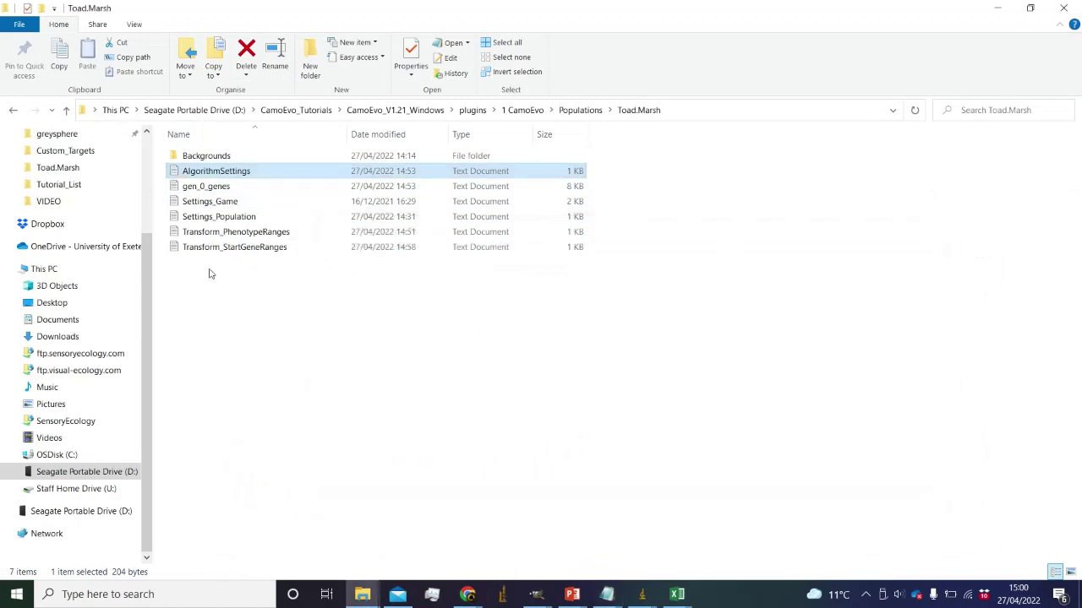
pyautogui.doubleClick(222, 220)
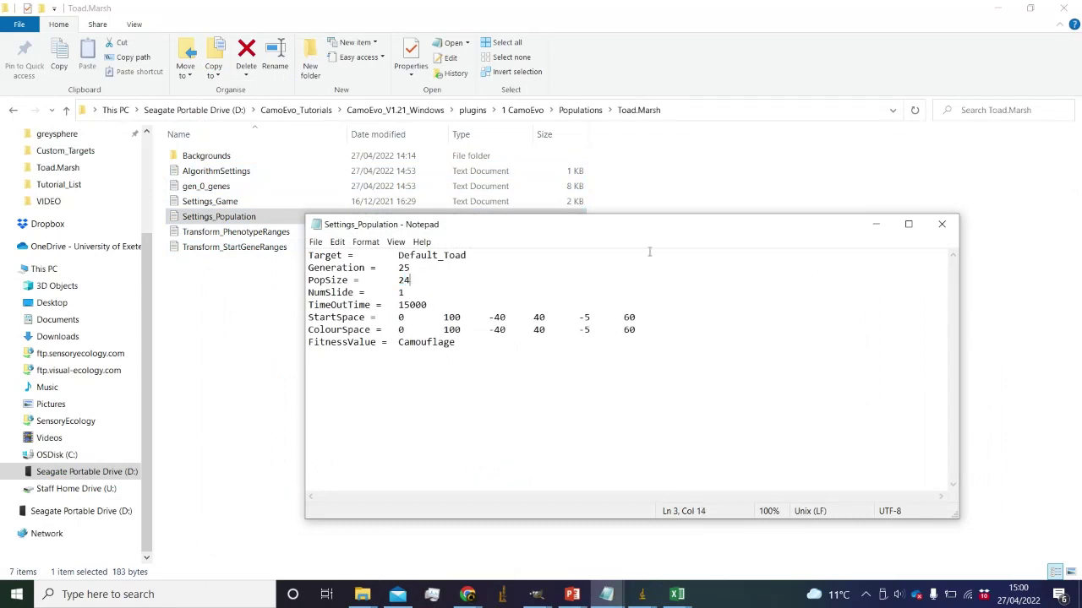
pyautogui.click(941, 224)
pyautogui.click(818, 152)
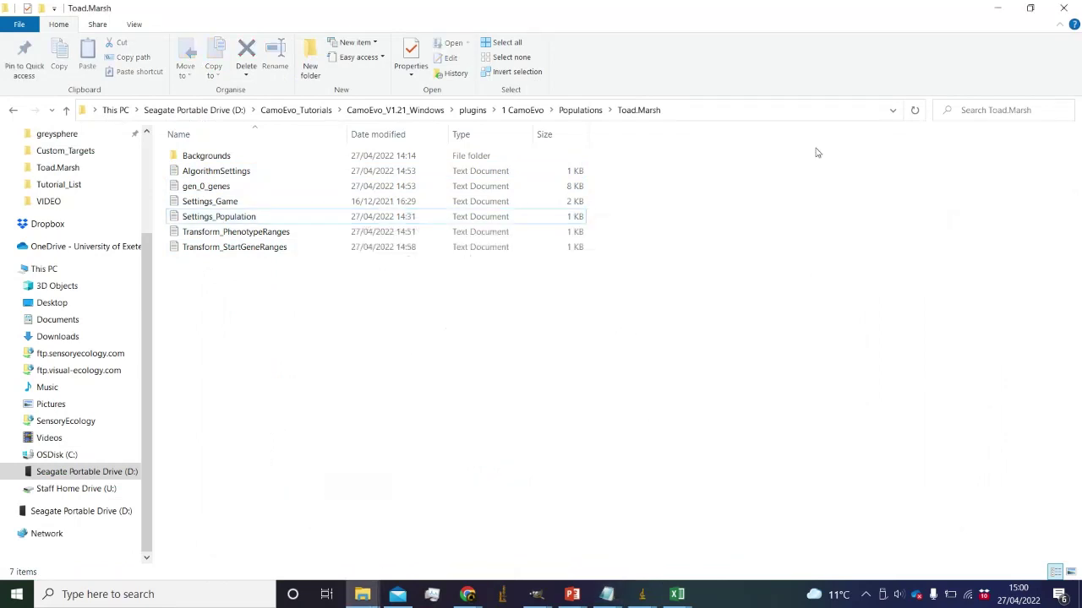
pyautogui.click(995, 8)
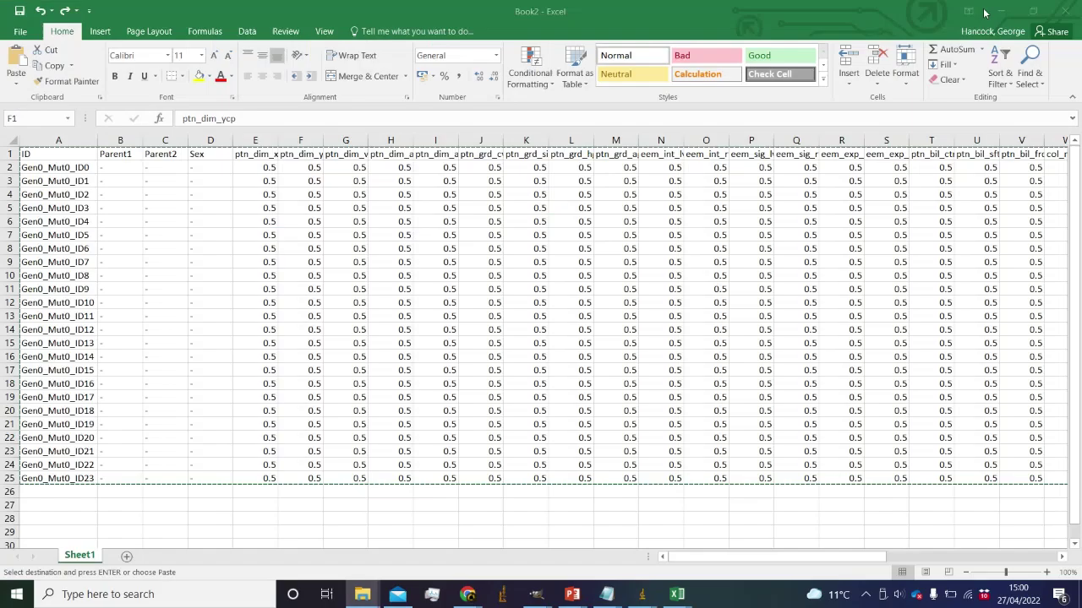
pyautogui.click(639, 316)
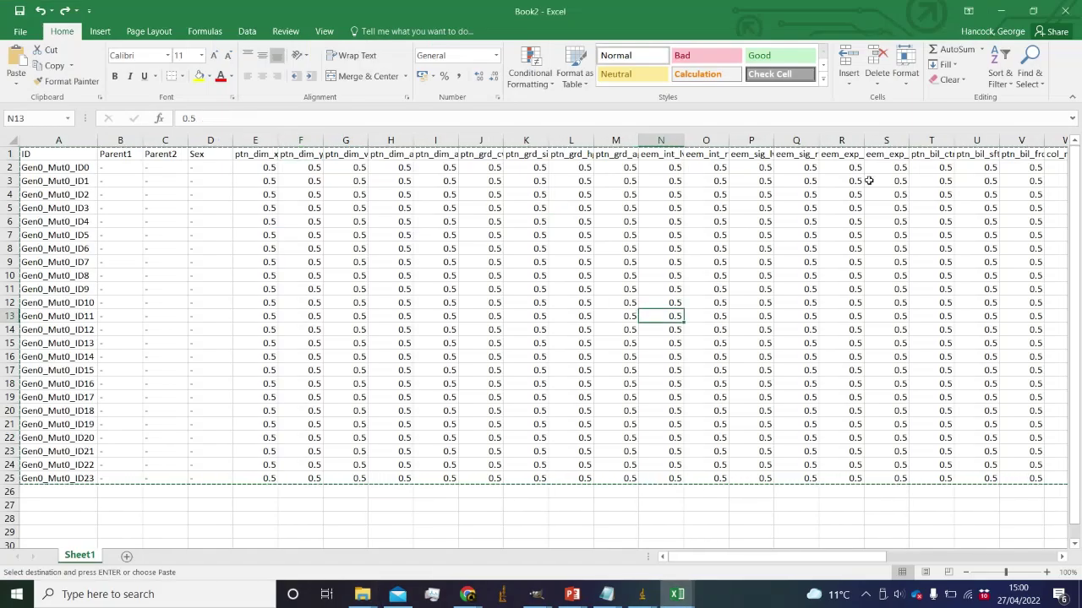